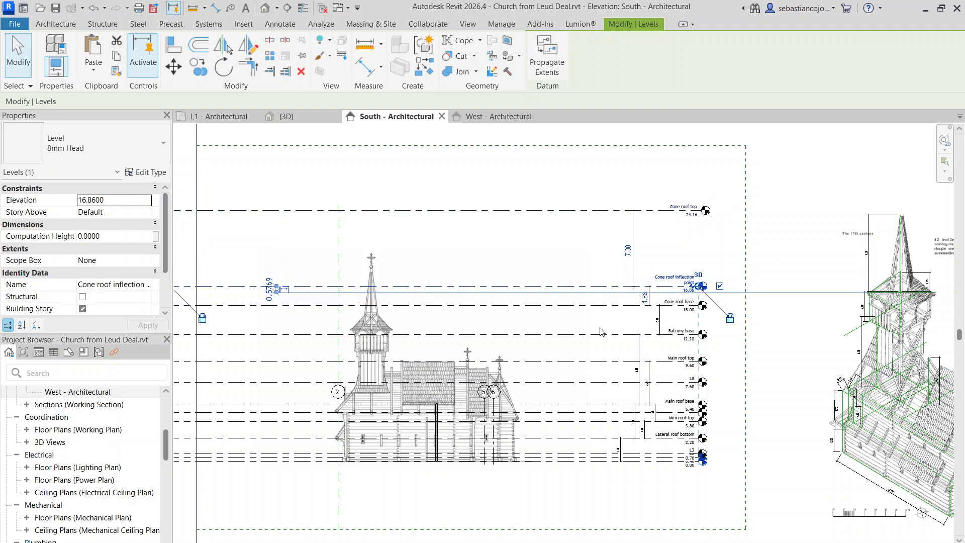
Examine the axonometric drawing and its scale bar in the South elevation and the church section image in the West elevation.
{"action": "key", "text": "Escape"}
{"action": "scroll", "coordinate": [678, 293], "scroll_direction": "down", "scroll_amount": 5}
{"action": "scroll", "coordinate": [713, 365], "scroll_direction": "up", "scroll_amount": 10}
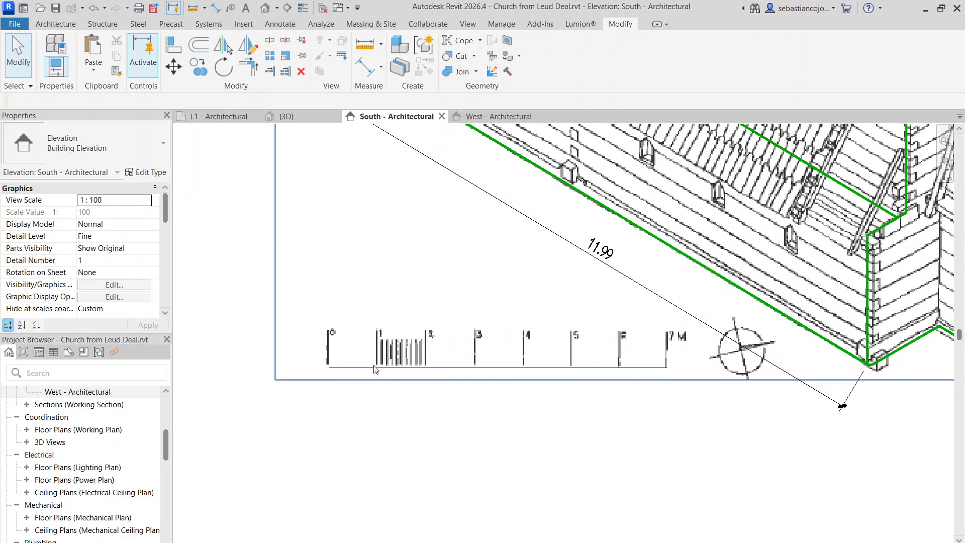
{"action": "scroll", "coordinate": [703, 411], "scroll_direction": "down", "scroll_amount": 8}
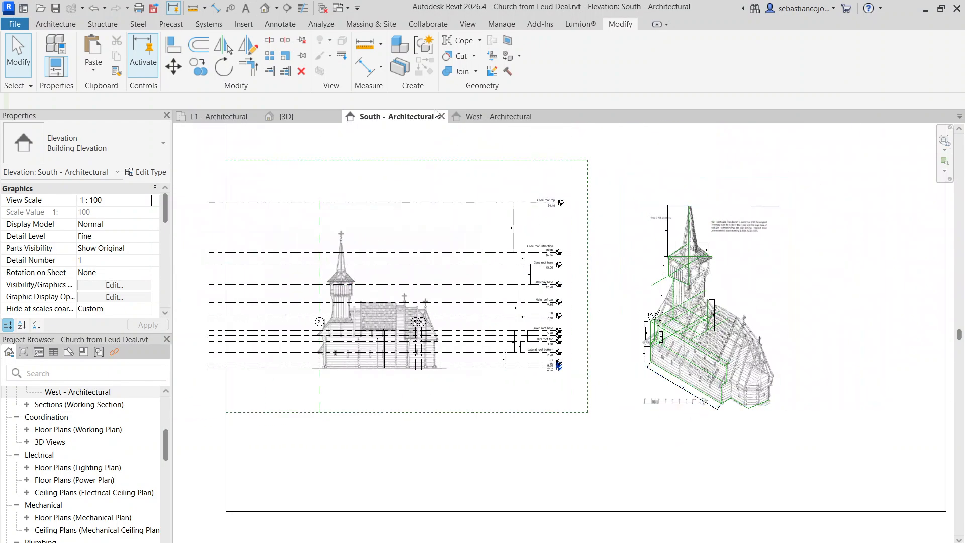
{"action": "left_click", "coordinate": [467, 116]}
{"action": "scroll", "coordinate": [405, 216], "scroll_direction": "down", "scroll_amount": 3}
{"action": "scroll", "coordinate": [404, 211], "scroll_direction": "up", "scroll_amount": 2}
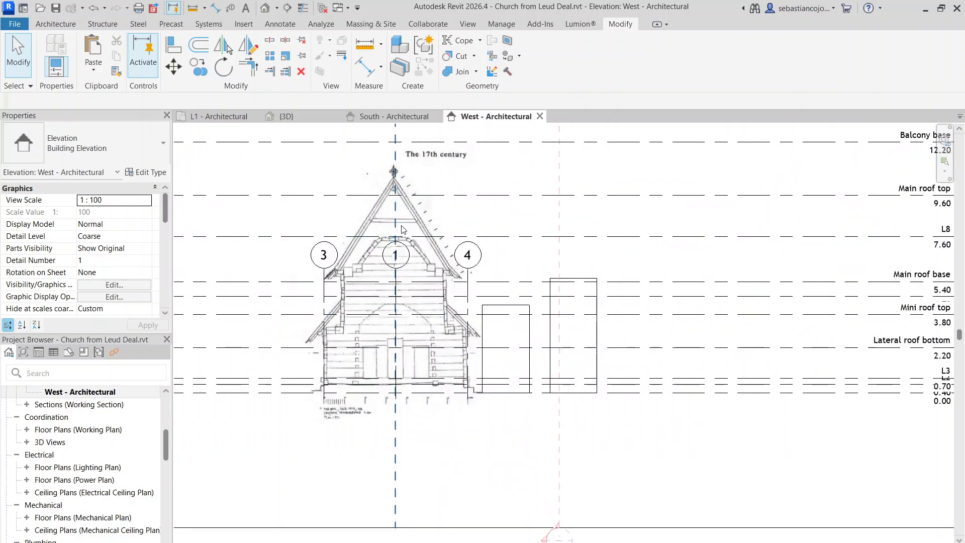
{"action": "left_click", "coordinate": [403, 206]}
{"action": "scroll", "coordinate": [404, 206], "scroll_direction": "down", "scroll_amount": 2}
{"action": "scroll", "coordinate": [531, 188], "scroll_direction": "up", "scroll_amount": 1}
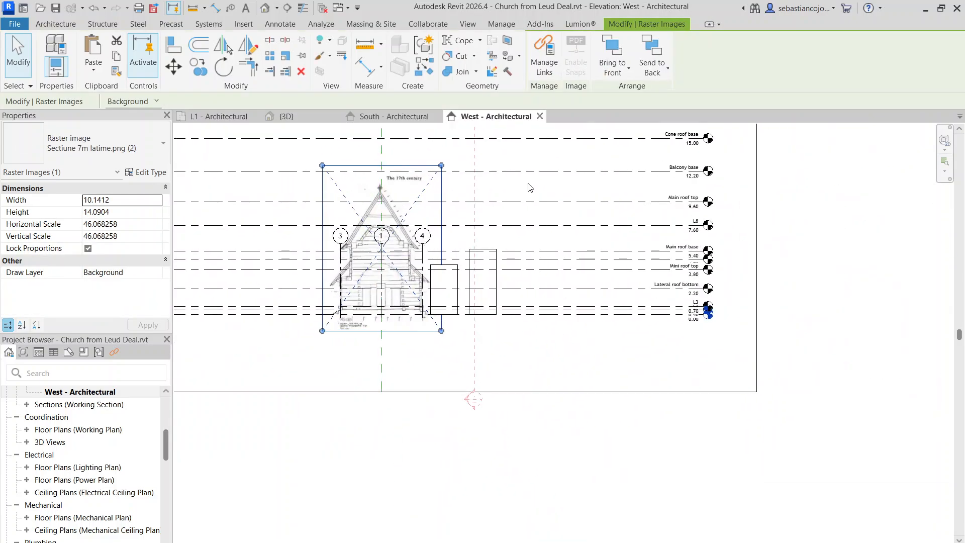
{"action": "scroll", "coordinate": [392, 207], "scroll_direction": "up", "scroll_amount": 1}
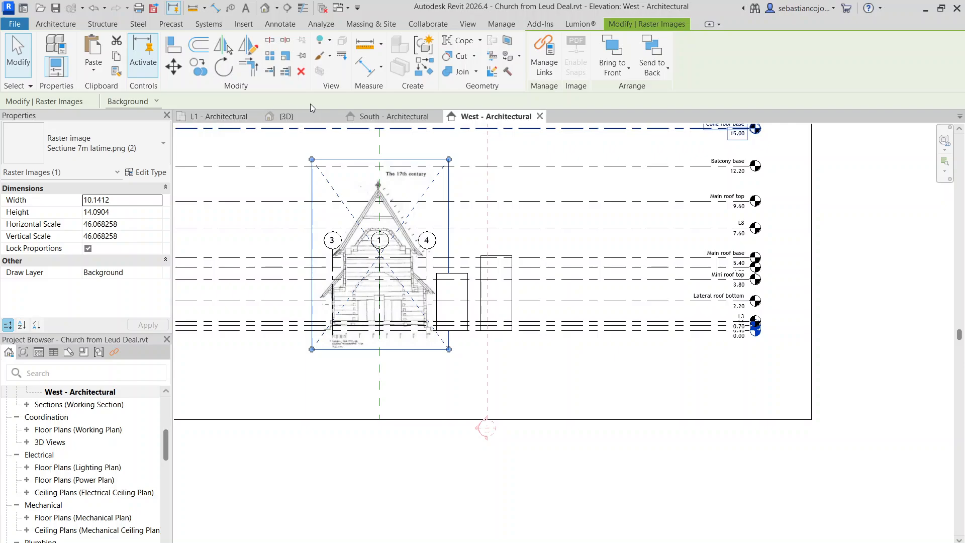
{"action": "left_click", "coordinate": [366, 116]}
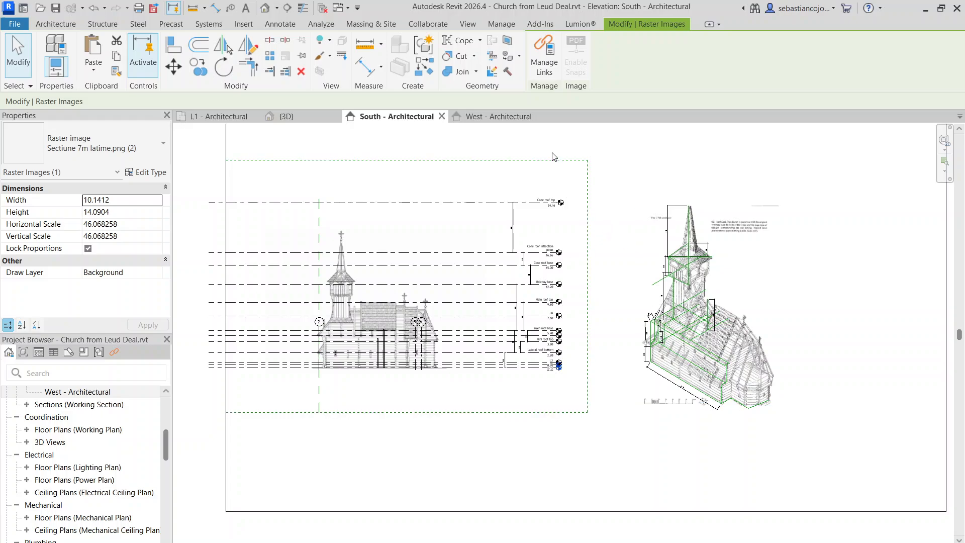
{"action": "scroll", "coordinate": [798, 369], "scroll_direction": "up", "scroll_amount": 5}
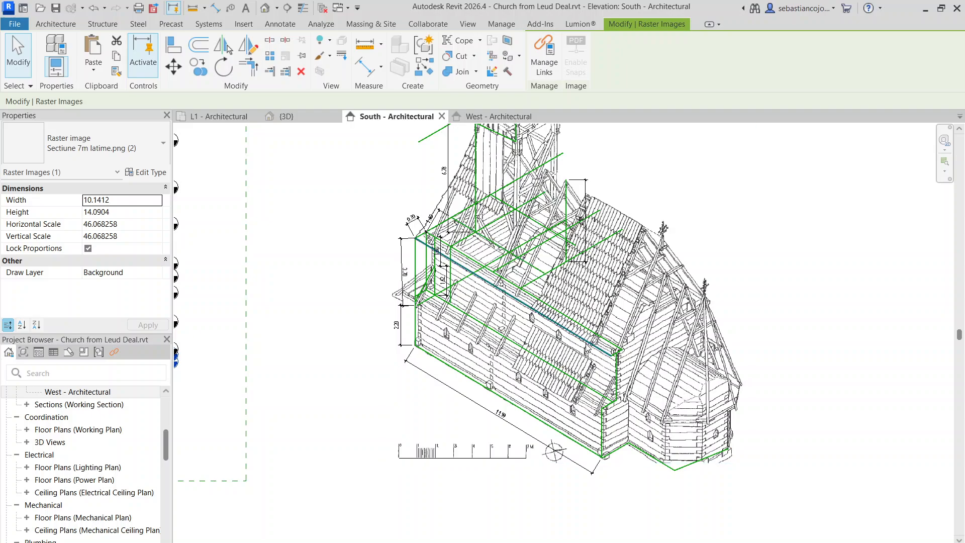
{"action": "scroll", "coordinate": [586, 348], "scroll_direction": "down", "scroll_amount": 2}
{"action": "scroll", "coordinate": [499, 285], "scroll_direction": "down", "scroll_amount": 2}
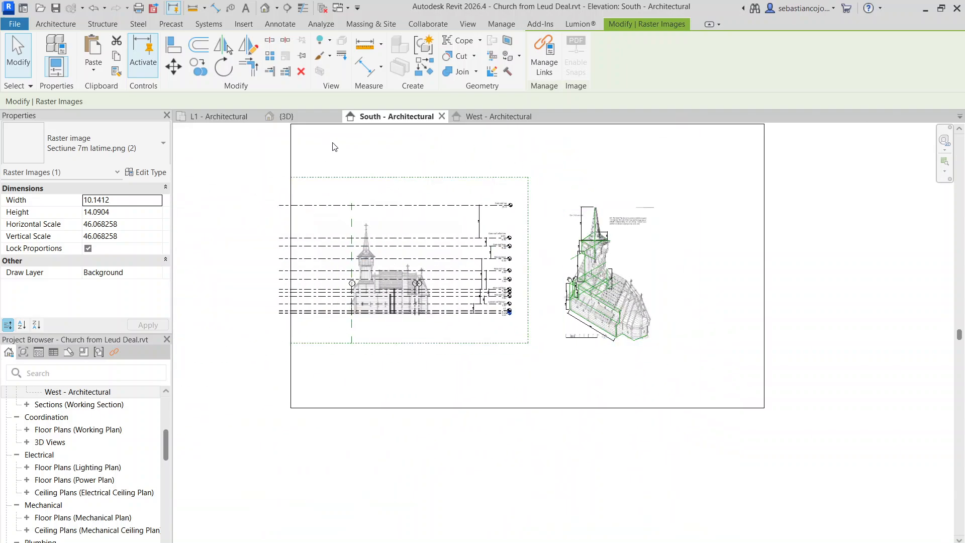
Delete the two freestanding walls in the 3D view.
{"action": "left_click", "coordinate": [288, 116]}
{"action": "middle_click_drag", "start_coordinate": [578, 368], "coordinate": [516, 336]}
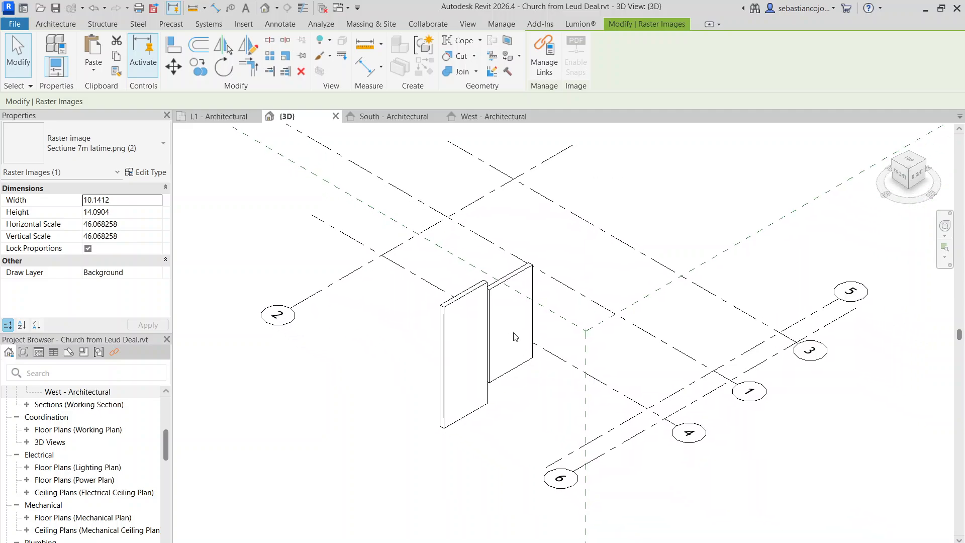
{"action": "left_click", "coordinate": [514, 380]}
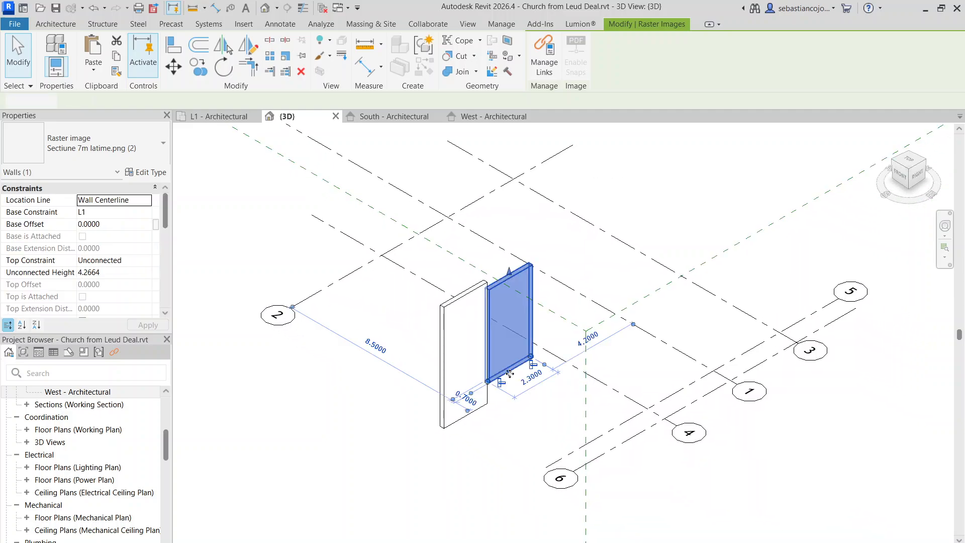
{"action": "left_click", "coordinate": [483, 414], "text": "ctrl"}
{"action": "key", "text": "Delete"}
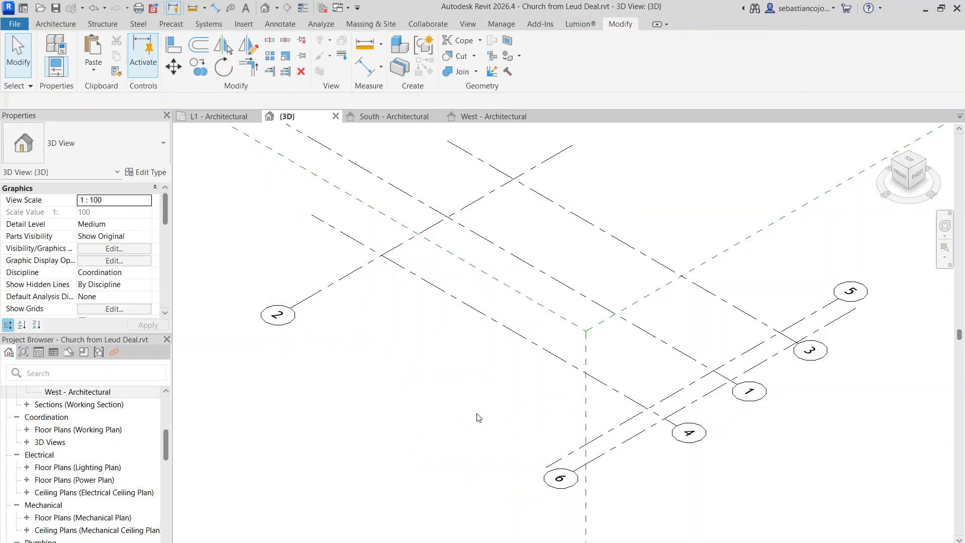
Show the bubble at the second end of grid 2 in the 3D view.
{"action": "scroll", "coordinate": [478, 418], "scroll_direction": "down", "scroll_amount": 2}
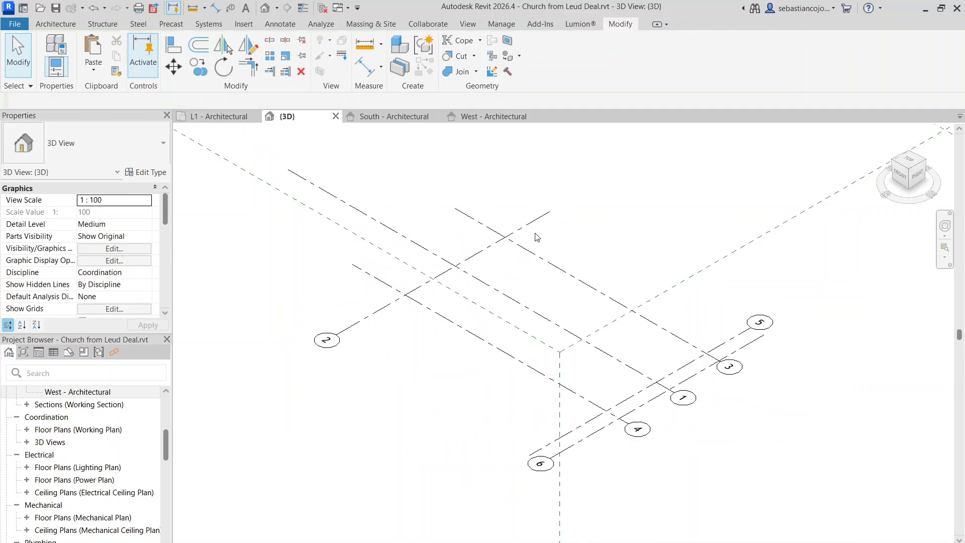
{"action": "left_click", "coordinate": [536, 215]}
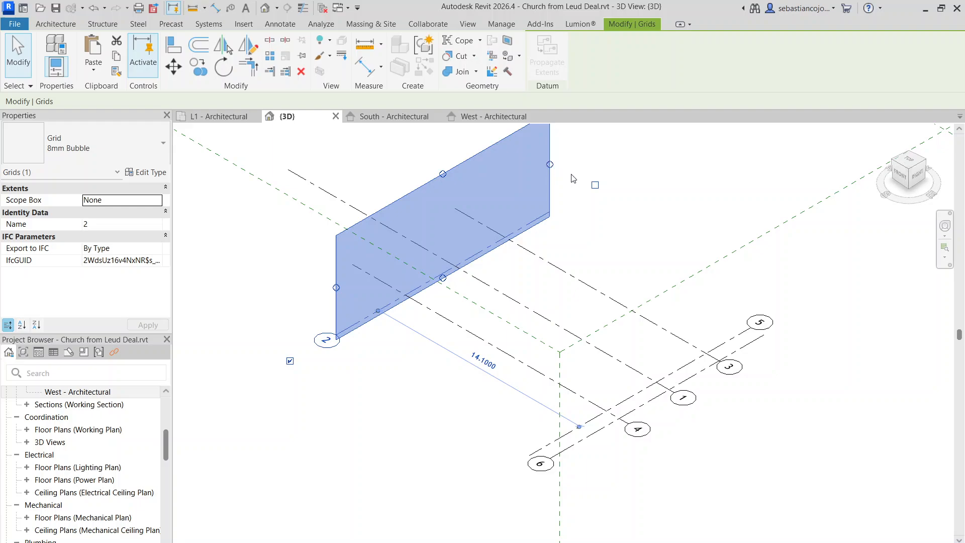
{"action": "left_click", "coordinate": [604, 254]}
{"action": "middle_click_drag", "start_coordinate": [594, 258], "coordinate": [503, 292]}
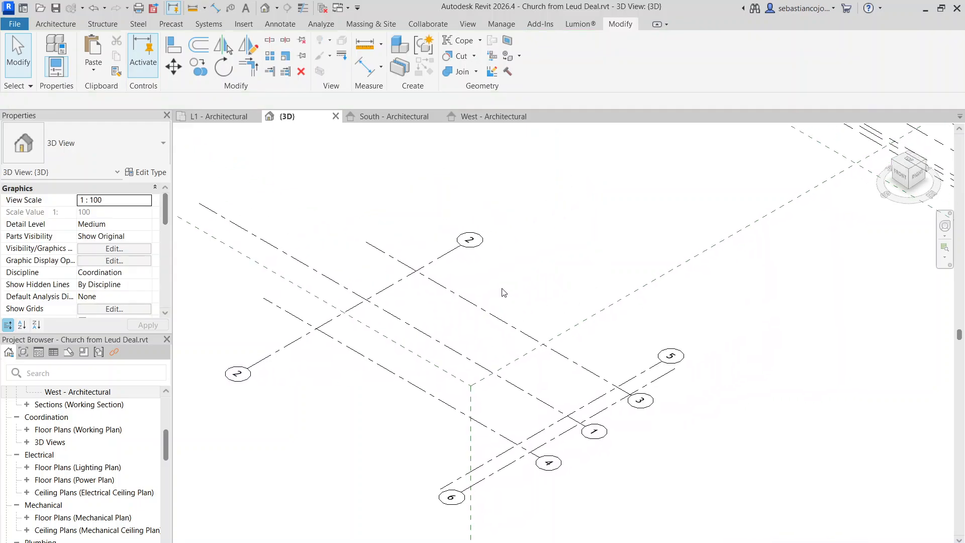
Switch to the L1 - Architectural floor plan and tile all open views.
{"action": "left_click", "coordinate": [217, 116]}
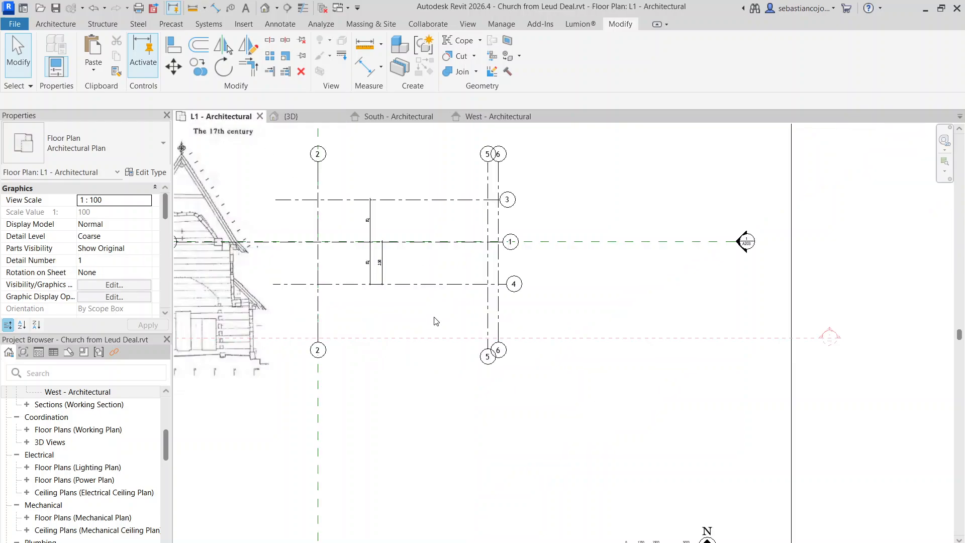
{"action": "scroll", "coordinate": [433, 321], "scroll_direction": "down", "scroll_amount": 5}
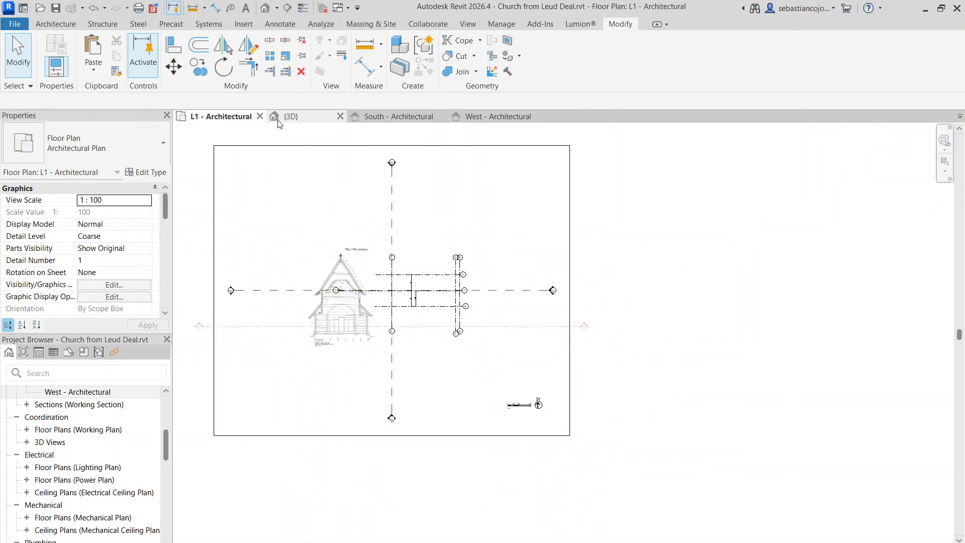
{"action": "left_click", "coordinate": [475, 26]}
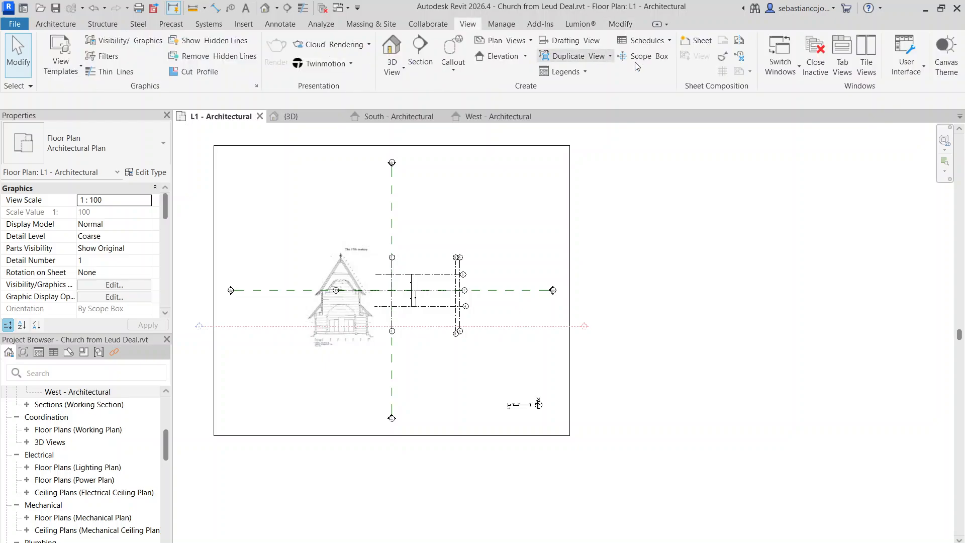
{"action": "left_click", "coordinate": [871, 60]}
Frame the drawings and grids in each of the tiled South, L1, West and 3D views.
{"action": "scroll", "coordinate": [611, 255], "scroll_direction": "down", "scroll_amount": 2}
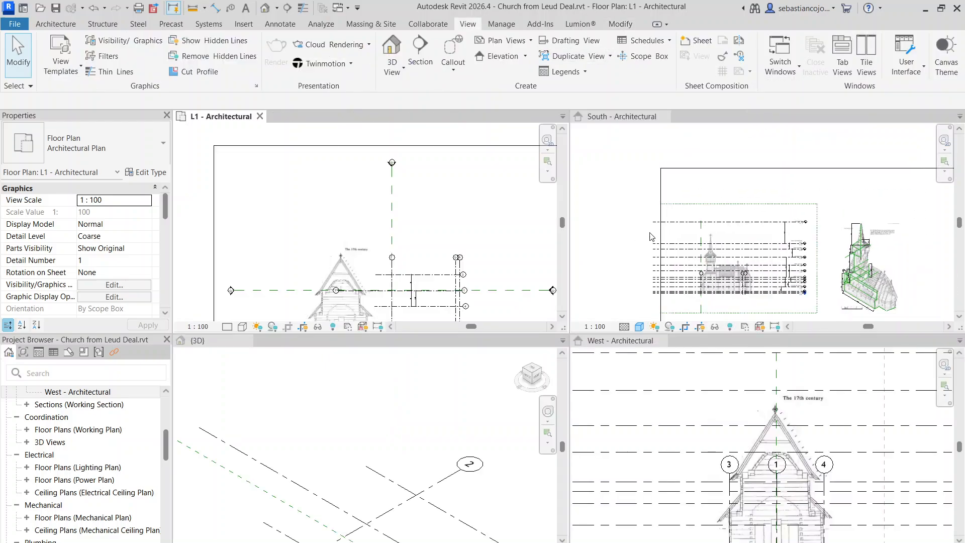
{"action": "left_click", "coordinate": [816, 275]}
{"action": "middle_click_drag", "start_coordinate": [839, 234], "coordinate": [786, 199]}
{"action": "scroll", "coordinate": [462, 261], "scroll_direction": "down", "scroll_amount": 5}
{"action": "scroll", "coordinate": [447, 284], "scroll_direction": "up", "scroll_amount": 4}
{"action": "scroll", "coordinate": [463, 275], "scroll_direction": "up", "scroll_amount": 1}
{"action": "left_click", "coordinate": [464, 270]}
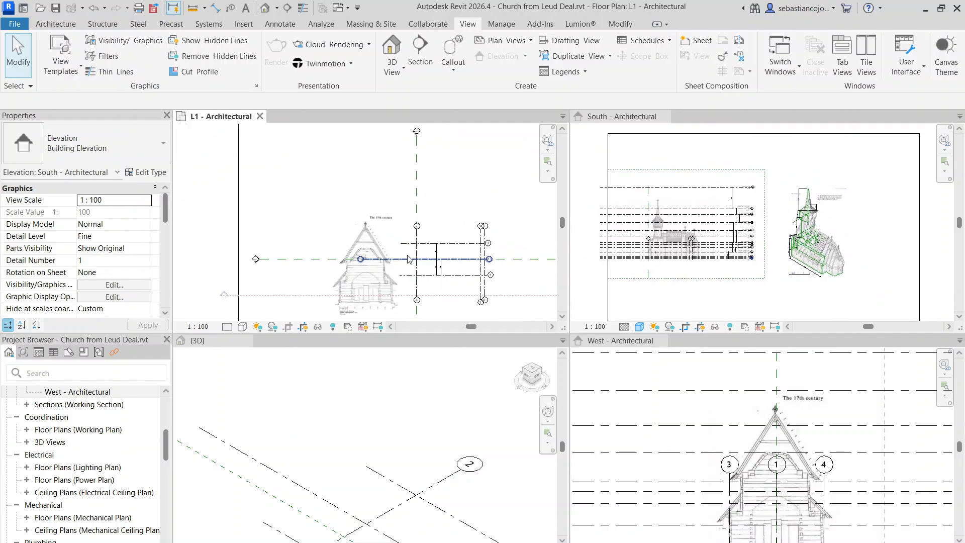
{"action": "middle_click_drag", "start_coordinate": [472, 276], "coordinate": [425, 217]}
{"action": "scroll", "coordinate": [417, 226], "scroll_direction": "up", "scroll_amount": 1}
{"action": "scroll", "coordinate": [724, 472], "scroll_direction": "down", "scroll_amount": 6}
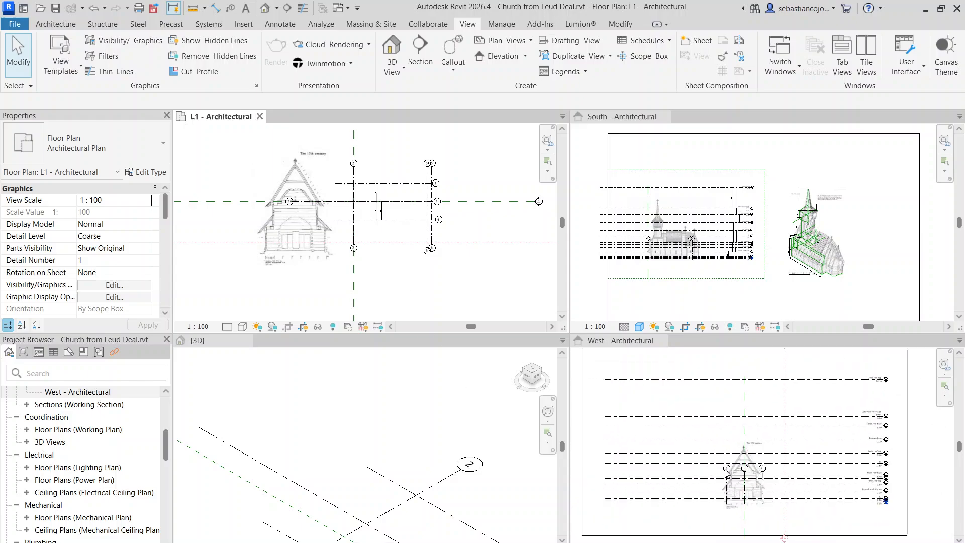
{"action": "scroll", "coordinate": [748, 480], "scroll_direction": "up", "scroll_amount": 5}
{"action": "left_click", "coordinate": [824, 496]}
{"action": "scroll", "coordinate": [820, 452], "scroll_direction": "up", "scroll_amount": 2}
{"action": "middle_click_drag", "start_coordinate": [820, 462], "coordinate": [802, 444]}
{"action": "scroll", "coordinate": [802, 444], "scroll_direction": "down", "scroll_amount": 2}
{"action": "scroll", "coordinate": [413, 453], "scroll_direction": "down", "scroll_amount": 4}
{"action": "scroll", "coordinate": [442, 495], "scroll_direction": "up", "scroll_amount": 2}
{"action": "left_click", "coordinate": [499, 521]}
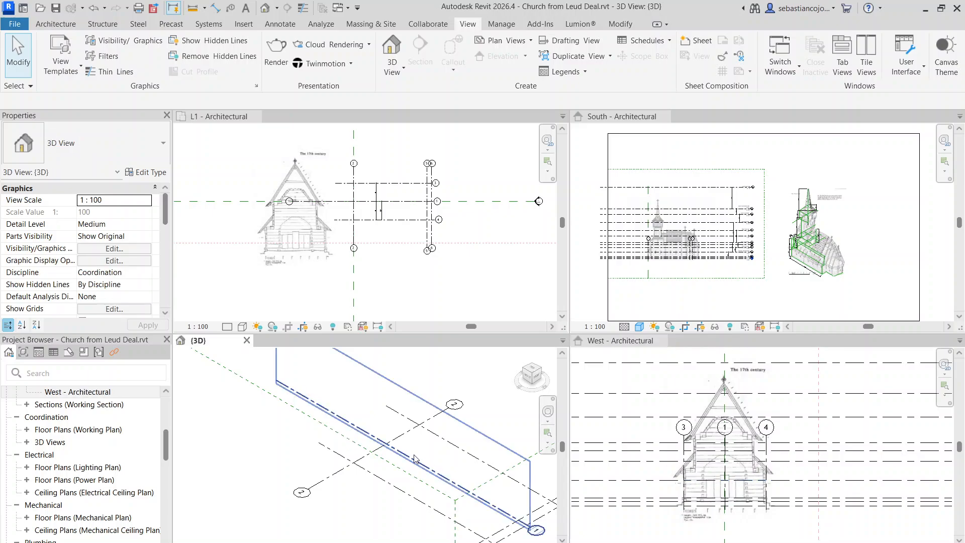
{"action": "middle_click_drag", "start_coordinate": [461, 421], "coordinate": [371, 413]}
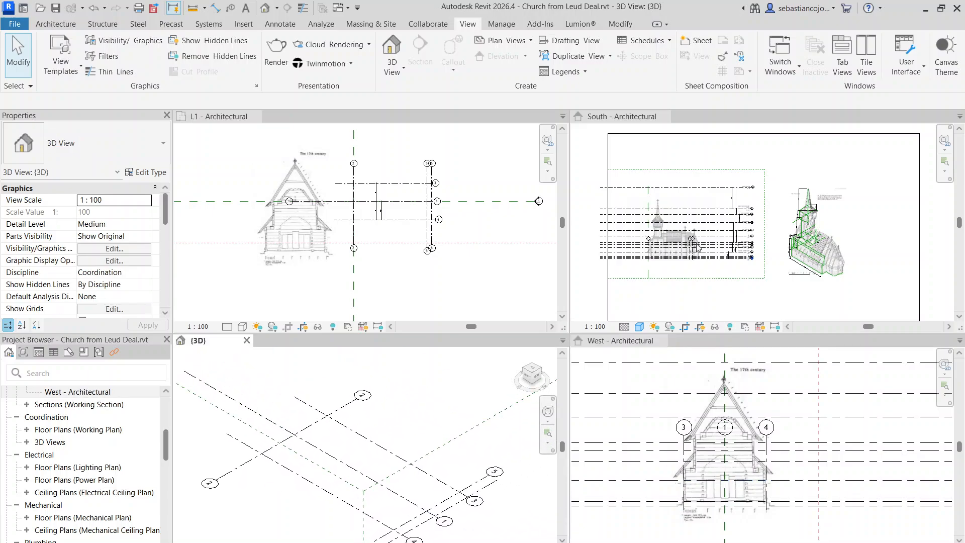
Copy grid 2 about 12 m toward grid 5 in the L1 plan, using the 11.99 side dimension on the axonometric as reference.
{"action": "scroll", "coordinate": [697, 245], "scroll_direction": "up", "scroll_amount": 5}
{"action": "left_click", "coordinate": [678, 237]}
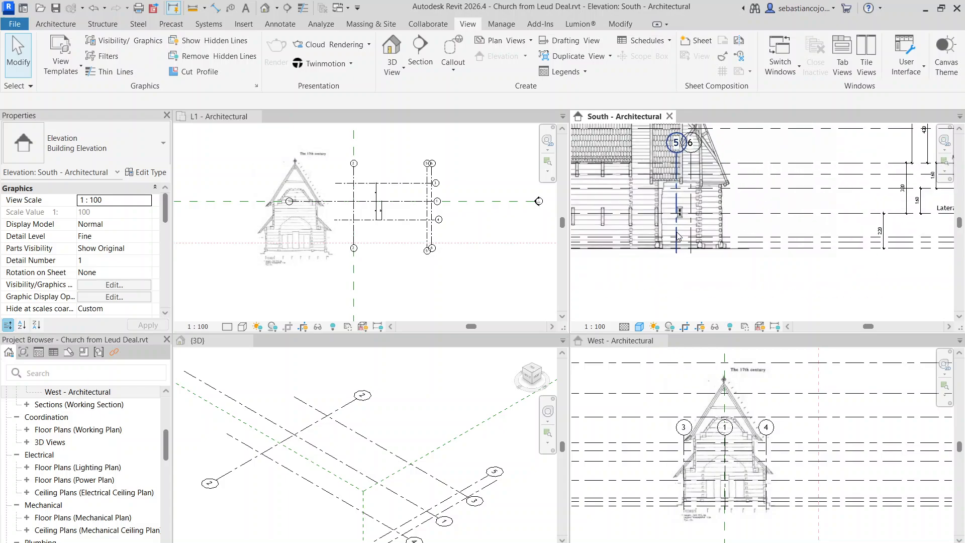
{"action": "scroll", "coordinate": [661, 245], "scroll_direction": "down", "scroll_amount": 5}
{"action": "scroll", "coordinate": [827, 286], "scroll_direction": "up", "scroll_amount": 4}
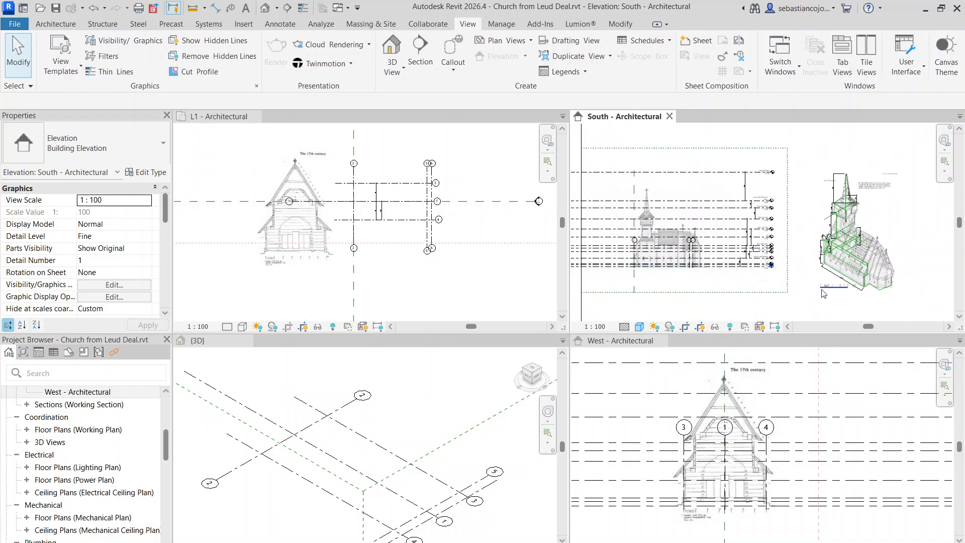
{"action": "scroll", "coordinate": [315, 267], "scroll_direction": "up", "scroll_amount": 6}
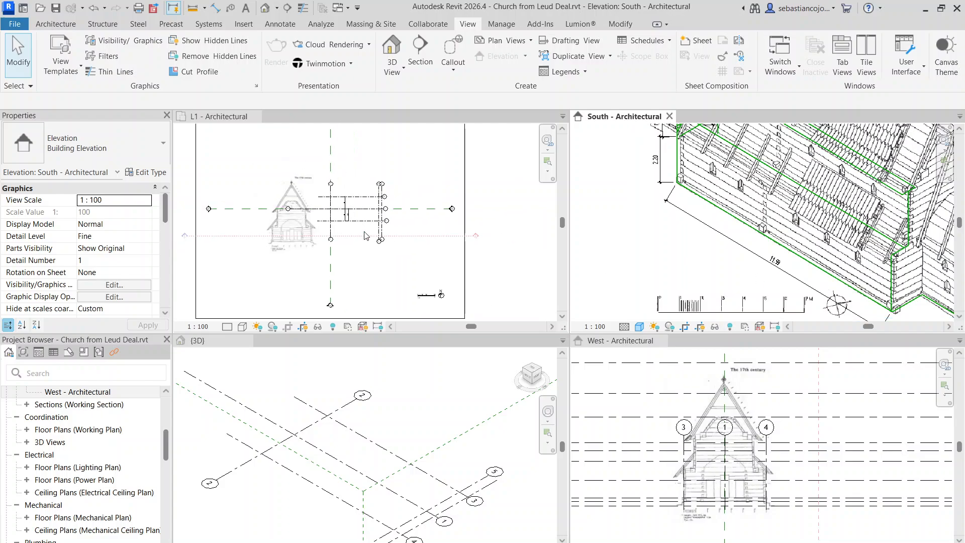
{"action": "left_click", "coordinate": [308, 266]}
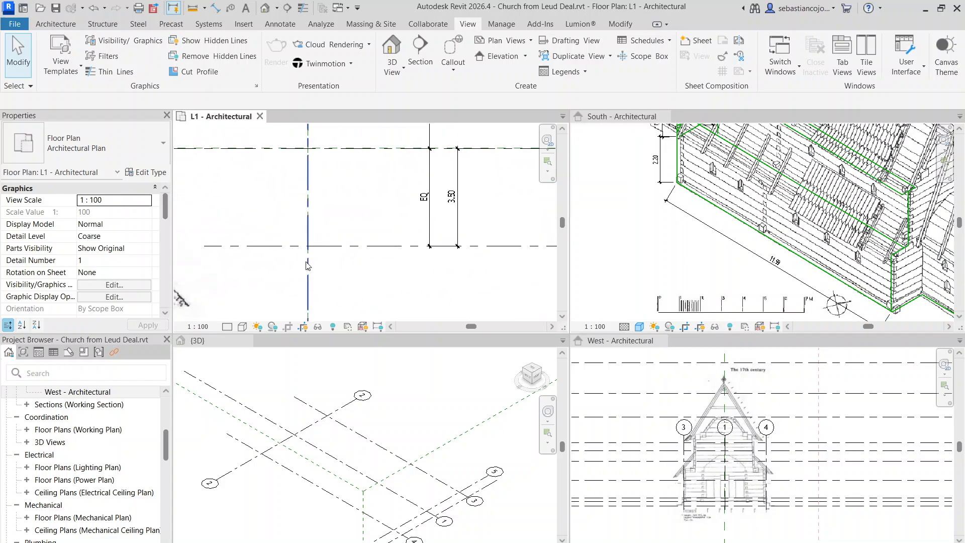
{"action": "scroll", "coordinate": [307, 274], "scroll_direction": "down", "scroll_amount": 2}
{"action": "key", "text": "c"}
{"action": "key", "text": "o"}
{"action": "scroll", "coordinate": [307, 289], "scroll_direction": "down", "scroll_amount": 3}
{"action": "left_click", "coordinate": [307, 289]}
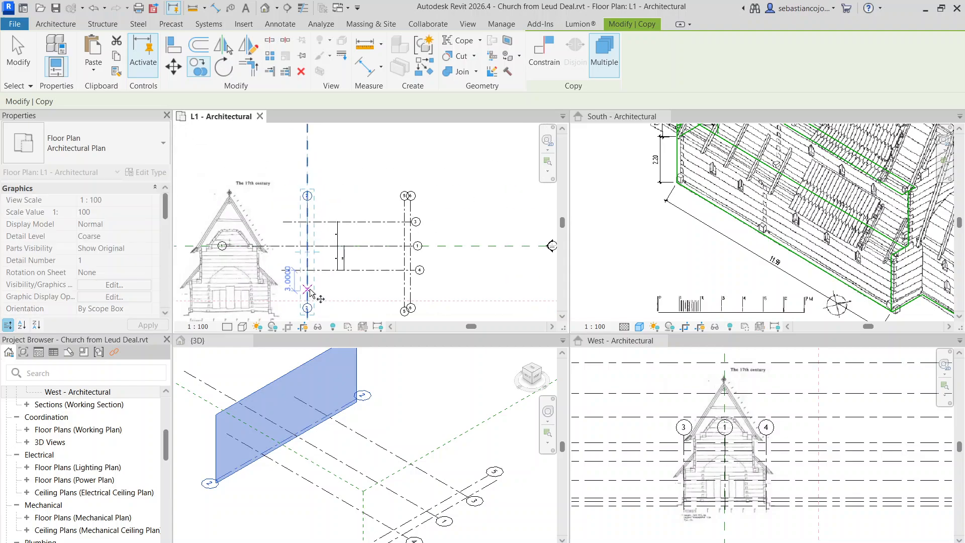
{"action": "scroll", "coordinate": [394, 291], "scroll_direction": "up", "scroll_amount": 2}
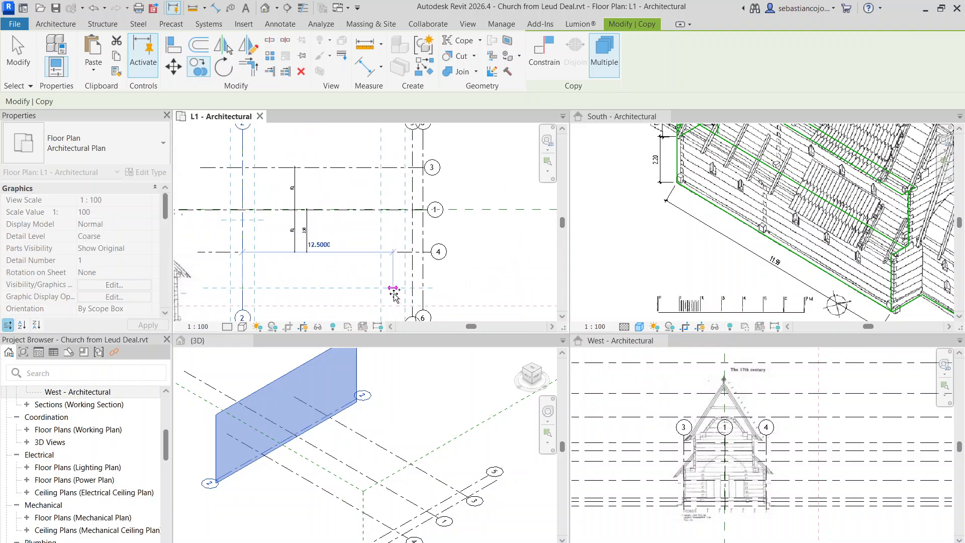
{"action": "left_click", "coordinate": [387, 291]}
{"action": "scroll", "coordinate": [394, 206], "scroll_direction": "down", "scroll_amount": 2}
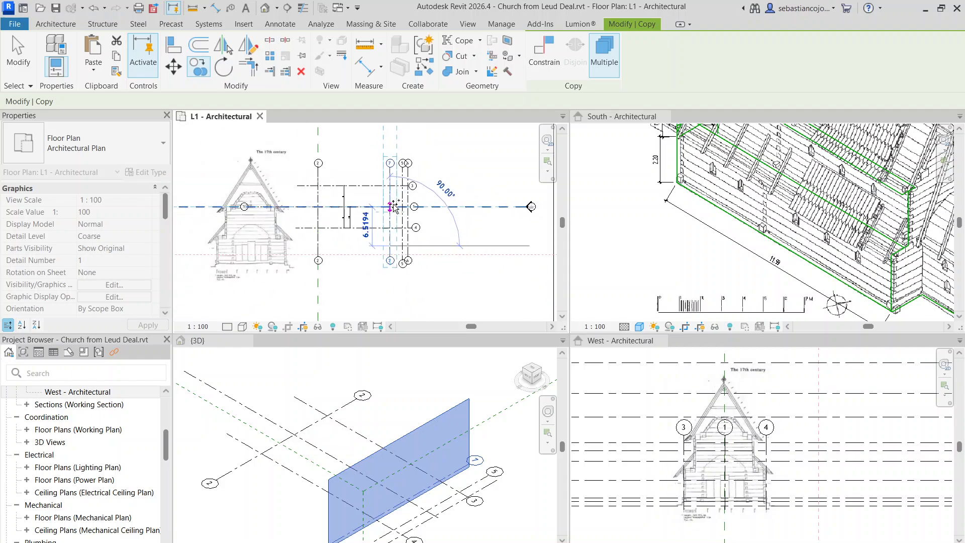
{"action": "key", "text": "Escape"}
{"action": "key", "text": "Escape"}
Place an aligned dimension on the short green line between the nave's corner and the apse in the South view.
{"action": "scroll", "coordinate": [766, 217], "scroll_direction": "down", "scroll_amount": 2}
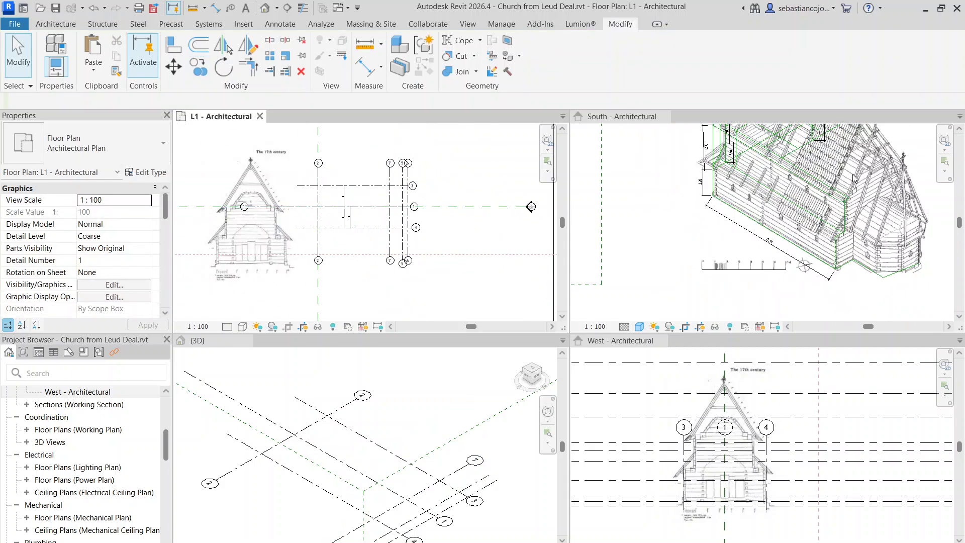
{"action": "left_click", "coordinate": [769, 236]}
{"action": "scroll", "coordinate": [759, 260], "scroll_direction": "down", "scroll_amount": 3}
{"action": "scroll", "coordinate": [777, 217], "scroll_direction": "up", "scroll_amount": 3}
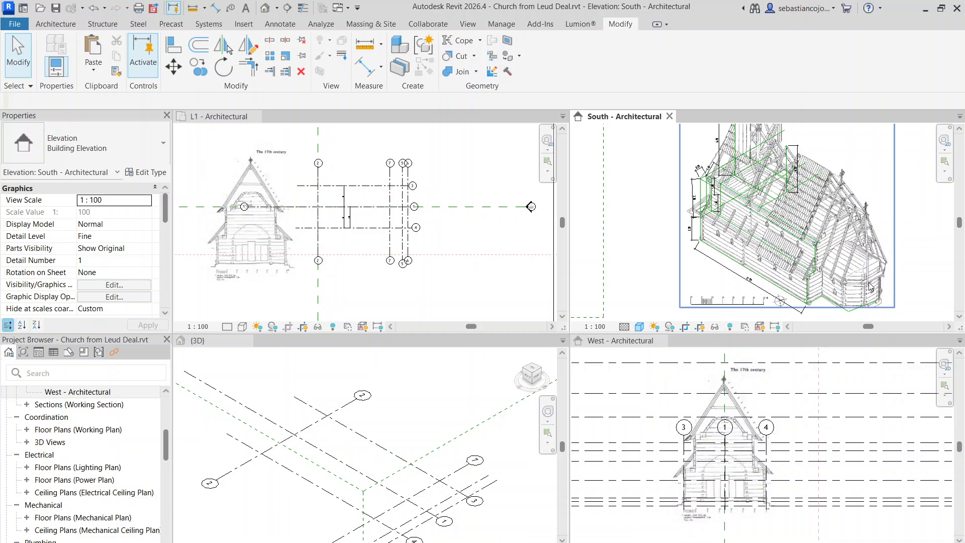
{"action": "scroll", "coordinate": [820, 300], "scroll_direction": "up", "scroll_amount": 5}
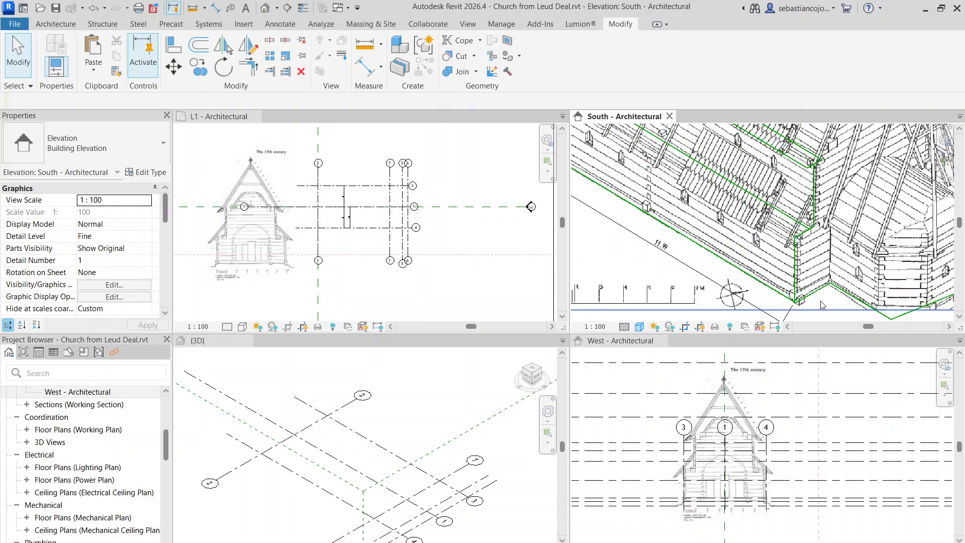
{"action": "left_click", "coordinate": [683, 203]}
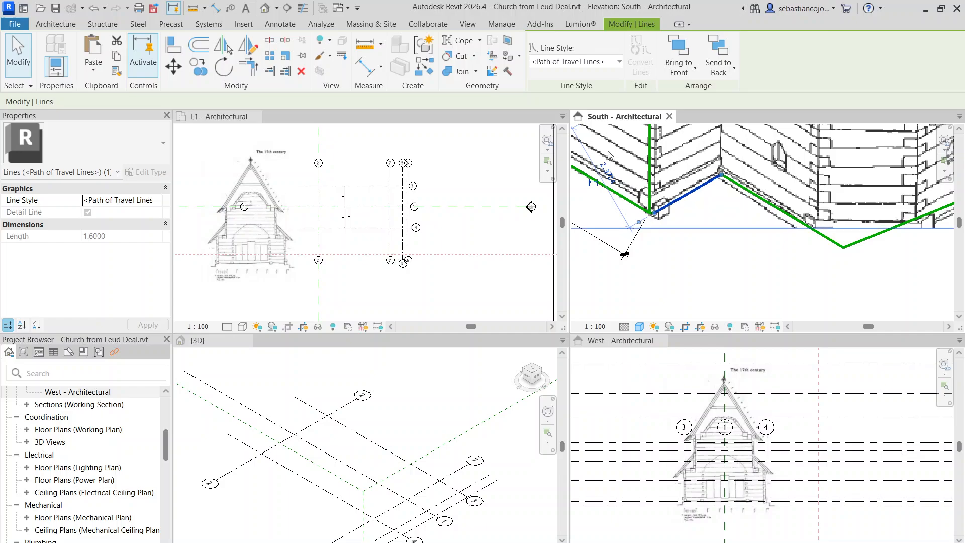
{"action": "left_click", "coordinate": [358, 61]}
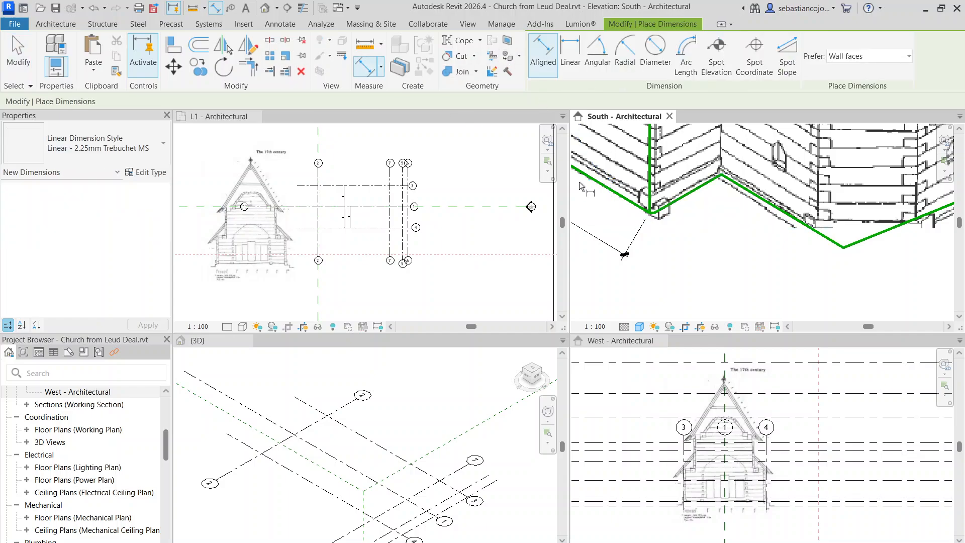
{"action": "left_click", "coordinate": [646, 215]}
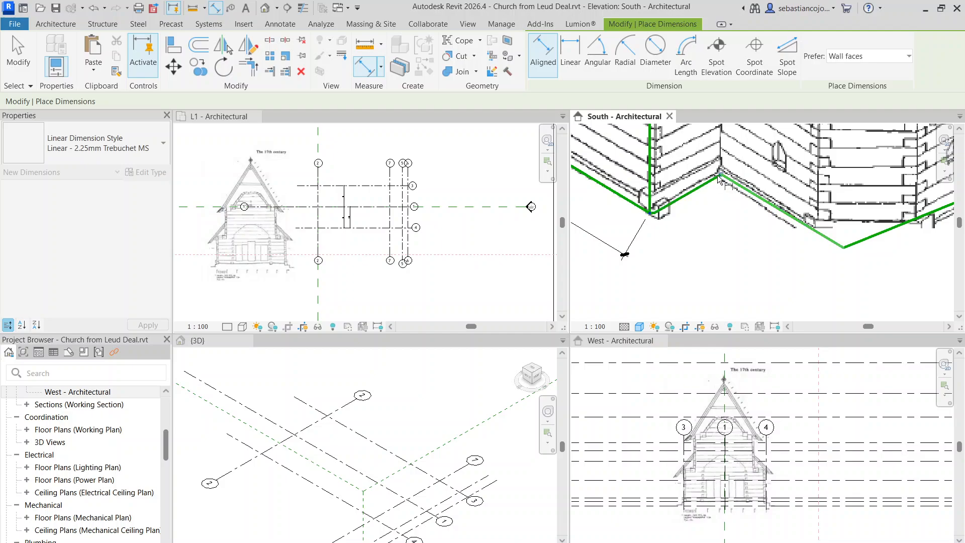
{"action": "left_click", "coordinate": [746, 227]}
{"action": "scroll", "coordinate": [745, 228], "scroll_direction": "down", "scroll_amount": 3}
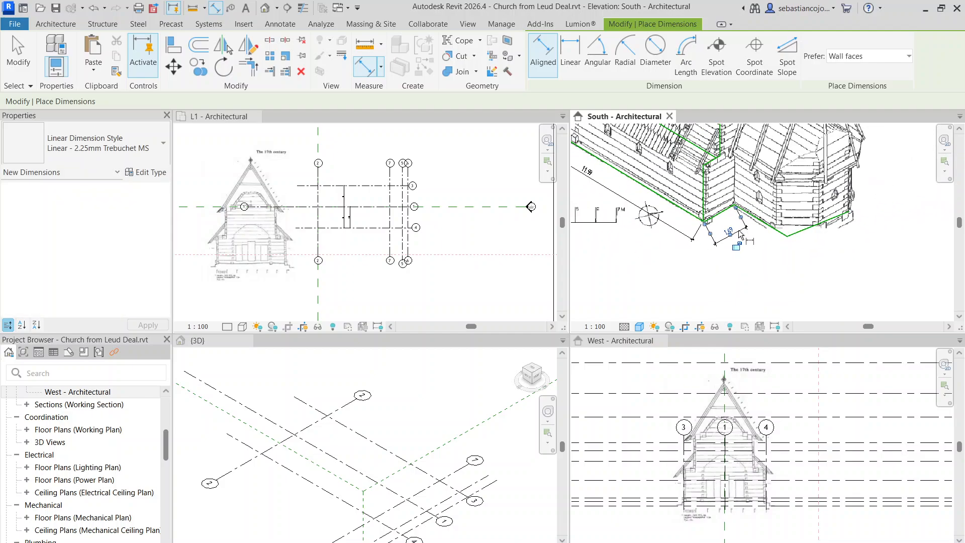
{"action": "scroll", "coordinate": [729, 233], "scroll_direction": "up", "scroll_amount": 3}
{"action": "key", "text": "Escape"}
{"action": "key", "text": "Escape"}
Copy grid 4 about 1.1 m toward grid 1 in the L1 - Architectural plan.
{"action": "scroll", "coordinate": [372, 234], "scroll_direction": "up", "scroll_amount": 5}
{"action": "left_click", "coordinate": [370, 242]}
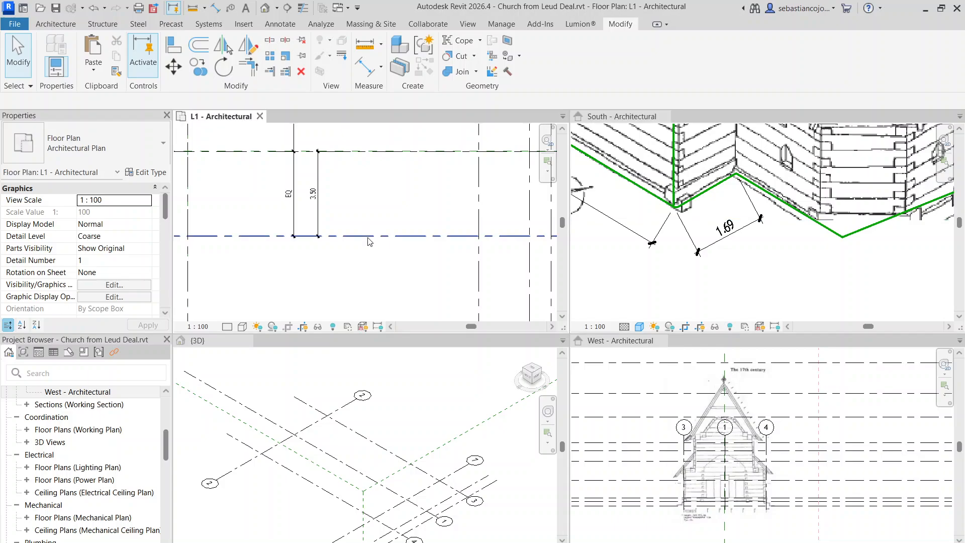
{"action": "left_click", "coordinate": [374, 236]}
{"action": "key", "text": "c"}
{"action": "key", "text": "o"}
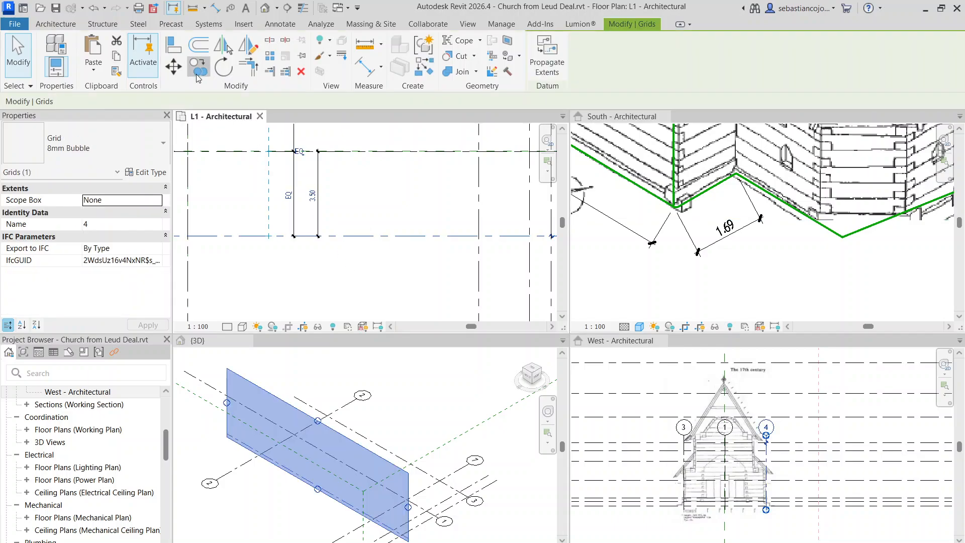
{"action": "left_click", "coordinate": [358, 236]}
{"action": "left_click", "coordinate": [360, 212]}
{"action": "scroll", "coordinate": [362, 201], "scroll_direction": "down", "scroll_amount": 2}
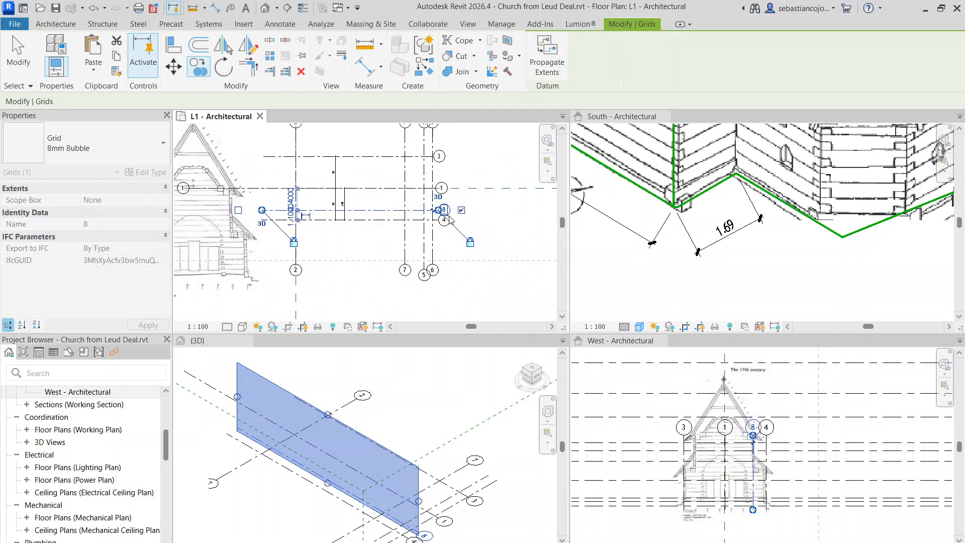
{"action": "key", "text": "Escape"}
Copy grid 3 about 1.4 m toward grid 1 in the L1 plan.
{"action": "left_click", "coordinate": [368, 162]}
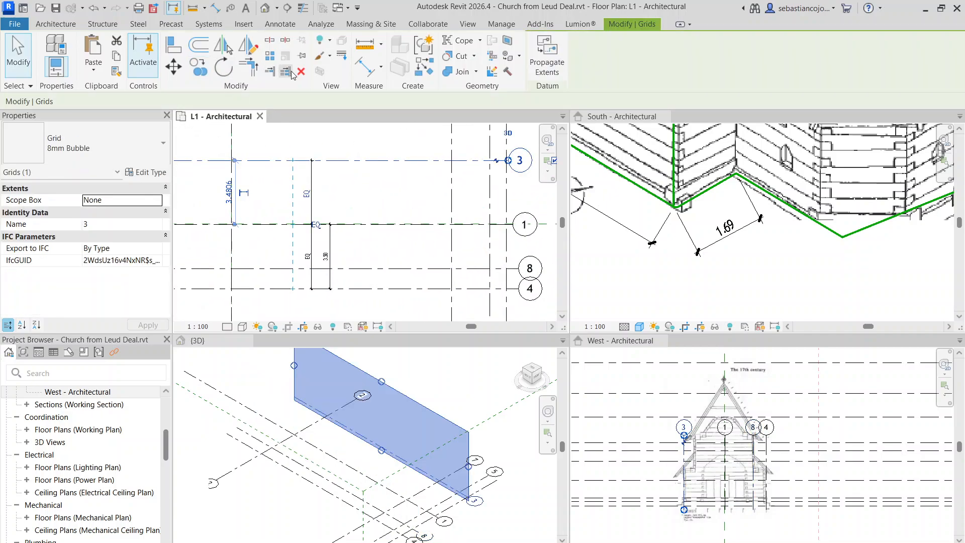
{"action": "left_click", "coordinate": [198, 68]}
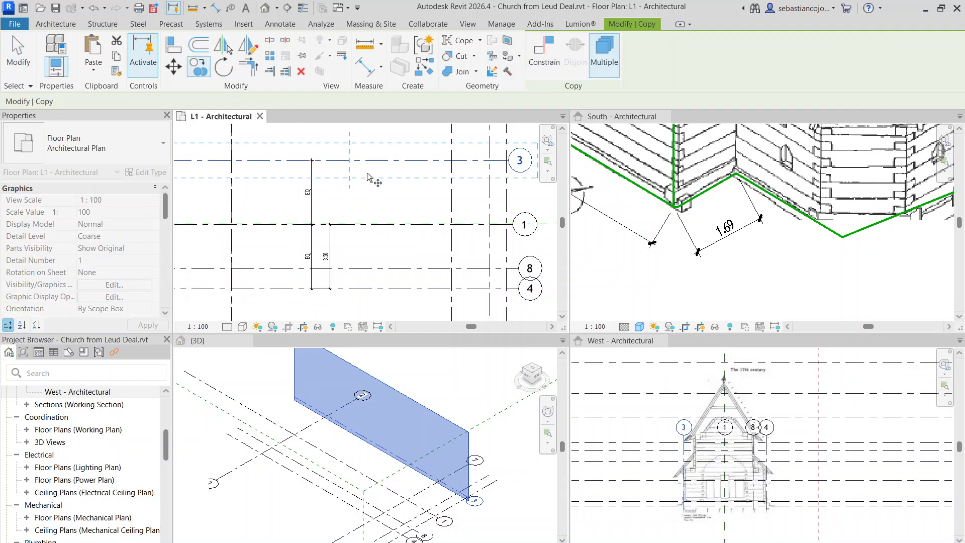
{"action": "left_click", "coordinate": [366, 161]}
{"action": "left_click", "coordinate": [367, 186]}
Dimension the spacing between grid 3 and its copy, grid 9.
{"action": "key", "text": "d"}
{"action": "key", "text": "i"}
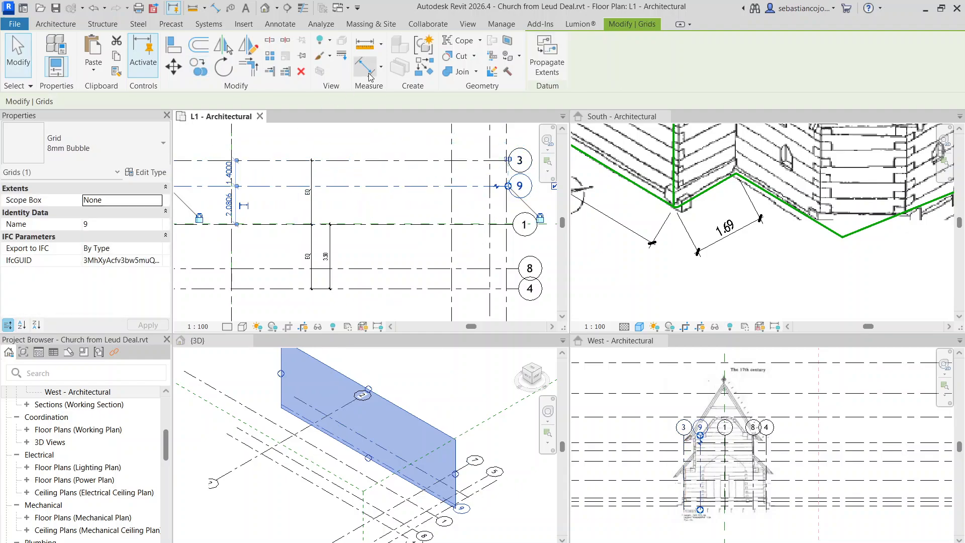
{"action": "scroll", "coordinate": [406, 165], "scroll_direction": "up", "scroll_amount": 2}
{"action": "left_click", "coordinate": [394, 188]}
{"action": "left_click", "coordinate": [394, 220]}
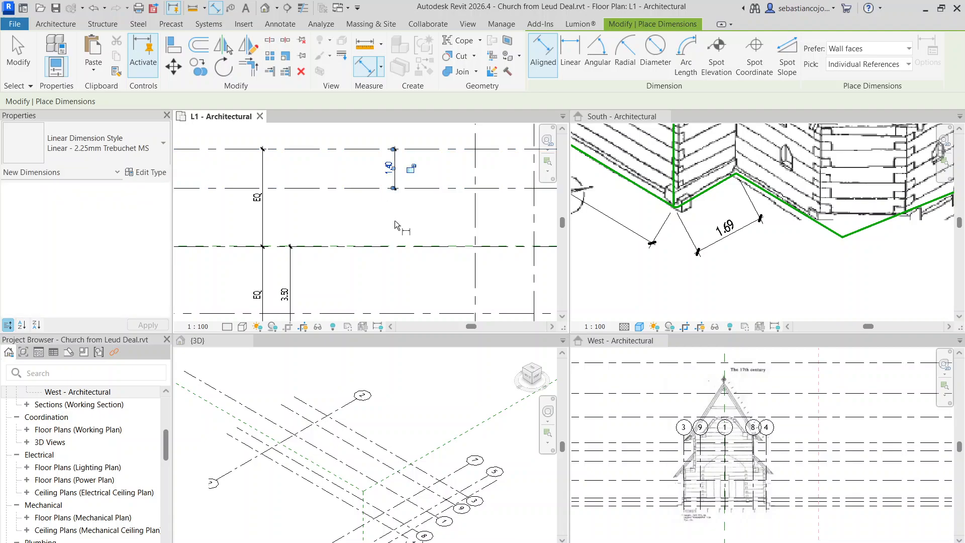
Dimension the spacing between grid 4 and its copy, grid 8.
{"action": "scroll", "coordinate": [394, 220], "scroll_direction": "down", "scroll_amount": 3}
{"action": "scroll", "coordinate": [402, 273], "scroll_direction": "up", "scroll_amount": 2}
{"action": "left_click", "coordinate": [401, 278]}
{"action": "key", "text": "Escape"}
{"action": "scroll", "coordinate": [388, 255], "scroll_direction": "up", "scroll_amount": 1}
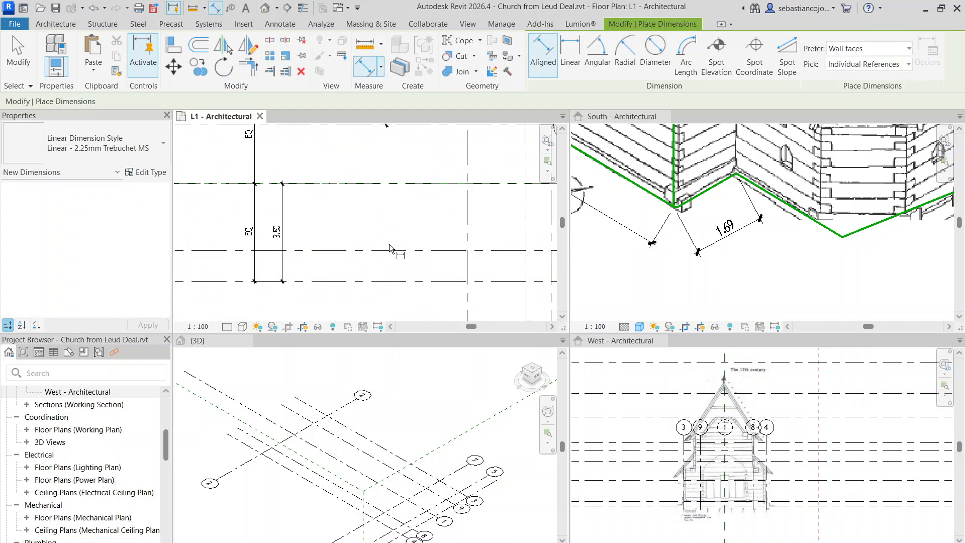
{"action": "left_click", "coordinate": [402, 282]}
{"action": "left_click", "coordinate": [403, 250]}
{"action": "left_click", "coordinate": [404, 234]}
{"action": "scroll", "coordinate": [406, 251], "scroll_direction": "up", "scroll_amount": 2}
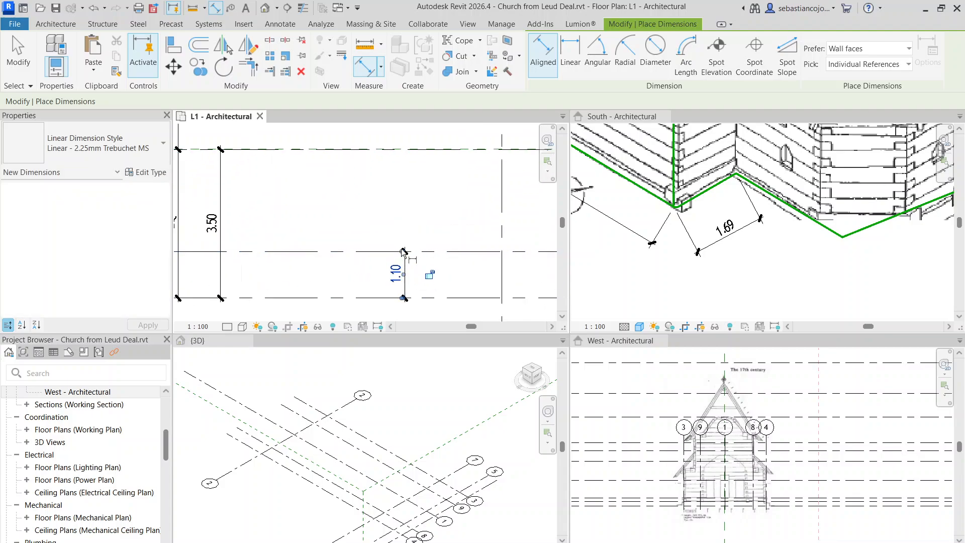
{"action": "key", "text": "Escape"}
Move grid 8 toward grid 1 until it is 1.70 m from grid 4.
{"action": "scroll", "coordinate": [436, 255], "scroll_direction": "down", "scroll_amount": 2}
{"action": "left_click", "coordinate": [437, 223]}
{"action": "left_click_drag", "start_coordinate": [439, 216], "coordinate": [438, 208]}
{"action": "scroll", "coordinate": [436, 208], "scroll_direction": "down", "scroll_amount": 3}
{"action": "middle_click_drag", "start_coordinate": [432, 194], "coordinate": [427, 299]}
{"action": "key", "text": "Escape"}
Move grid 9 toward grid 1 until it is 1.70 m from grid 3.
{"action": "scroll", "coordinate": [419, 223], "scroll_direction": "up", "scroll_amount": 2}
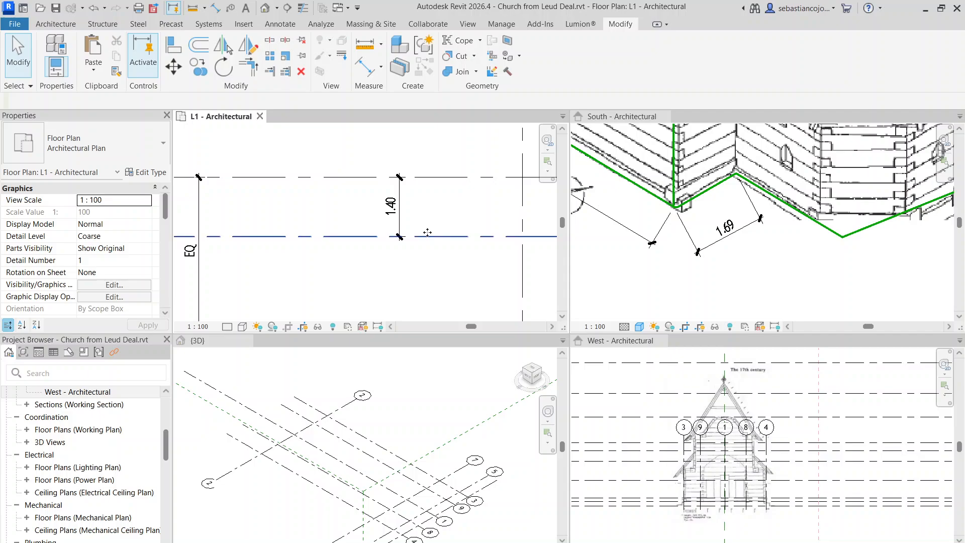
{"action": "left_click", "coordinate": [422, 236]}
{"action": "left_click_drag", "start_coordinate": [422, 236], "coordinate": [430, 246]}
{"action": "left_click", "coordinate": [438, 213]}
{"action": "scroll", "coordinate": [438, 213], "scroll_direction": "down", "scroll_amount": 4}
{"action": "scroll", "coordinate": [444, 233], "scroll_direction": "up", "scroll_amount": 1}
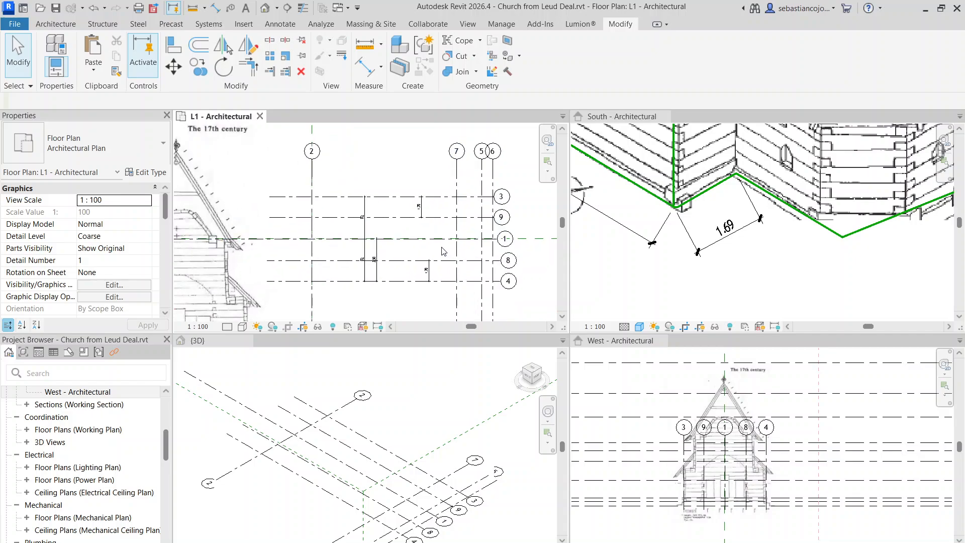
Shorten the green line along the apse's side wall in the South view to about 2.17 m, ending at the apse's wall corner.
{"action": "scroll", "coordinate": [431, 300], "scroll_direction": "up", "scroll_amount": 3}
{"action": "scroll", "coordinate": [461, 241], "scroll_direction": "down", "scroll_amount": 3}
{"action": "middle_click_drag", "start_coordinate": [472, 239], "coordinate": [380, 262]}
{"action": "scroll", "coordinate": [636, 314], "scroll_direction": "down", "scroll_amount": 2}
{"action": "scroll", "coordinate": [709, 280], "scroll_direction": "up", "scroll_amount": 5}
{"action": "left_click", "coordinate": [710, 265]}
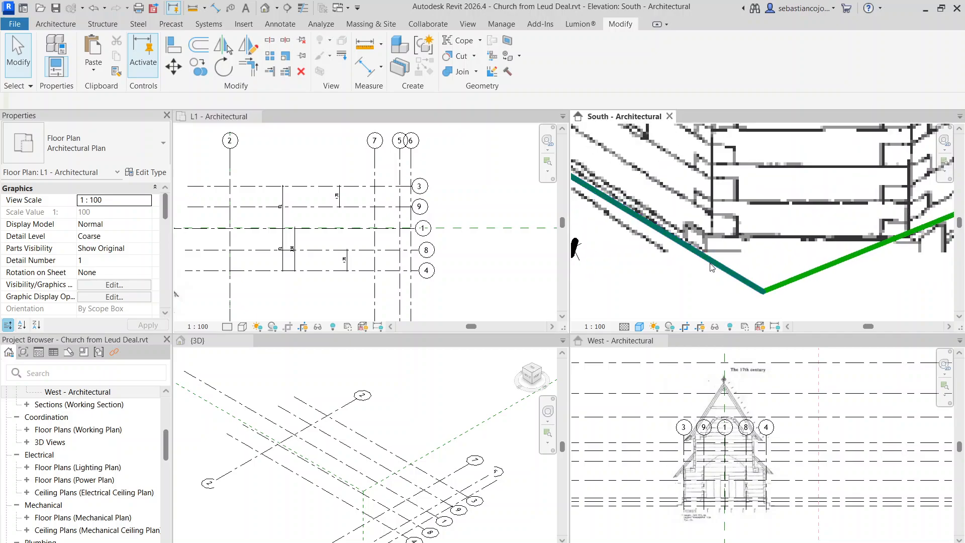
{"action": "scroll", "coordinate": [728, 283], "scroll_direction": "down", "scroll_amount": 3}
{"action": "left_click", "coordinate": [729, 276]}
{"action": "scroll", "coordinate": [741, 285], "scroll_direction": "up", "scroll_amount": 3}
{"action": "left_click_drag", "start_coordinate": [737, 279], "coordinate": [687, 248]}
{"action": "scroll", "coordinate": [687, 250], "scroll_direction": "down", "scroll_amount": 3}
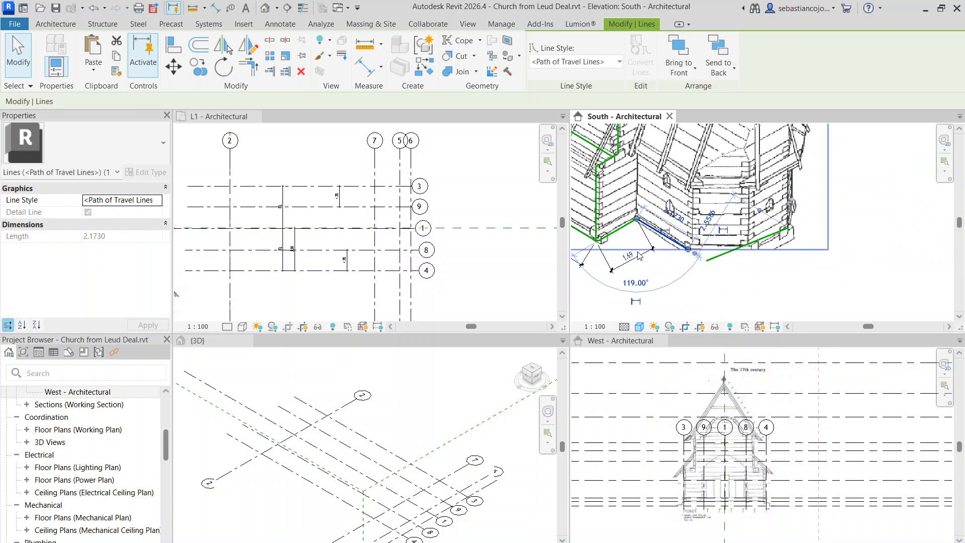
{"action": "key", "text": "Escape"}
{"action": "scroll", "coordinate": [431, 211], "scroll_direction": "up", "scroll_amount": 3}
{"action": "scroll", "coordinate": [429, 206], "scroll_direction": "up", "scroll_amount": 1}
{"action": "left_click", "coordinate": [403, 202]}
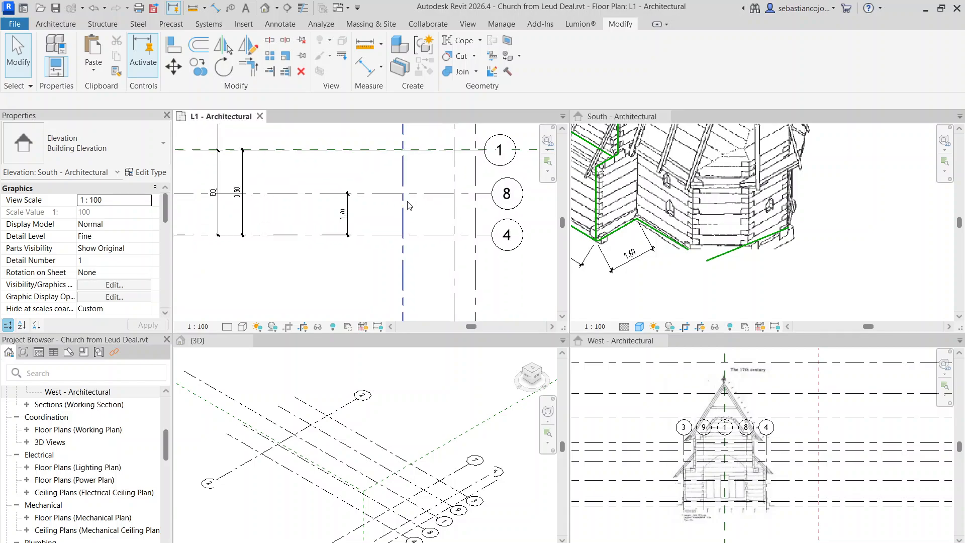
{"action": "scroll", "coordinate": [422, 235], "scroll_direction": "down", "scroll_amount": 3}
{"action": "scroll", "coordinate": [420, 235], "scroll_direction": "up", "scroll_amount": 1}
{"action": "scroll", "coordinate": [420, 235], "scroll_direction": "up", "scroll_amount": 2}
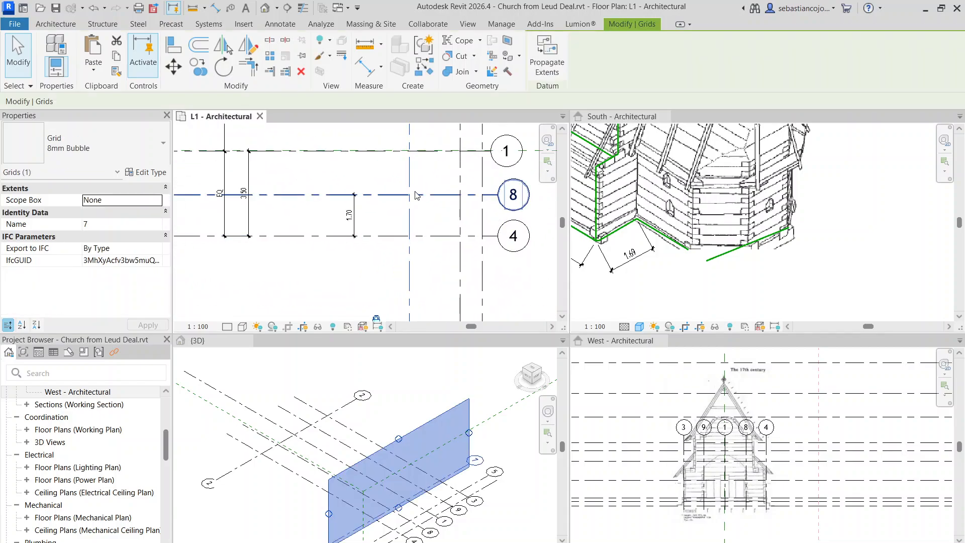
{"action": "left_click", "coordinate": [193, 71]}
{"action": "scroll", "coordinate": [409, 230], "scroll_direction": "up", "scroll_amount": 2}
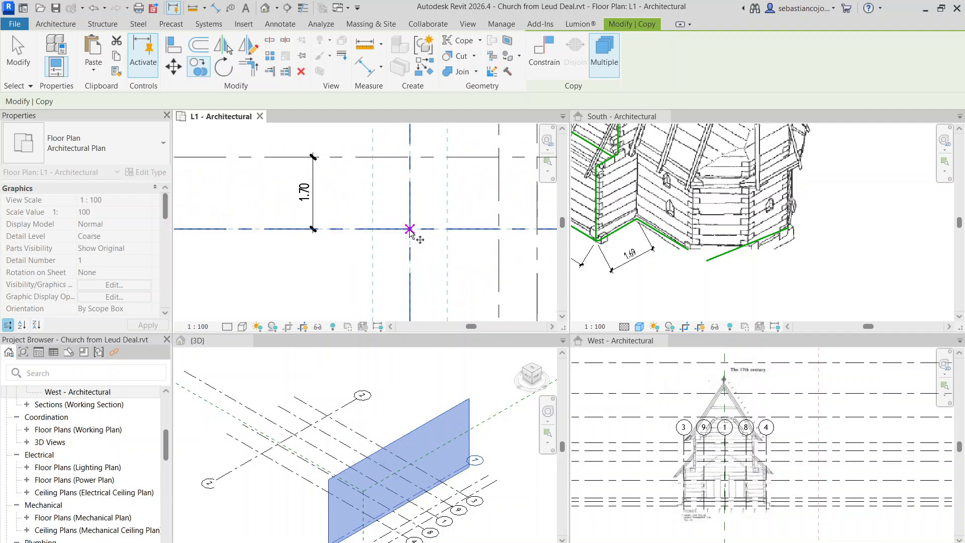
{"action": "left_click", "coordinate": [496, 230]}
{"action": "key", "text": "Escape"}
{"action": "key", "text": "Escape"}
{"action": "scroll", "coordinate": [457, 234], "scroll_direction": "down", "scroll_amount": 3}
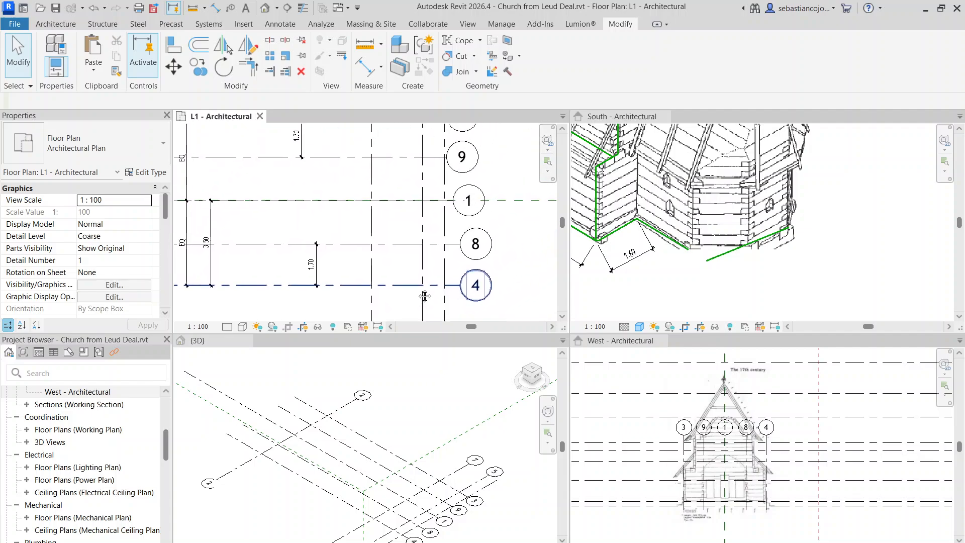
Shorten the green line along the apse's end wall in the South view to 1.60 m, ending at the far corner of that wall.
{"action": "scroll", "coordinate": [456, 234], "scroll_direction": "down", "scroll_amount": 3}
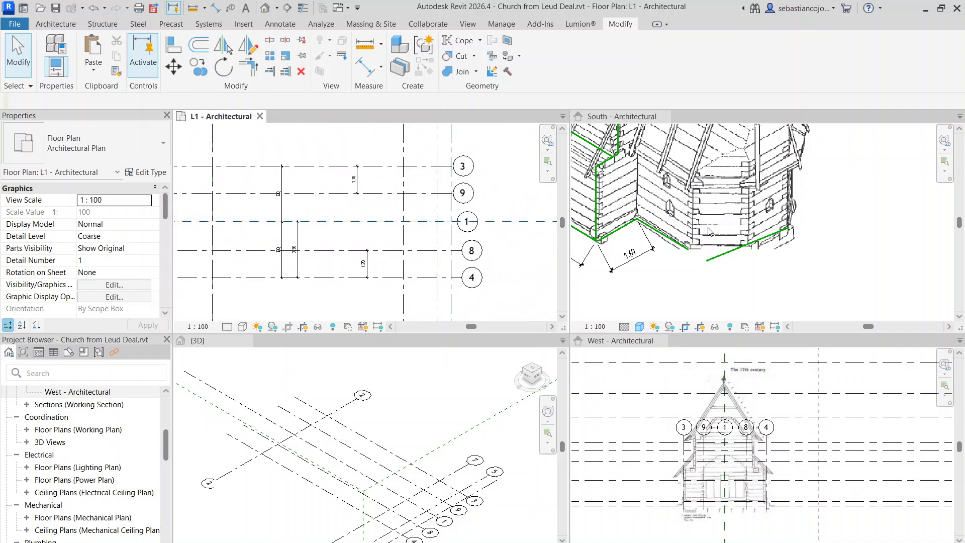
{"action": "scroll", "coordinate": [445, 196], "scroll_direction": "up", "scroll_amount": 2}
{"action": "scroll", "coordinate": [747, 236], "scroll_direction": "up", "scroll_amount": 3}
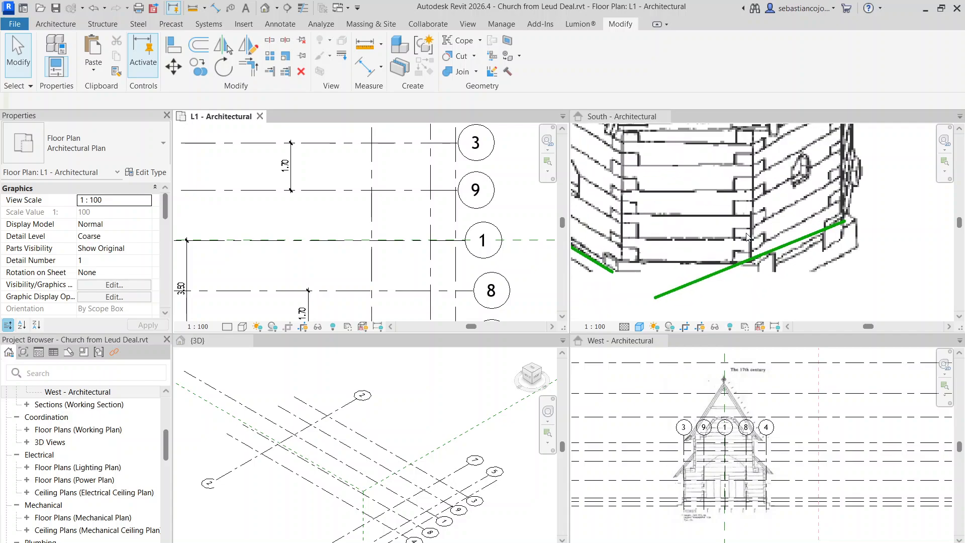
{"action": "left_click", "coordinate": [752, 272]}
{"action": "left_click", "coordinate": [750, 260]}
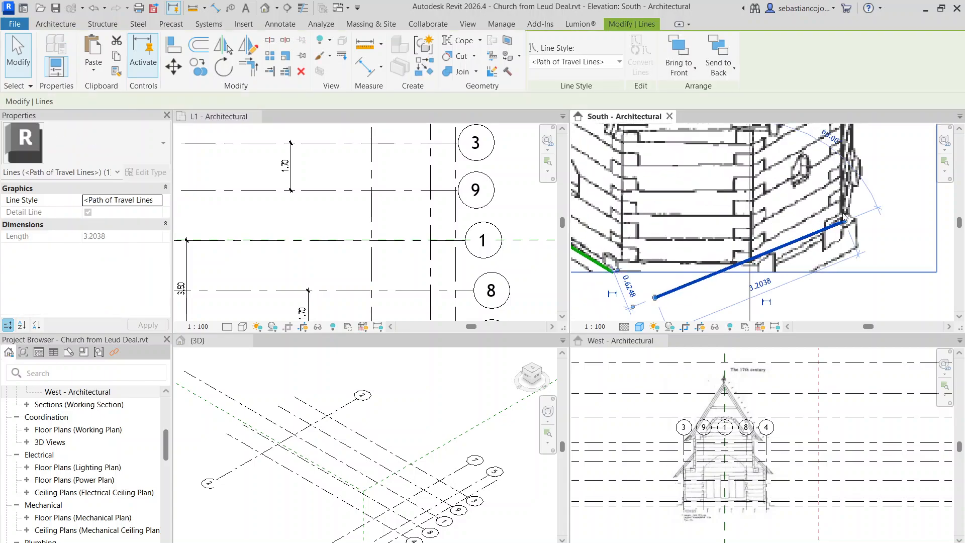
{"action": "left_click_drag", "start_coordinate": [838, 223], "coordinate": [749, 259]}
{"action": "scroll", "coordinate": [696, 269], "scroll_direction": "down", "scroll_amount": 2}
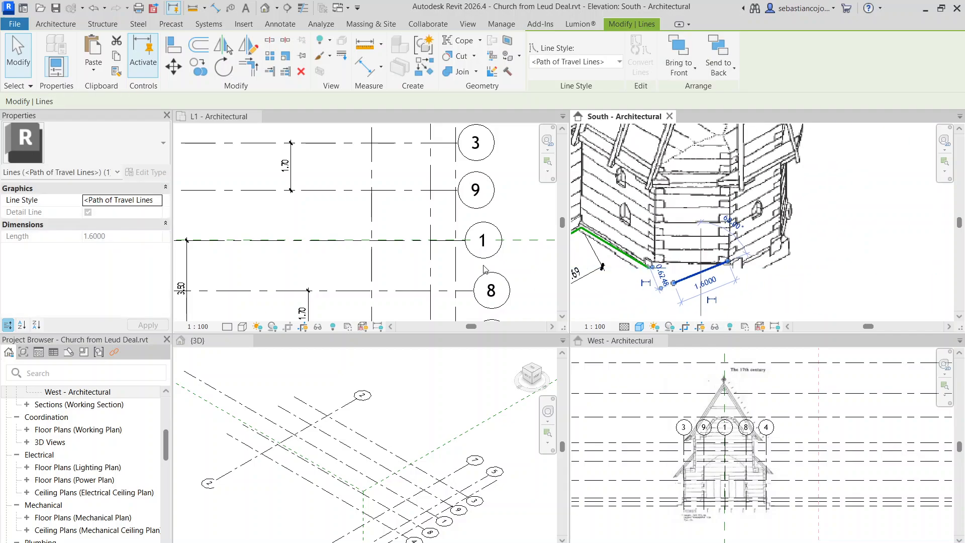
Dimension the spacing between grids 1 and 8 in the L1 plan.
{"action": "scroll", "coordinate": [483, 267], "scroll_direction": "down", "scroll_amount": 3}
{"action": "scroll", "coordinate": [439, 299], "scroll_direction": "up", "scroll_amount": 3}
{"action": "scroll", "coordinate": [488, 264], "scroll_direction": "up", "scroll_amount": 1}
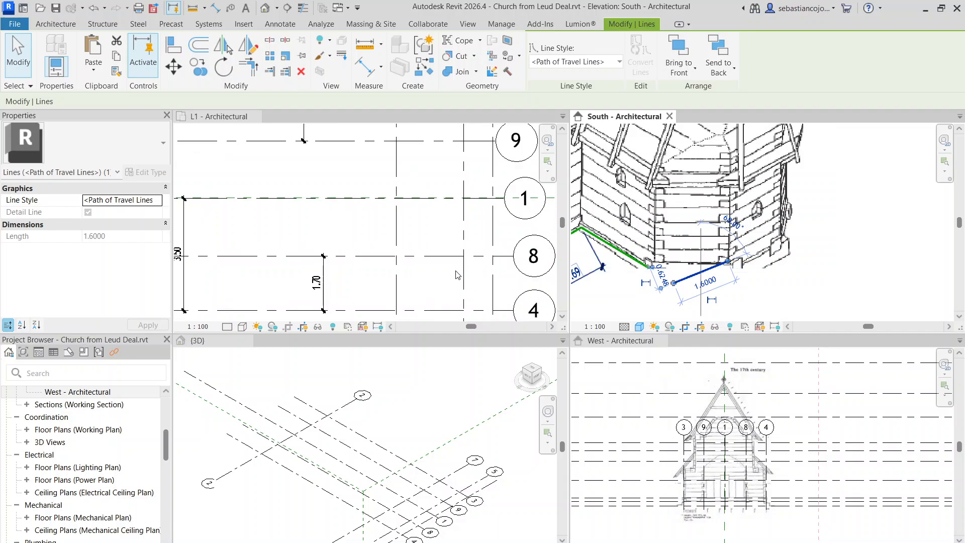
{"action": "scroll", "coordinate": [466, 262], "scroll_direction": "down", "scroll_amount": 2}
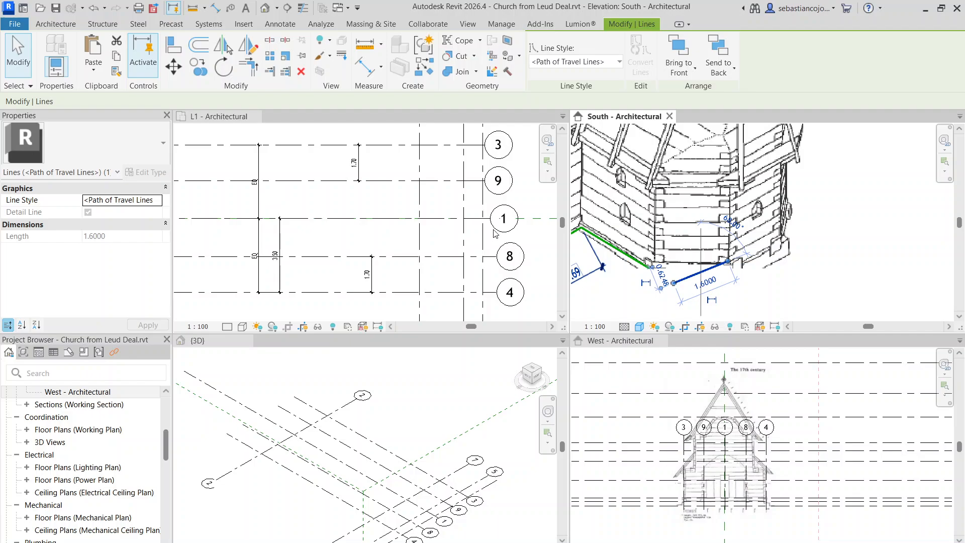
{"action": "scroll", "coordinate": [786, 235], "scroll_direction": "down", "scroll_amount": 2}
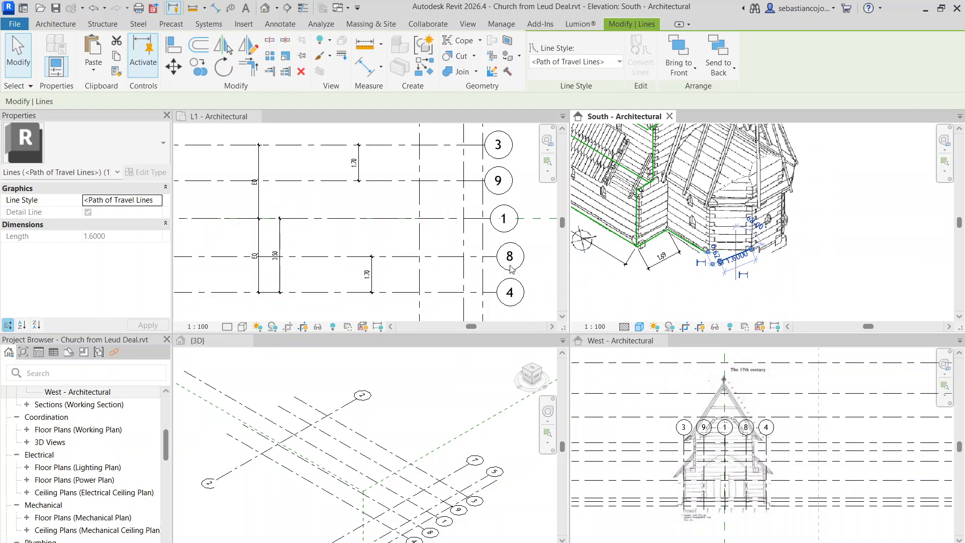
{"action": "left_click", "coordinate": [466, 260]}
{"action": "scroll", "coordinate": [483, 234], "scroll_direction": "up", "scroll_amount": 2}
{"action": "key", "text": "Escape"}
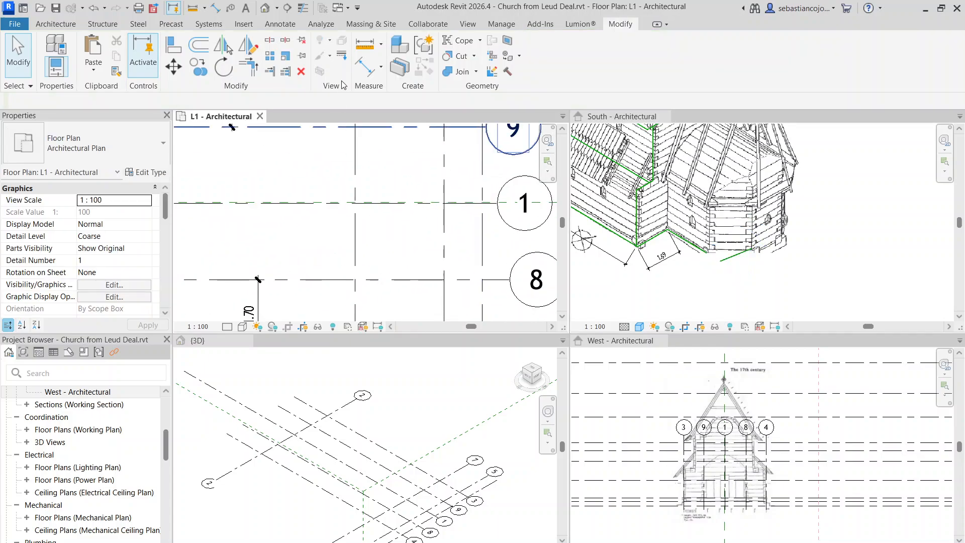
{"action": "left_click", "coordinate": [364, 68]}
{"action": "scroll", "coordinate": [479, 285], "scroll_direction": "down", "scroll_amount": 2}
{"action": "scroll", "coordinate": [481, 285], "scroll_direction": "up", "scroll_amount": 4}
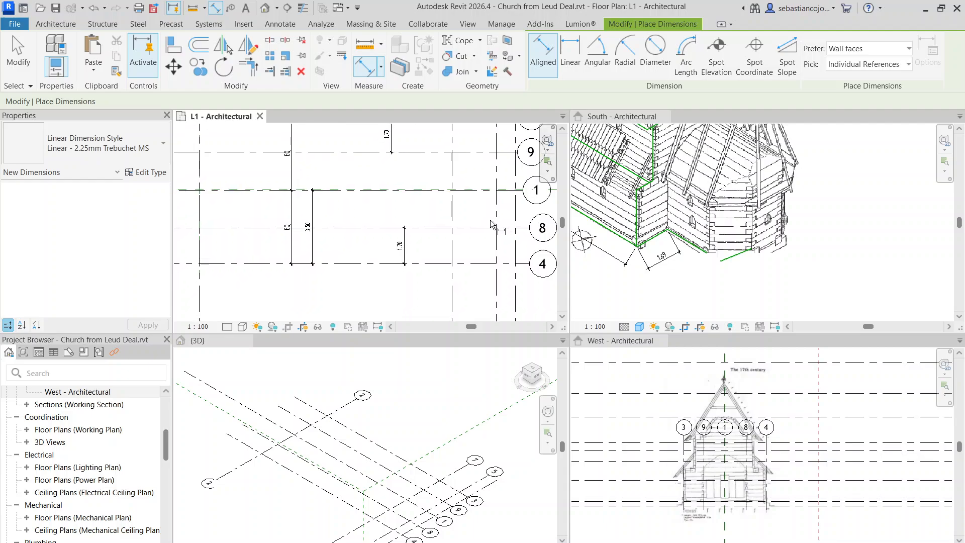
{"action": "left_click", "coordinate": [485, 179]}
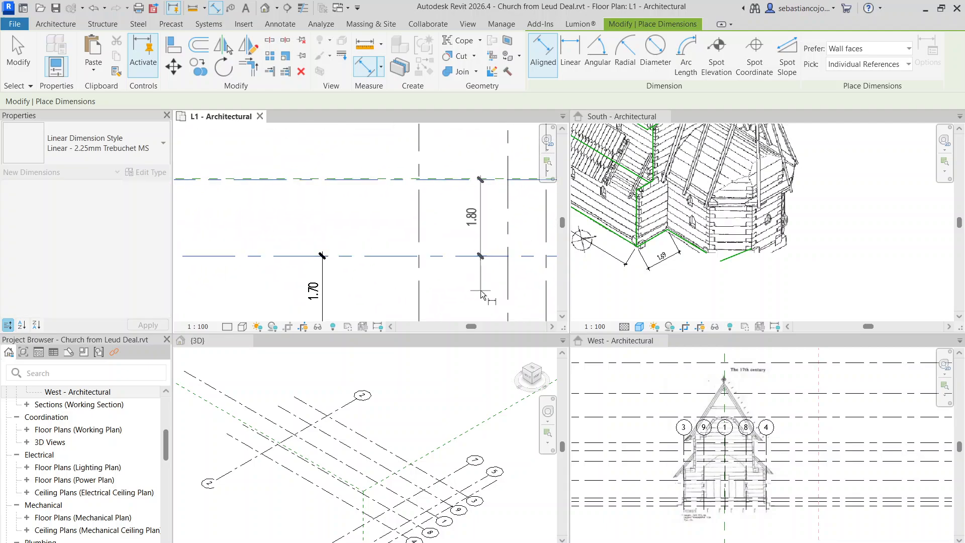
{"action": "key", "text": "Escape"}
{"action": "scroll", "coordinate": [477, 285], "scroll_direction": "down", "scroll_amount": 3}
{"action": "key", "text": "Escape"}
{"action": "scroll", "coordinate": [480, 284], "scroll_direction": "up", "scroll_amount": 2}
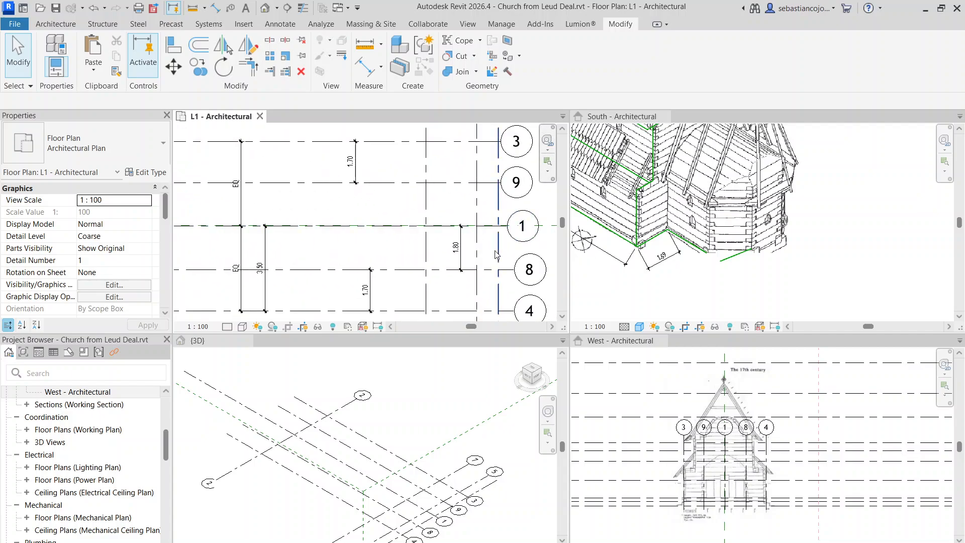
{"action": "scroll", "coordinate": [496, 254], "scroll_direction": "down", "scroll_amount": 3}
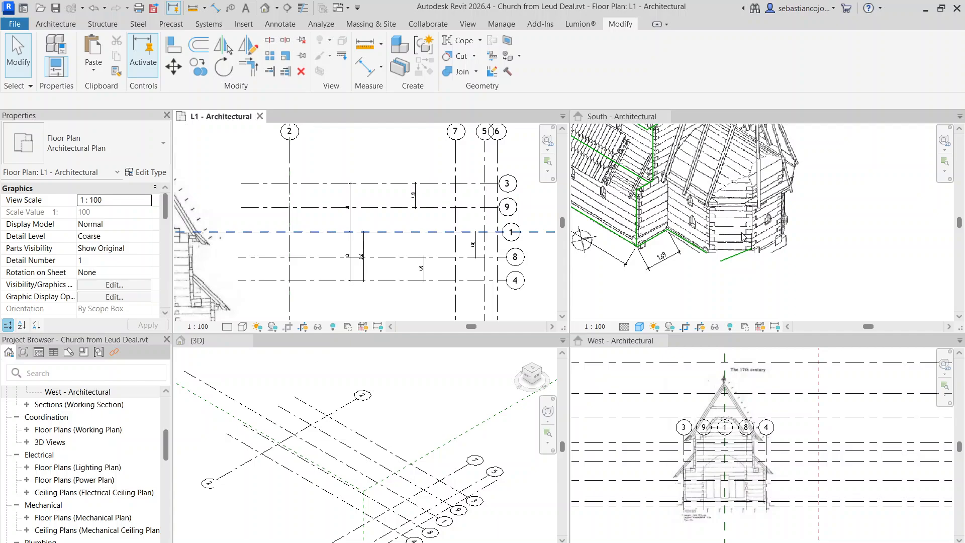
{"action": "scroll", "coordinate": [460, 234], "scroll_direction": "up", "scroll_amount": 3}
{"action": "scroll", "coordinate": [492, 212], "scroll_direction": "down", "scroll_amount": 2}
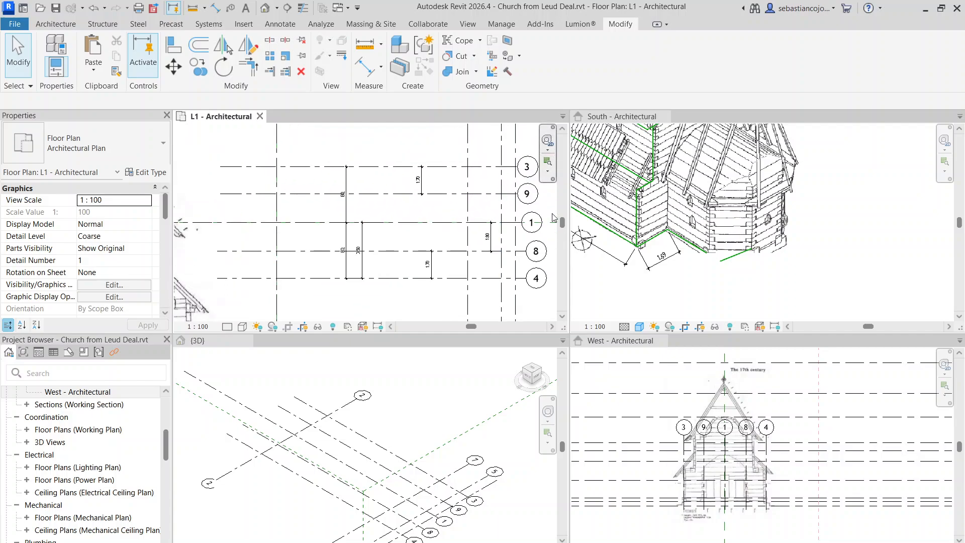
Swing the free end of the apse's 1.60 m line in the South view onto the neighbouring wall's far corner, making it 1.70 m long.
{"action": "left_click", "coordinate": [659, 239]}
{"action": "left_click", "coordinate": [745, 251]}
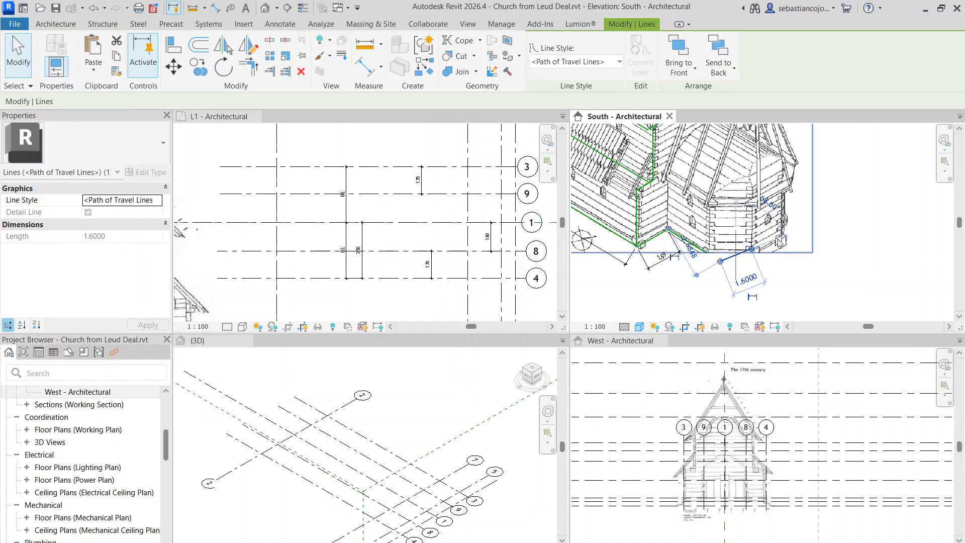
{"action": "scroll", "coordinate": [779, 242], "scroll_direction": "up", "scroll_amount": 3}
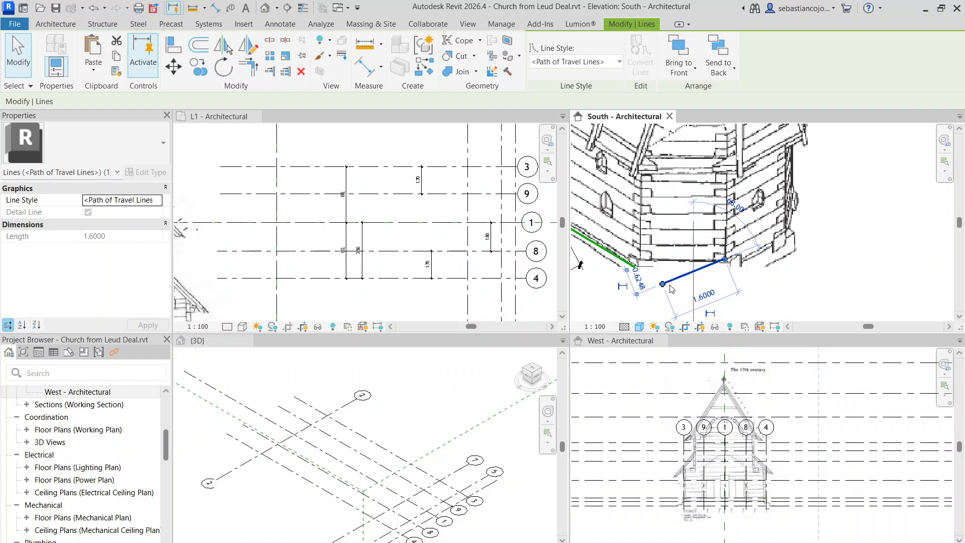
{"action": "left_click_drag", "start_coordinate": [663, 284], "coordinate": [787, 222]}
{"action": "scroll", "coordinate": [786, 223], "scroll_direction": "down", "scroll_amount": 3}
{"action": "left_click", "coordinate": [778, 245]}
{"action": "scroll", "coordinate": [777, 244], "scroll_direction": "up", "scroll_amount": 1}
{"action": "left_click", "coordinate": [772, 228]}
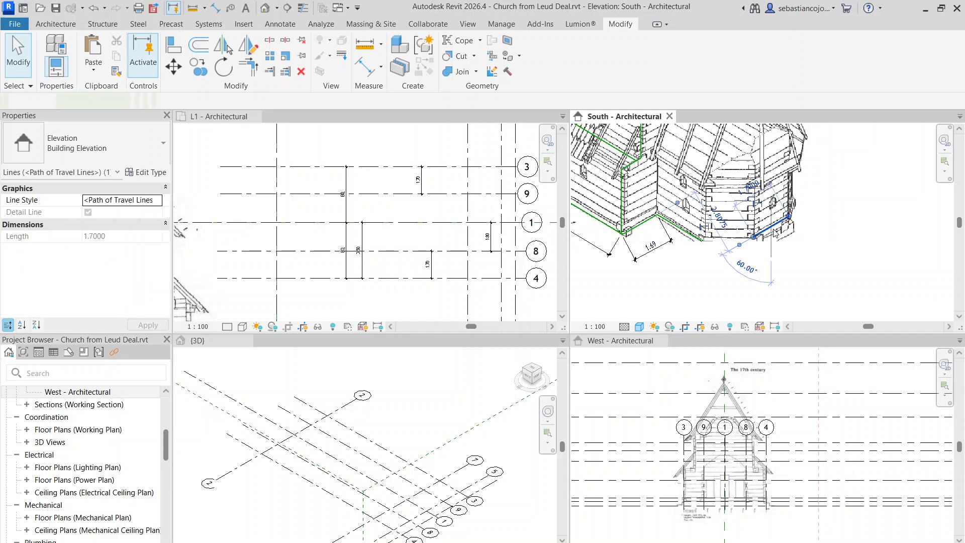
{"action": "scroll", "coordinate": [769, 183], "scroll_direction": "up", "scroll_amount": 3}
{"action": "scroll", "coordinate": [753, 229], "scroll_direction": "down", "scroll_amount": 2}
{"action": "scroll", "coordinate": [753, 230], "scroll_direction": "down", "scroll_amount": 1}
{"action": "left_click", "coordinate": [728, 271]}
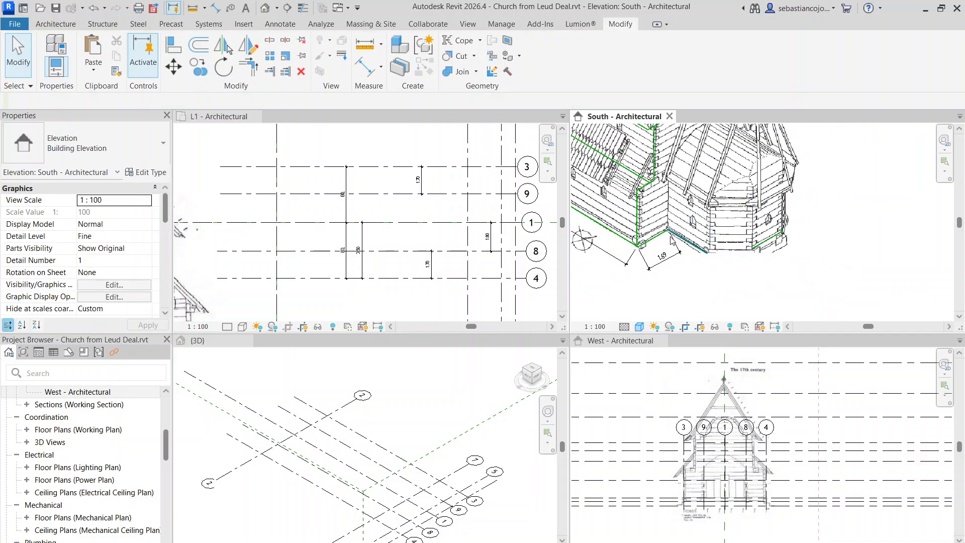
Check the length of the traced short return wall beside the apse in the South view against the L1 grid spacings.
{"action": "left_click", "coordinate": [657, 240]}
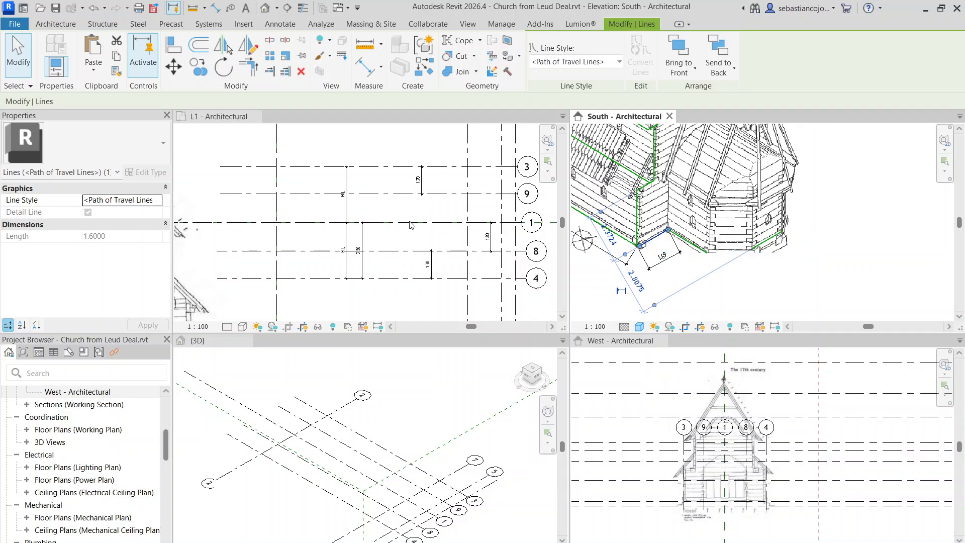
{"action": "left_click", "coordinate": [449, 252]}
{"action": "scroll", "coordinate": [450, 246], "scroll_direction": "down", "scroll_amount": 2}
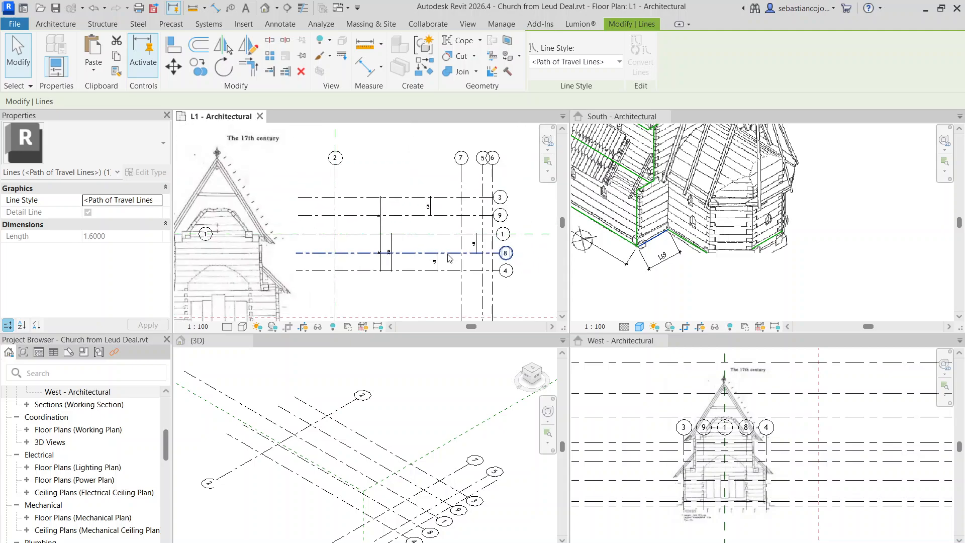
{"action": "scroll", "coordinate": [480, 244], "scroll_direction": "up", "scroll_amount": 2}
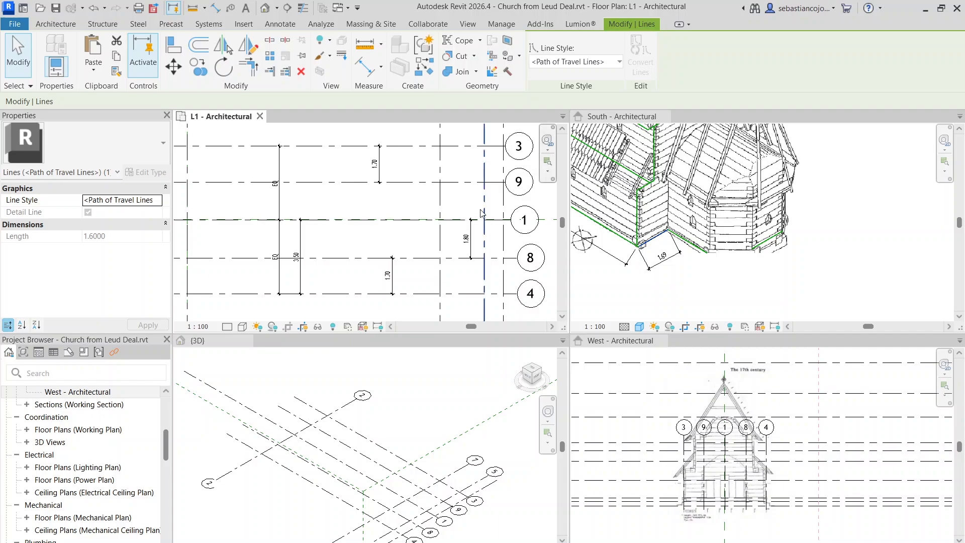
Measure the width between the outer eaves of the section drawing in the L1 plan.
{"action": "scroll", "coordinate": [481, 214], "scroll_direction": "down", "scroll_amount": 5}
{"action": "scroll", "coordinate": [377, 211], "scroll_direction": "up", "scroll_amount": 2}
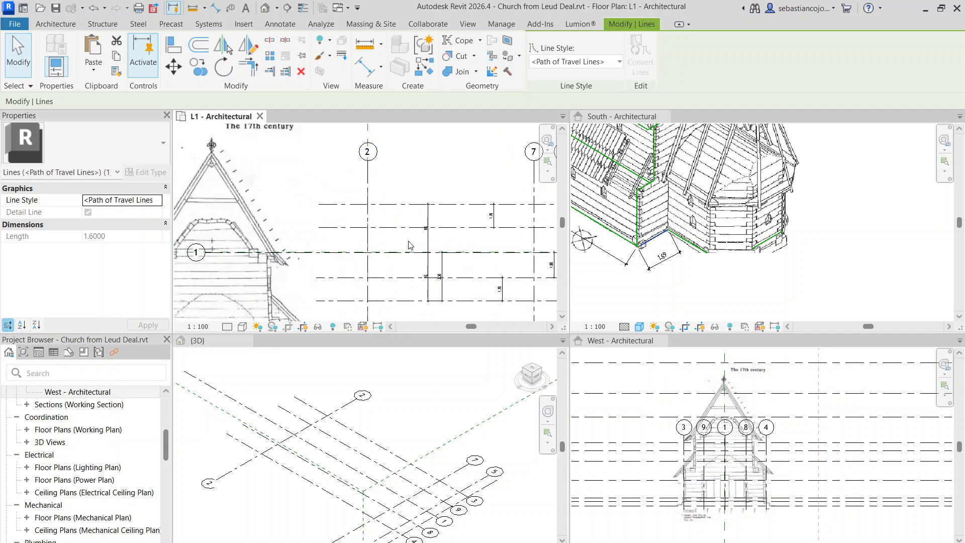
{"action": "scroll", "coordinate": [364, 272], "scroll_direction": "down", "scroll_amount": 3}
{"action": "scroll", "coordinate": [364, 272], "scroll_direction": "up", "scroll_amount": 6}
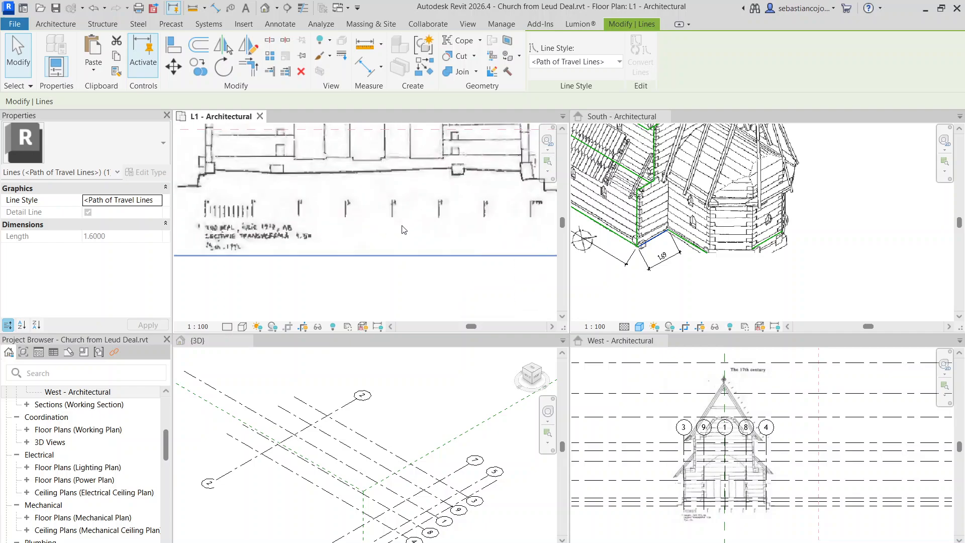
{"action": "scroll", "coordinate": [423, 285], "scroll_direction": "down", "scroll_amount": 3}
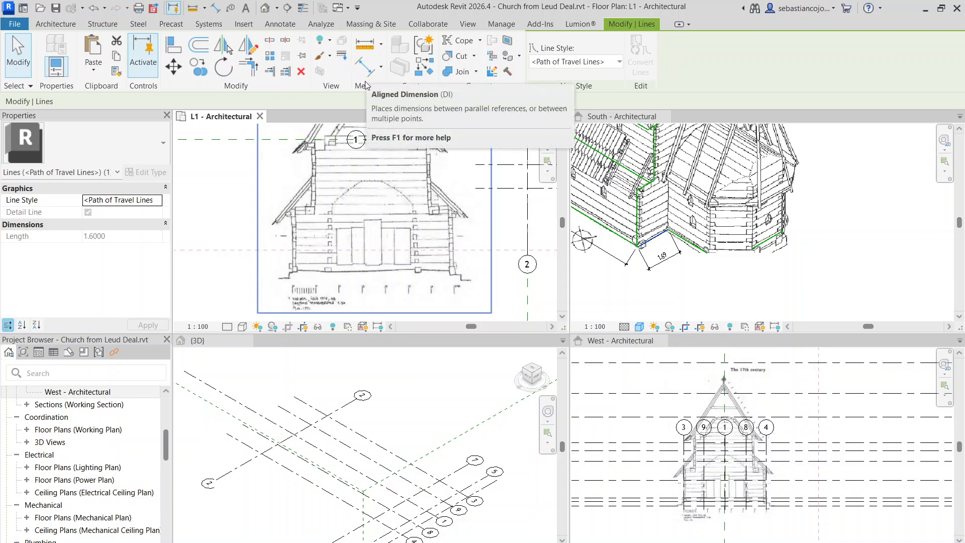
{"action": "left_click", "coordinate": [362, 48]}
{"action": "left_click", "coordinate": [258, 139]}
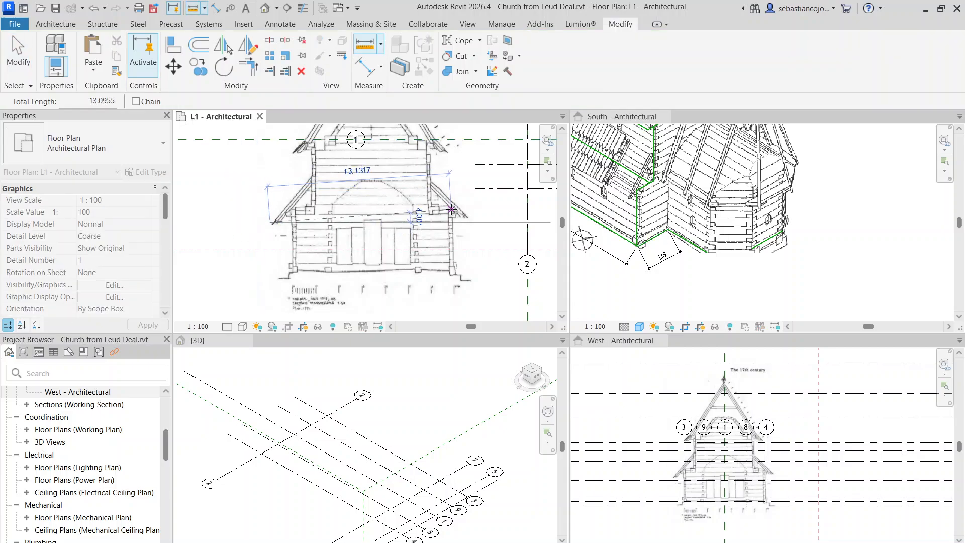
{"action": "left_click", "coordinate": [465, 217]}
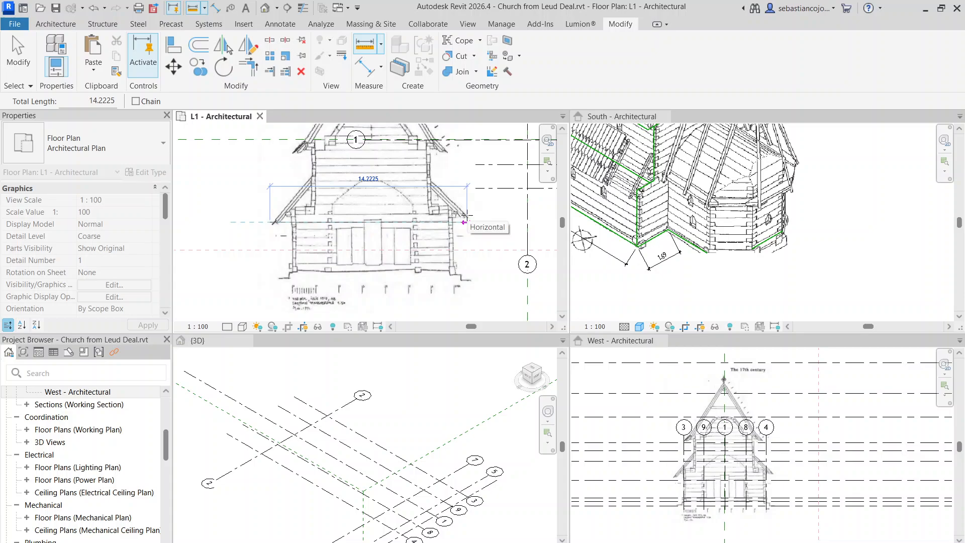
{"action": "scroll", "coordinate": [467, 220], "scroll_direction": "down", "scroll_amount": 4}
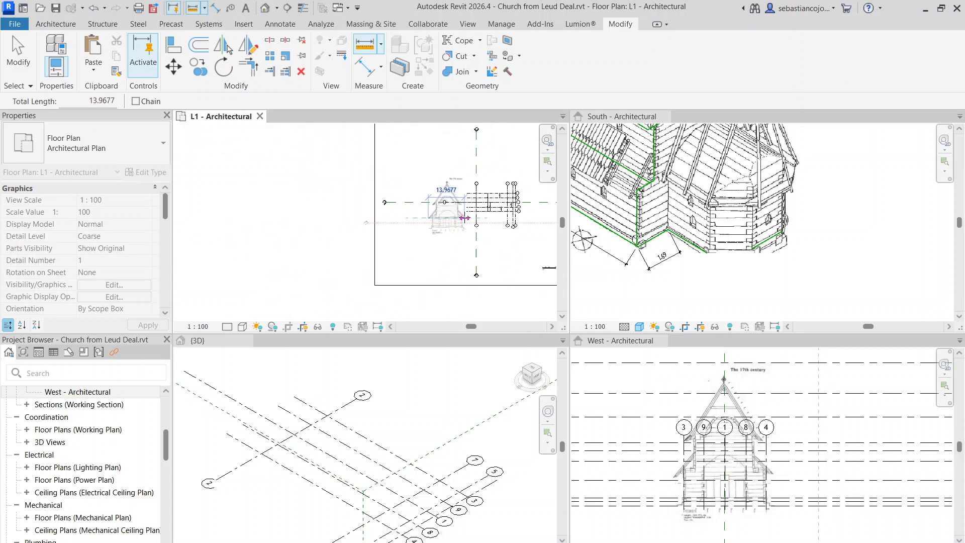
{"action": "key", "text": "Escape"}
{"action": "key", "text": "Escape"}
{"action": "scroll", "coordinate": [458, 246], "scroll_direction": "up", "scroll_amount": 5}
Scale the section image in the L1 plan down proportionally to about 12.39 m wide.
{"action": "left_click", "coordinate": [458, 246]}
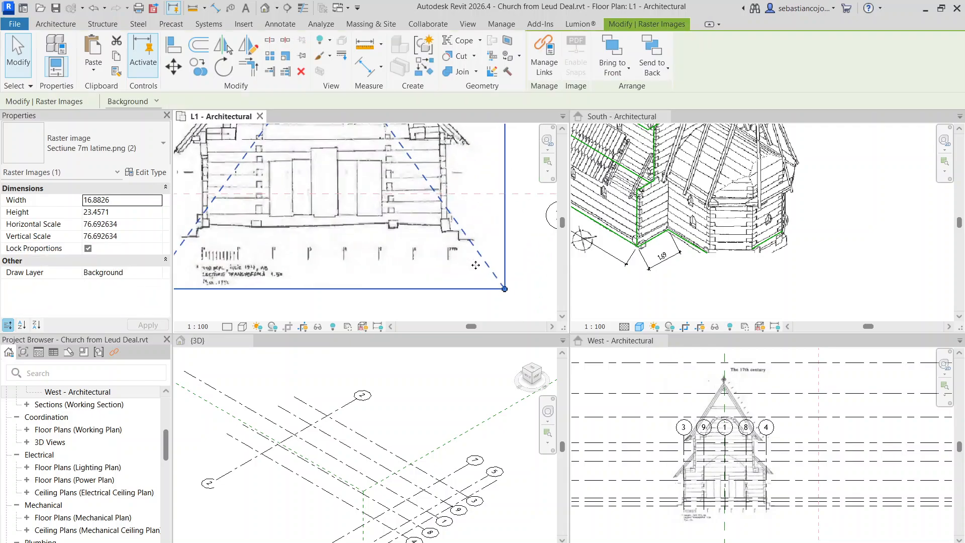
{"action": "scroll", "coordinate": [385, 196], "scroll_direction": "down", "scroll_amount": 8}
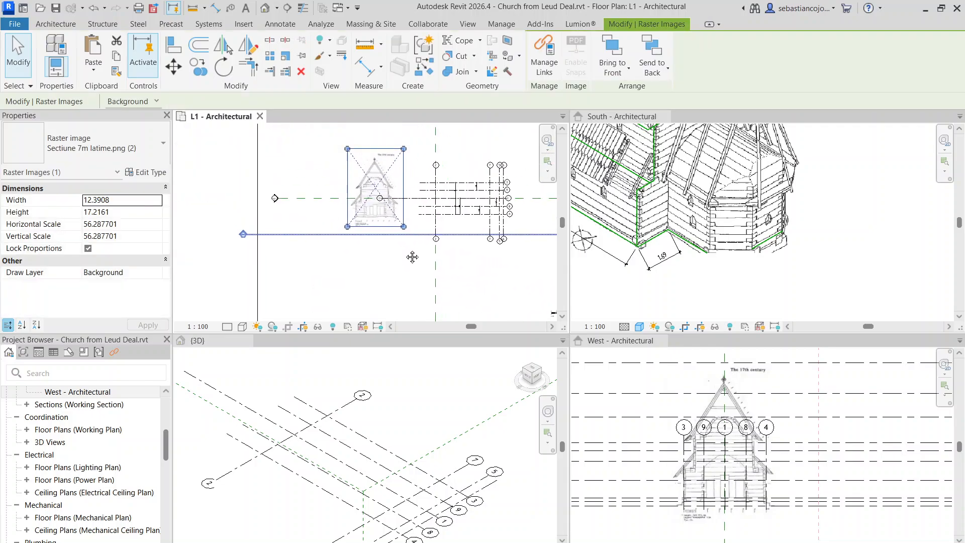
{"action": "key", "text": "Escape"}
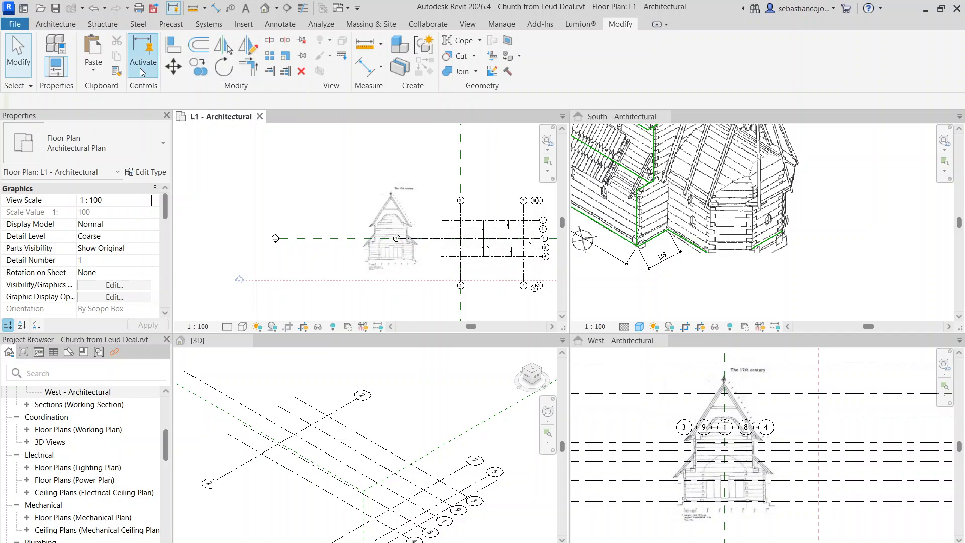
Draw a horizontal 7.00 m detail line along the section image's lower edge in the L1 plan as a scale reference.
{"action": "left_click", "coordinate": [279, 24]}
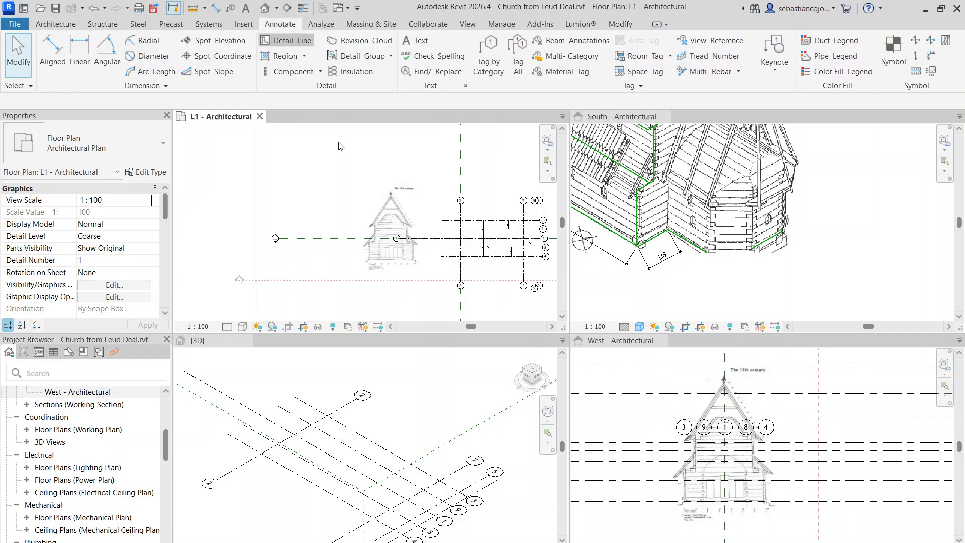
{"action": "scroll", "coordinate": [388, 279], "scroll_direction": "up", "scroll_amount": 8}
{"action": "left_click", "coordinate": [309, 259]}
{"action": "middle_click_drag", "start_coordinate": [424, 260], "coordinate": [399, 256]}
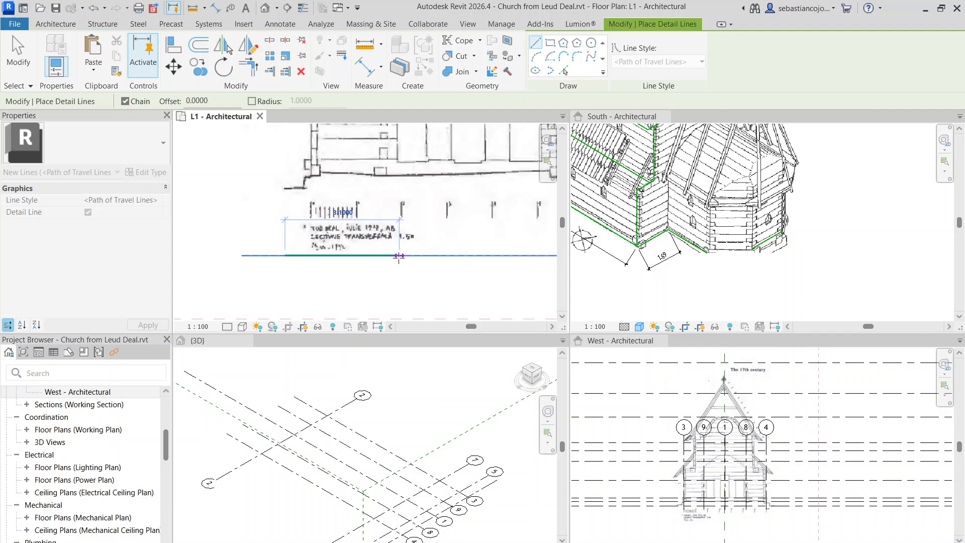
{"action": "scroll", "coordinate": [399, 256], "scroll_direction": "down", "scroll_amount": 3}
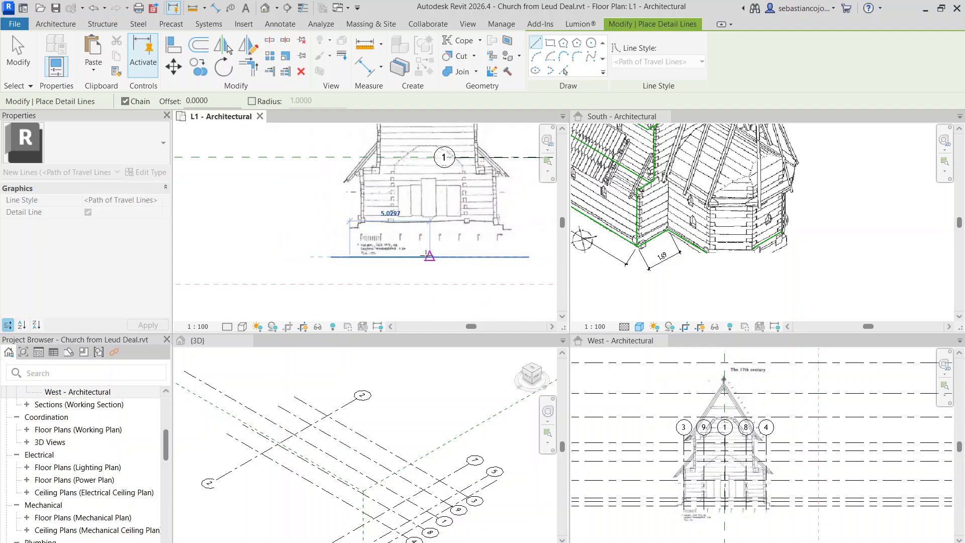
{"action": "left_click", "coordinate": [463, 252]}
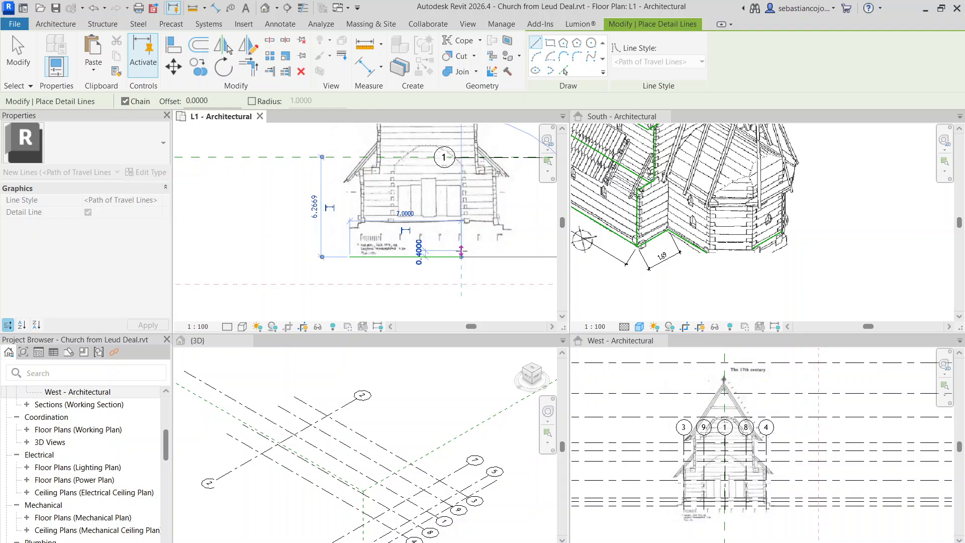
{"action": "key", "text": "Escape"}
{"action": "key", "text": "Escape"}
Scale the section image down proportionally to about 7.25 m wide.
{"action": "left_click", "coordinate": [452, 226]}
{"action": "scroll", "coordinate": [437, 227], "scroll_direction": "up", "scroll_amount": 1}
{"action": "scroll", "coordinate": [440, 229], "scroll_direction": "down", "scroll_amount": 4}
{"action": "left_click_drag", "start_coordinate": [491, 245], "coordinate": [433, 307]}
{"action": "scroll", "coordinate": [421, 188], "scroll_direction": "up", "scroll_amount": 2}
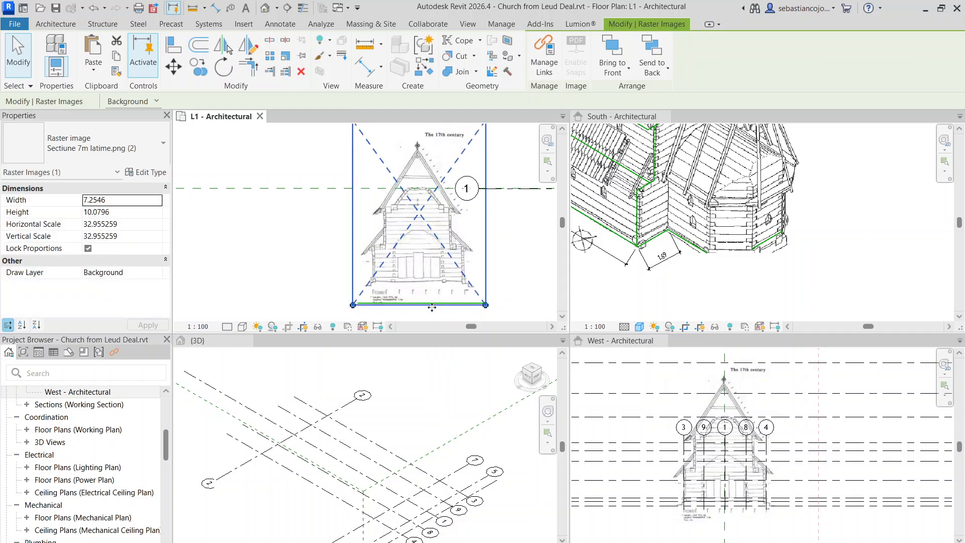
Move the section image so the start of its graphic scale bar meets the start of the 7 m reference line.
{"action": "scroll", "coordinate": [431, 305], "scroll_direction": "up", "scroll_amount": 1}
{"action": "middle_click_drag", "start_coordinate": [418, 297], "coordinate": [438, 214]}
{"action": "scroll", "coordinate": [405, 207], "scroll_direction": "up", "scroll_amount": 3}
{"action": "left_click_drag", "start_coordinate": [376, 207], "coordinate": [353, 222]}
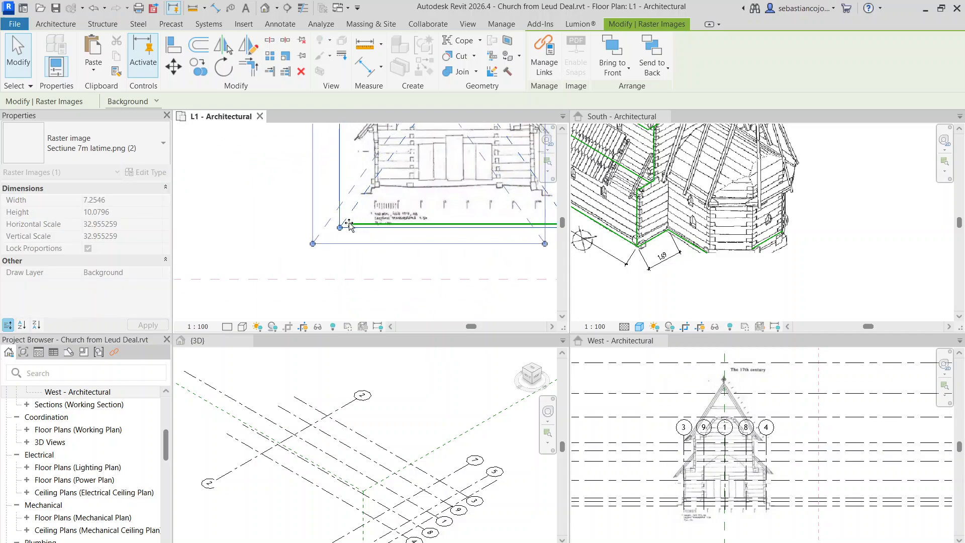
{"action": "scroll", "coordinate": [353, 222], "scroll_direction": "down", "scroll_amount": 3}
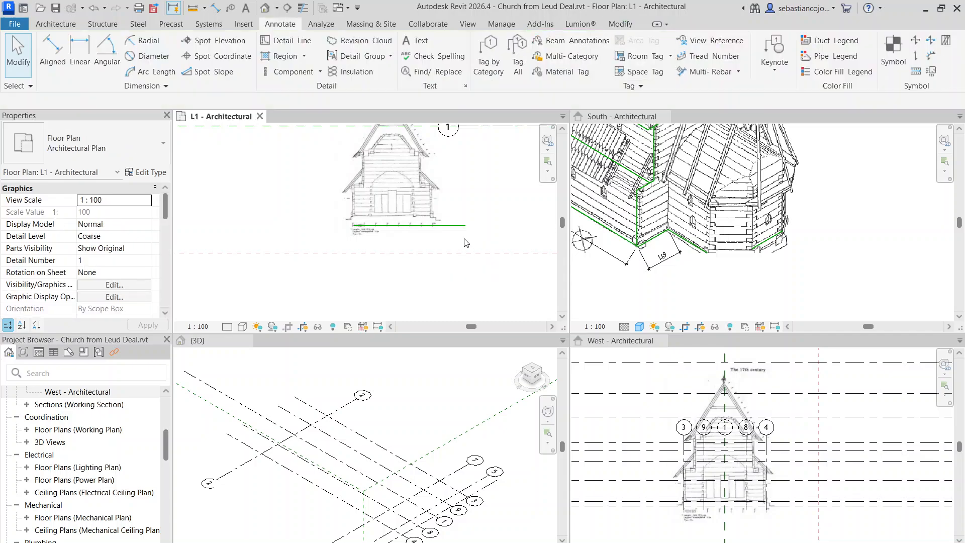
Enlarge the section image to about 8.89 m wide and move its scale bar back onto the 7 m reference line.
{"action": "left_click", "coordinate": [451, 233]}
{"action": "left_click_drag", "start_coordinate": [451, 235], "coordinate": [477, 271]}
{"action": "scroll", "coordinate": [468, 265], "scroll_direction": "up", "scroll_amount": 5}
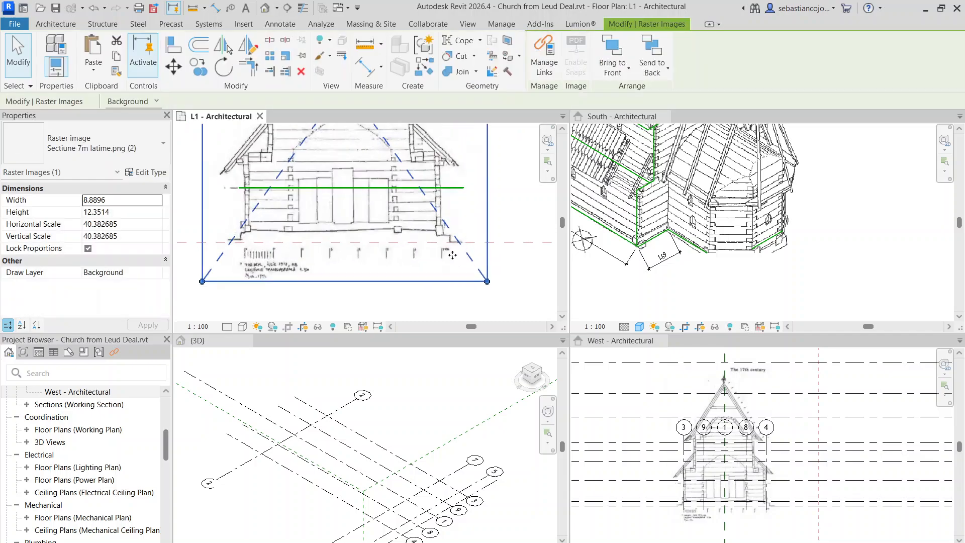
{"action": "left_click_drag", "start_coordinate": [436, 244], "coordinate": [465, 190]}
{"action": "scroll", "coordinate": [469, 196], "scroll_direction": "down", "scroll_amount": 3}
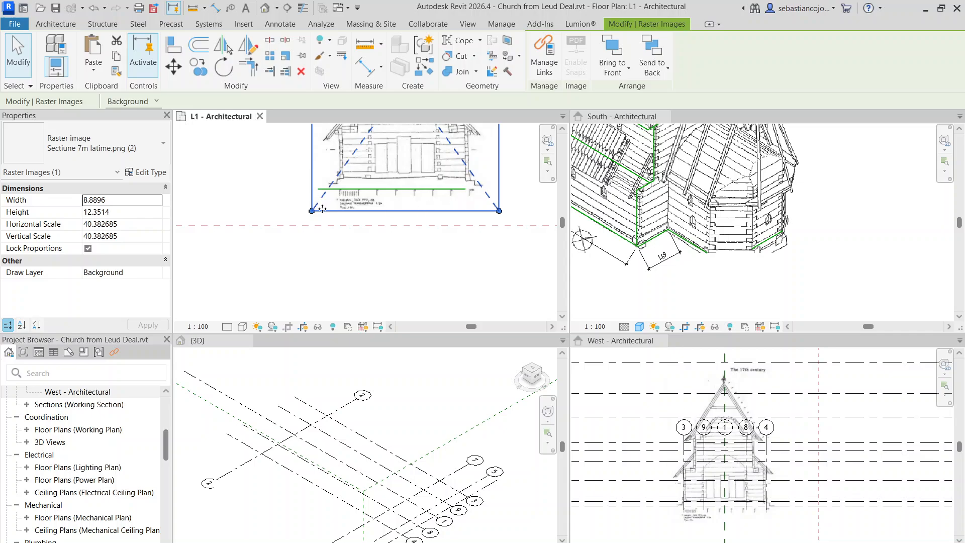
Enlarge the section image to about 9.88 m wide and realign its scale bar with the 7 m reference line.
{"action": "left_click_drag", "start_coordinate": [312, 210], "coordinate": [273, 264]}
{"action": "left_click_drag", "start_coordinate": [315, 236], "coordinate": [325, 179]}
{"action": "left_click_drag", "start_coordinate": [508, 207], "coordinate": [484, 187]}
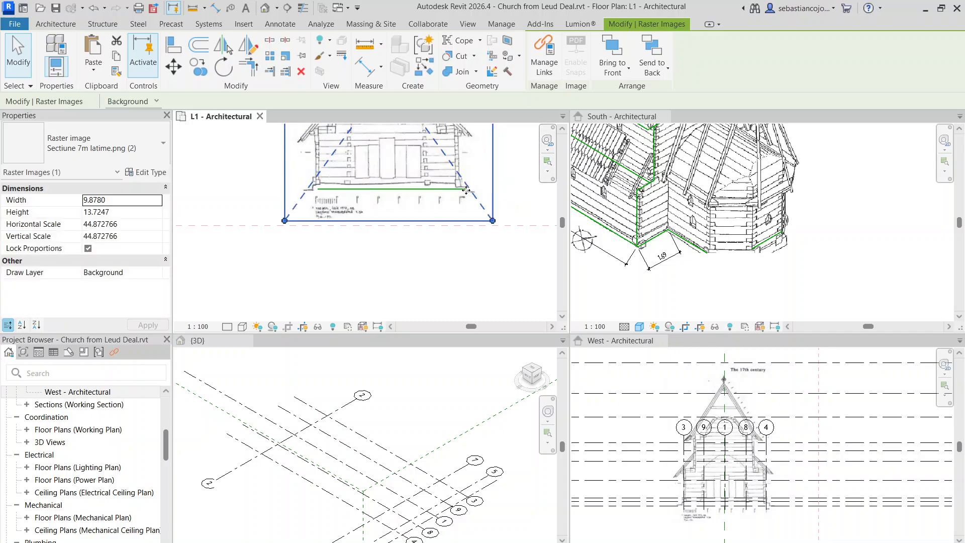
{"action": "scroll", "coordinate": [461, 162], "scroll_direction": "up", "scroll_amount": 3}
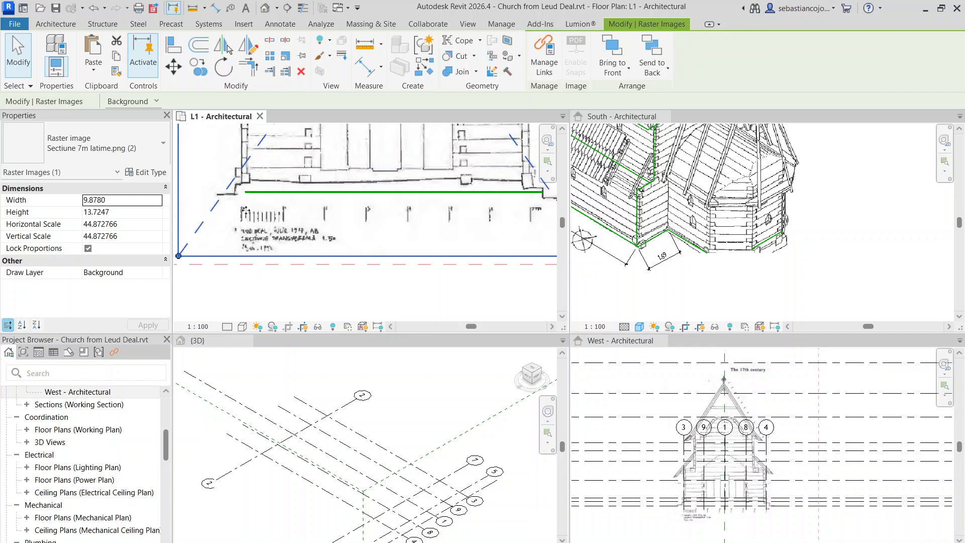
{"action": "left_click_drag", "start_coordinate": [246, 211], "coordinate": [248, 193]}
{"action": "scroll", "coordinate": [255, 202], "scroll_direction": "down", "scroll_amount": 3}
{"action": "scroll", "coordinate": [409, 214], "scroll_direction": "up", "scroll_amount": 1}
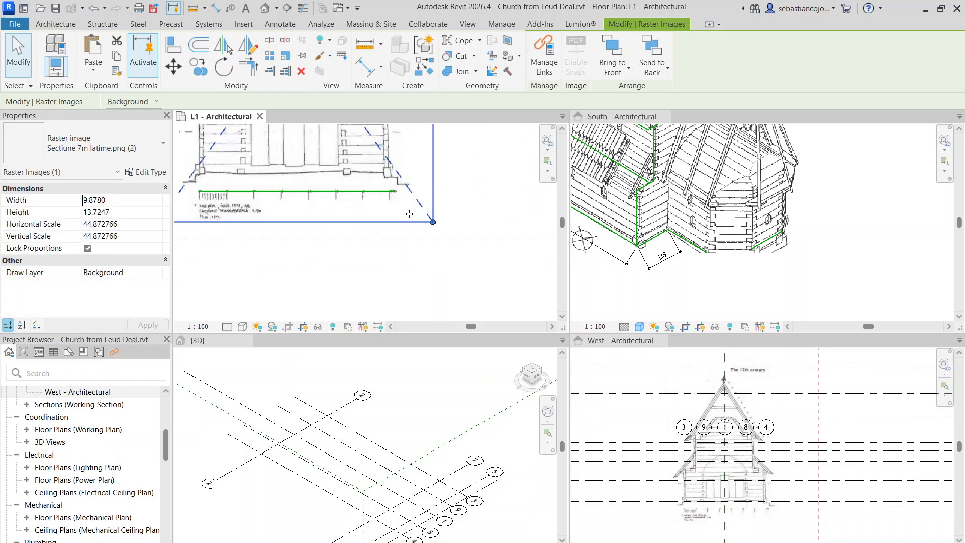
Enlarge the section image to about 10.14 m wide and fit the start of its scale bar to the 7 m line's start.
{"action": "scroll", "coordinate": [427, 221], "scroll_direction": "up", "scroll_amount": 1}
{"action": "left_click_drag", "start_coordinate": [435, 222], "coordinate": [445, 235]}
{"action": "scroll", "coordinate": [378, 199], "scroll_direction": "up", "scroll_amount": 1}
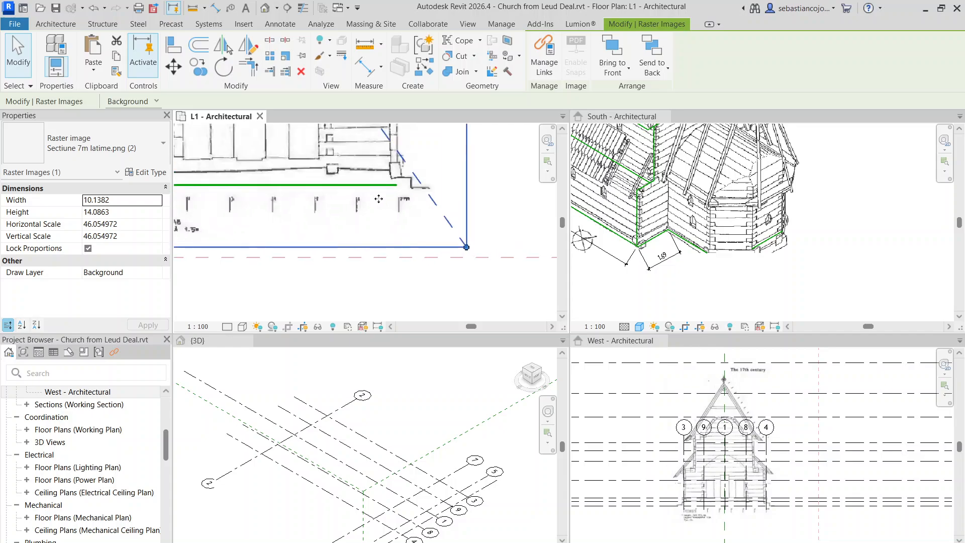
{"action": "scroll", "coordinate": [379, 199], "scroll_direction": "down", "scroll_amount": 3}
{"action": "scroll", "coordinate": [266, 186], "scroll_direction": "up", "scroll_amount": 3}
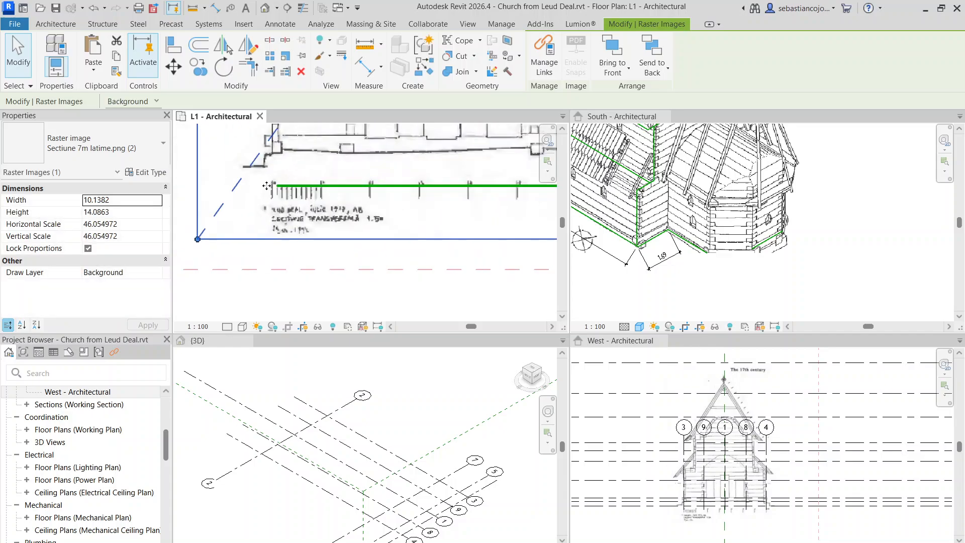
{"action": "scroll", "coordinate": [266, 186], "scroll_direction": "up", "scroll_amount": 2}
{"action": "left_click_drag", "start_coordinate": [280, 188], "coordinate": [294, 198]}
{"action": "scroll", "coordinate": [291, 216], "scroll_direction": "down", "scroll_amount": 2}
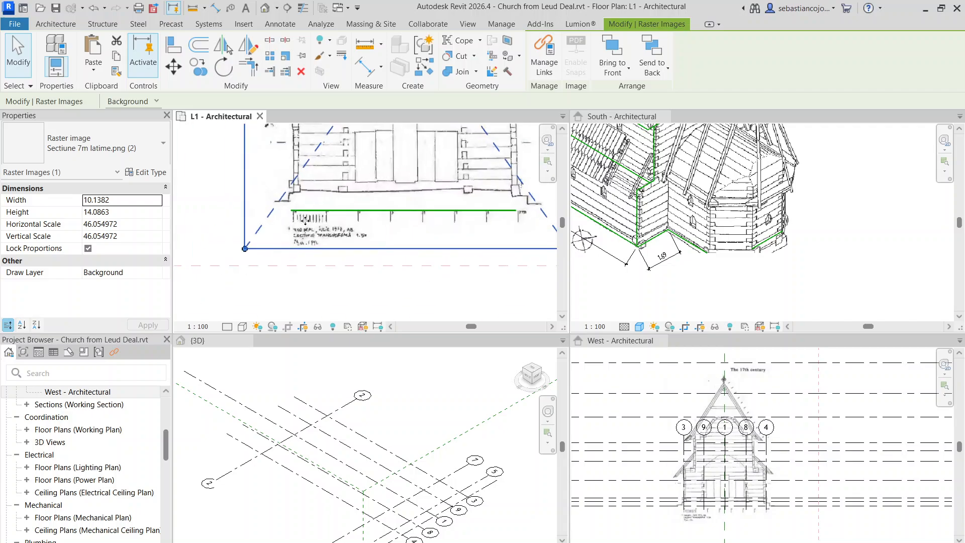
{"action": "scroll", "coordinate": [291, 213], "scroll_direction": "up", "scroll_amount": 3}
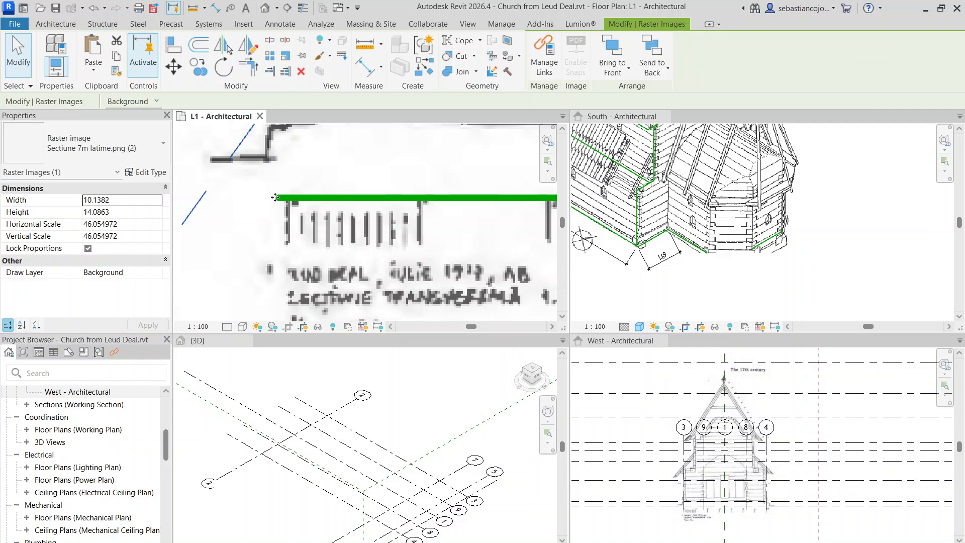
{"action": "scroll", "coordinate": [280, 196], "scroll_direction": "down", "scroll_amount": 3}
{"action": "left_click_drag", "start_coordinate": [270, 195], "coordinate": [279, 197]}
{"action": "scroll", "coordinate": [297, 216], "scroll_direction": "down", "scroll_amount": 4}
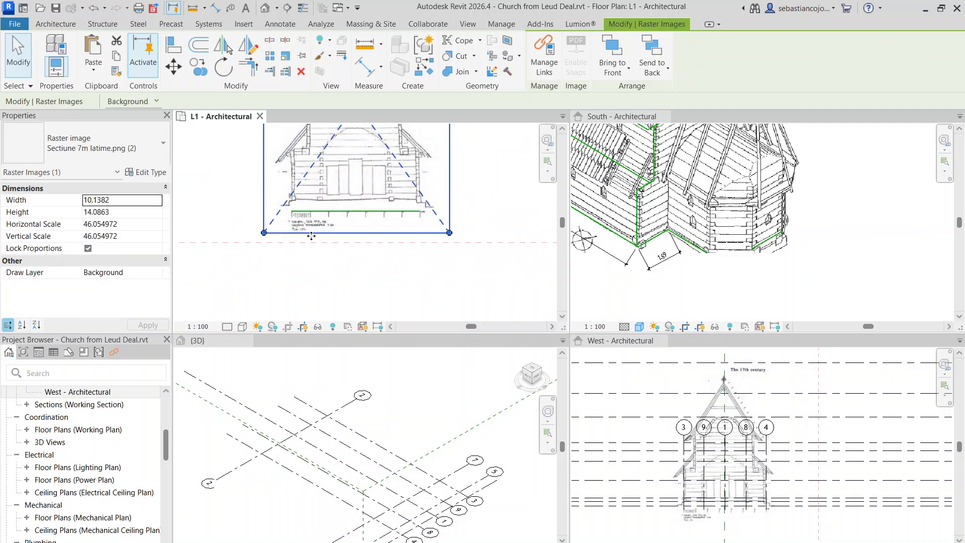
Draw a horizontal detail line about 8.4 m long across the lower roof eaves of the section image in plan.
{"action": "scroll", "coordinate": [433, 213], "scroll_direction": "up", "scroll_amount": 3}
{"action": "scroll", "coordinate": [436, 211], "scroll_direction": "down", "scroll_amount": 4}
{"action": "key", "text": "Escape"}
{"action": "middle_click_drag", "start_coordinate": [424, 230], "coordinate": [428, 376]}
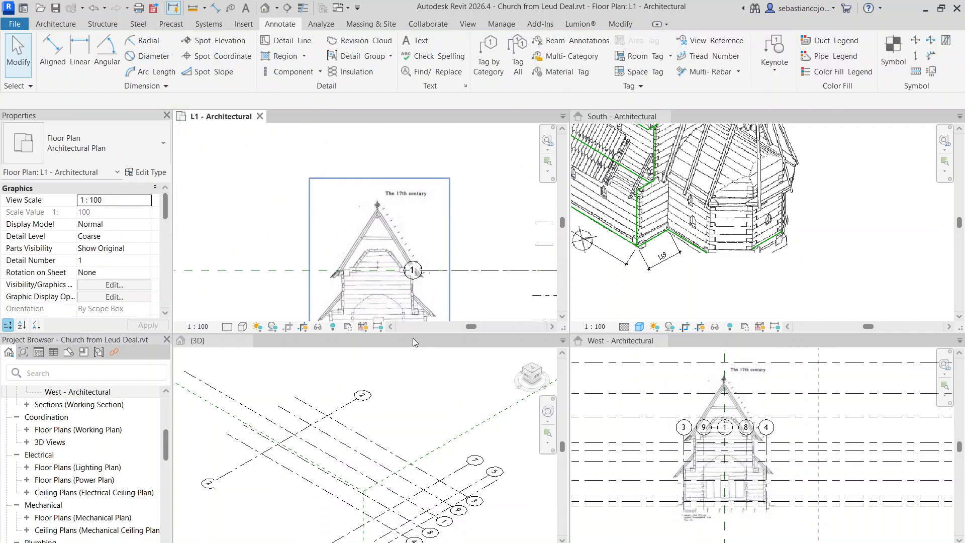
{"action": "middle_click_drag", "start_coordinate": [413, 317], "coordinate": [381, 209]}
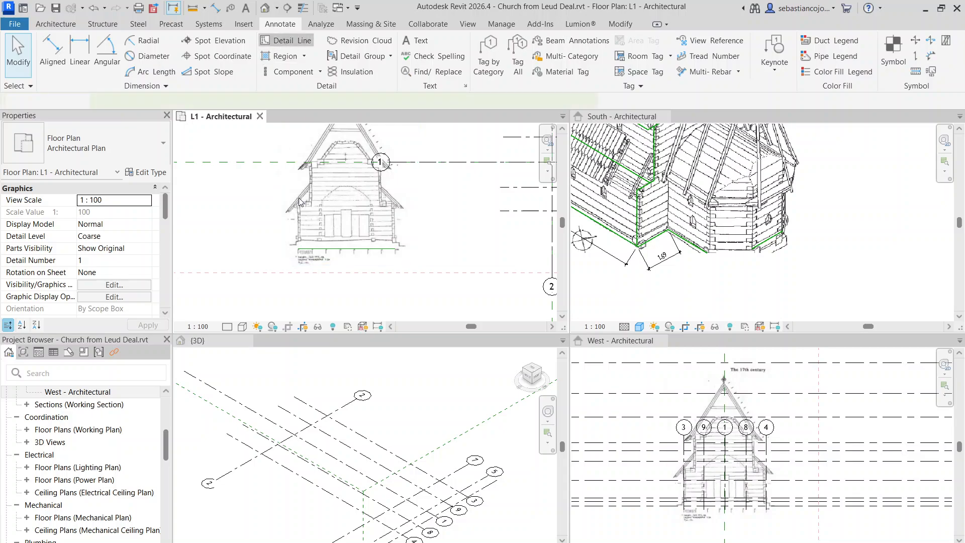
{"action": "left_click", "coordinate": [286, 40]}
{"action": "scroll", "coordinate": [297, 196], "scroll_direction": "up", "scroll_amount": 3}
{"action": "left_click", "coordinate": [278, 222]}
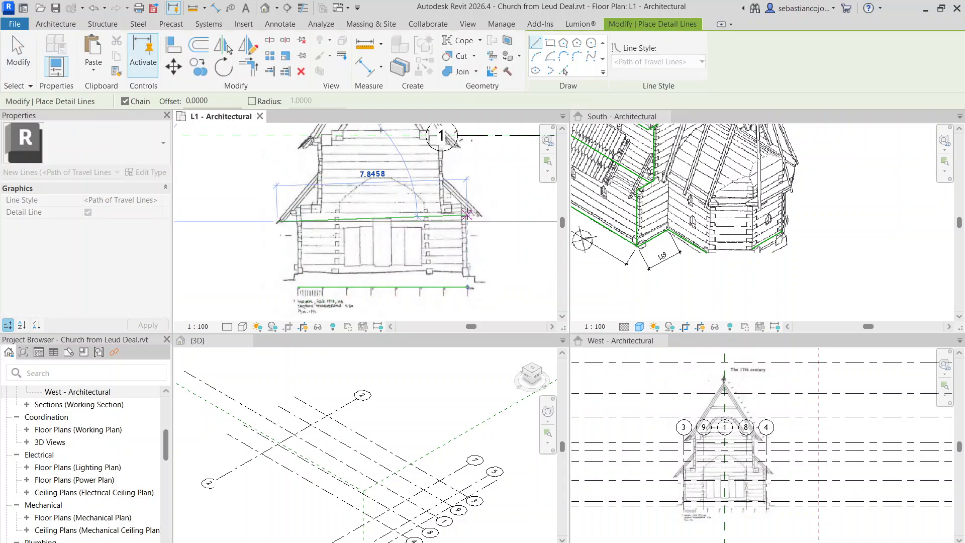
{"action": "left_click", "coordinate": [481, 218]}
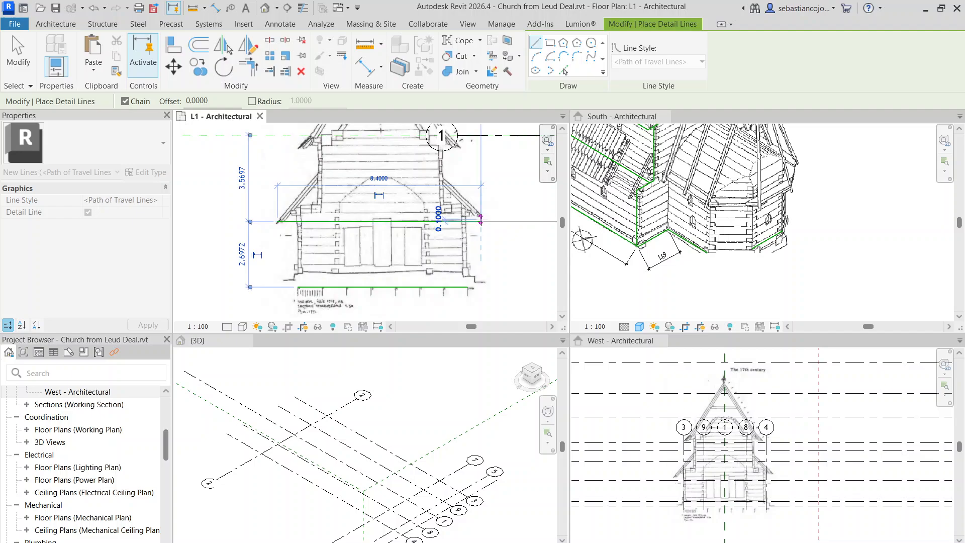
Stretch the start of the eaves detail line slightly outward, making it about 8.5 m long.
{"action": "key", "text": "Escape"}
{"action": "key", "text": "Escape"}
{"action": "left_click", "coordinate": [302, 222]}
{"action": "left_click_drag", "start_coordinate": [278, 221], "coordinate": [274, 226]}
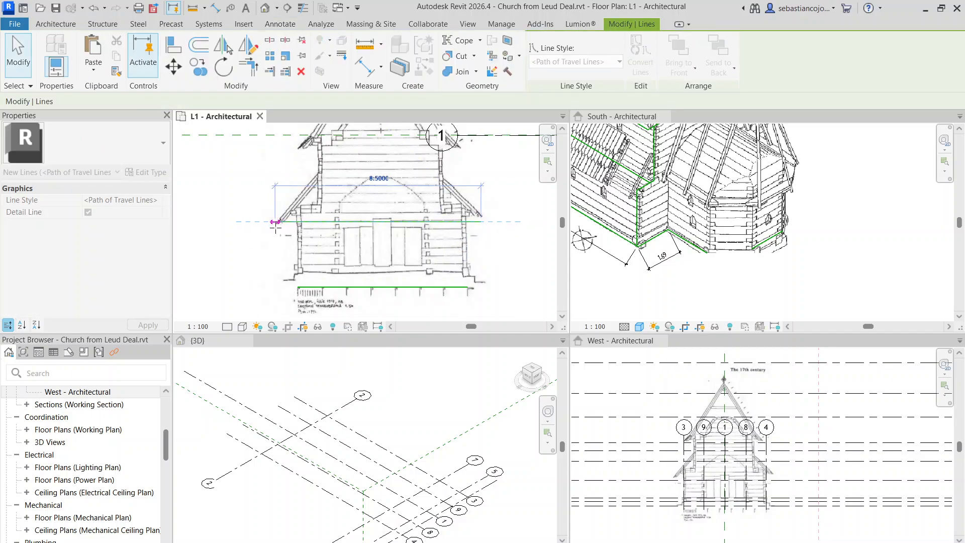
{"action": "key", "text": "Escape"}
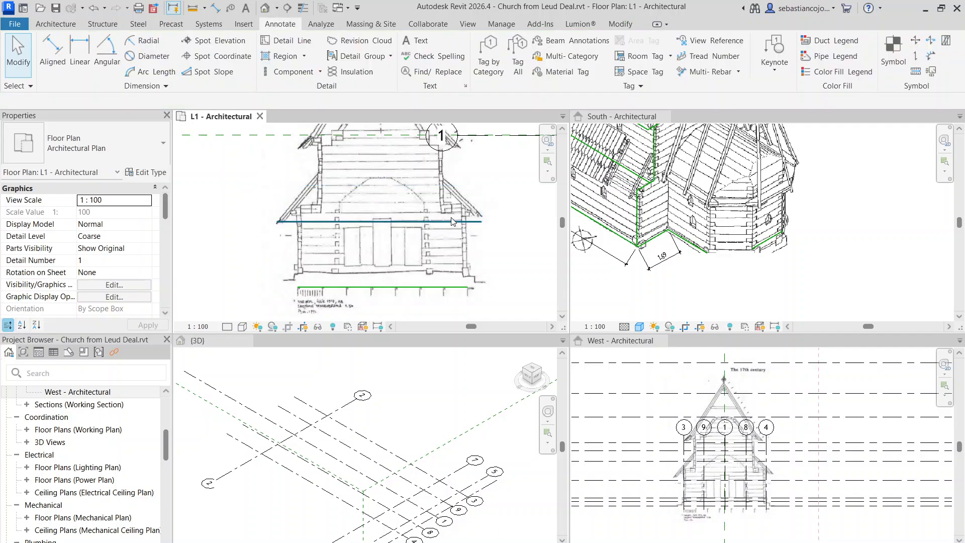
Copy grid 3 outward by about 0.9 m, away from the church axis, to make grid 10.
{"action": "scroll", "coordinate": [452, 221], "scroll_direction": "down", "scroll_amount": 5}
{"action": "scroll", "coordinate": [809, 208], "scroll_direction": "down", "scroll_amount": 3}
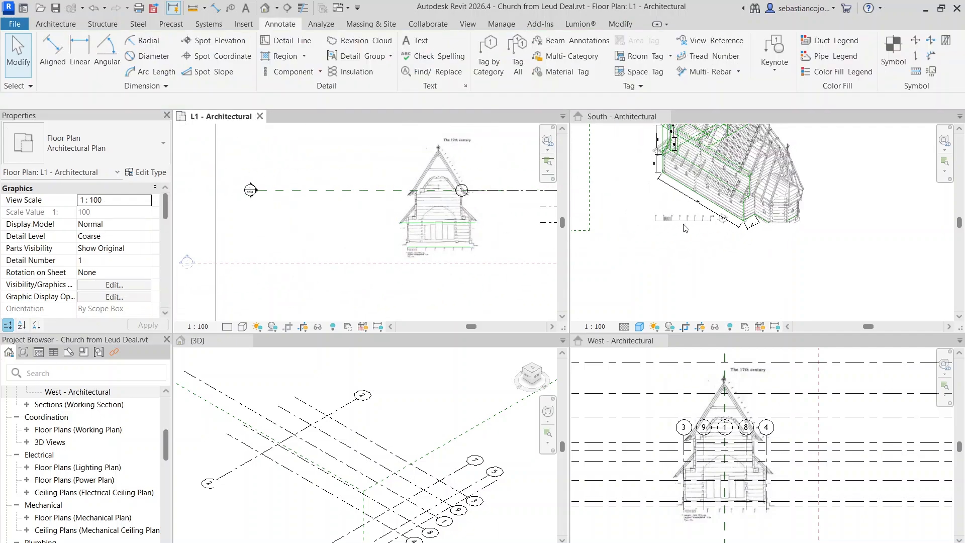
{"action": "scroll", "coordinate": [423, 186], "scroll_direction": "down", "scroll_amount": 3}
{"action": "scroll", "coordinate": [520, 177], "scroll_direction": "up", "scroll_amount": 3}
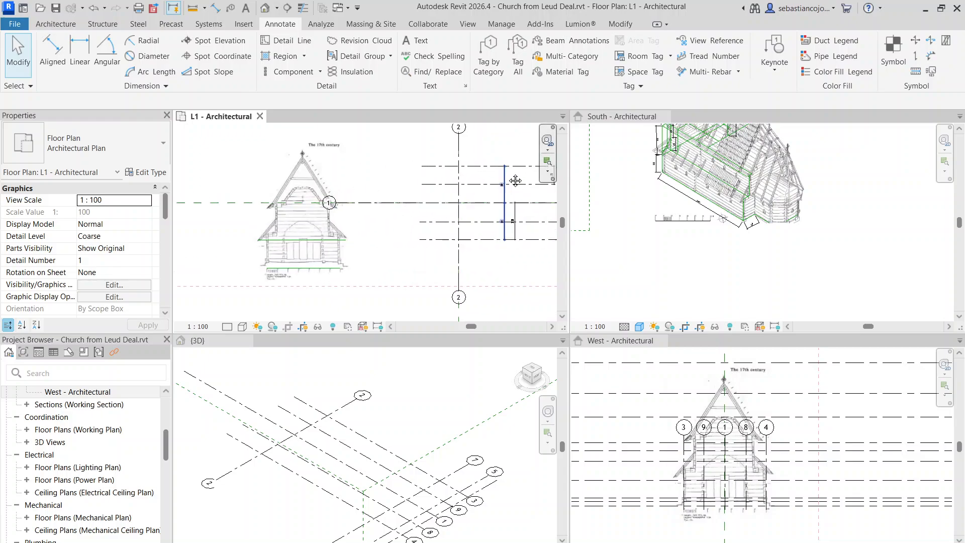
{"action": "middle_click_drag", "start_coordinate": [515, 181], "coordinate": [422, 178]}
{"action": "scroll", "coordinate": [390, 168], "scroll_direction": "up", "scroll_amount": 2}
{"action": "scroll", "coordinate": [459, 178], "scroll_direction": "up", "scroll_amount": 3}
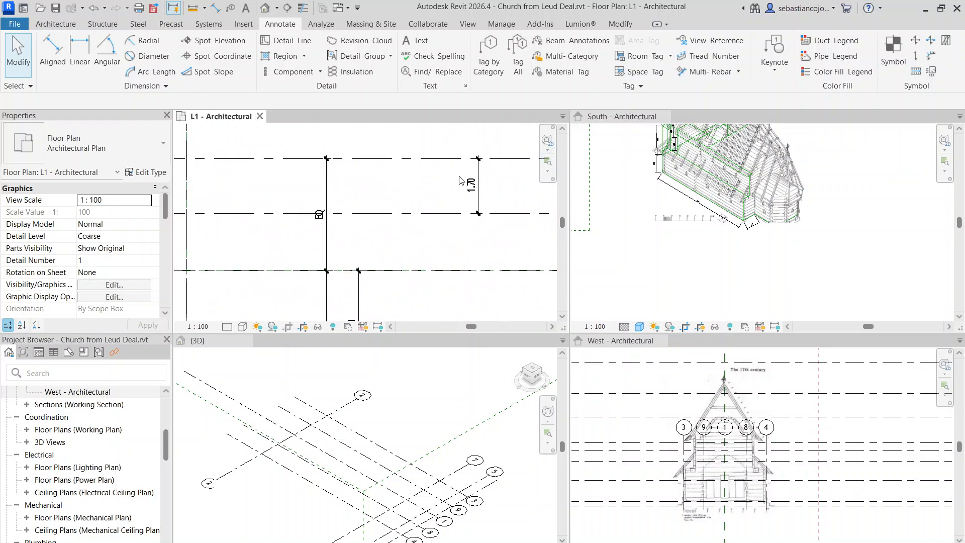
{"action": "scroll", "coordinate": [419, 181], "scroll_direction": "down", "scroll_amount": 3}
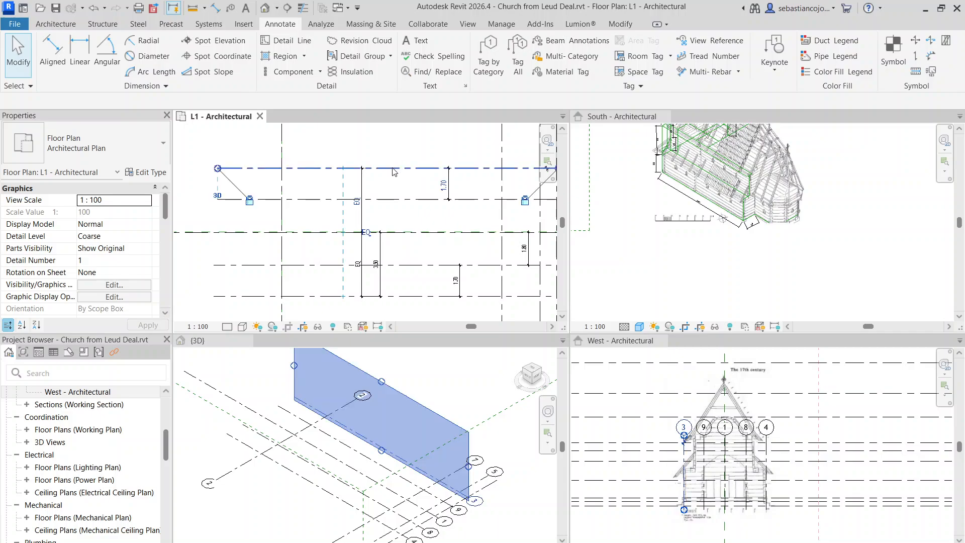
{"action": "left_click", "coordinate": [407, 167]}
{"action": "scroll", "coordinate": [402, 168], "scroll_direction": "down", "scroll_amount": 3}
{"action": "scroll", "coordinate": [395, 174], "scroll_direction": "up", "scroll_amount": 3}
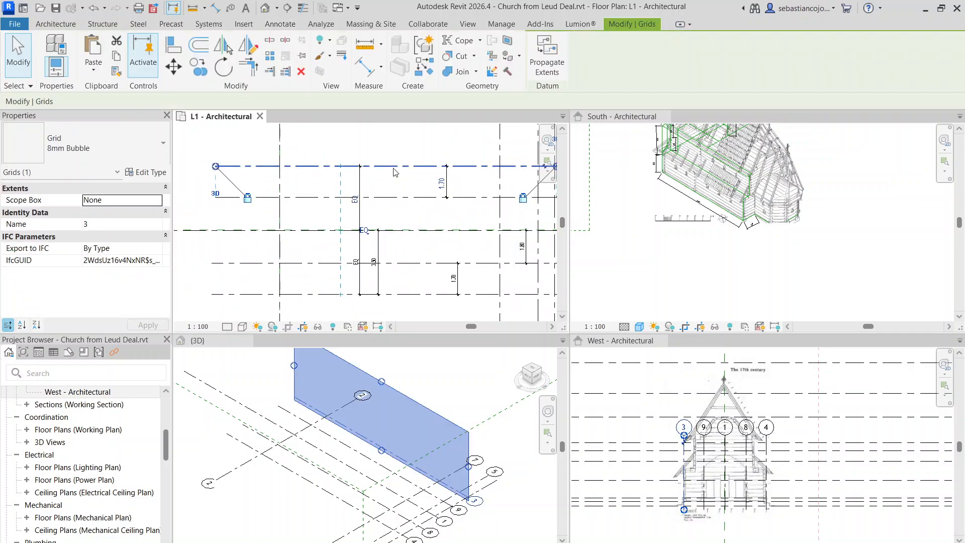
{"action": "left_click", "coordinate": [199, 68]}
{"action": "scroll", "coordinate": [314, 132], "scroll_direction": "up", "scroll_amount": 3}
{"action": "left_click", "coordinate": [394, 184]}
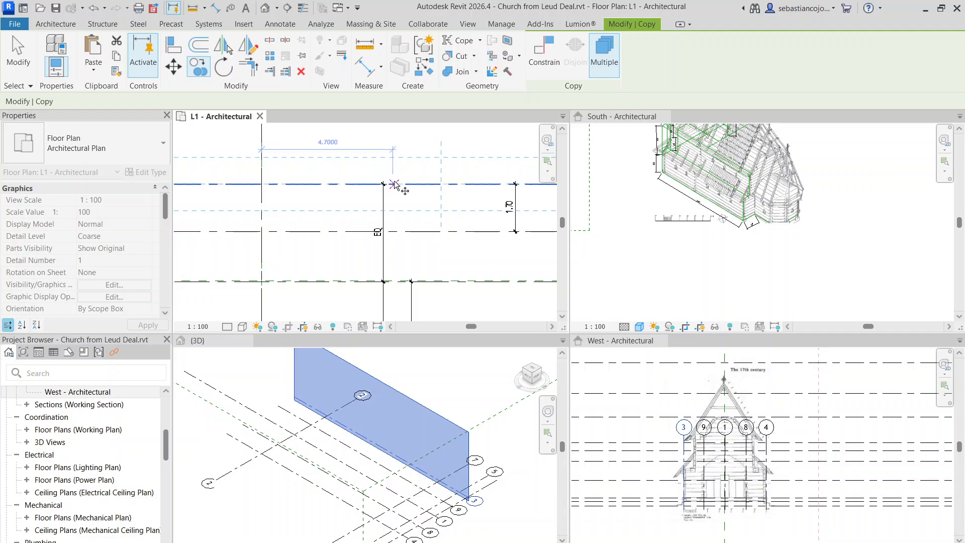
{"action": "left_click", "coordinate": [394, 159]}
{"action": "key", "text": "Escape"}
{"action": "middle_click_drag", "start_coordinate": [417, 171], "coordinate": [348, 191]}
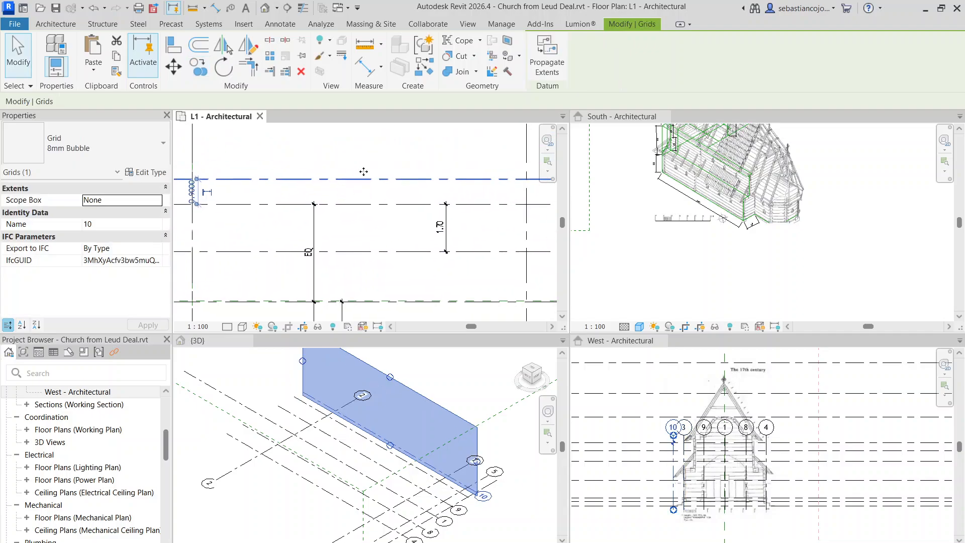
Dimension the distance between grids 3 and 10, and move grid 10 to a 0.70 m spacing.
{"action": "left_click", "coordinate": [362, 70]}
{"action": "left_click", "coordinate": [369, 203]}
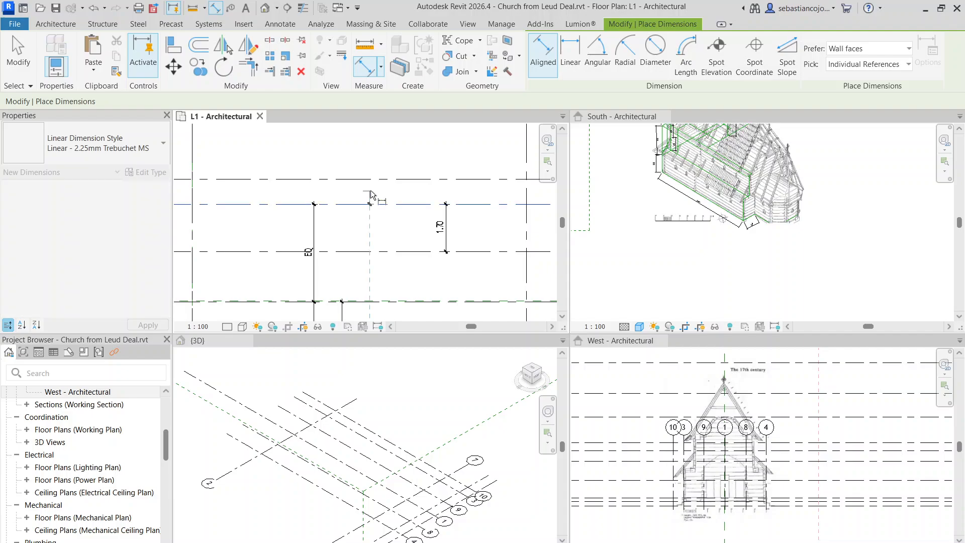
{"action": "left_click", "coordinate": [371, 179]}
{"action": "left_click", "coordinate": [371, 154]}
{"action": "key", "text": "Escape"}
{"action": "key", "text": "Escape"}
{"action": "scroll", "coordinate": [373, 156], "scroll_direction": "up", "scroll_amount": 3}
{"action": "left_click", "coordinate": [384, 200]}
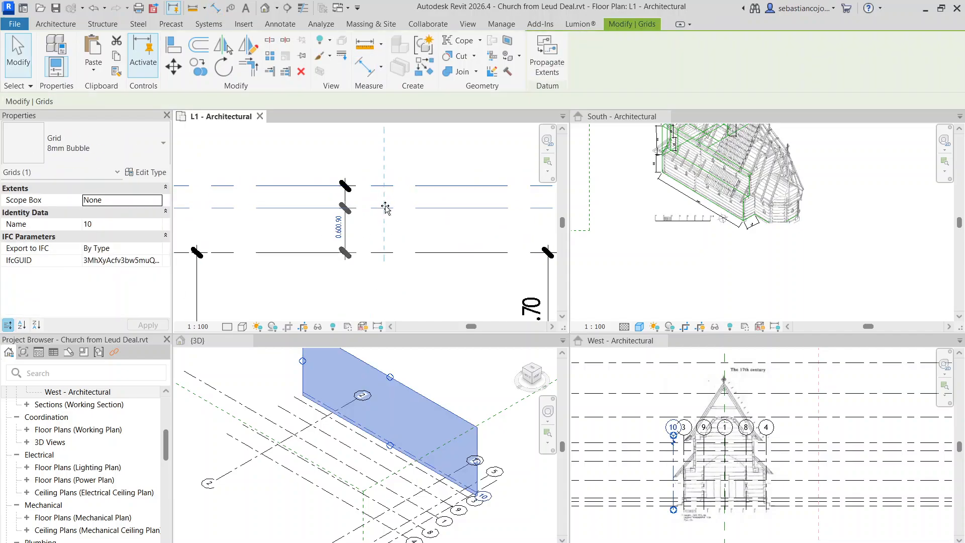
{"action": "scroll", "coordinate": [386, 168], "scroll_direction": "down", "scroll_amount": 4}
{"action": "key", "text": "Escape"}
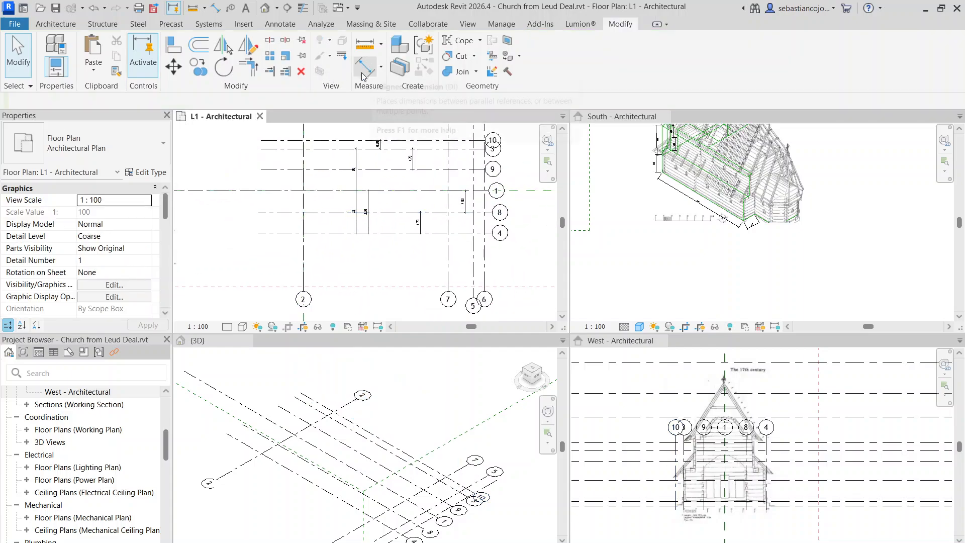
Copy grid 4 outward by about 1.5 m, on the opposite side of the church axis, to make grid 11.
{"action": "left_click", "coordinate": [314, 233]}
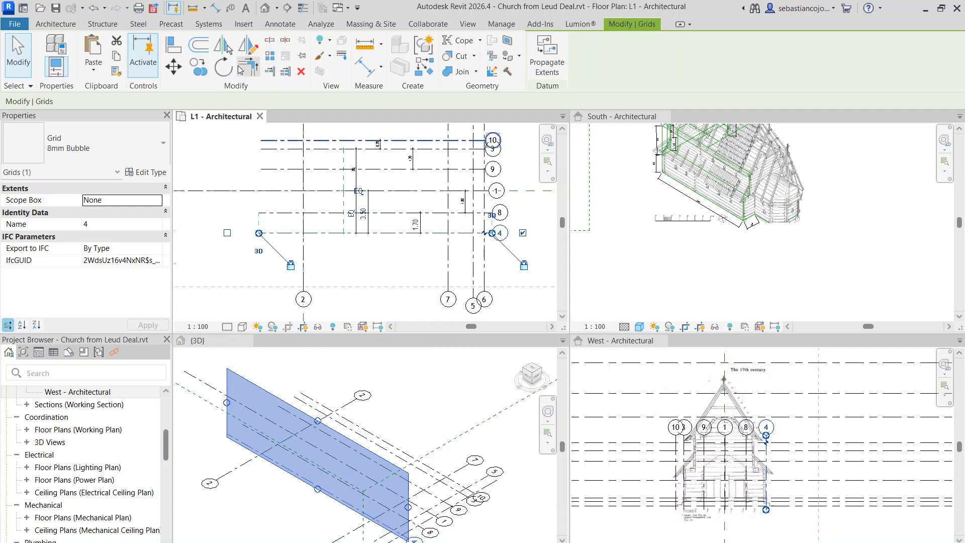
{"action": "left_click", "coordinate": [200, 68]}
{"action": "scroll", "coordinate": [353, 239], "scroll_direction": "up", "scroll_amount": 3}
{"action": "left_click", "coordinate": [336, 224]}
{"action": "left_click", "coordinate": [336, 266]}
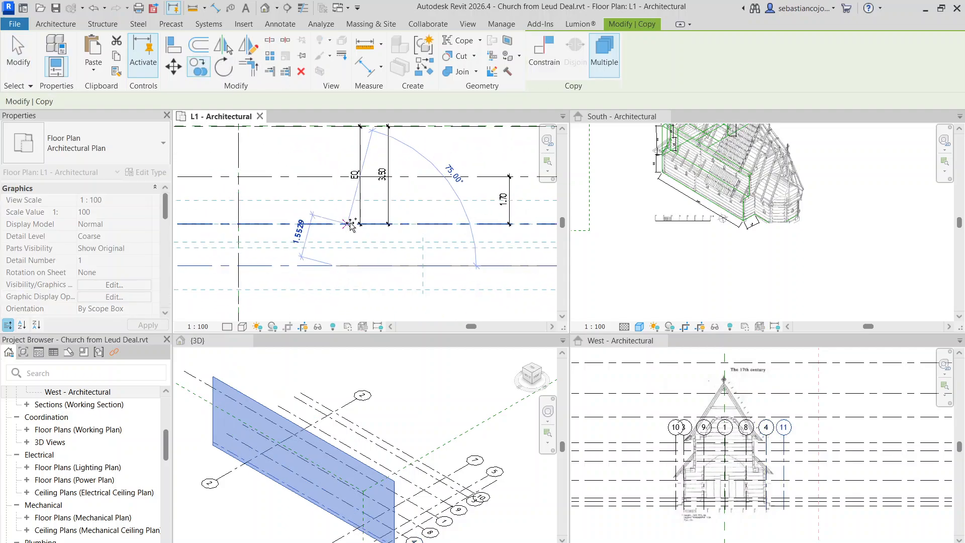
{"action": "scroll", "coordinate": [350, 224], "scroll_direction": "down", "scroll_amount": 3}
{"action": "key", "text": "Escape"}
Dimension the distance between grids 4 and 11, and move grid 11 to a 0.70 m spacing.
{"action": "left_click", "coordinate": [364, 66]}
{"action": "scroll", "coordinate": [402, 231], "scroll_direction": "up", "scroll_amount": 2}
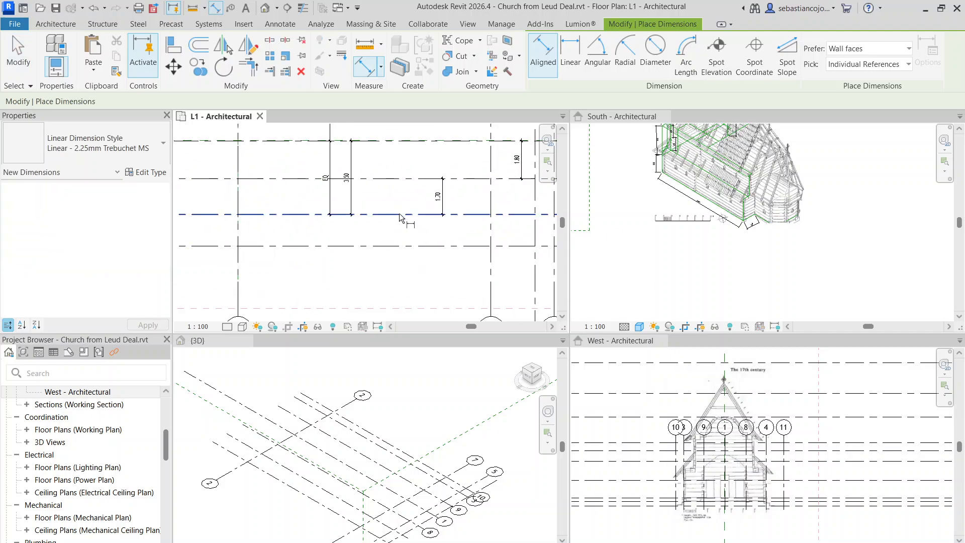
{"action": "left_click", "coordinate": [399, 214]}
{"action": "left_click", "coordinate": [393, 246]}
{"action": "left_click", "coordinate": [394, 276]}
{"action": "key", "text": "Escape"}
{"action": "key", "text": "Escape"}
{"action": "scroll", "coordinate": [393, 276], "scroll_direction": "up", "scroll_amount": 1}
{"action": "left_click", "coordinate": [420, 192]}
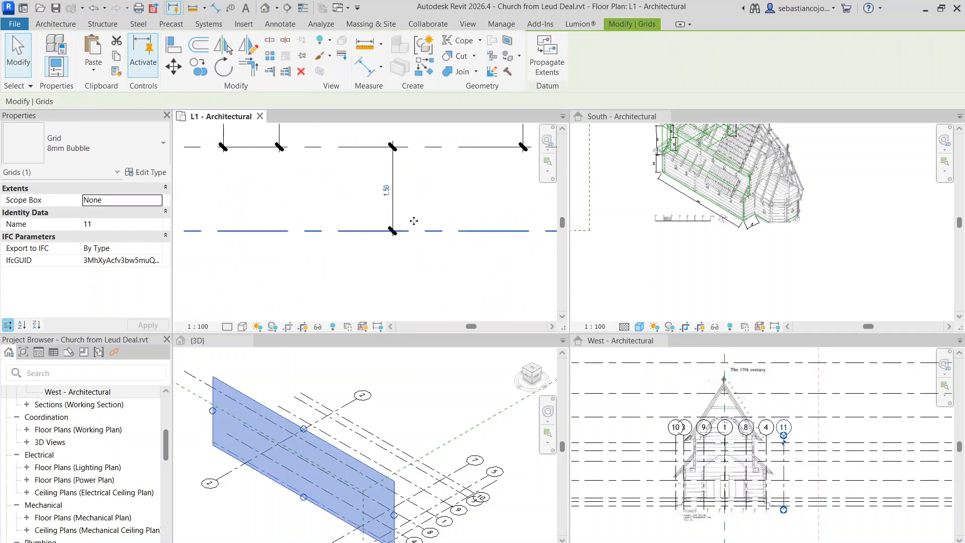
{"action": "key", "text": "Escape"}
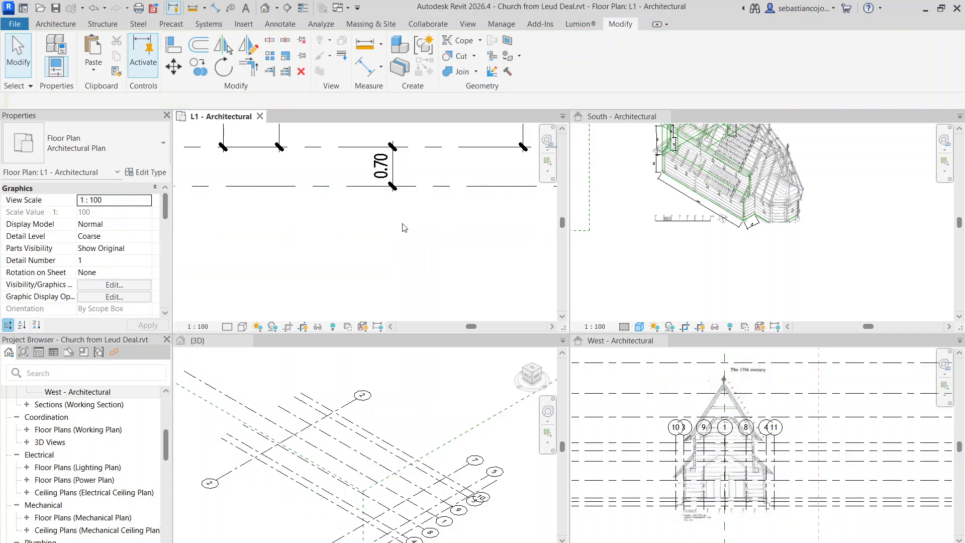
Examine the grid layout and its spacing dimensions in the L1 plan.
{"action": "scroll", "coordinate": [407, 222], "scroll_direction": "down", "scroll_amount": 3}
{"action": "middle_click_drag", "start_coordinate": [452, 199], "coordinate": [469, 231]}
{"action": "scroll", "coordinate": [469, 230], "scroll_direction": "up", "scroll_amount": 1}
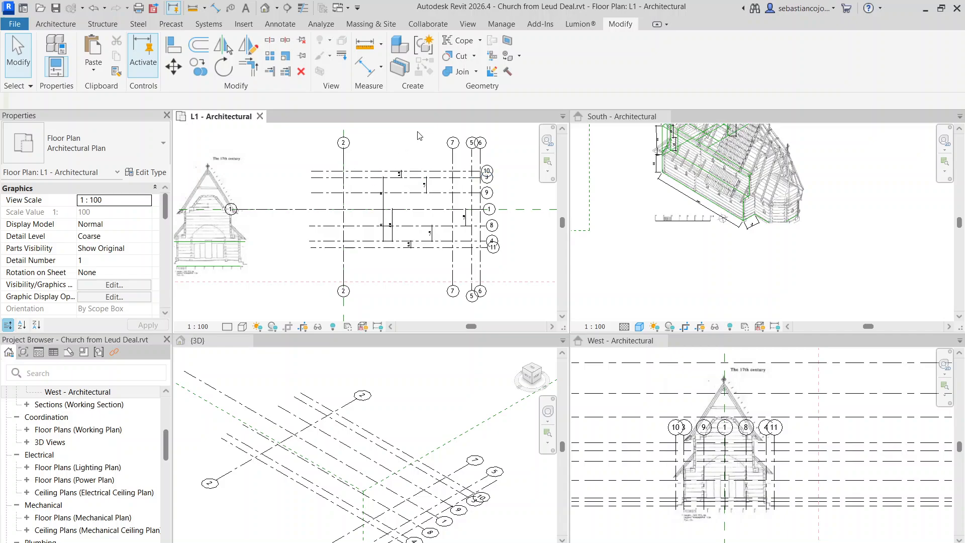
{"action": "scroll", "coordinate": [396, 218], "scroll_direction": "down", "scroll_amount": 1}
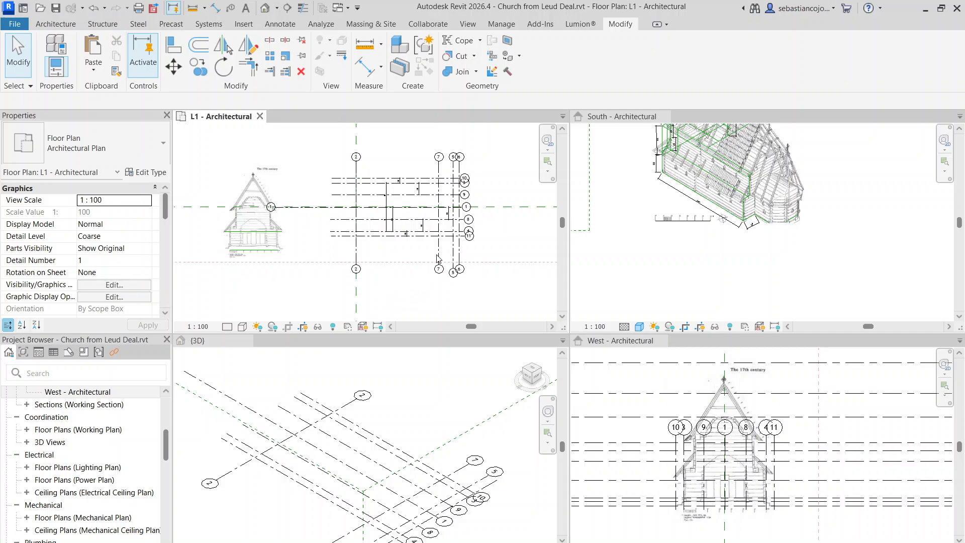
{"action": "scroll", "coordinate": [390, 190], "scroll_direction": "up", "scroll_amount": 4}
{"action": "middle_click_drag", "start_coordinate": [536, 248], "coordinate": [372, 202]}
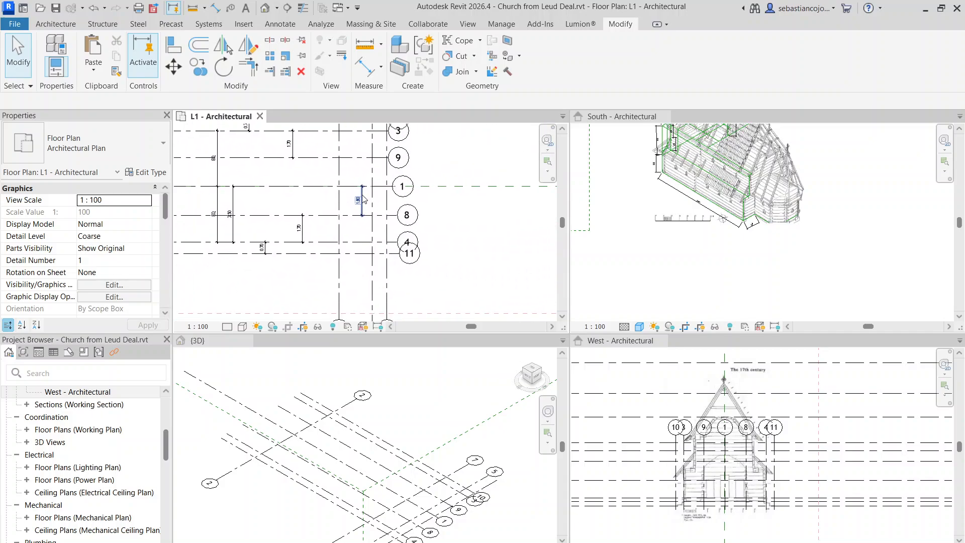
{"action": "scroll", "coordinate": [437, 225], "scroll_direction": "down", "scroll_amount": 1}
{"action": "scroll", "coordinate": [431, 217], "scroll_direction": "down", "scroll_amount": 1}
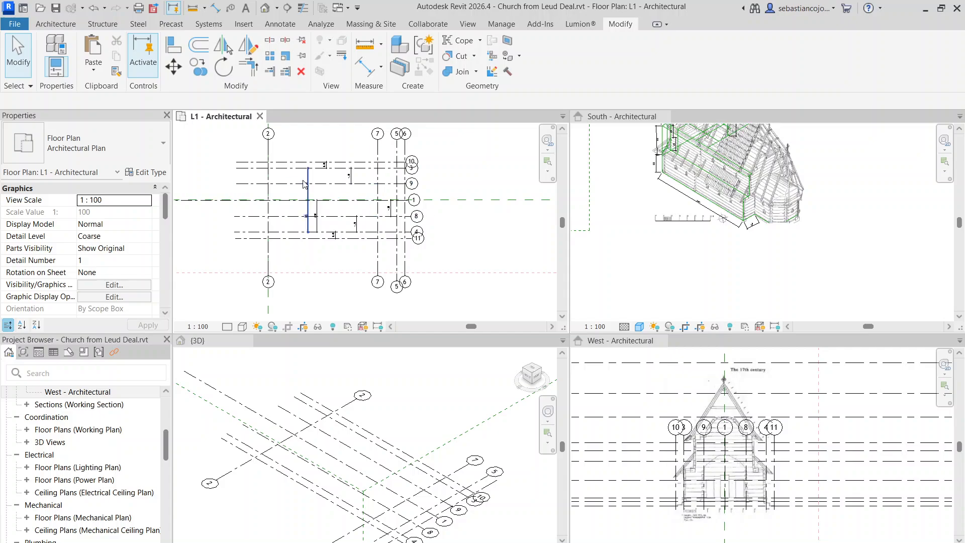
{"action": "scroll", "coordinate": [322, 191], "scroll_direction": "up", "scroll_amount": 2}
{"action": "middle_click_drag", "start_coordinate": [368, 202], "coordinate": [444, 213]}
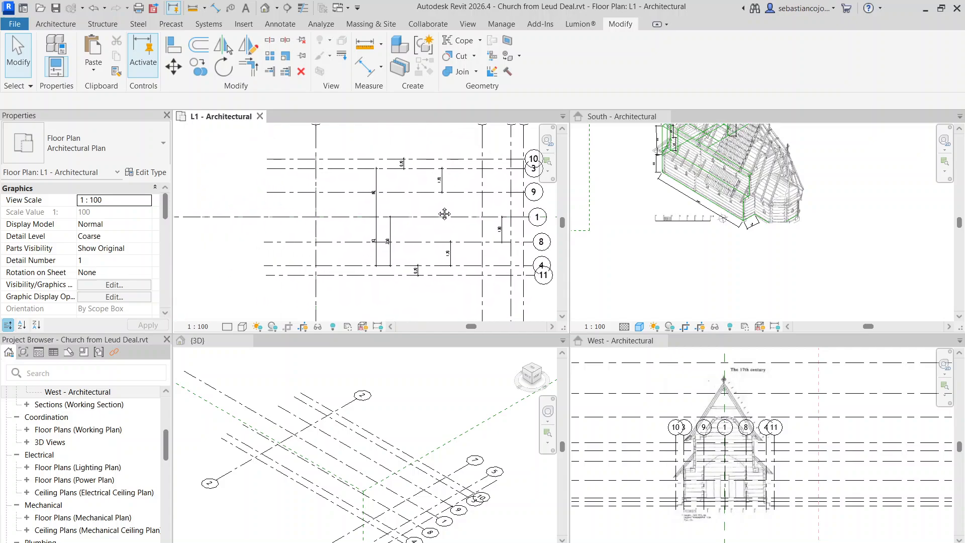
Start a new in-place model in the Generic Models category.
{"action": "left_click", "coordinate": [66, 20]}
{"action": "left_click", "coordinate": [148, 70]}
{"action": "left_click", "coordinate": [174, 119]}
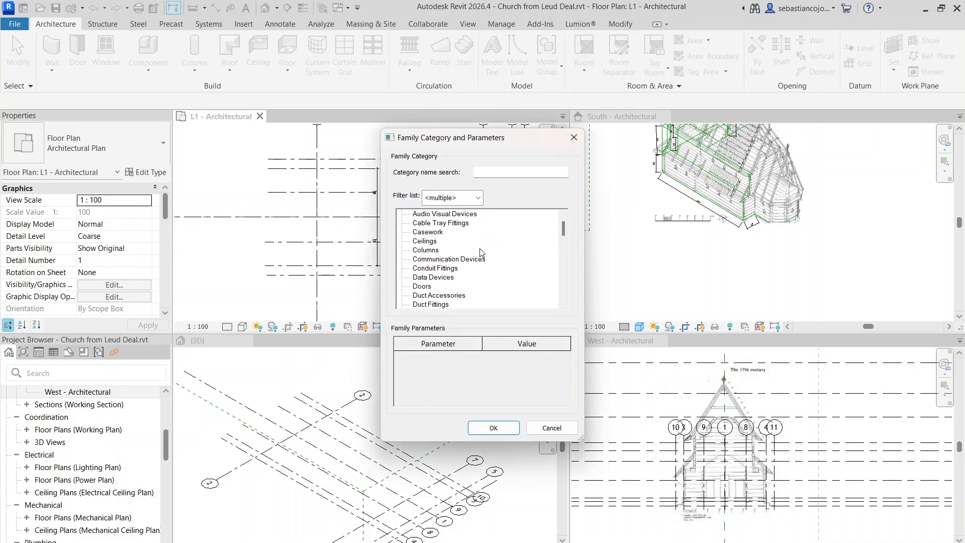
{"action": "scroll", "coordinate": [481, 252], "scroll_direction": "down", "scroll_amount": 4}
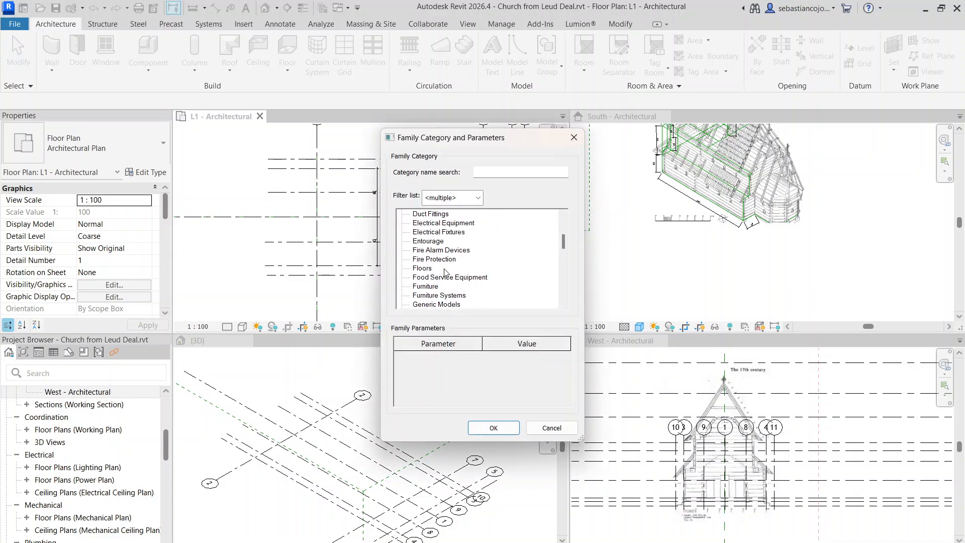
{"action": "scroll", "coordinate": [445, 272], "scroll_direction": "down", "scroll_amount": 2}
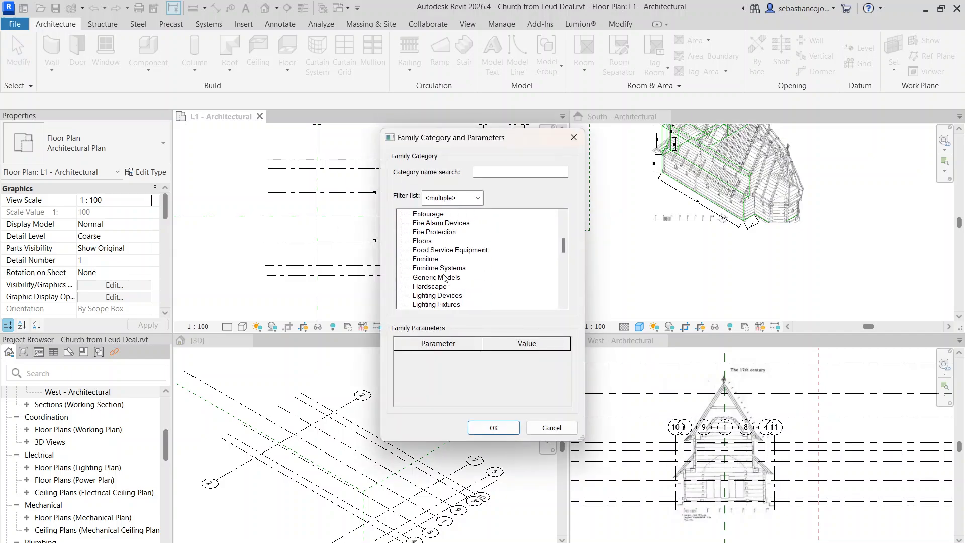
{"action": "left_click", "coordinate": [486, 428]}
{"action": "left_click", "coordinate": [485, 308]}
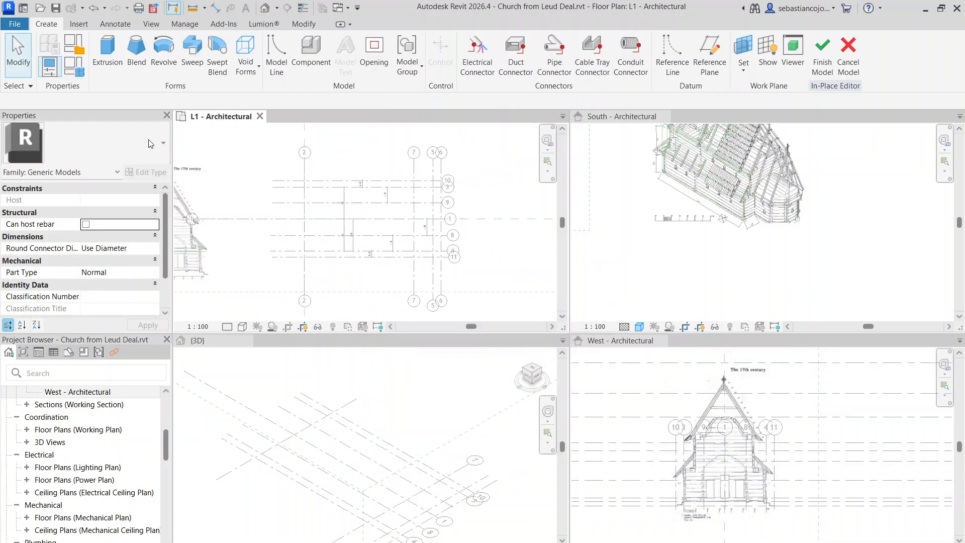
Sketch a 12 m by 8.4 m extrusion rectangle from the intersection of grids 2 and 10 to grids 7 and 11.
{"action": "left_click", "coordinate": [108, 60]}
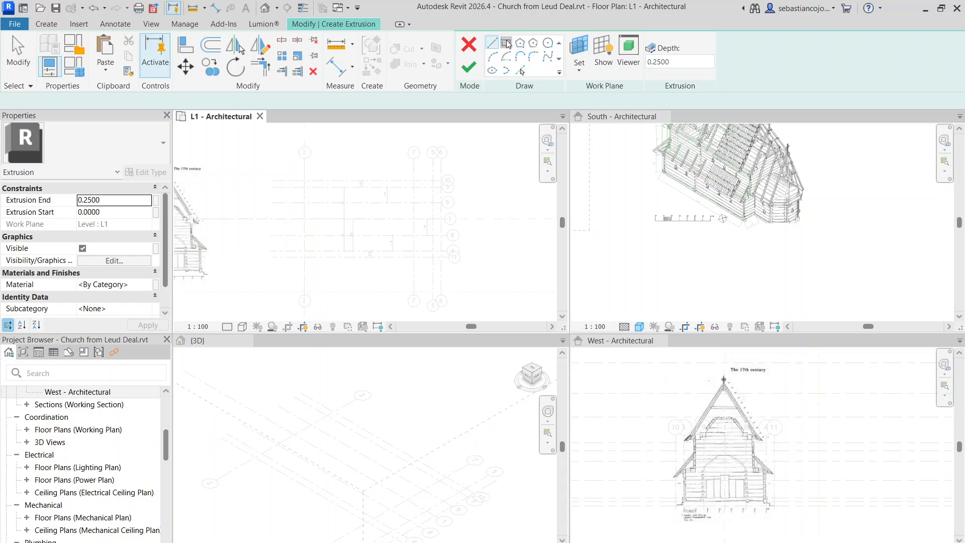
{"action": "scroll", "coordinate": [350, 217], "scroll_direction": "up", "scroll_amount": 1}
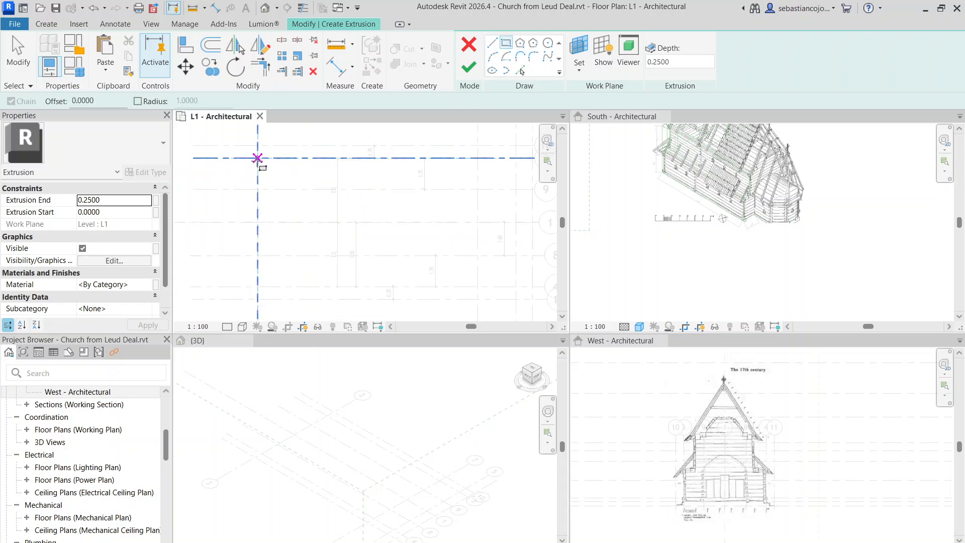
{"action": "left_click", "coordinate": [258, 144]}
{"action": "scroll", "coordinate": [347, 225], "scroll_direction": "down", "scroll_amount": 2}
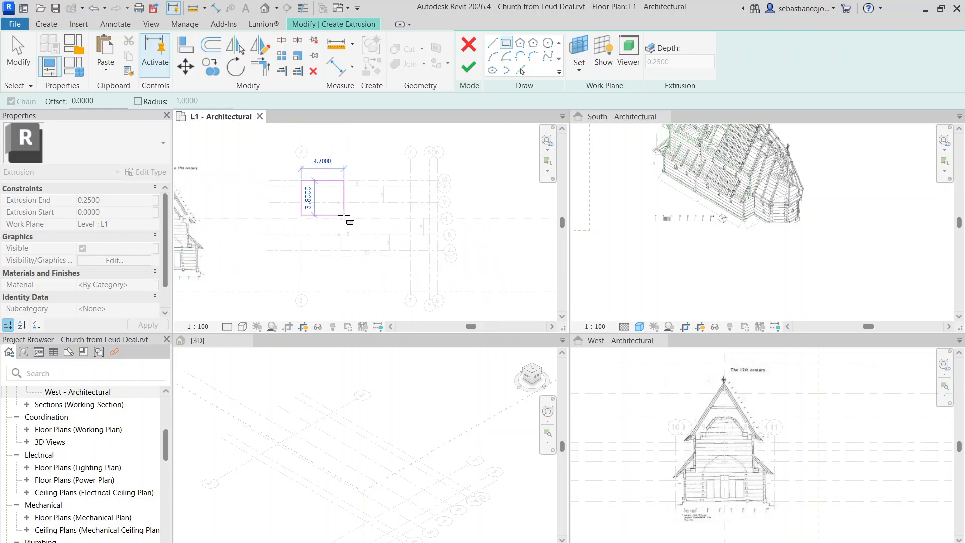
{"action": "scroll", "coordinate": [404, 245], "scroll_direction": "up", "scroll_amount": 2}
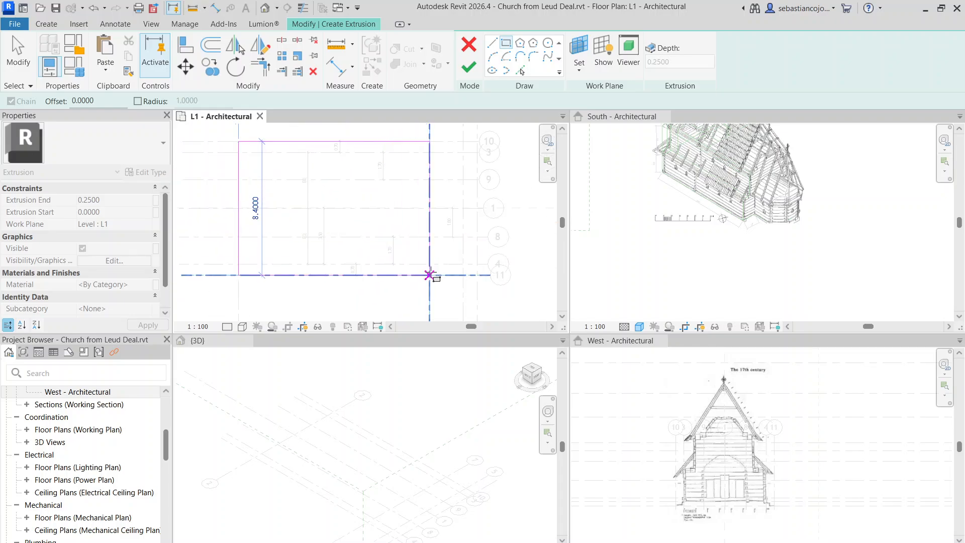
{"action": "left_click", "coordinate": [429, 275]}
{"action": "scroll", "coordinate": [427, 201], "scroll_direction": "down", "scroll_amount": 1}
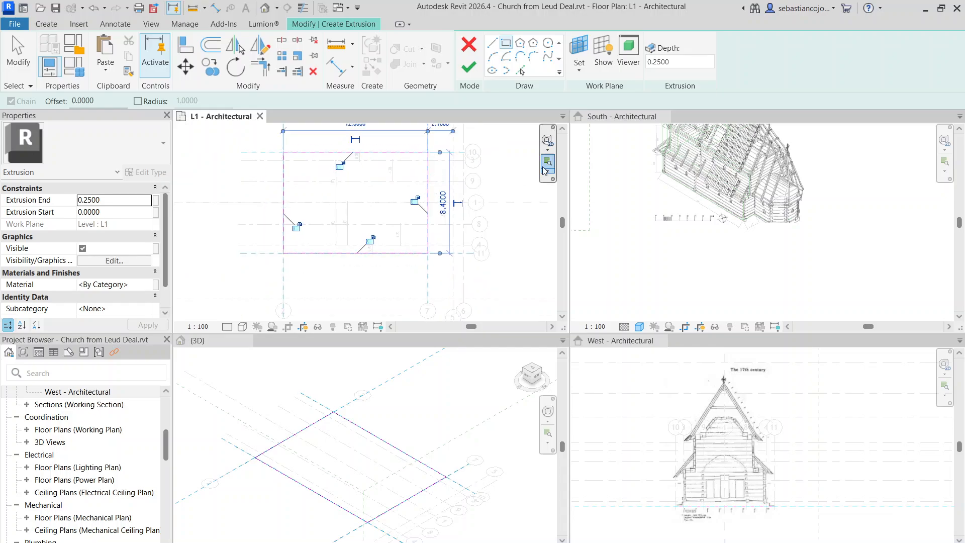
Complete the rectangular extrusion sketch and finish the in-place model.
{"action": "scroll", "coordinate": [394, 202], "scroll_direction": "down", "scroll_amount": 2}
{"action": "key", "text": "Escape"}
{"action": "key", "text": "Escape"}
{"action": "scroll", "coordinate": [427, 204], "scroll_direction": "up", "scroll_amount": 1}
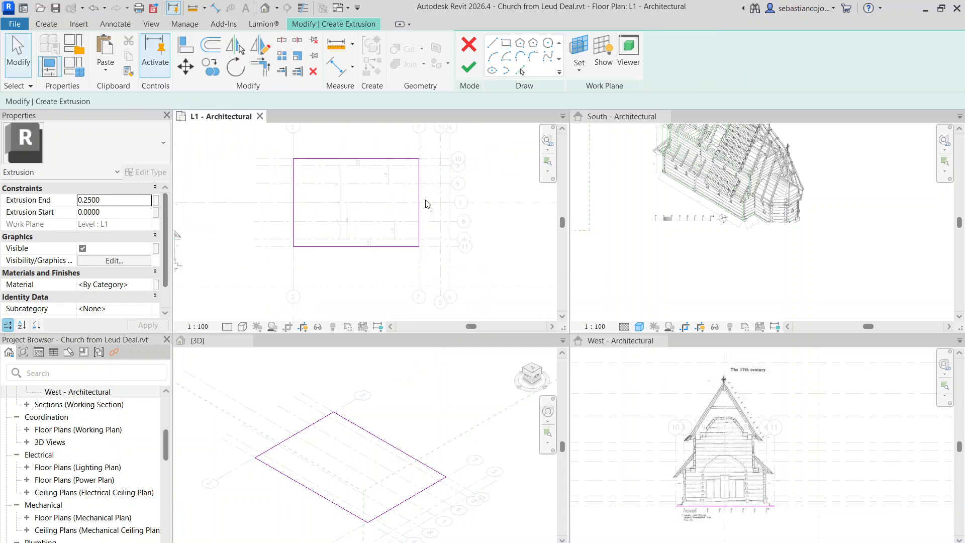
{"action": "middle_click_drag", "start_coordinate": [435, 208], "coordinate": [472, 248]}
{"action": "scroll", "coordinate": [471, 252], "scroll_direction": "down", "scroll_amount": 1}
{"action": "scroll", "coordinate": [467, 258], "scroll_direction": "up", "scroll_amount": 2}
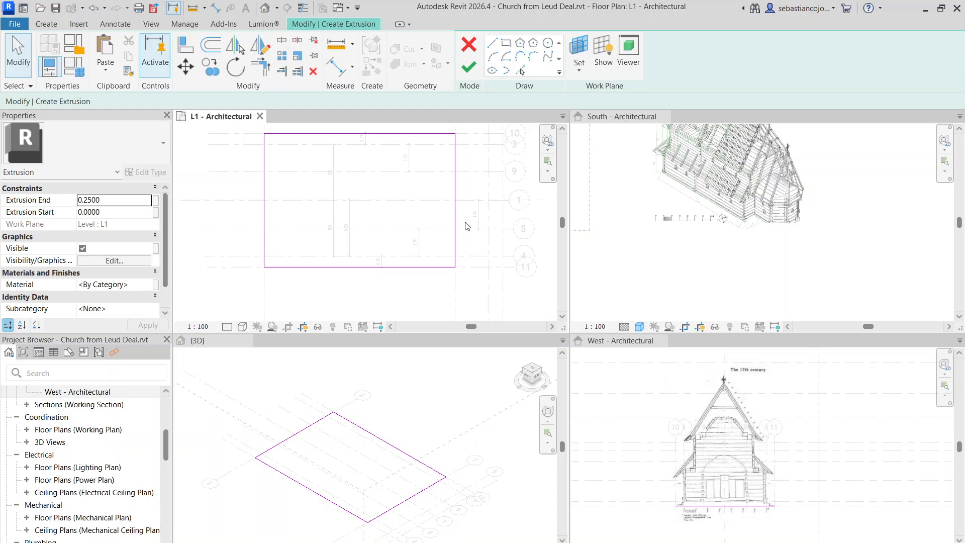
{"action": "left_click", "coordinate": [460, 72]}
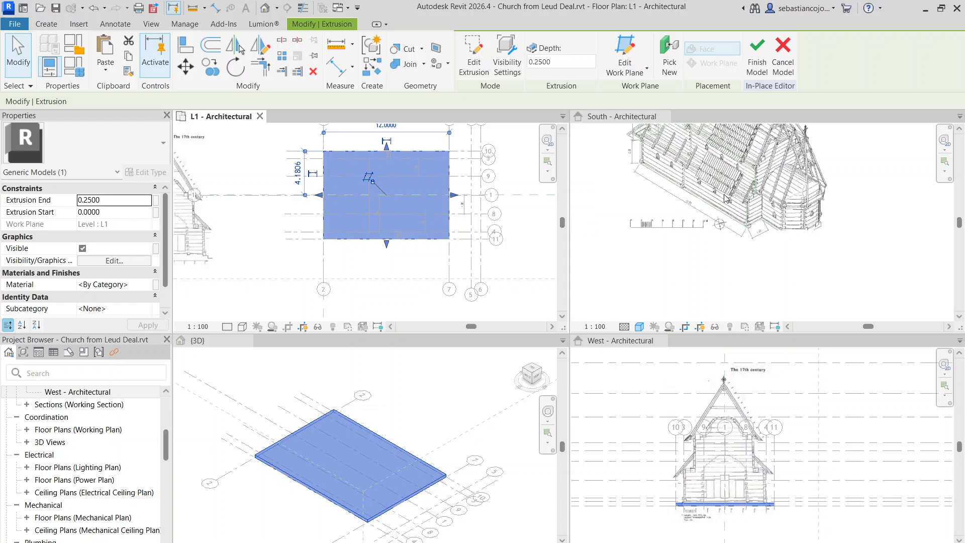
{"action": "left_click", "coordinate": [757, 54]}
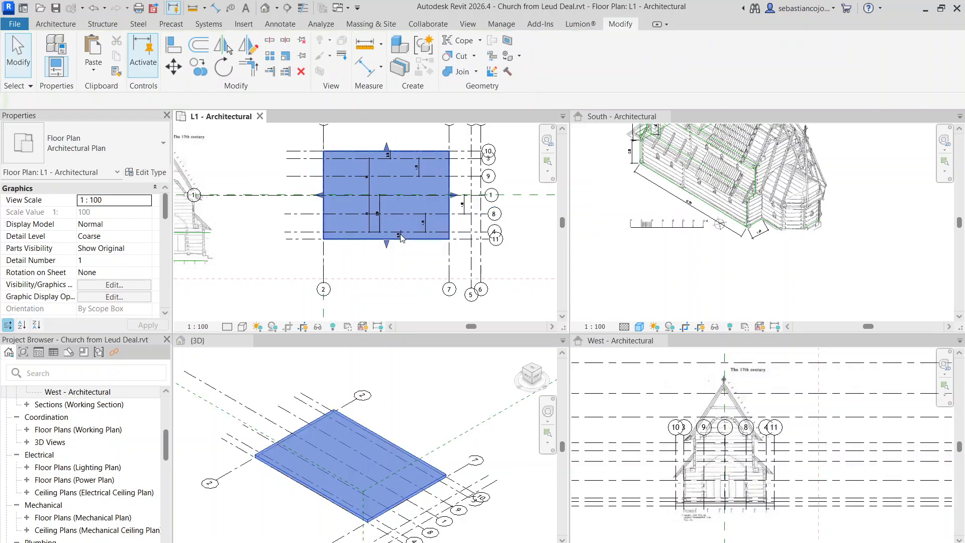
Stretch the body's top up to the Main roof top level at 9.60 in the South elevation.
{"action": "left_click", "coordinate": [624, 267]}
{"action": "scroll", "coordinate": [623, 266], "scroll_direction": "down", "scroll_amount": 4}
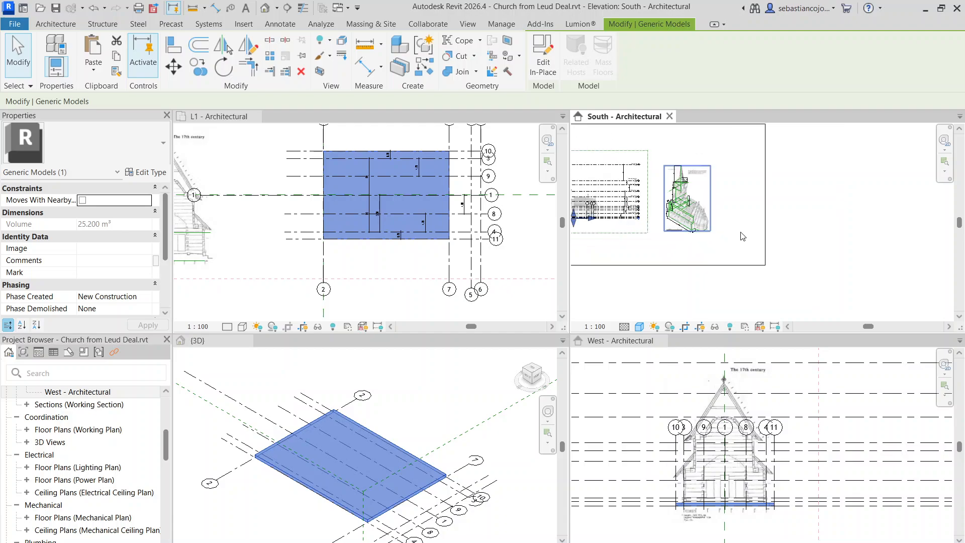
{"action": "scroll", "coordinate": [613, 241], "scroll_direction": "up", "scroll_amount": 5}
{"action": "middle_click_drag", "start_coordinate": [613, 240], "coordinate": [693, 233]}
{"action": "scroll", "coordinate": [675, 236], "scroll_direction": "up", "scroll_amount": 3}
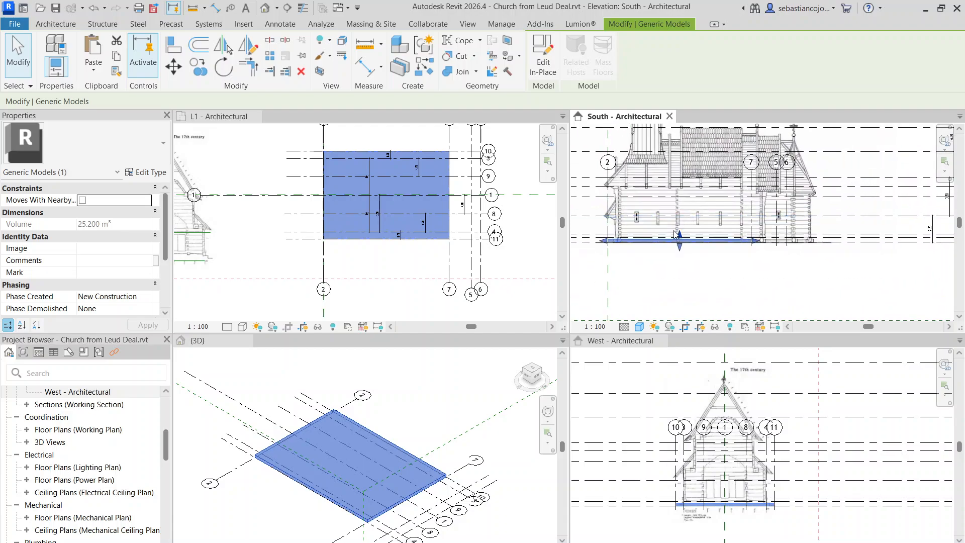
{"action": "scroll", "coordinate": [675, 236], "scroll_direction": "down", "scroll_amount": 3}
{"action": "left_click_drag", "start_coordinate": [677, 231], "coordinate": [676, 162]}
{"action": "scroll", "coordinate": [724, 166], "scroll_direction": "up", "scroll_amount": 3}
{"action": "middle_click_drag", "start_coordinate": [724, 166], "coordinate": [594, 179]}
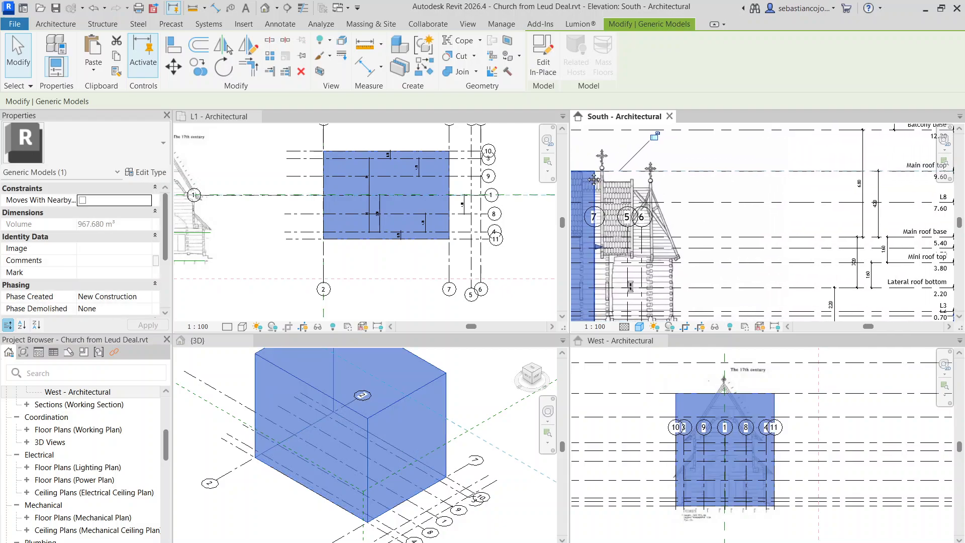
Examine the extruded body against the levels, grids and reference drawings in the South, L1 and West views.
{"action": "scroll", "coordinate": [631, 180], "scroll_direction": "down", "scroll_amount": 1}
{"action": "middle_click_drag", "start_coordinate": [679, 194], "coordinate": [816, 179]}
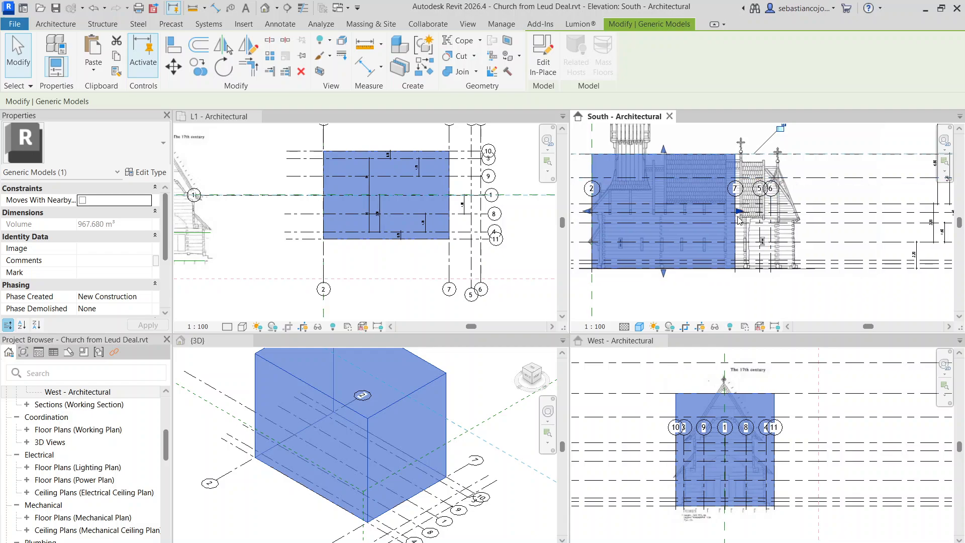
{"action": "scroll", "coordinate": [738, 220], "scroll_direction": "up", "scroll_amount": 1}
{"action": "scroll", "coordinate": [730, 213], "scroll_direction": "down", "scroll_amount": 2}
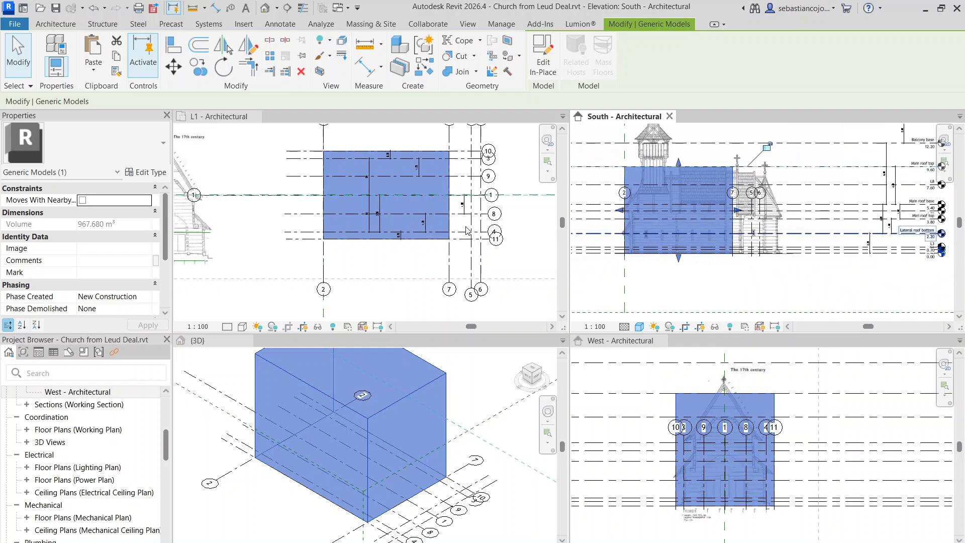
{"action": "scroll", "coordinate": [466, 231], "scroll_direction": "down", "scroll_amount": 1}
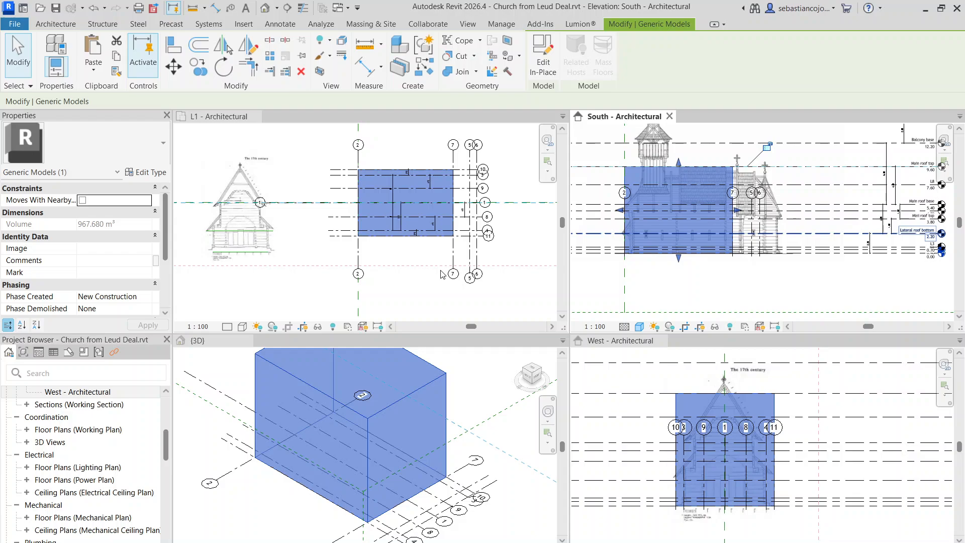
{"action": "scroll", "coordinate": [441, 273], "scroll_direction": "down", "scroll_amount": 2}
{"action": "scroll", "coordinate": [713, 434], "scroll_direction": "up", "scroll_amount": 3}
{"action": "middle_click_drag", "start_coordinate": [710, 400], "coordinate": [700, 388]}
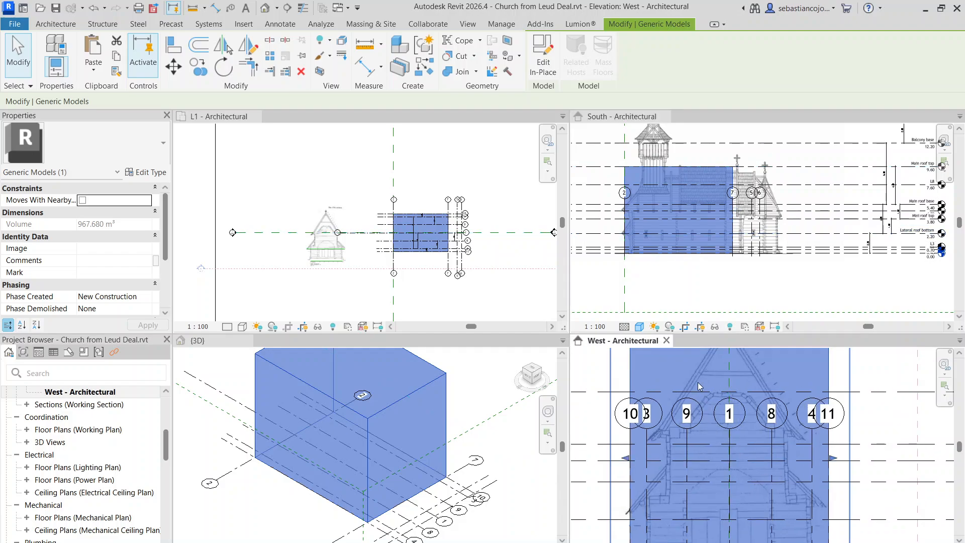
{"action": "scroll", "coordinate": [699, 386], "scroll_direction": "down", "scroll_amount": 3}
{"action": "scroll", "coordinate": [732, 432], "scroll_direction": "up", "scroll_amount": 5}
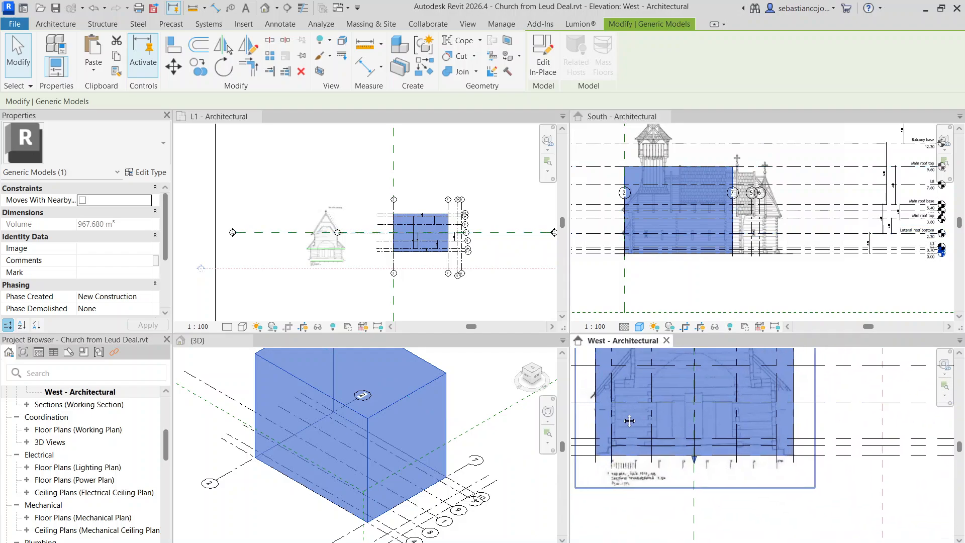
Move grid 10 outward to a 0.80 m spacing from grid 3 in the West elevation.
{"action": "key", "text": "Escape"}
{"action": "scroll", "coordinate": [617, 471], "scroll_direction": "up", "scroll_amount": 2}
{"action": "scroll", "coordinate": [607, 490], "scroll_direction": "down", "scroll_amount": 1}
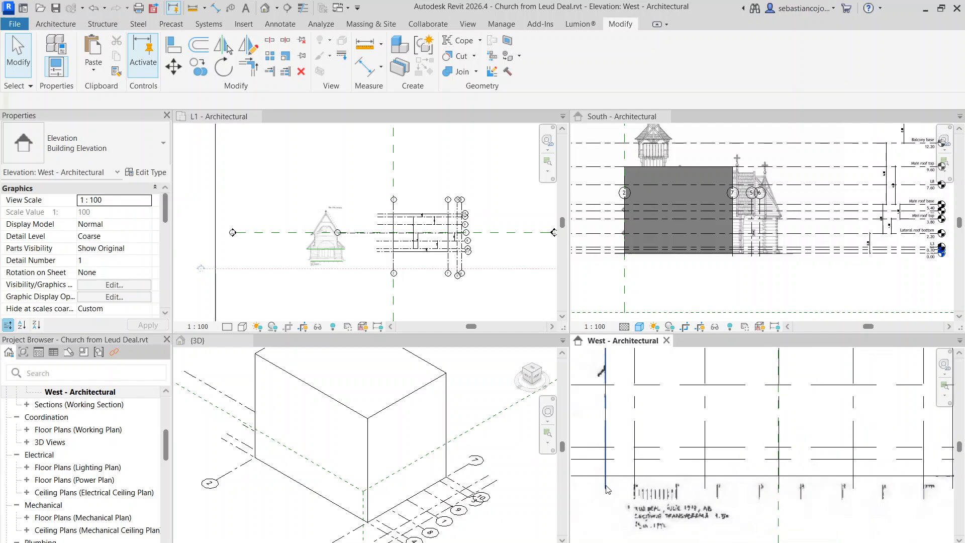
{"action": "left_click", "coordinate": [604, 492]}
{"action": "left_click_drag", "start_coordinate": [601, 492], "coordinate": [605, 489]}
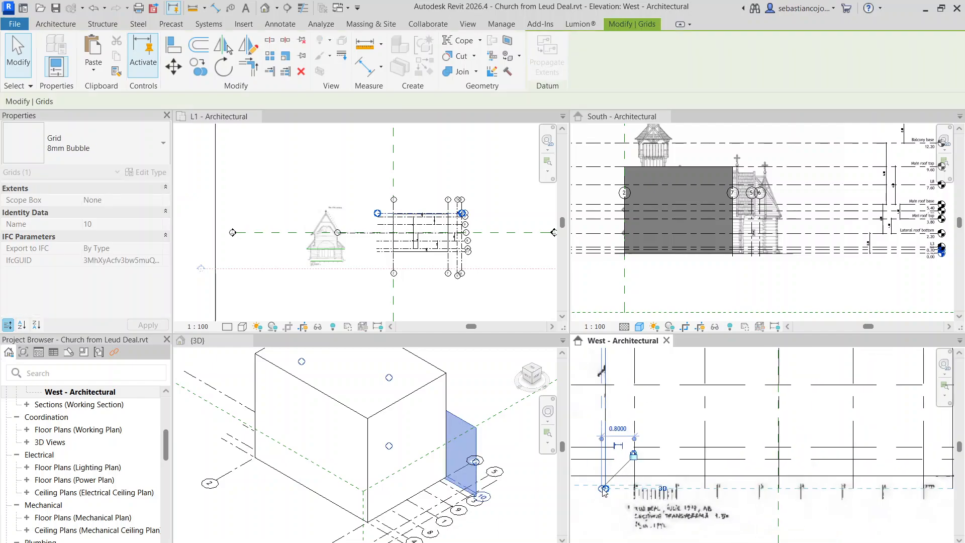
{"action": "scroll", "coordinate": [596, 437], "scroll_direction": "down", "scroll_amount": 4}
{"action": "scroll", "coordinate": [727, 444], "scroll_direction": "up", "scroll_amount": 4}
{"action": "key", "text": "Escape"}
Move grid 11 slightly outward from grid 4 in the West elevation.
{"action": "left_click", "coordinate": [718, 472]}
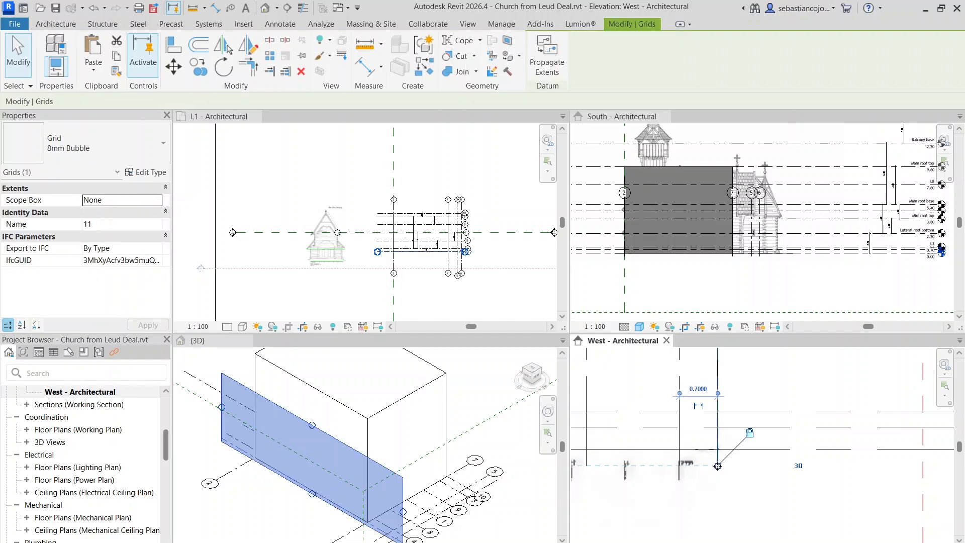
{"action": "scroll", "coordinate": [723, 442], "scroll_direction": "up", "scroll_amount": 2}
{"action": "left_click_drag", "start_coordinate": [739, 410], "coordinate": [723, 410]}
{"action": "scroll", "coordinate": [723, 411], "scroll_direction": "down", "scroll_amount": 3}
{"action": "key", "text": "Escape"}
{"action": "scroll", "coordinate": [726, 372], "scroll_direction": "up", "scroll_amount": 2}
Try to resize the body by moving its side face near grid 11 inward toward the drawn eave.
{"action": "right_click", "coordinate": [722, 380]}
{"action": "scroll", "coordinate": [721, 394], "scroll_direction": "down", "scroll_amount": 1}
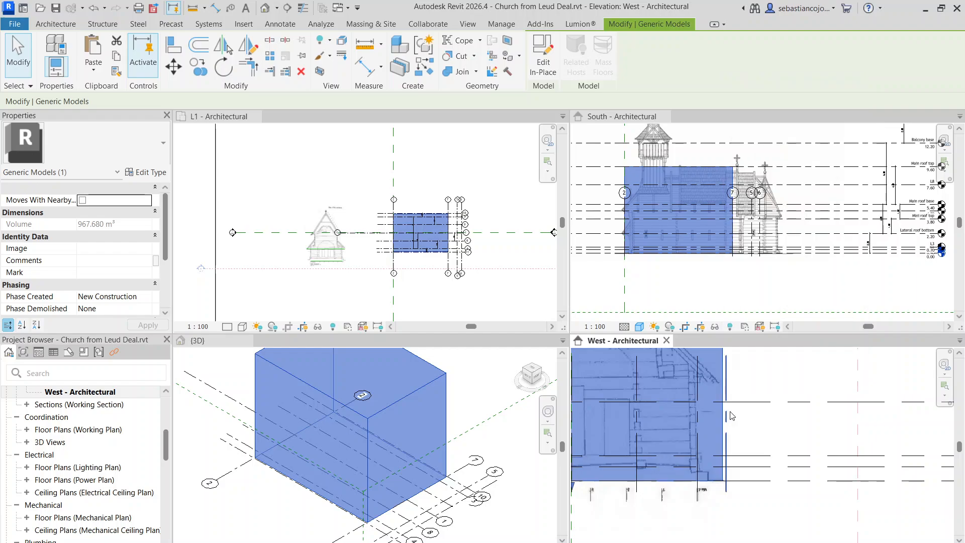
{"action": "middle_click_drag", "start_coordinate": [742, 403], "coordinate": [745, 471]}
{"action": "key", "text": "Escape"}
{"action": "scroll", "coordinate": [719, 463], "scroll_direction": "up", "scroll_amount": 3}
{"action": "left_click", "coordinate": [732, 453]}
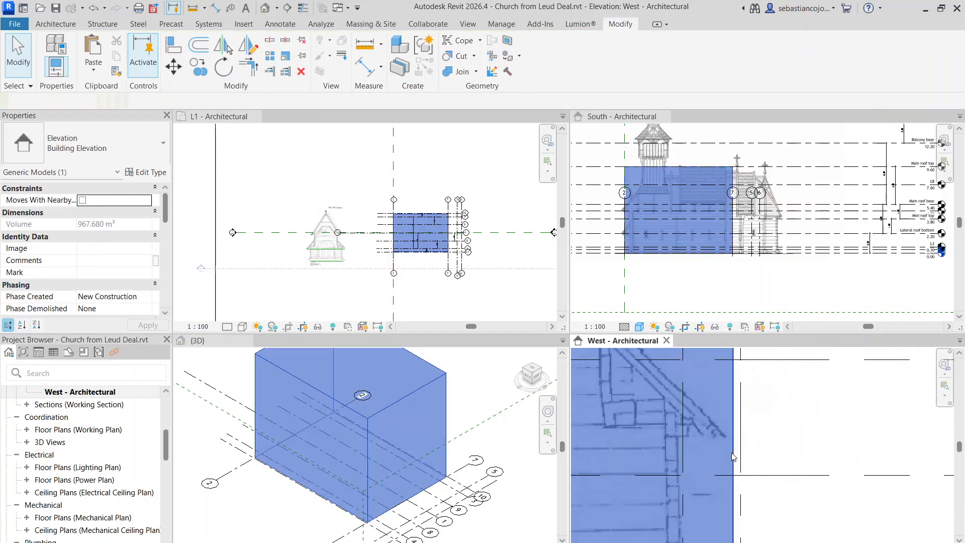
{"action": "scroll", "coordinate": [709, 390], "scroll_direction": "down", "scroll_amount": 2}
{"action": "scroll", "coordinate": [706, 394], "scroll_direction": "up", "scroll_amount": 3}
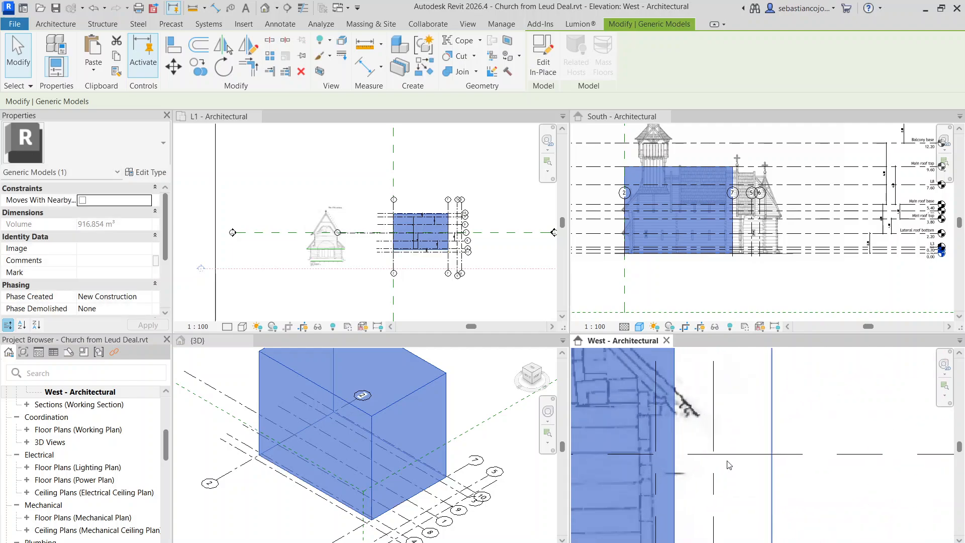
{"action": "left_click", "coordinate": [693, 407]}
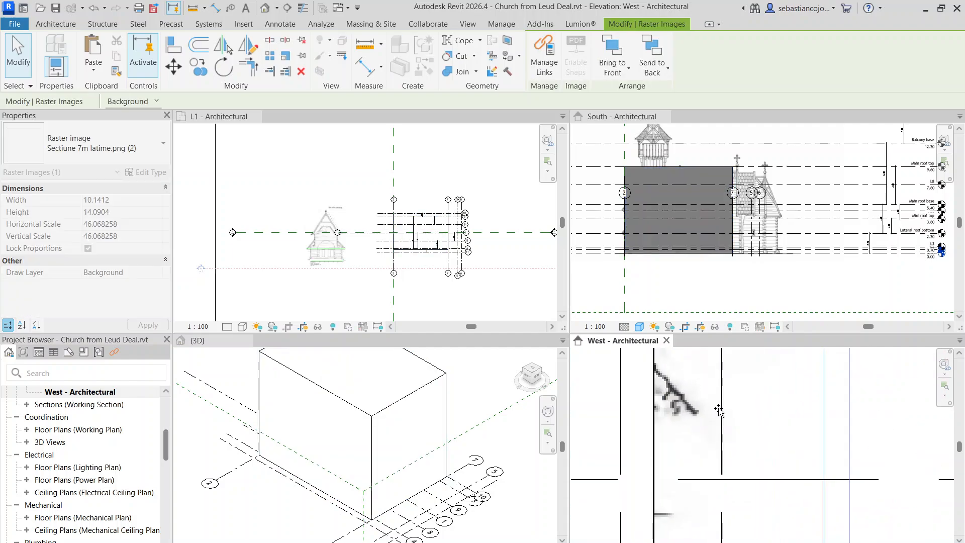
{"action": "scroll", "coordinate": [694, 412], "scroll_direction": "down", "scroll_amount": 5}
{"action": "key", "text": "Escape"}
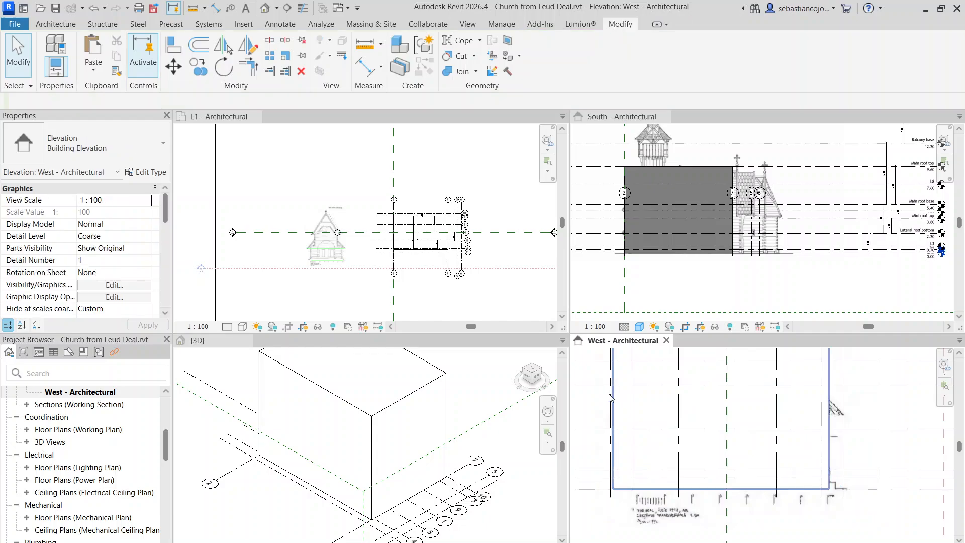
Stretch the body's side face out to grid 11 in the West elevation.
{"action": "left_click", "coordinate": [612, 399]}
{"action": "middle_click_drag", "start_coordinate": [856, 350], "coordinate": [786, 374]}
{"action": "left_click_drag", "start_coordinate": [763, 383], "coordinate": [775, 387]}
{"action": "scroll", "coordinate": [789, 415], "scroll_direction": "down", "scroll_amount": 4}
{"action": "key", "text": "Escape"}
{"action": "scroll", "coordinate": [755, 367], "scroll_direction": "up", "scroll_amount": 1}
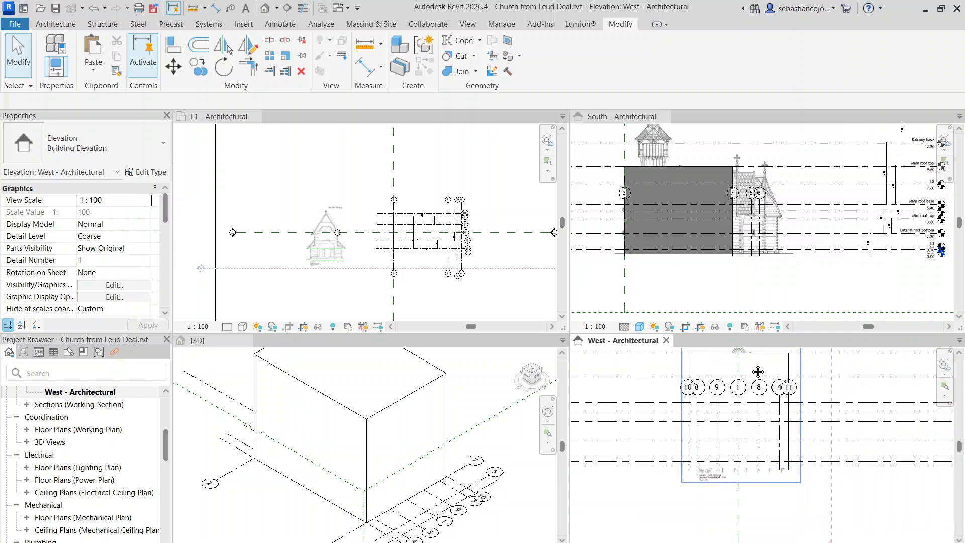
Examine the body's outline against the church's cross-section drawing and grids in the West elevation.
{"action": "middle_click_drag", "start_coordinate": [756, 368], "coordinate": [675, 390]}
{"action": "left_click", "coordinate": [674, 380]}
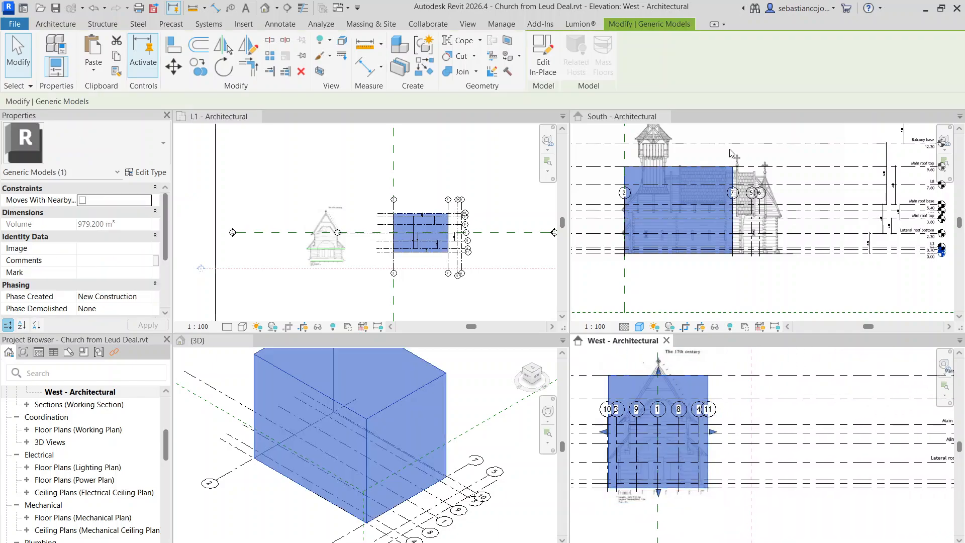
{"action": "scroll", "coordinate": [674, 375], "scroll_direction": "up", "scroll_amount": 5}
{"action": "scroll", "coordinate": [763, 434], "scroll_direction": "down", "scroll_amount": 3}
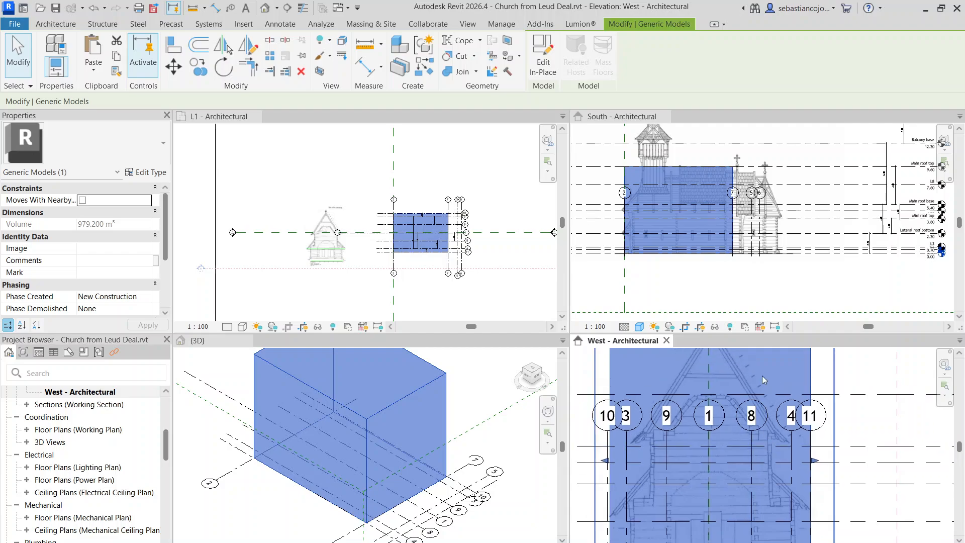
{"action": "scroll", "coordinate": [724, 365], "scroll_direction": "up", "scroll_amount": 1}
{"action": "scroll", "coordinate": [724, 366], "scroll_direction": "down", "scroll_amount": 2}
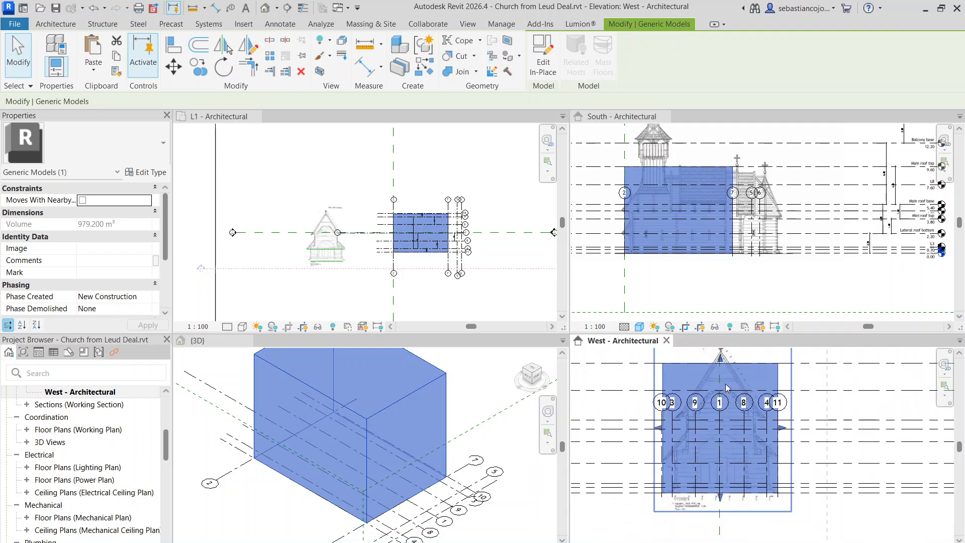
{"action": "scroll", "coordinate": [713, 381], "scroll_direction": "up", "scroll_amount": 3}
{"action": "scroll", "coordinate": [655, 370], "scroll_direction": "down", "scroll_amount": 2}
{"action": "key", "text": "Escape"}
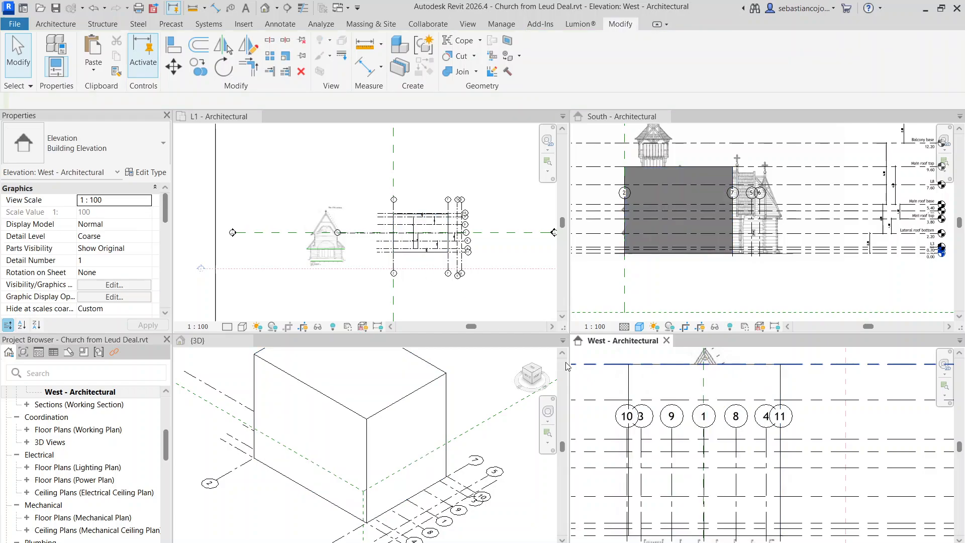
Edit the body in place and start a void extrusion with its west end face as the work plane.
{"action": "double_click", "coordinate": [627, 380]}
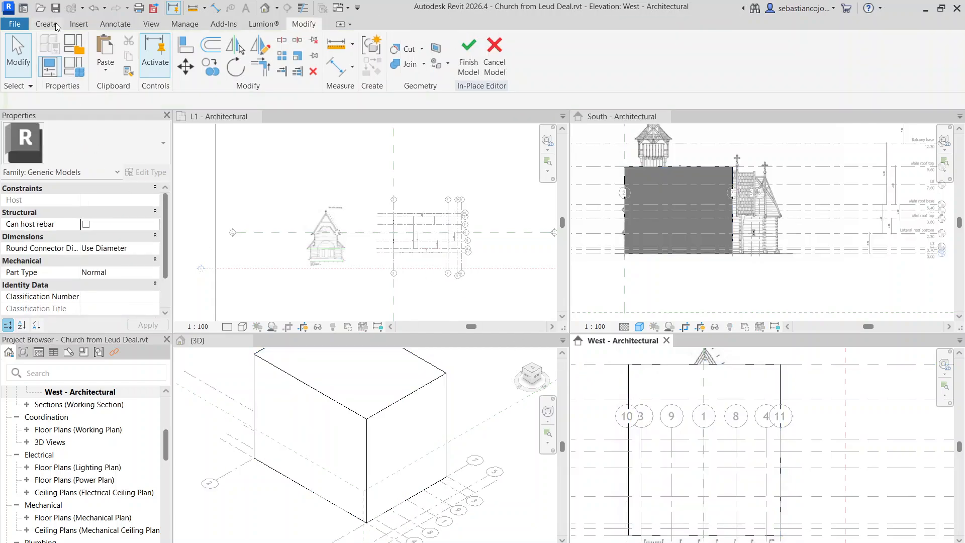
{"action": "left_click", "coordinate": [57, 25]}
{"action": "left_click", "coordinate": [245, 55]}
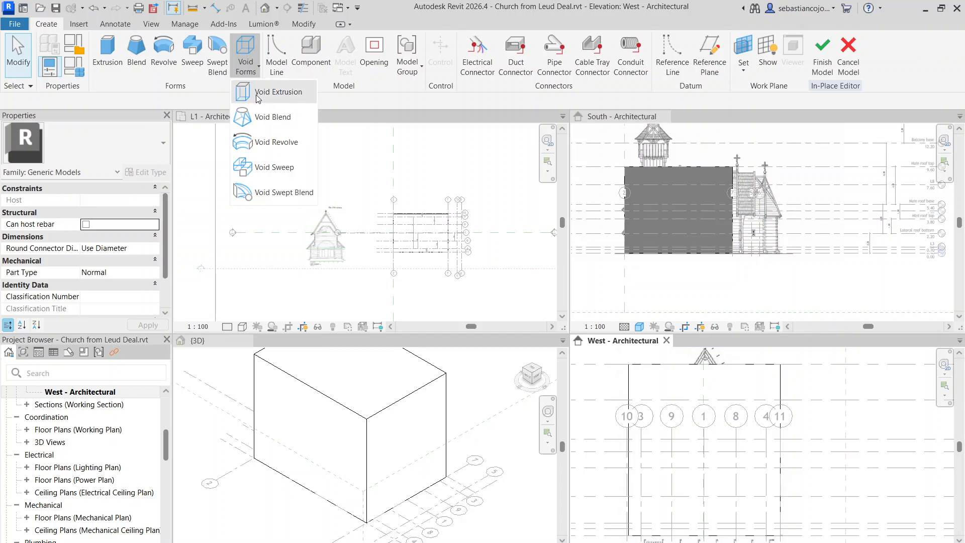
{"action": "left_click", "coordinate": [259, 92]}
{"action": "left_click", "coordinate": [450, 364]}
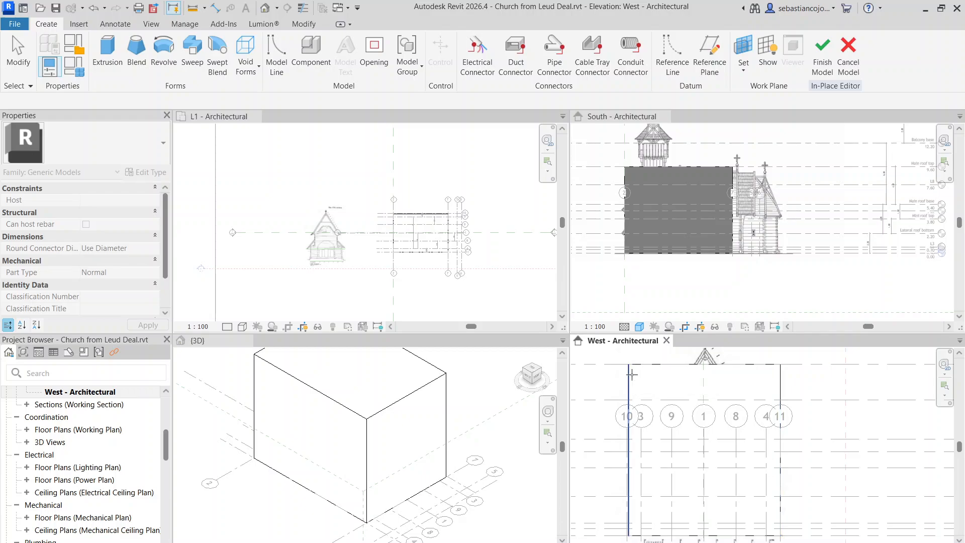
{"action": "left_click", "coordinate": [630, 374]}
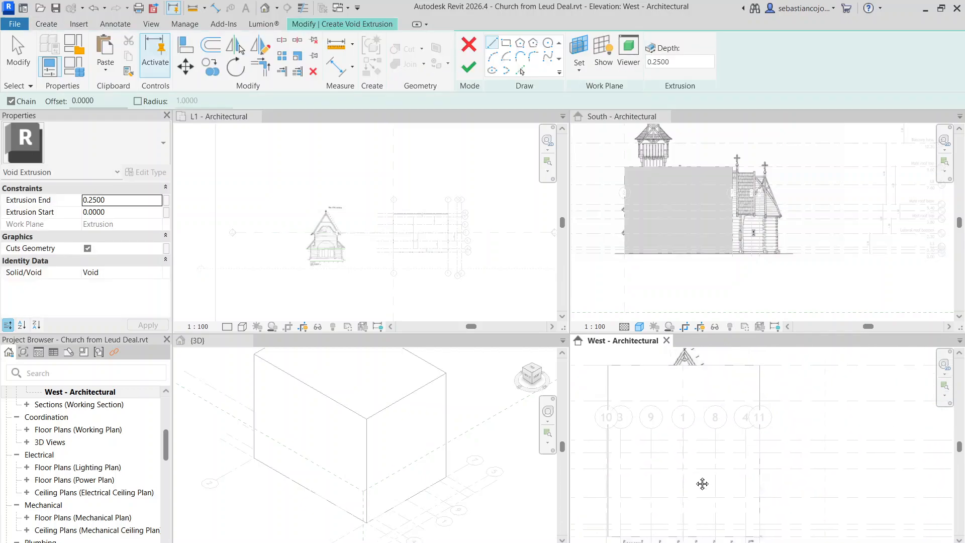
Show the West elevation in wireframe and trace the void profile's first line from the ridge down the grid 10 side roof slope.
{"action": "left_click", "coordinate": [639, 542]}
{"action": "left_click", "coordinate": [661, 474]}
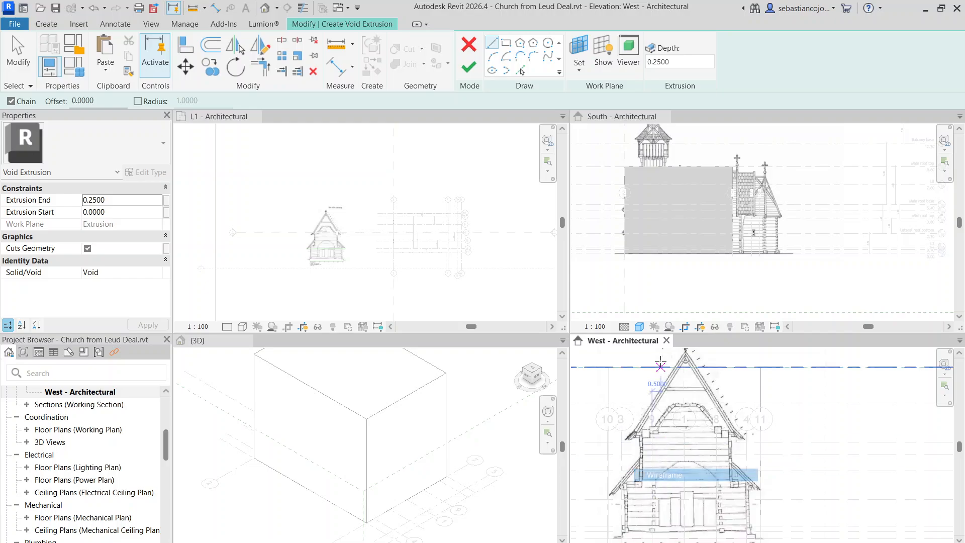
{"action": "scroll", "coordinate": [658, 358], "scroll_direction": "down", "scroll_amount": 2}
{"action": "scroll", "coordinate": [653, 364], "scroll_direction": "up", "scroll_amount": 3}
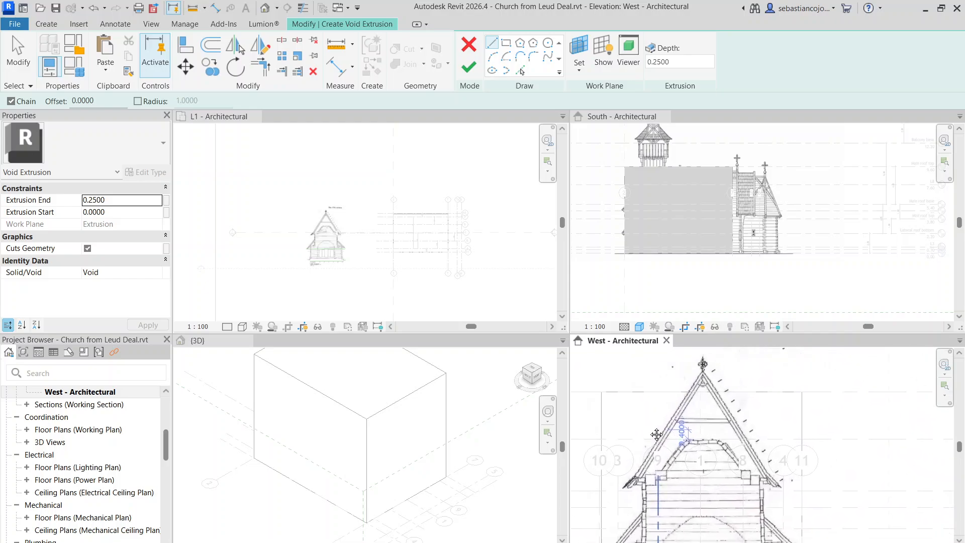
{"action": "scroll", "coordinate": [679, 392], "scroll_direction": "up", "scroll_amount": 2}
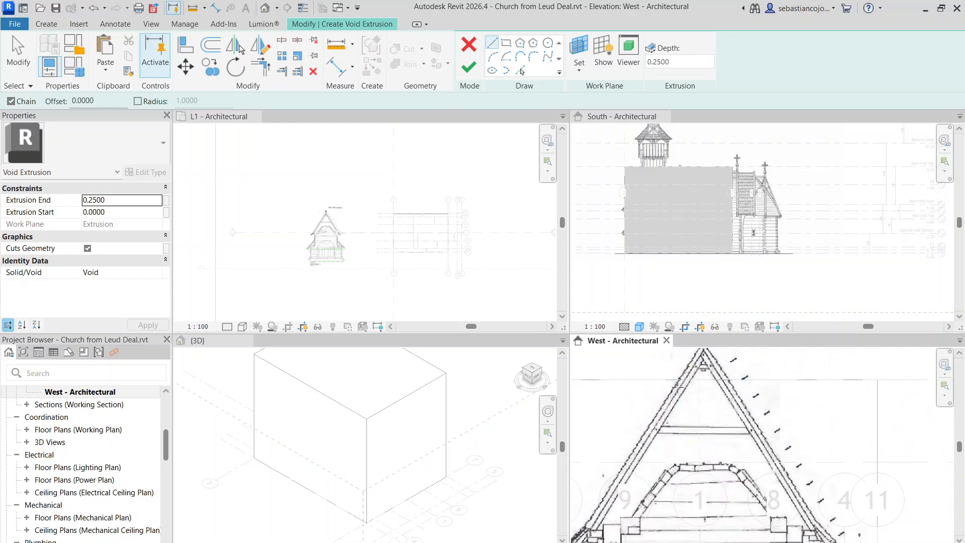
{"action": "left_click", "coordinate": [702, 379]}
{"action": "scroll", "coordinate": [693, 453], "scroll_direction": "up", "scroll_amount": 4}
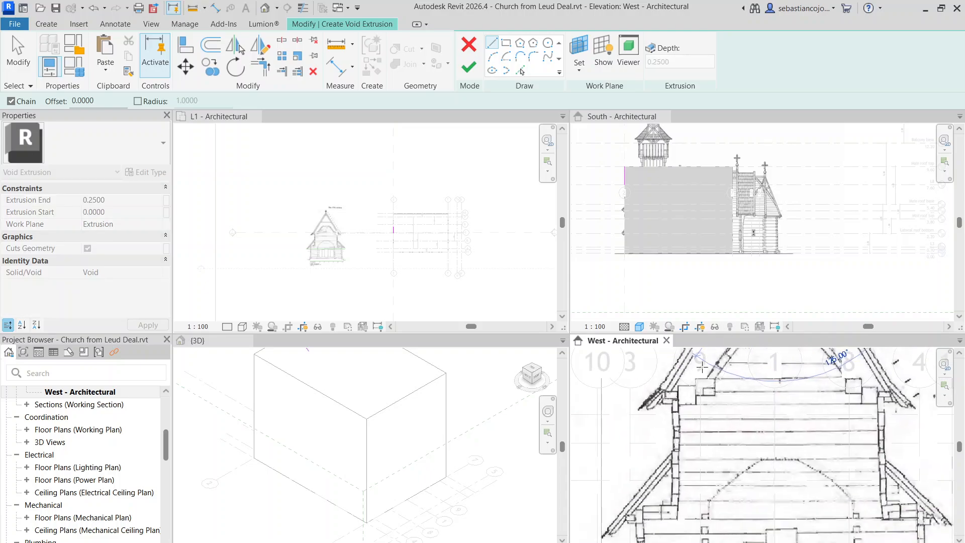
{"action": "scroll", "coordinate": [688, 490], "scroll_direction": "up", "scroll_amount": 1}
{"action": "left_click", "coordinate": [639, 511]}
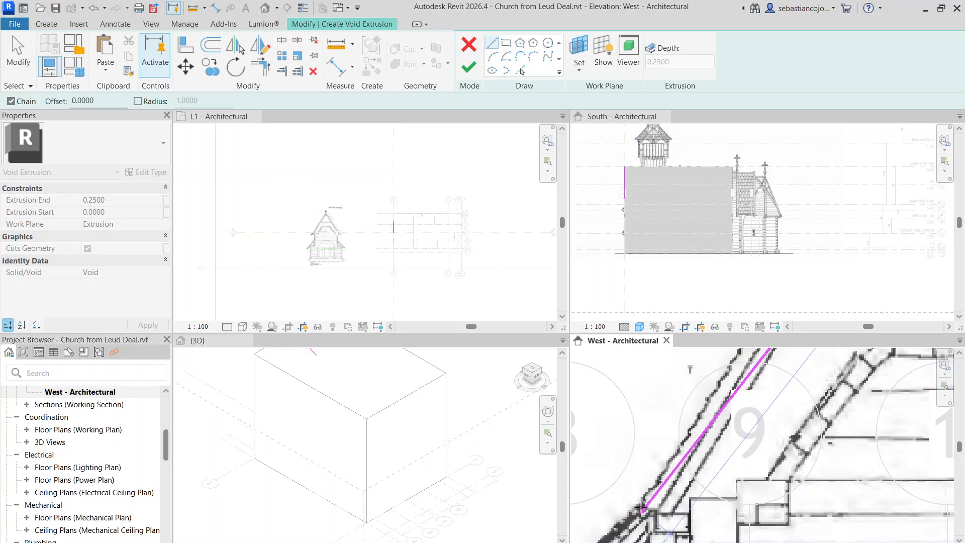
Continue the void profile with a line about 0.92 m long along the flared eave on the grid 10 side.
{"action": "middle_click_drag", "start_coordinate": [647, 500], "coordinate": [719, 392]}
{"action": "scroll", "coordinate": [720, 390], "scroll_direction": "down", "scroll_amount": 3}
{"action": "right_click", "coordinate": [703, 424]}
{"action": "key", "text": "Escape"}
{"action": "scroll", "coordinate": [673, 428], "scroll_direction": "up", "scroll_amount": 3}
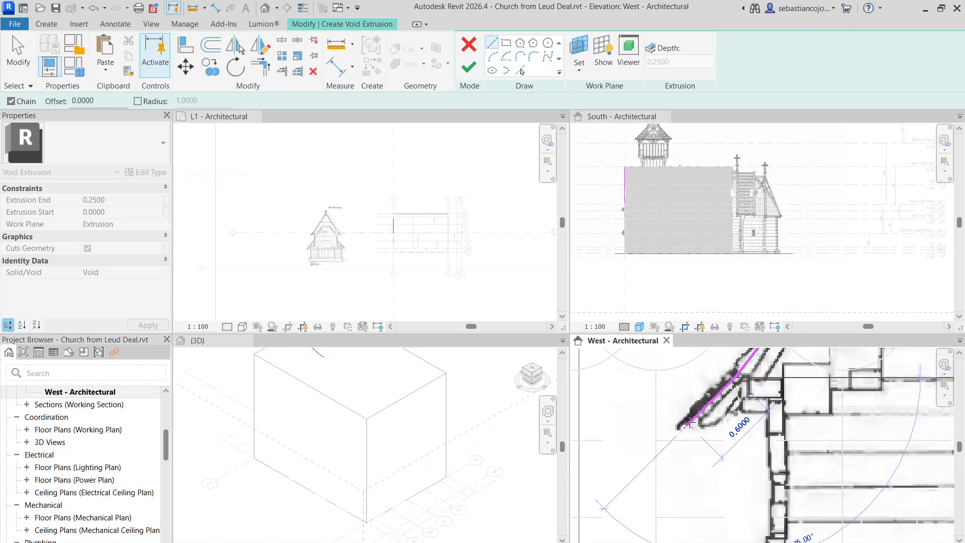
{"action": "scroll", "coordinate": [658, 437], "scroll_direction": "down", "scroll_amount": 3}
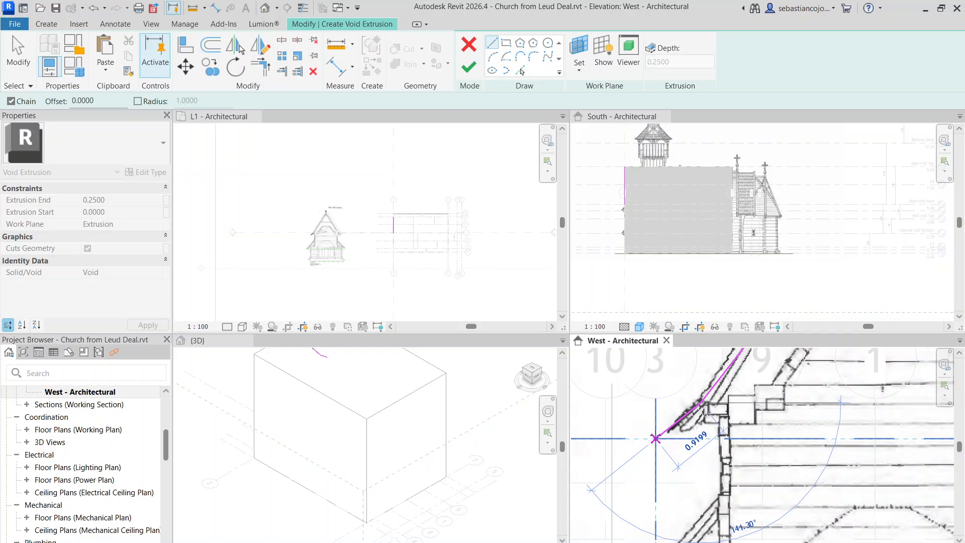
{"action": "scroll", "coordinate": [654, 437], "scroll_direction": "down", "scroll_amount": 4}
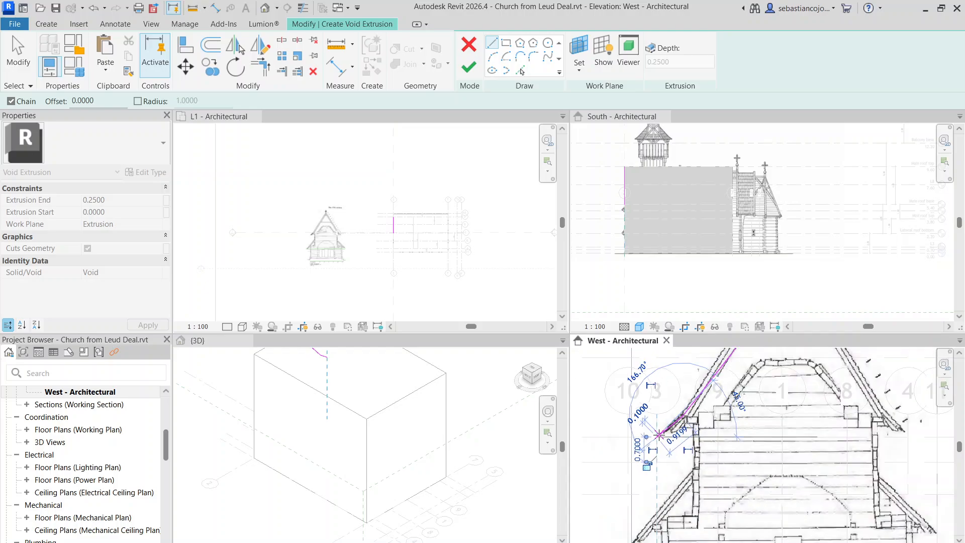
Continue the void profile horizontally to the body's grid 10 edge, straight up above the ridge, and across to the grid 11 edge.
{"action": "left_click", "coordinate": [646, 434]}
{"action": "middle_click_drag", "start_coordinate": [643, 356], "coordinate": [647, 421]}
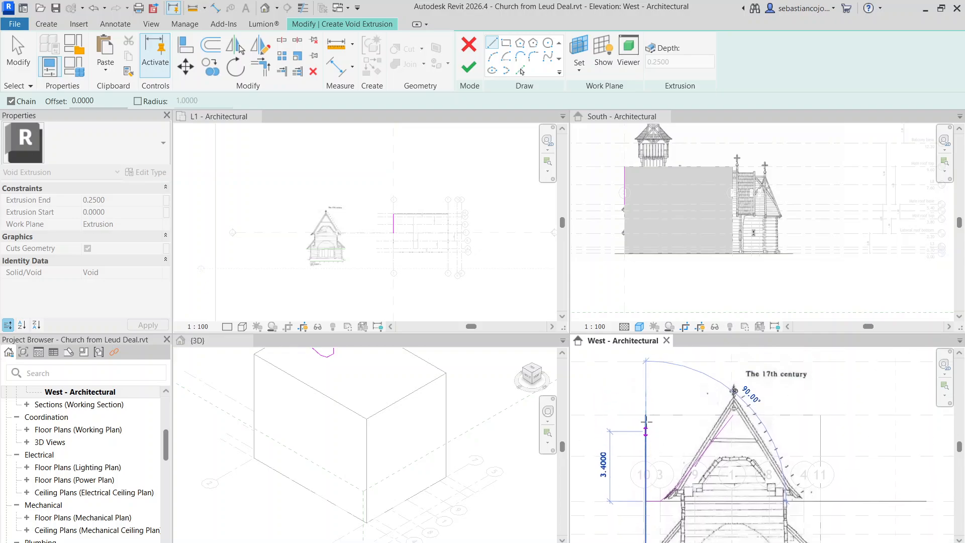
{"action": "left_click", "coordinate": [646, 402]}
{"action": "scroll", "coordinate": [646, 402], "scroll_direction": "up", "scroll_amount": 3}
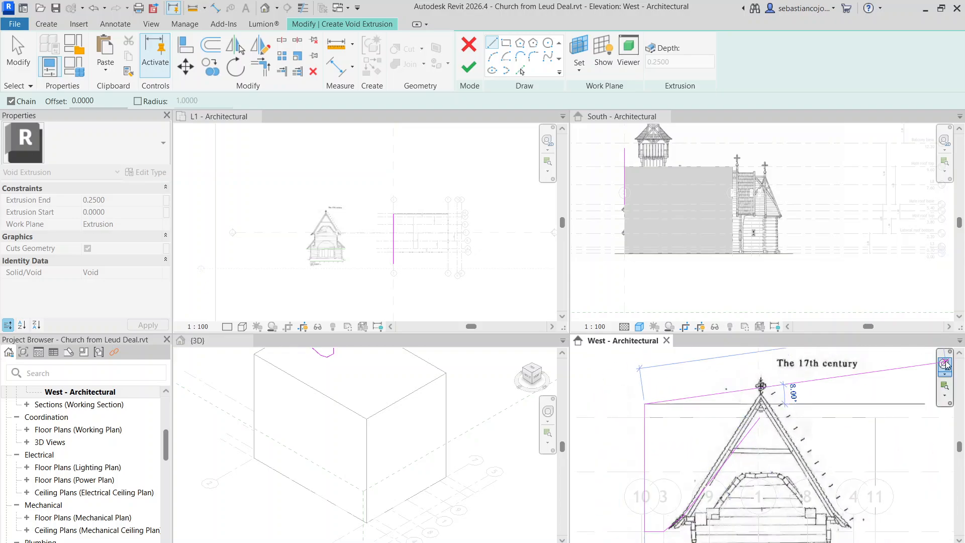
{"action": "middle_click_drag", "start_coordinate": [826, 387], "coordinate": [767, 355]}
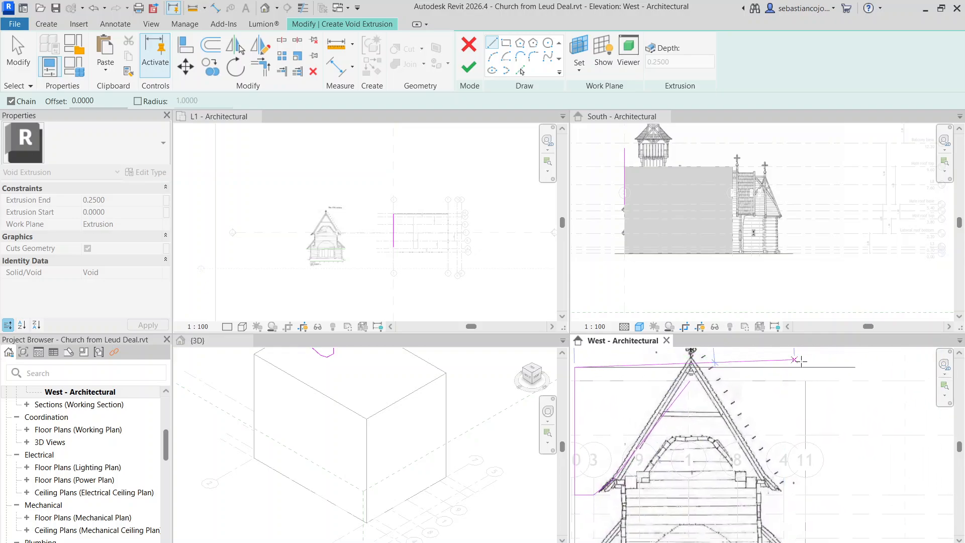
{"action": "left_click", "coordinate": [805, 445], "text": "shift"}
{"action": "key", "text": "Escape"}
{"action": "key", "text": "Escape"}
Mirror the four grid 10 side profile lines about a vertical axis drawn through the roof ridge.
{"action": "scroll", "coordinate": [708, 419], "scroll_direction": "down", "scroll_amount": 4}
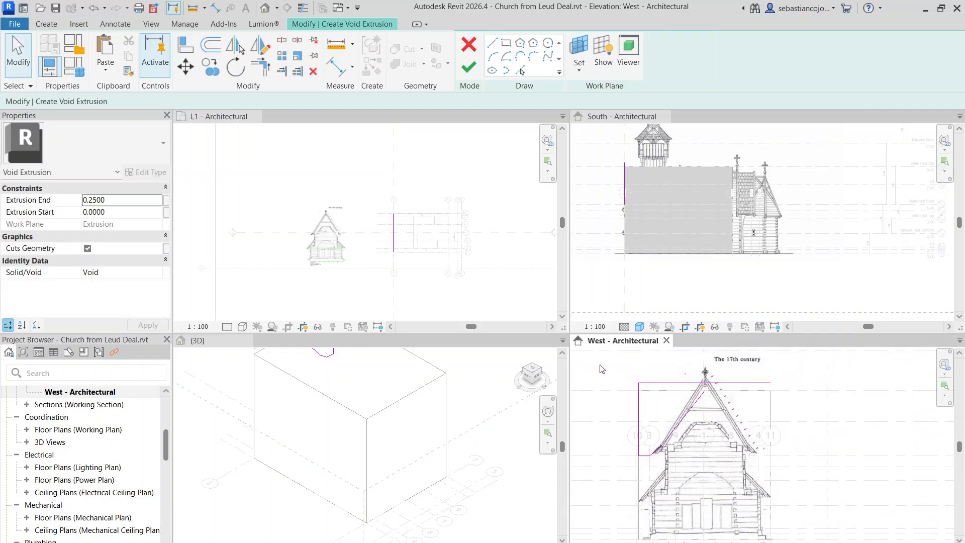
{"action": "left_click", "coordinate": [260, 44]}
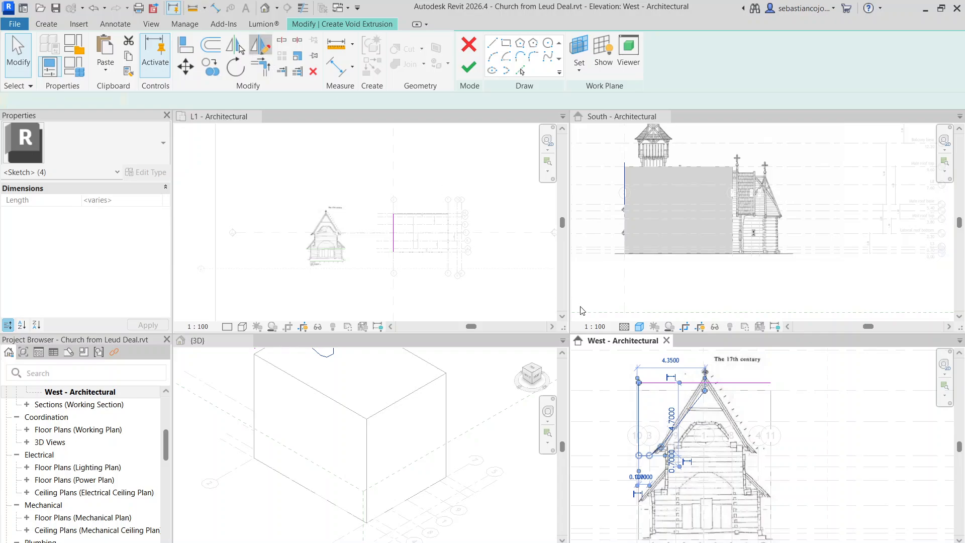
{"action": "scroll", "coordinate": [709, 399], "scroll_direction": "up", "scroll_amount": 2}
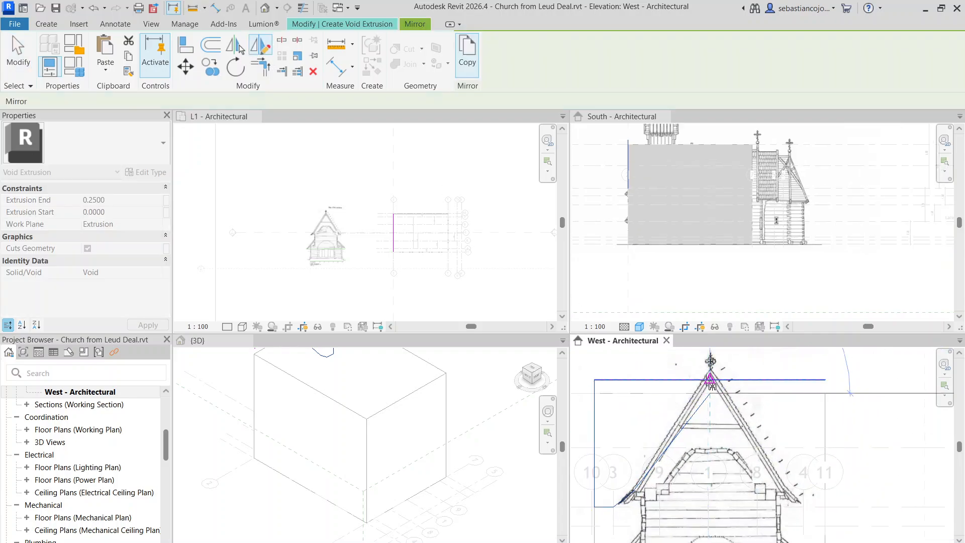
{"action": "left_click", "coordinate": [709, 380]}
{"action": "scroll", "coordinate": [709, 382], "scroll_direction": "down", "scroll_amount": 5}
{"action": "key", "text": "Escape"}
{"action": "scroll", "coordinate": [753, 427], "scroll_direction": "up", "scroll_amount": 2}
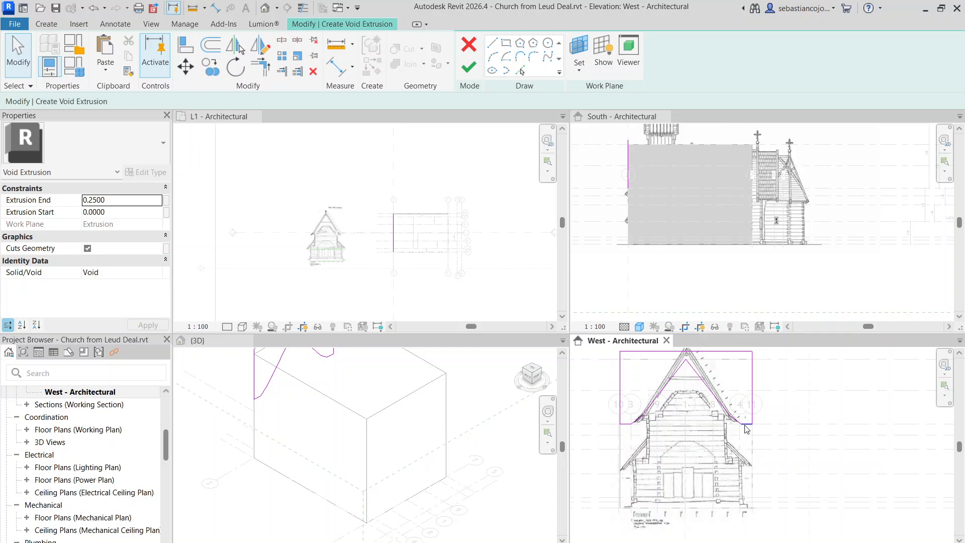
Raise the profile's lower horizontal lines on both sides to the drawn eave tips and finish the void sketch.
{"action": "scroll", "coordinate": [746, 428], "scroll_direction": "up", "scroll_amount": 2}
{"action": "scroll", "coordinate": [744, 447], "scroll_direction": "down", "scroll_amount": 2}
{"action": "scroll", "coordinate": [755, 384], "scroll_direction": "down", "scroll_amount": 2}
{"action": "middle_click_drag", "start_coordinate": [751, 440], "coordinate": [729, 489]}
{"action": "scroll", "coordinate": [699, 385], "scroll_direction": "up", "scroll_amount": 2}
{"action": "scroll", "coordinate": [713, 423], "scroll_direction": "up", "scroll_amount": 1}
{"action": "scroll", "coordinate": [709, 421], "scroll_direction": "up", "scroll_amount": 5}
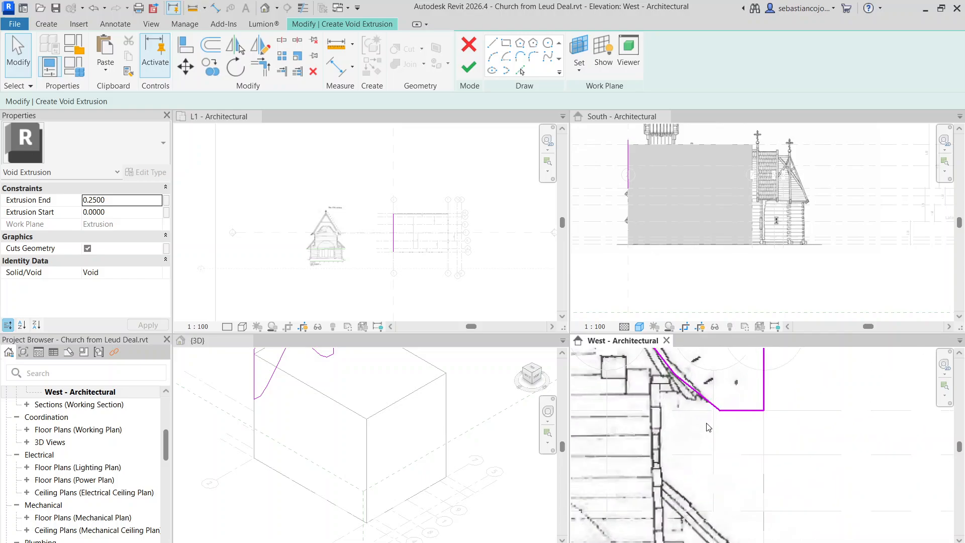
{"action": "left_click", "coordinate": [742, 401]}
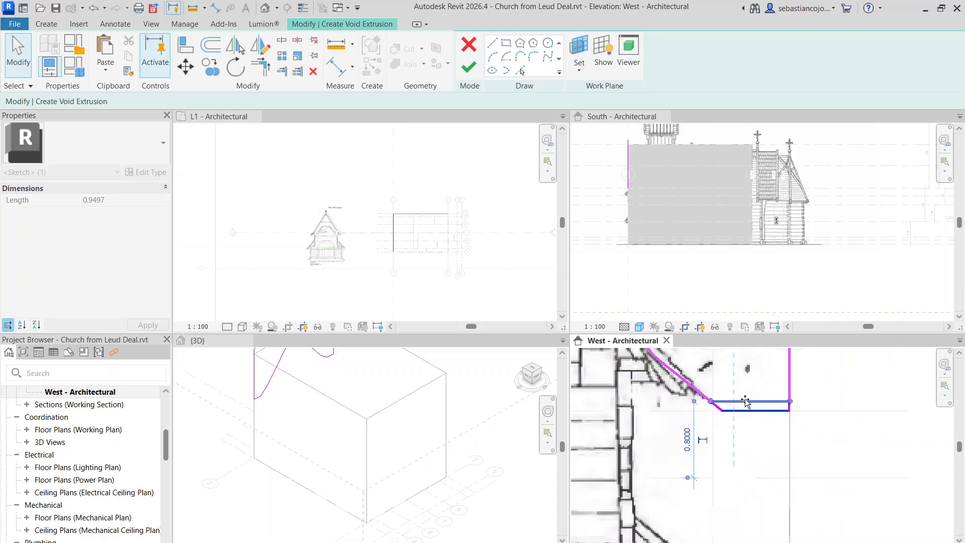
{"action": "key", "text": "Escape"}
{"action": "scroll", "coordinate": [704, 395], "scroll_direction": "down", "scroll_amount": 5}
{"action": "scroll", "coordinate": [664, 390], "scroll_direction": "up", "scroll_amount": 1}
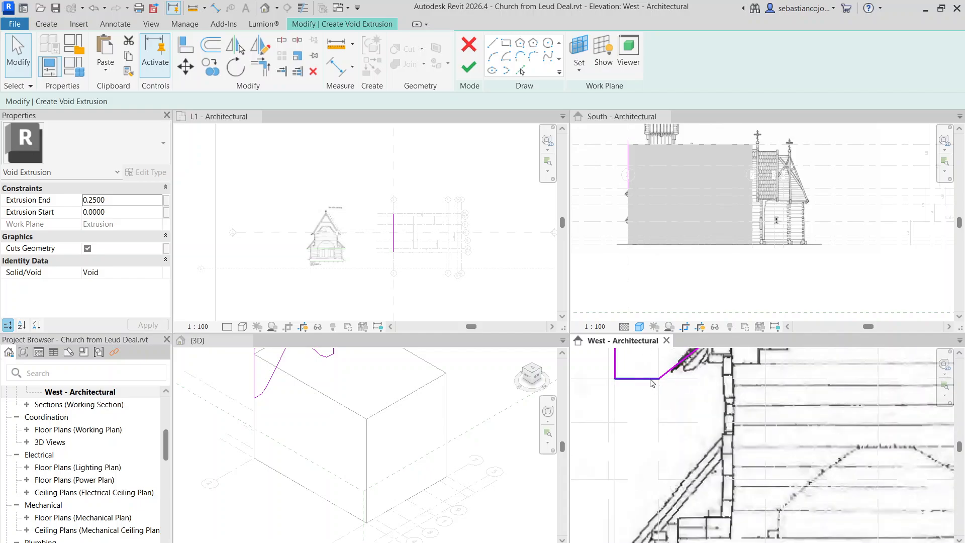
{"action": "left_click", "coordinate": [653, 380]}
{"action": "scroll", "coordinate": [722, 368], "scroll_direction": "up", "scroll_amount": 1}
{"action": "scroll", "coordinate": [722, 368], "scroll_direction": "down", "scroll_amount": 4}
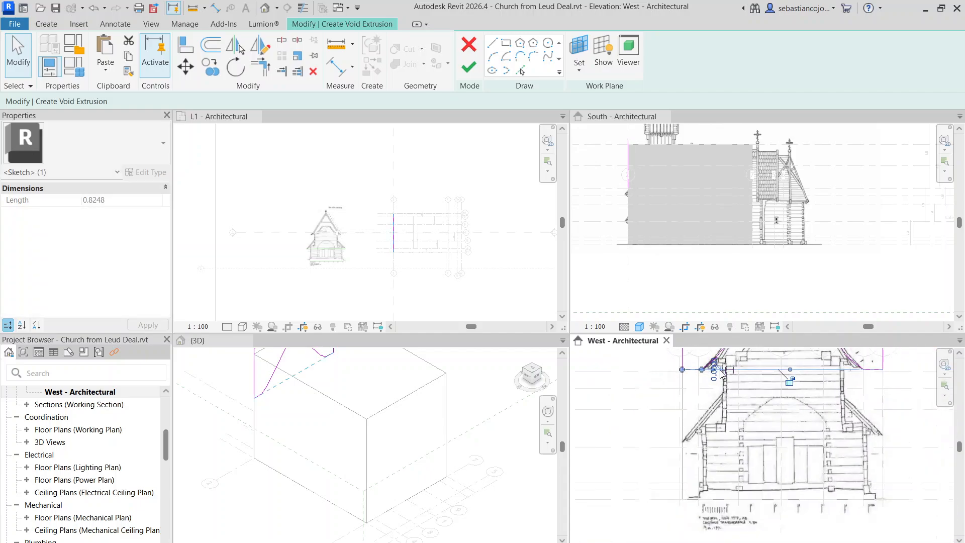
{"action": "key", "text": "Escape"}
{"action": "left_click", "coordinate": [478, 73]}
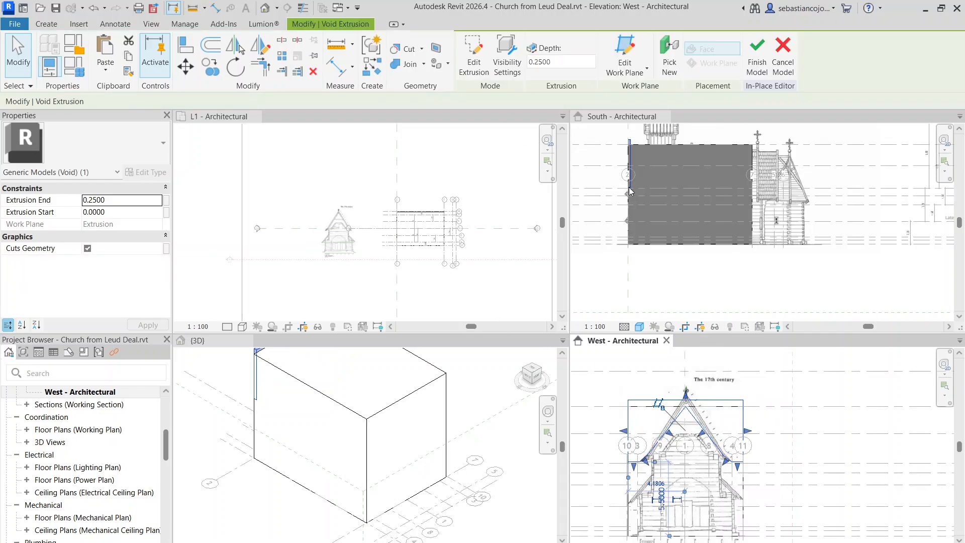
Try to stretch the void extrusion along the body in the South elevation.
{"action": "scroll", "coordinate": [631, 181], "scroll_direction": "up", "scroll_amount": 5}
{"action": "scroll", "coordinate": [628, 173], "scroll_direction": "down", "scroll_amount": 3}
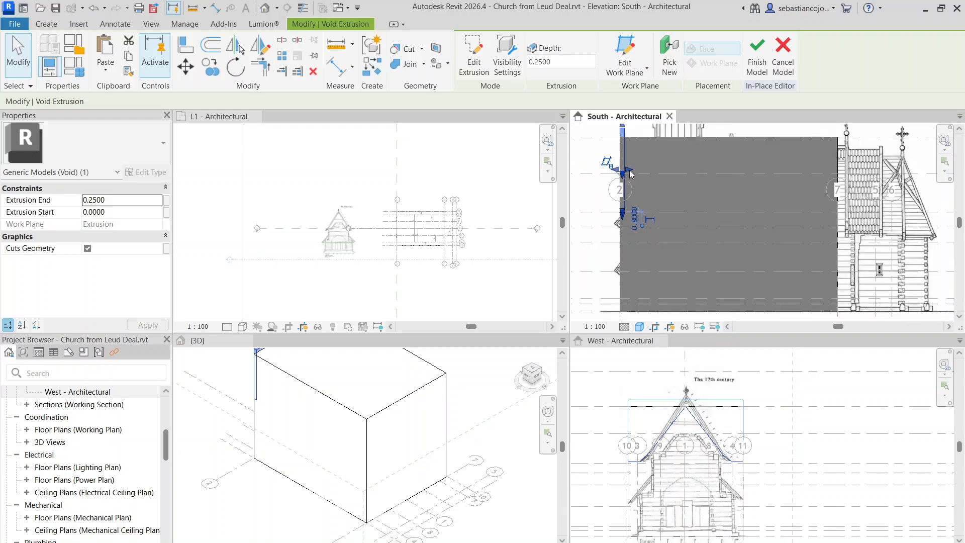
{"action": "left_click_drag", "start_coordinate": [836, 171], "coordinate": [635, 199]}
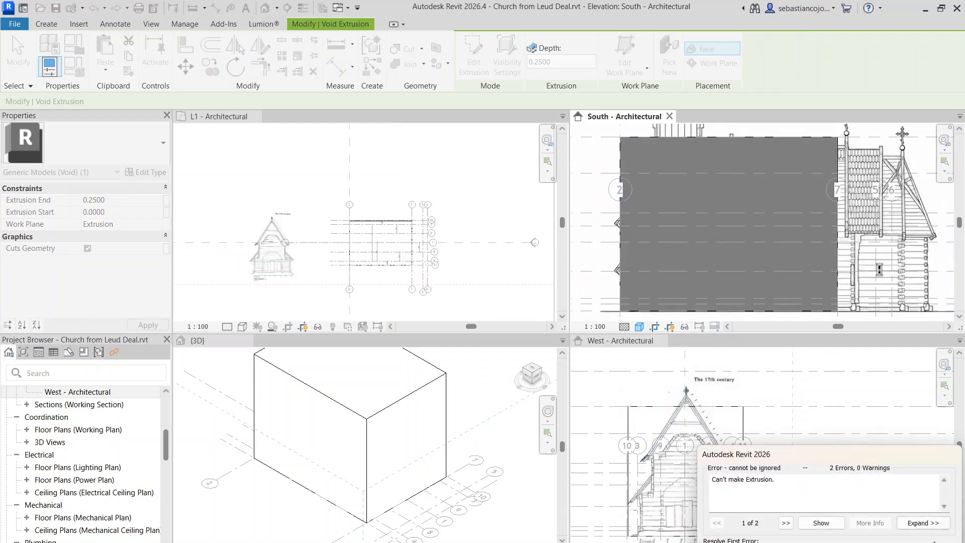
{"action": "left_click", "coordinate": [933, 541]}
Stretch the void extrusion from grid 2 to grid 7 in the South elevation, making it 12 m deep.
{"action": "scroll", "coordinate": [635, 193], "scroll_direction": "up", "scroll_amount": 3}
{"action": "left_click", "coordinate": [609, 146]}
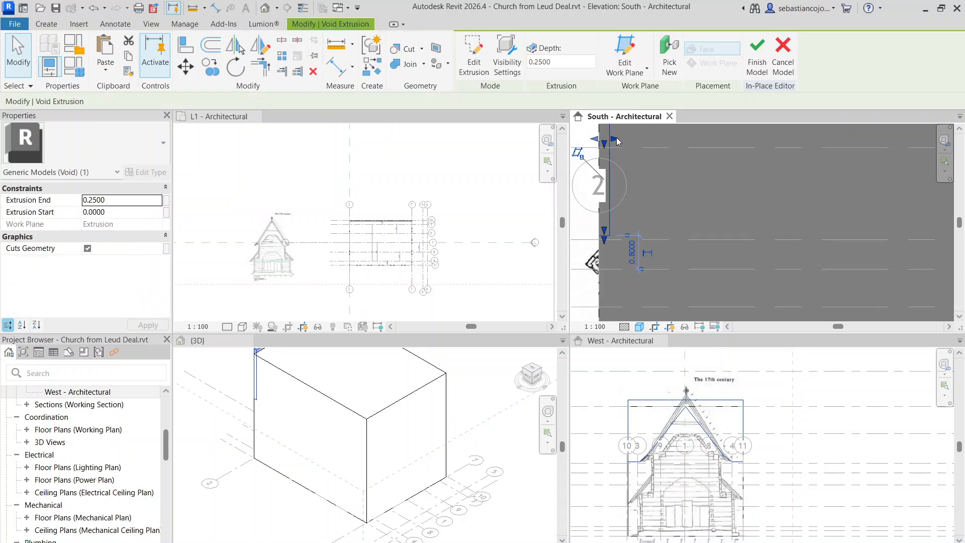
{"action": "left_click_drag", "start_coordinate": [615, 139], "coordinate": [869, 163]}
{"action": "scroll", "coordinate": [869, 163], "scroll_direction": "down", "scroll_amount": 5}
{"action": "middle_click_drag", "start_coordinate": [869, 162], "coordinate": [726, 239]}
{"action": "scroll", "coordinate": [793, 198], "scroll_direction": "up", "scroll_amount": 2}
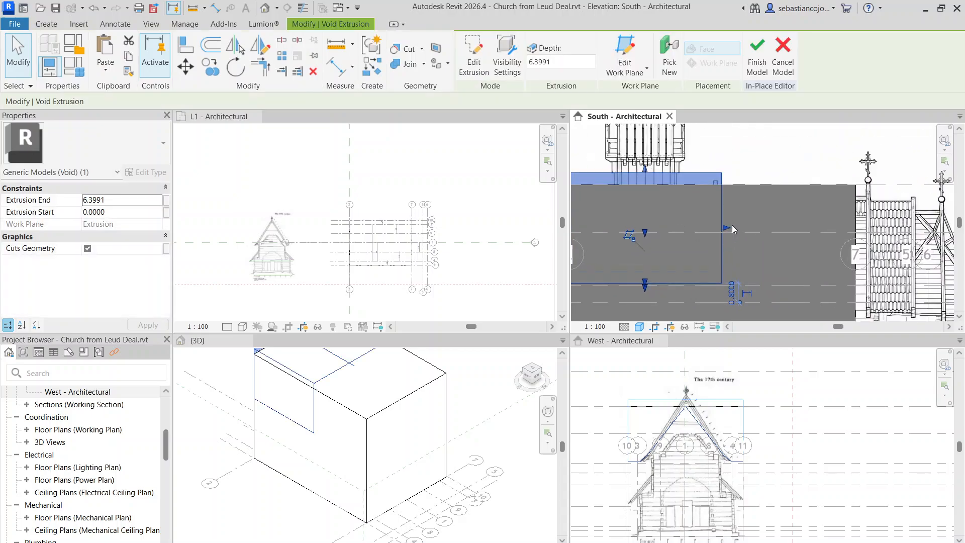
{"action": "left_click_drag", "start_coordinate": [728, 228], "coordinate": [855, 213]}
{"action": "left_click", "coordinate": [818, 141]}
{"action": "scroll", "coordinate": [807, 168], "scroll_direction": "down", "scroll_amount": 3}
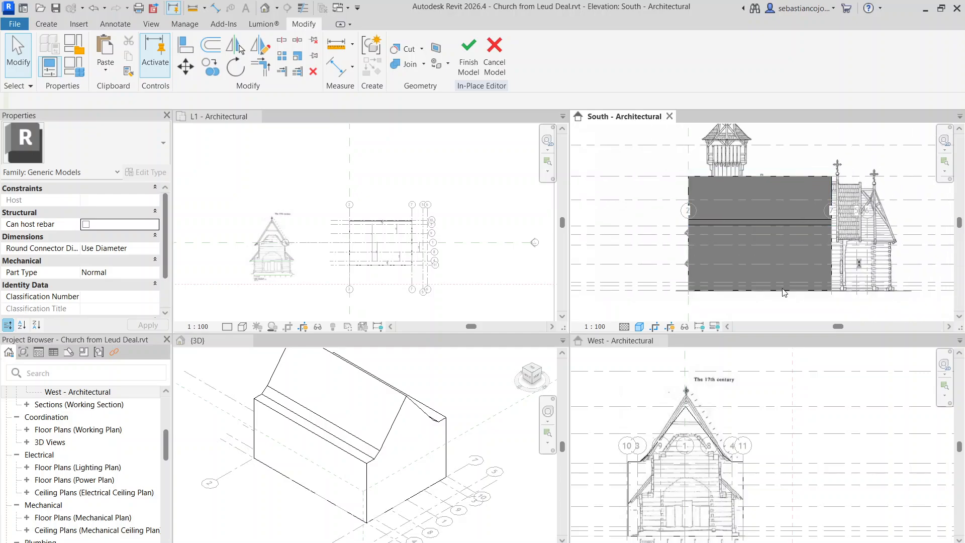
Display the South elevation in the Hidden Line visual style.
{"action": "left_click", "coordinate": [639, 327]}
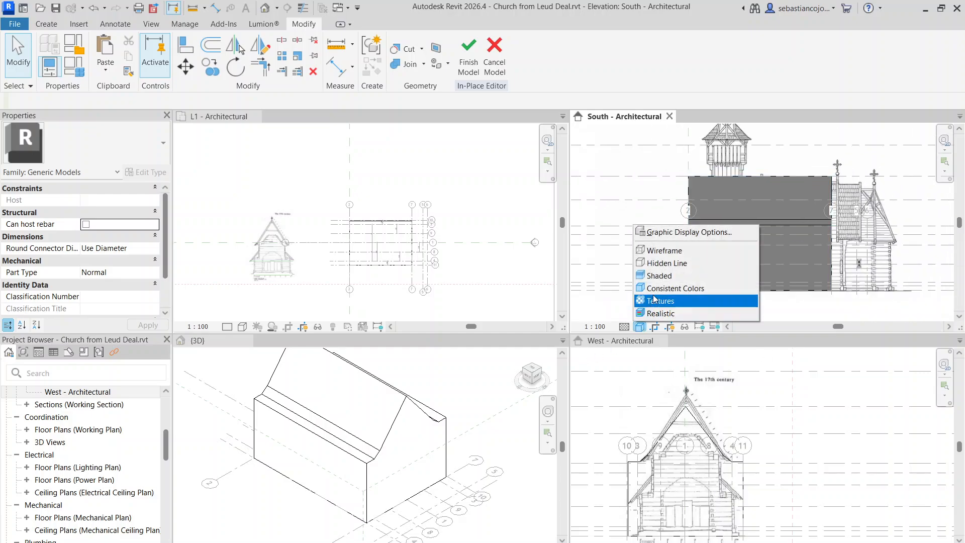
{"action": "left_click", "coordinate": [664, 263]}
{"action": "scroll", "coordinate": [736, 181], "scroll_direction": "up", "scroll_amount": 1}
{"action": "left_click", "coordinate": [737, 177]}
{"action": "key", "text": "Escape"}
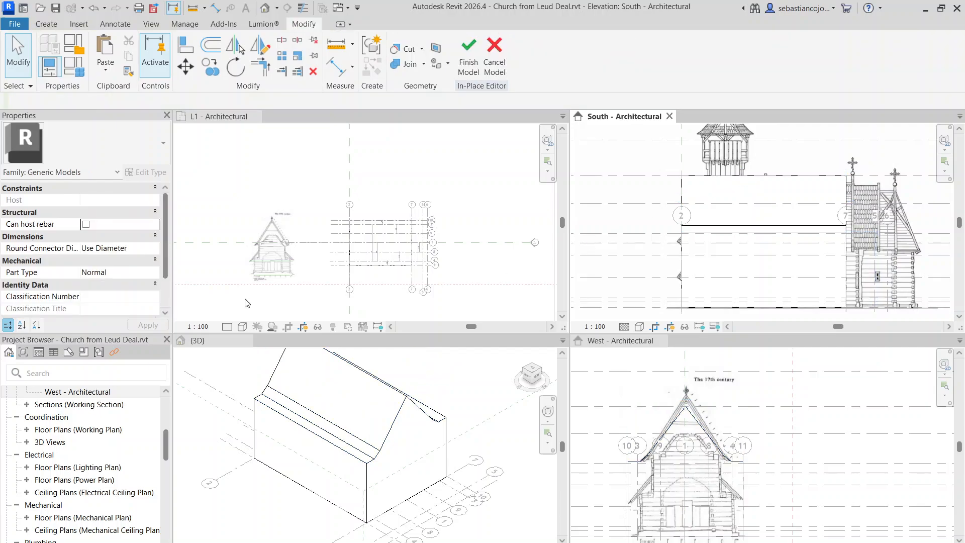
Examine the roof cut on the body in 3D and the body's outline against the lower eaves in the West elevation.
{"action": "scroll", "coordinate": [398, 415], "scroll_direction": "down", "scroll_amount": 3}
{"action": "scroll", "coordinate": [360, 394], "scroll_direction": "up", "scroll_amount": 3}
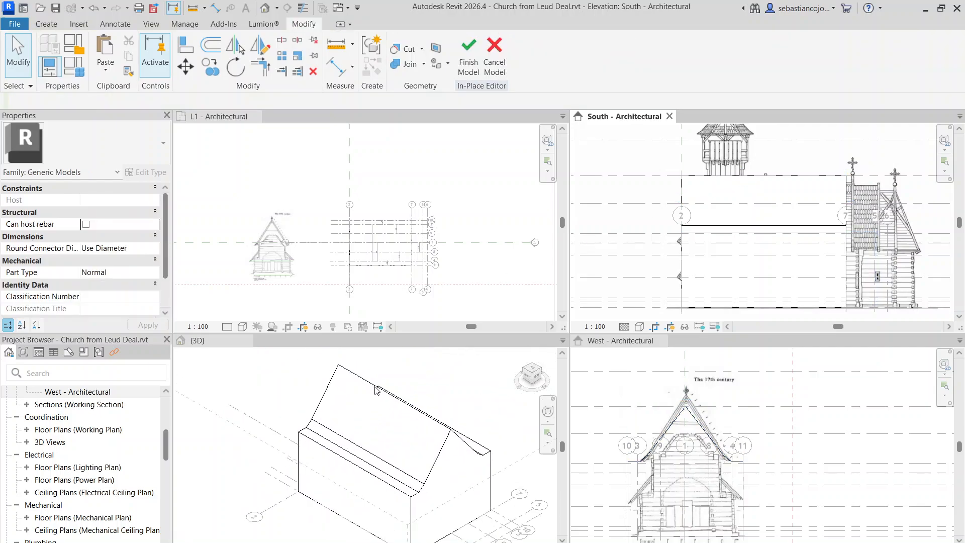
{"action": "left_click", "coordinate": [385, 390]}
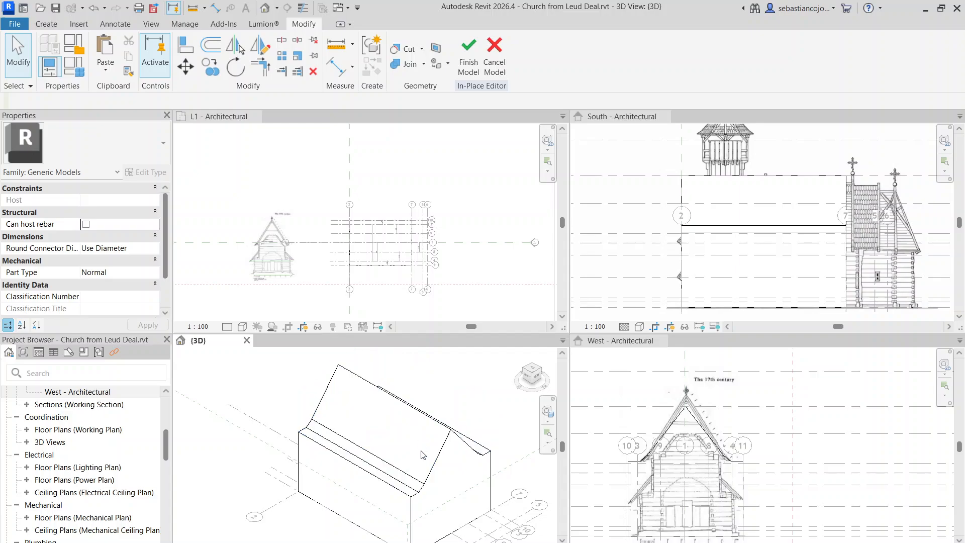
{"action": "right_click", "coordinate": [422, 421]}
{"action": "key", "text": "Escape"}
{"action": "left_click", "coordinate": [392, 400]}
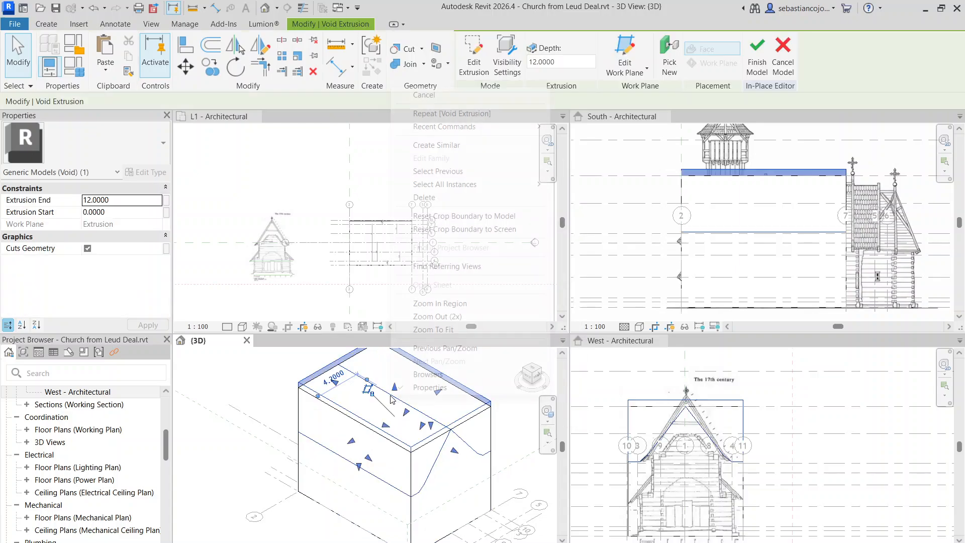
{"action": "middle_click_drag", "start_coordinate": [751, 443], "coordinate": [758, 450]}
{"action": "scroll", "coordinate": [696, 397], "scroll_direction": "down", "scroll_amount": 3}
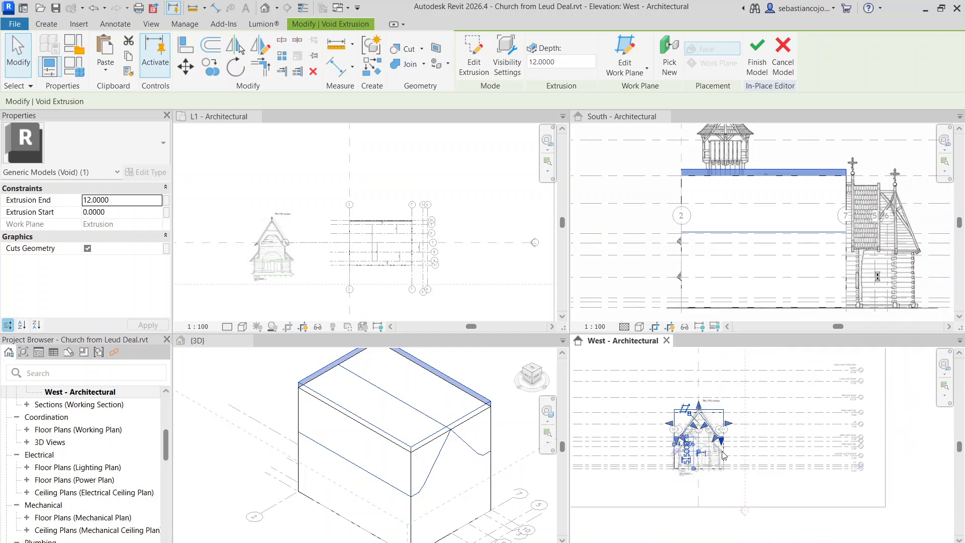
{"action": "left_click", "coordinate": [730, 477]}
{"action": "middle_click_drag", "start_coordinate": [731, 481], "coordinate": [713, 403]}
{"action": "scroll", "coordinate": [703, 395], "scroll_direction": "up", "scroll_amount": 5}
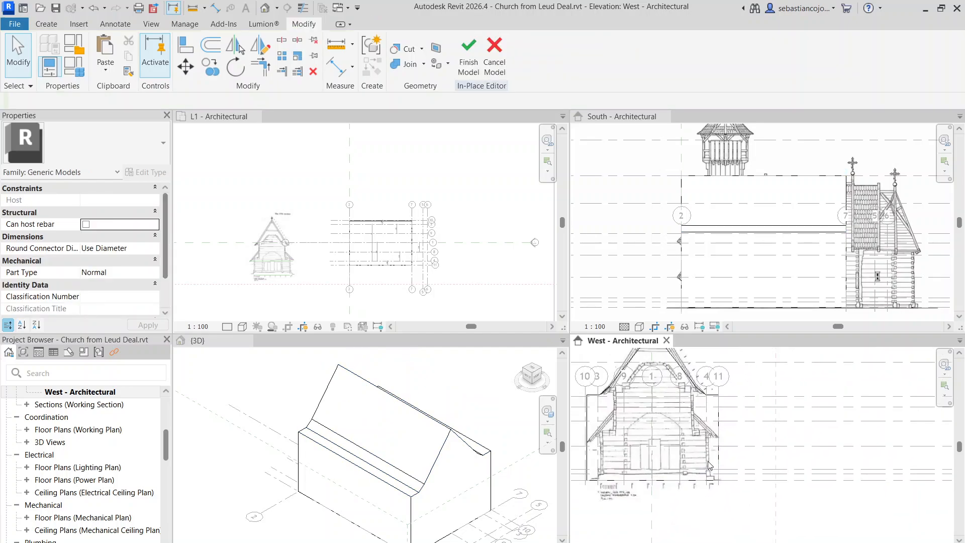
{"action": "scroll", "coordinate": [641, 373], "scroll_direction": "up", "scroll_amount": 3}
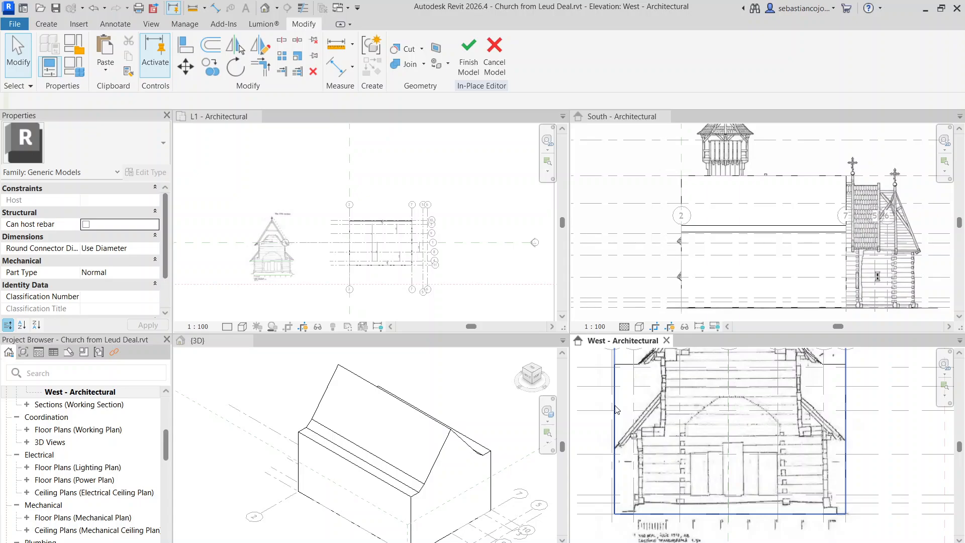
{"action": "left_click", "coordinate": [623, 386]}
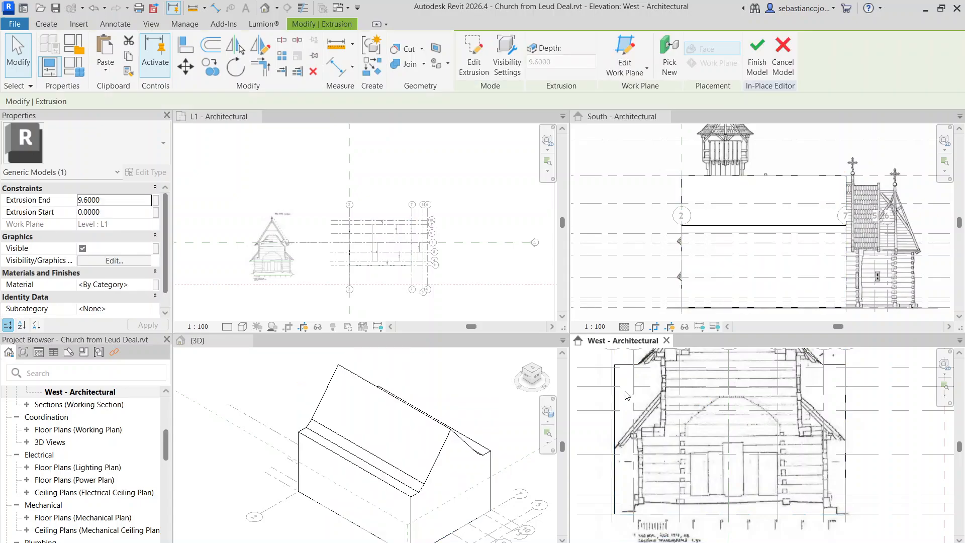
{"action": "key", "text": "Escape"}
Start another void extrusion in the West elevation, picking the body's west end face as its work plane.
{"action": "left_click", "coordinate": [53, 27]}
{"action": "left_click", "coordinate": [246, 53]}
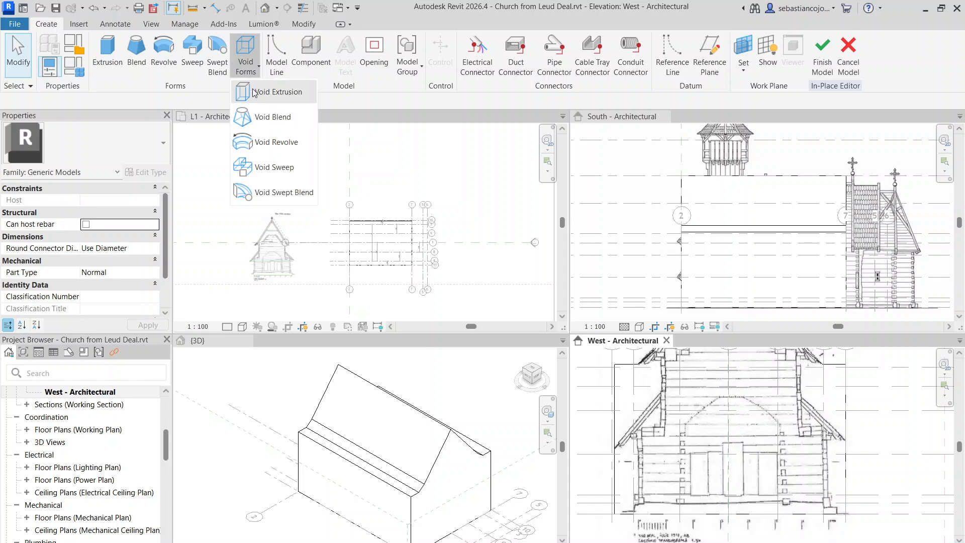
{"action": "left_click", "coordinate": [256, 94]}
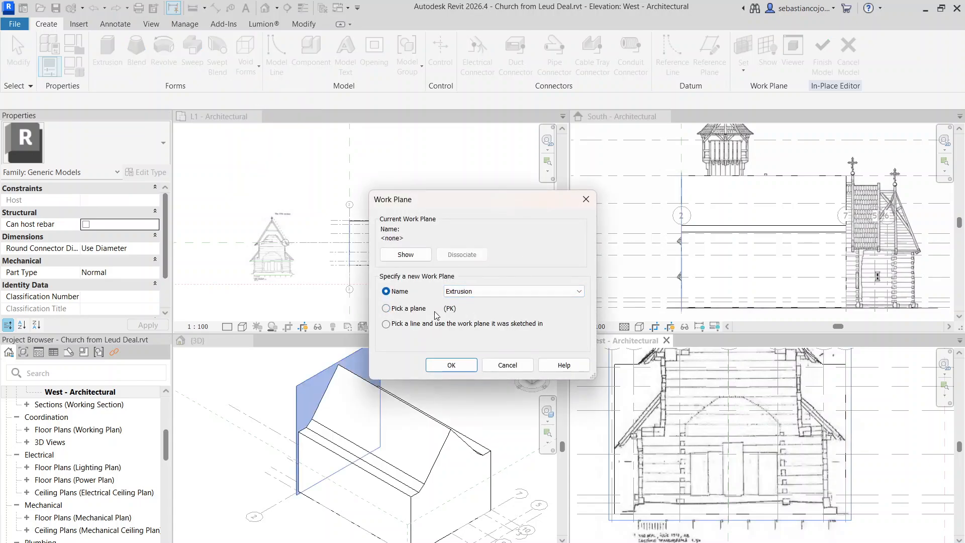
{"action": "left_click", "coordinate": [451, 365]}
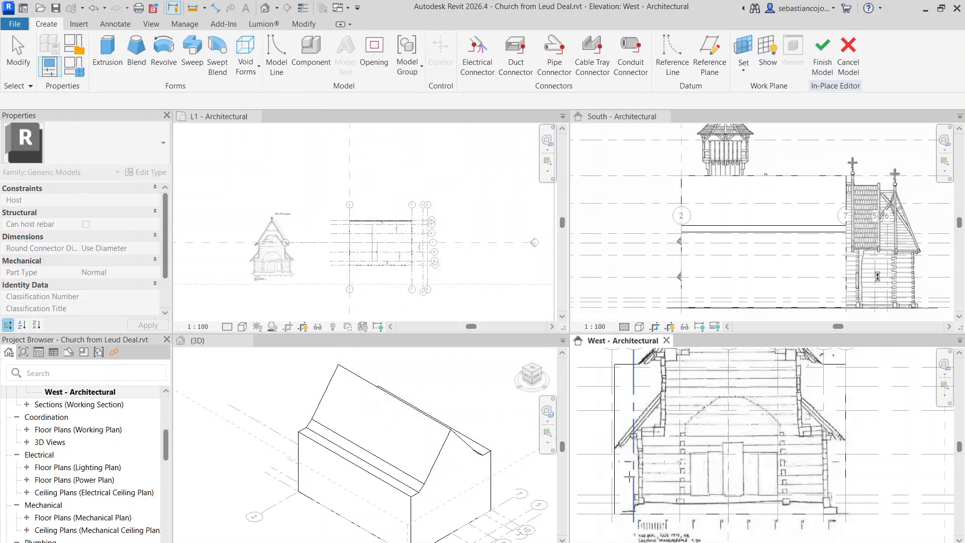
{"action": "left_click", "coordinate": [617, 411]}
{"action": "middle_click_drag", "start_coordinate": [698, 413], "coordinate": [668, 430]}
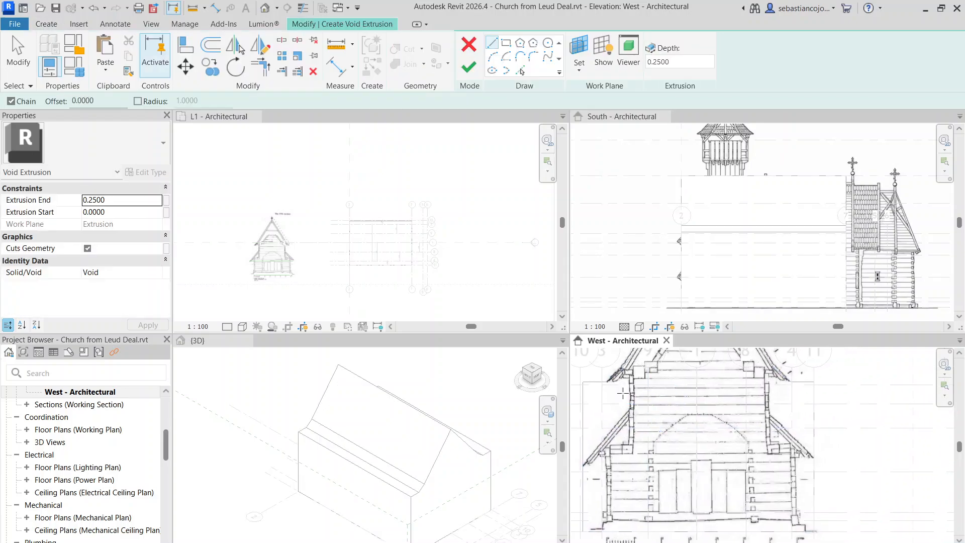
{"action": "scroll", "coordinate": [634, 405], "scroll_direction": "up", "scroll_amount": 3}
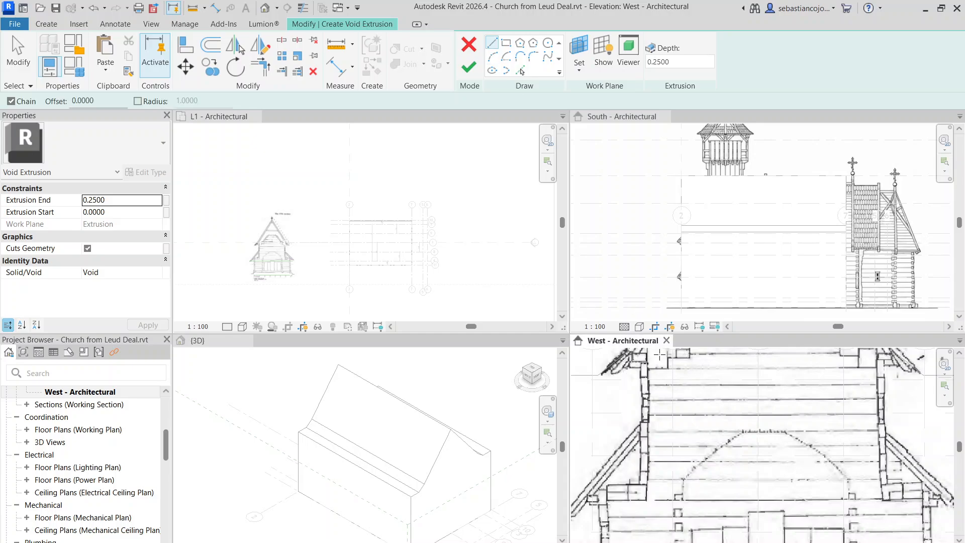
{"action": "scroll", "coordinate": [658, 417], "scroll_direction": "down", "scroll_amount": 3}
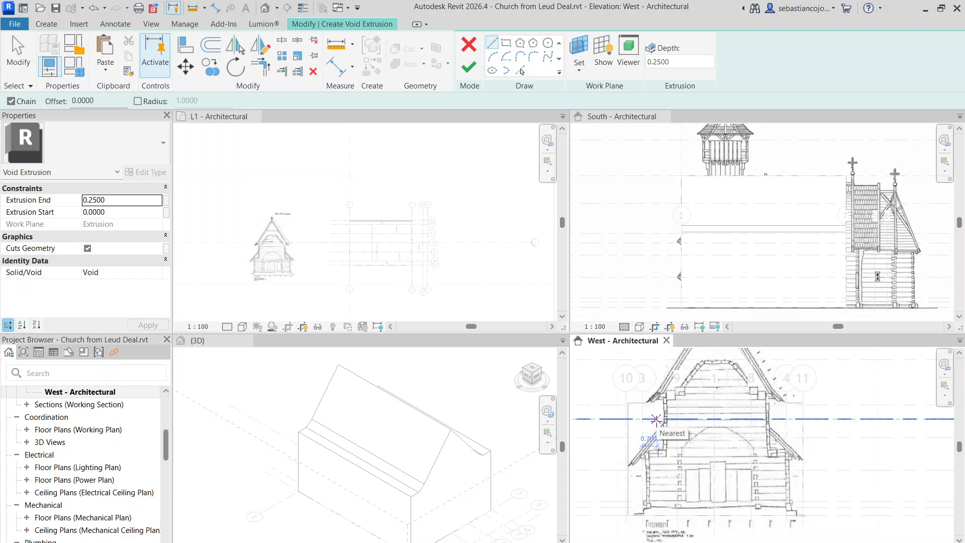
Cancel the void extrusion sketch in progress in the West elevation.
{"action": "key", "text": "Escape"}
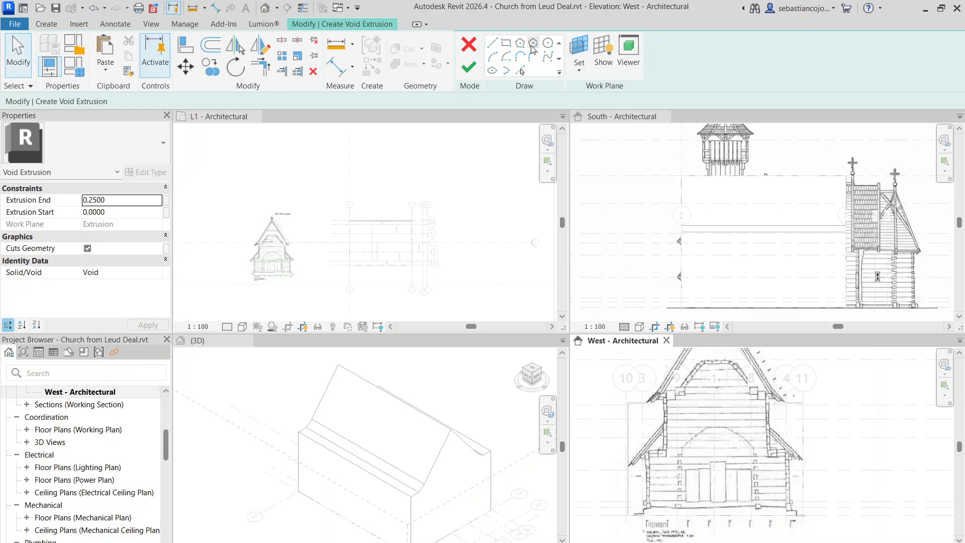
{"action": "left_click", "coordinate": [469, 46]}
{"action": "scroll", "coordinate": [673, 433], "scroll_direction": "down", "scroll_amount": 1}
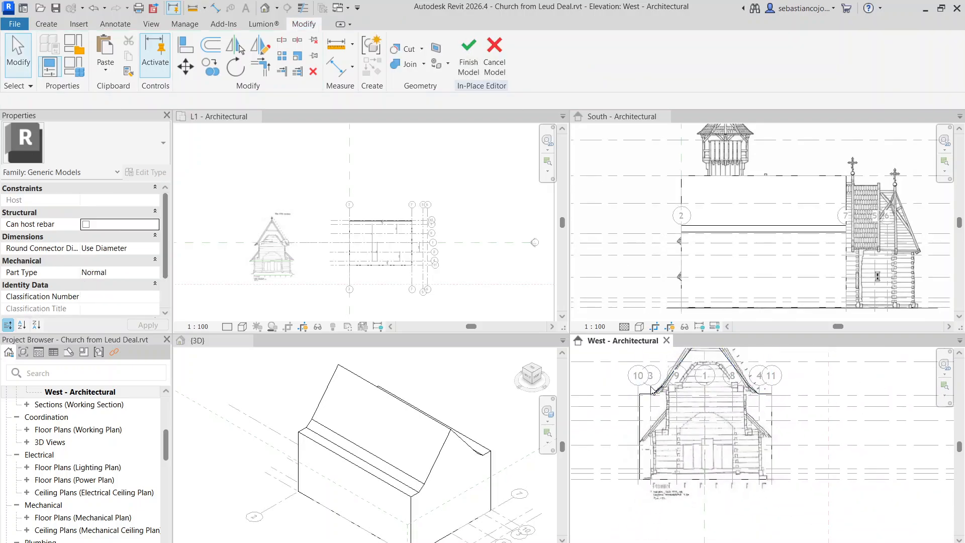
{"action": "scroll", "coordinate": [656, 393], "scroll_direction": "up", "scroll_amount": 1}
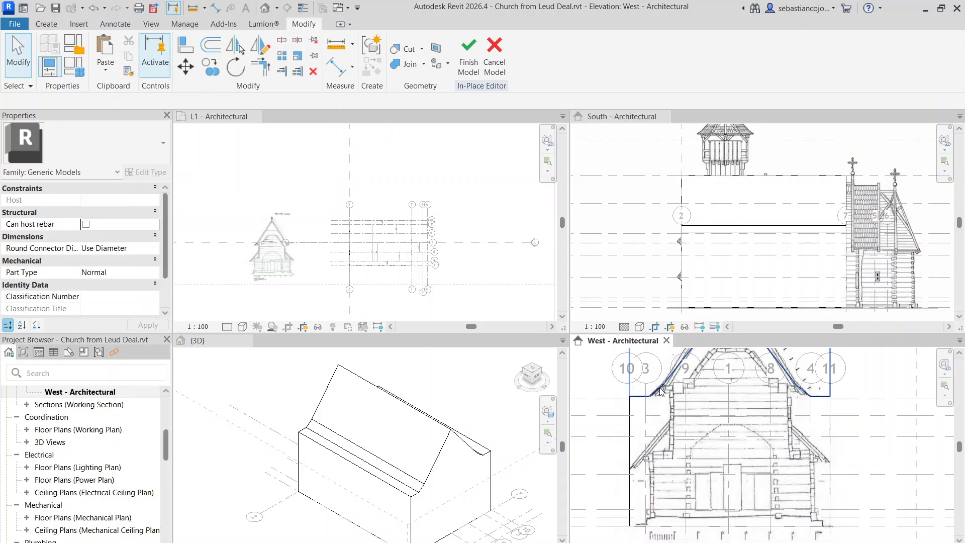
{"action": "scroll", "coordinate": [639, 428], "scroll_direction": "up", "scroll_amount": 1}
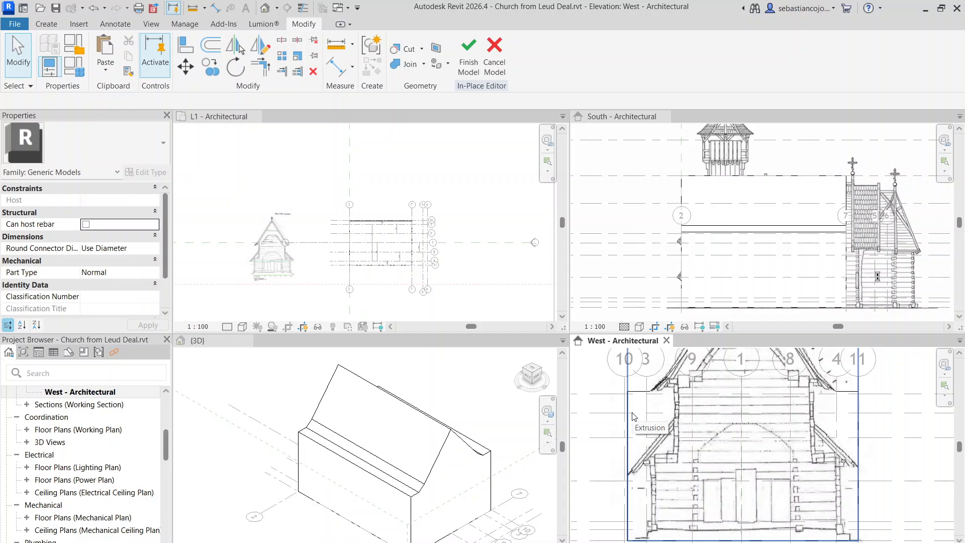
{"action": "left_click", "coordinate": [631, 412]}
{"action": "scroll", "coordinate": [631, 405], "scroll_direction": "up", "scroll_amount": 2}
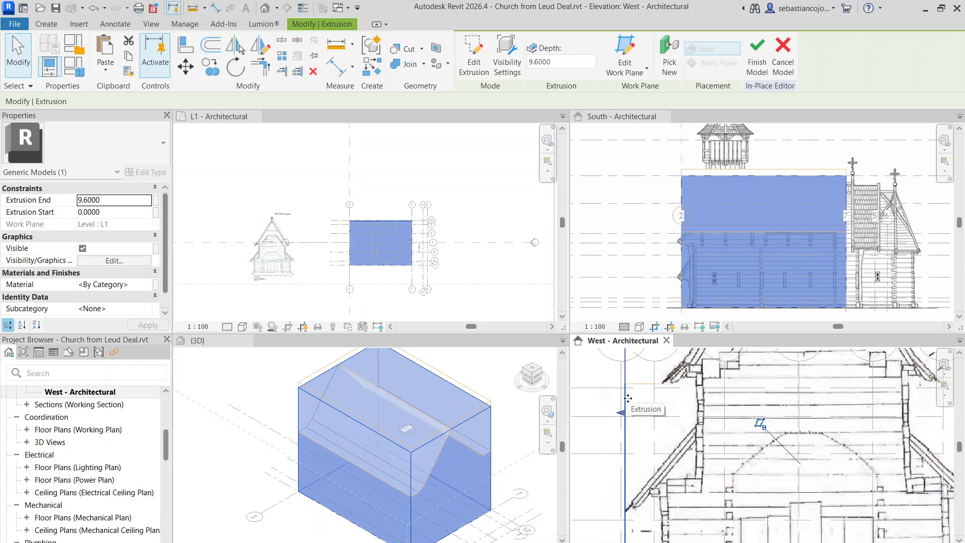
{"action": "double_click", "coordinate": [627, 398]}
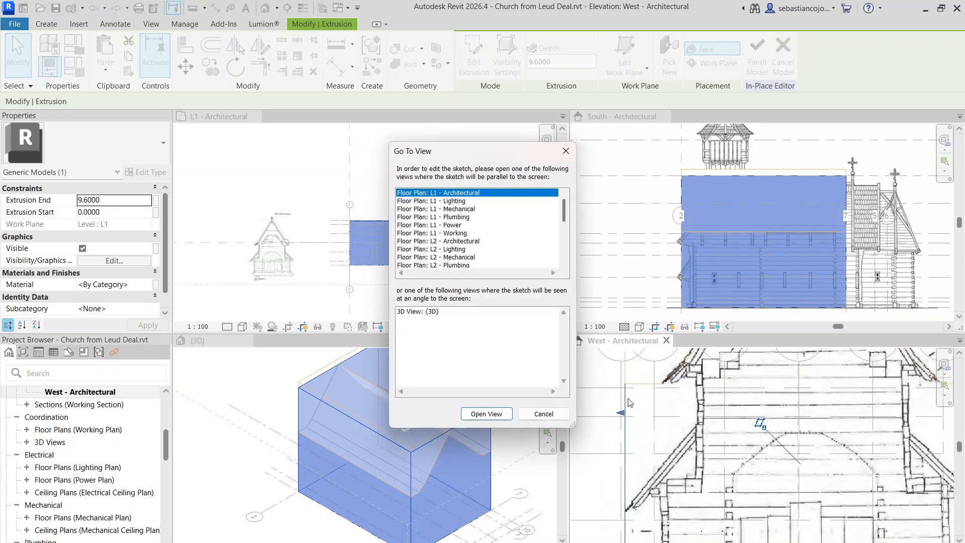
{"action": "key", "text": "Escape"}
{"action": "scroll", "coordinate": [586, 418], "scroll_direction": "down", "scroll_amount": 3}
{"action": "left_click", "coordinate": [586, 417]}
{"action": "scroll", "coordinate": [616, 409], "scroll_direction": "up", "scroll_amount": 2}
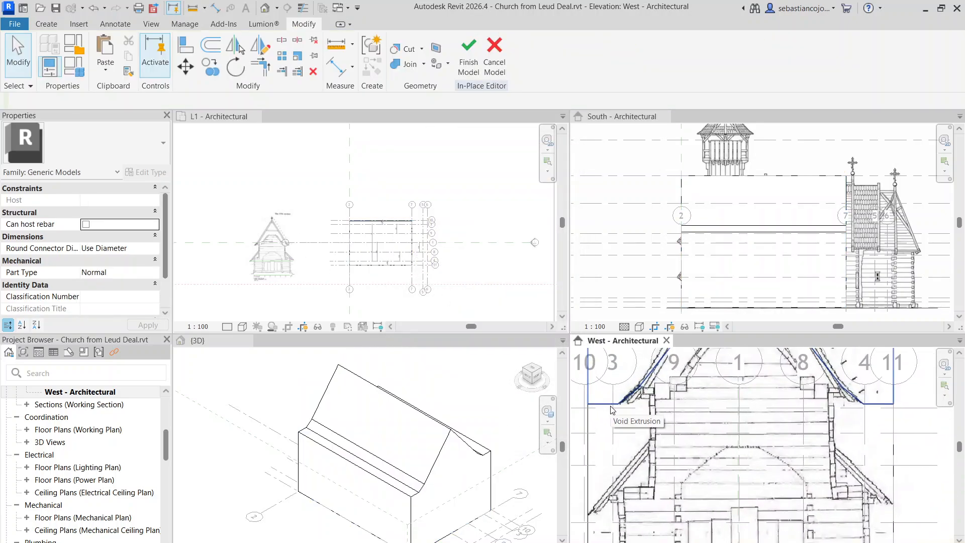
{"action": "left_click", "coordinate": [614, 408]}
{"action": "key", "text": "Escape"}
{"action": "scroll", "coordinate": [612, 407], "scroll_direction": "up", "scroll_amount": 4}
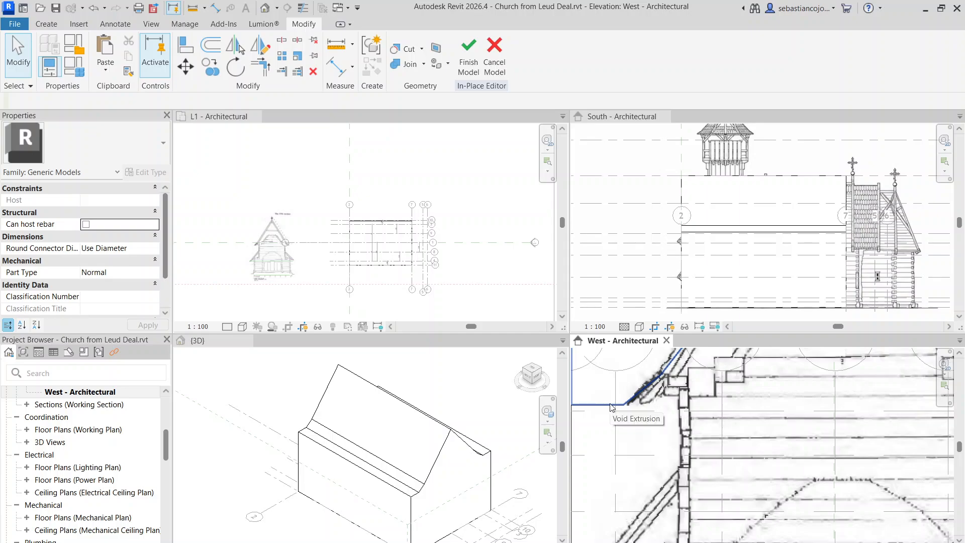
{"action": "scroll", "coordinate": [612, 409], "scroll_direction": "down", "scroll_amount": 4}
{"action": "scroll", "coordinate": [615, 424], "scroll_direction": "down", "scroll_amount": 2}
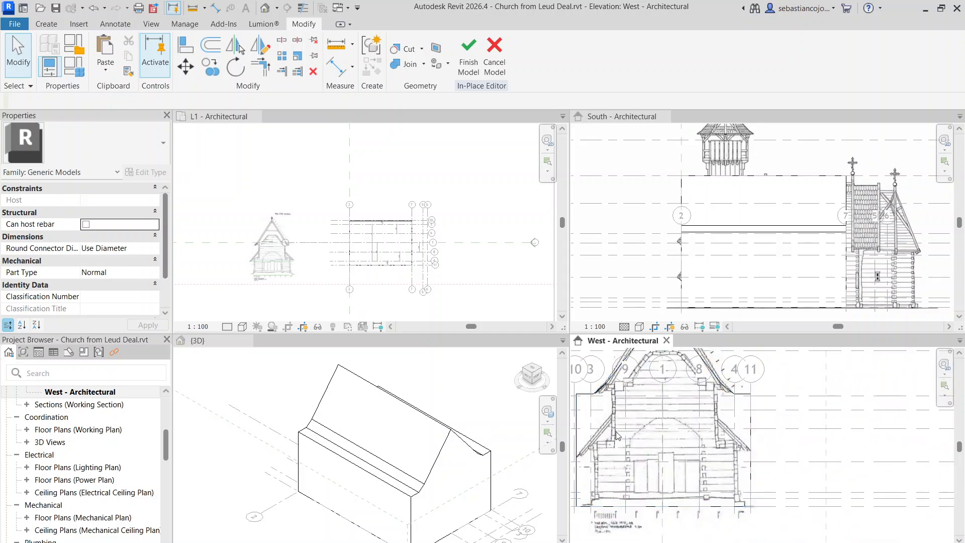
{"action": "middle_click_drag", "start_coordinate": [632, 439], "coordinate": [659, 436]}
{"action": "scroll", "coordinate": [583, 393], "scroll_direction": "up", "scroll_amount": 1}
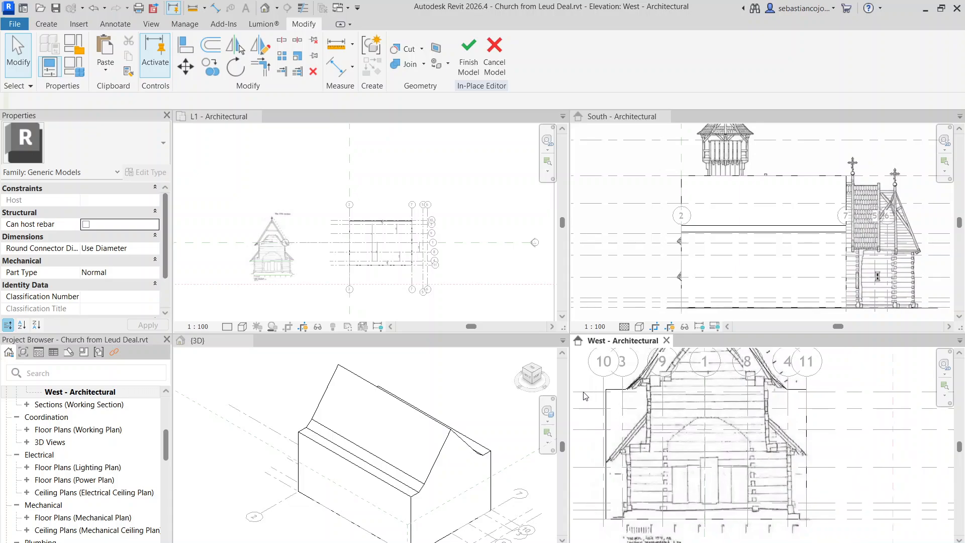
{"action": "scroll", "coordinate": [585, 395], "scroll_direction": "up", "scroll_amount": 2}
{"action": "left_click", "coordinate": [614, 421]}
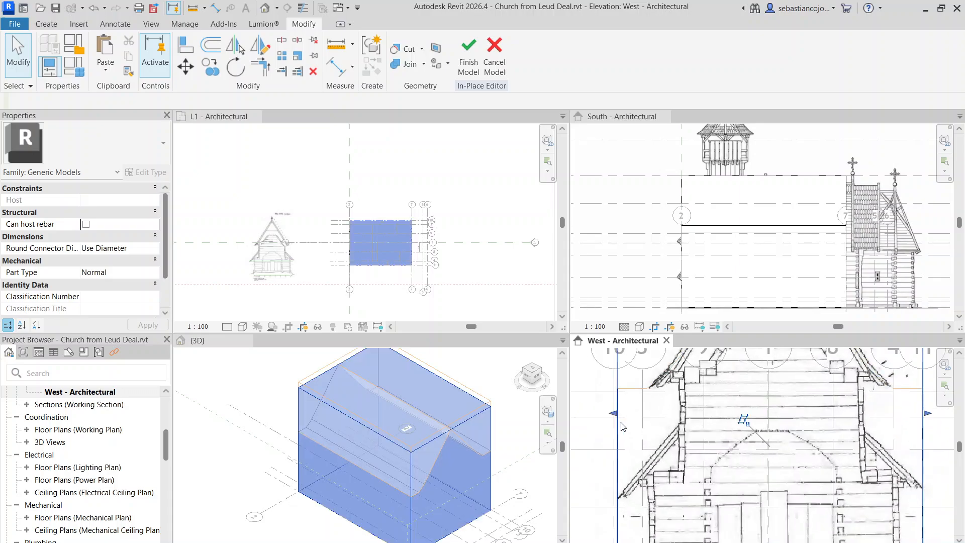
{"action": "key", "text": "Escape"}
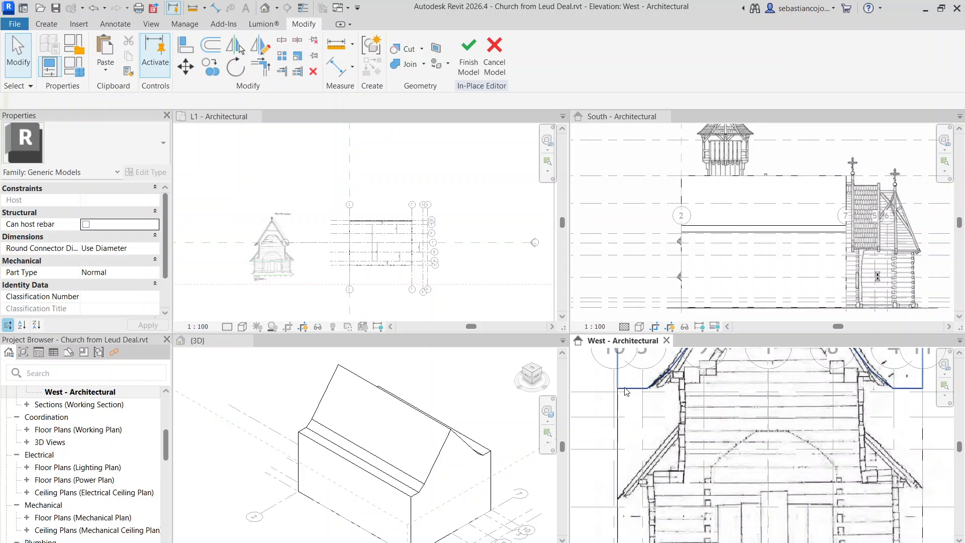
Start another void extrusion similar to the existing roof void, picking the body's west end face as its work plane.
{"action": "left_click", "coordinate": [616, 381]}
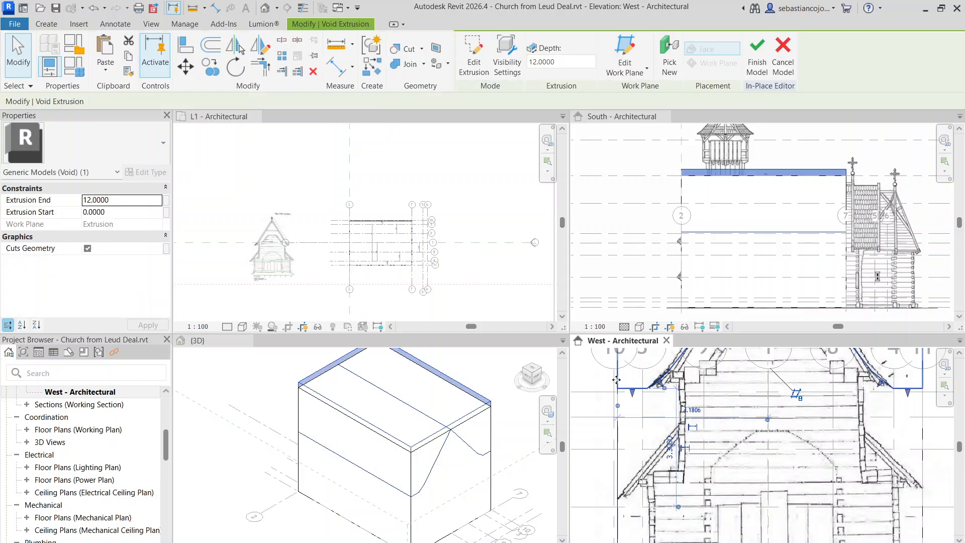
{"action": "scroll", "coordinate": [616, 381], "scroll_direction": "down", "scroll_amount": 2}
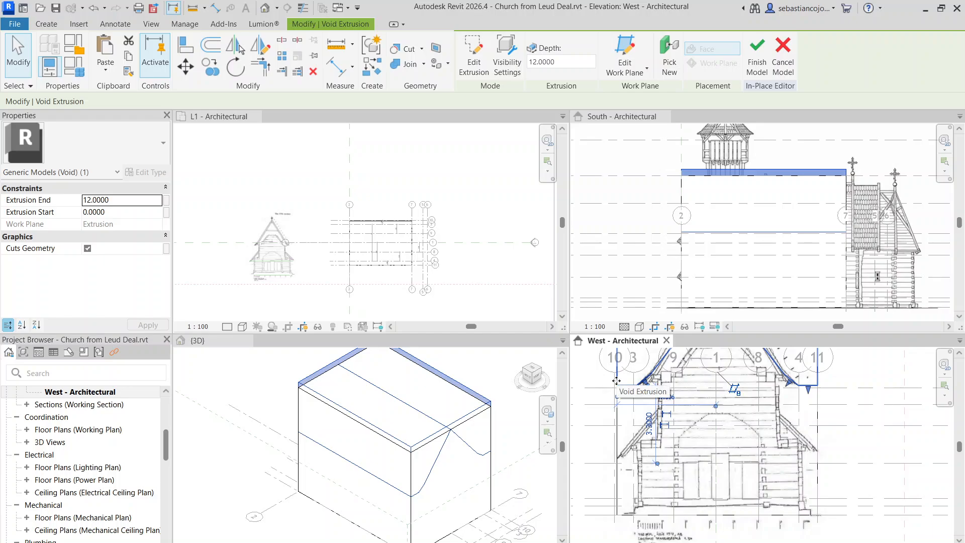
{"action": "right_click", "coordinate": [616, 381]}
{"action": "left_click", "coordinate": [653, 162]}
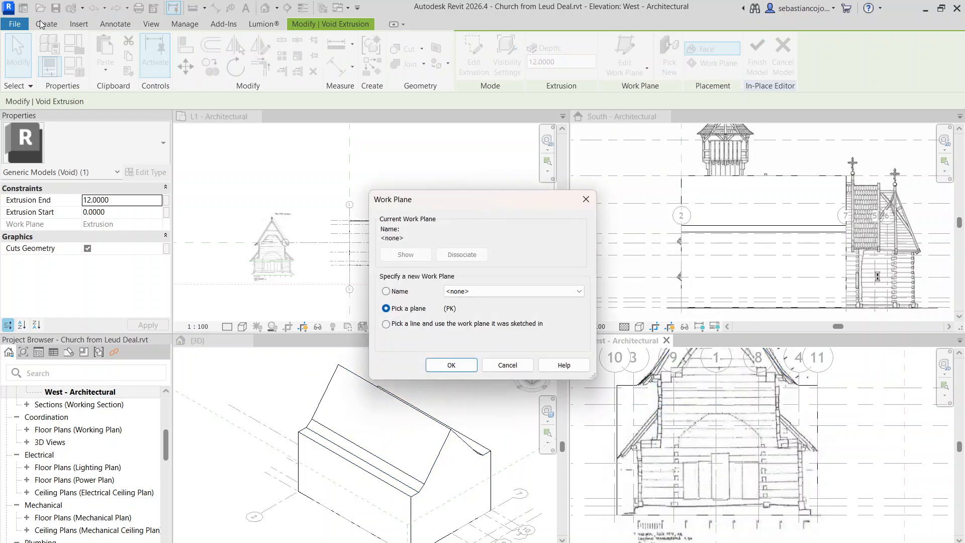
{"action": "left_click", "coordinate": [451, 364]}
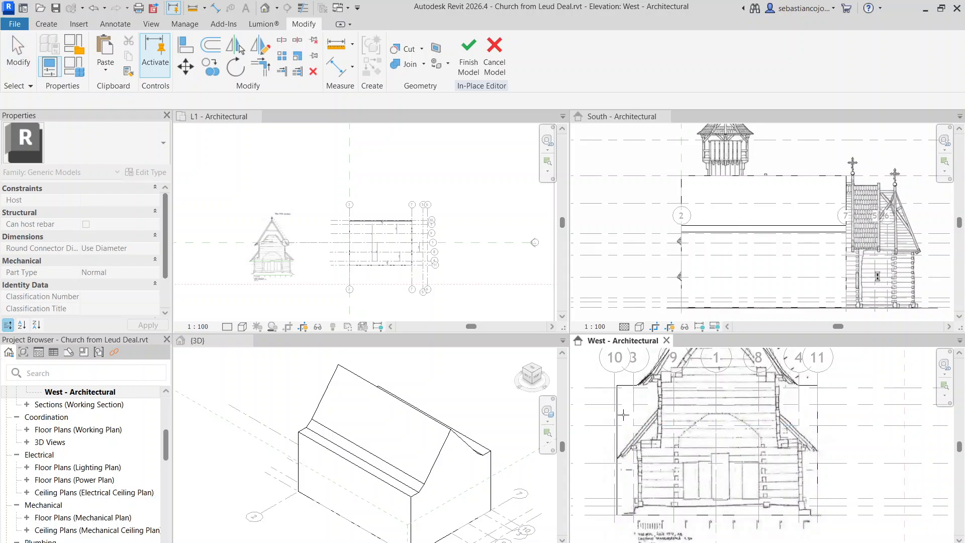
{"action": "left_click", "coordinate": [644, 405]}
Sketch the void's upper edge from the body's corner by grid 10 to the wall, then down the wall to the lower roof.
{"action": "scroll", "coordinate": [643, 405], "scroll_direction": "up", "scroll_amount": 2}
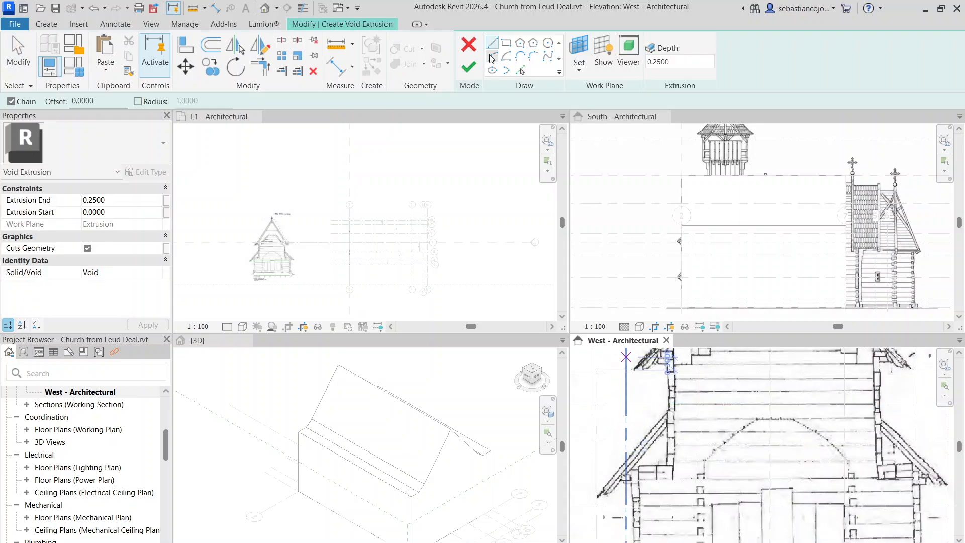
{"action": "scroll", "coordinate": [626, 397], "scroll_direction": "up", "scroll_amount": 2}
{"action": "scroll", "coordinate": [611, 357], "scroll_direction": "down", "scroll_amount": 1}
{"action": "middle_click_drag", "start_coordinate": [610, 357], "coordinate": [618, 392]}
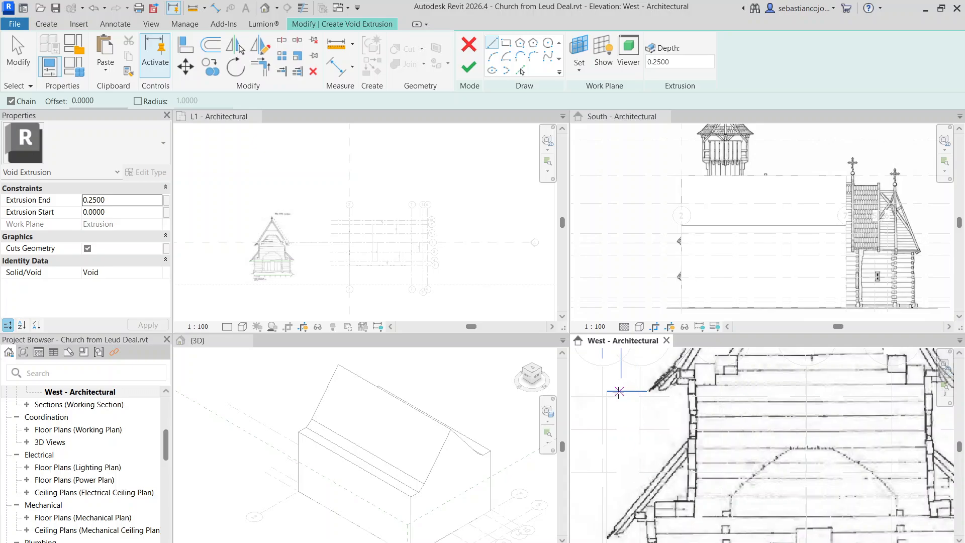
{"action": "left_click", "coordinate": [607, 392]}
{"action": "left_click", "coordinate": [686, 393]}
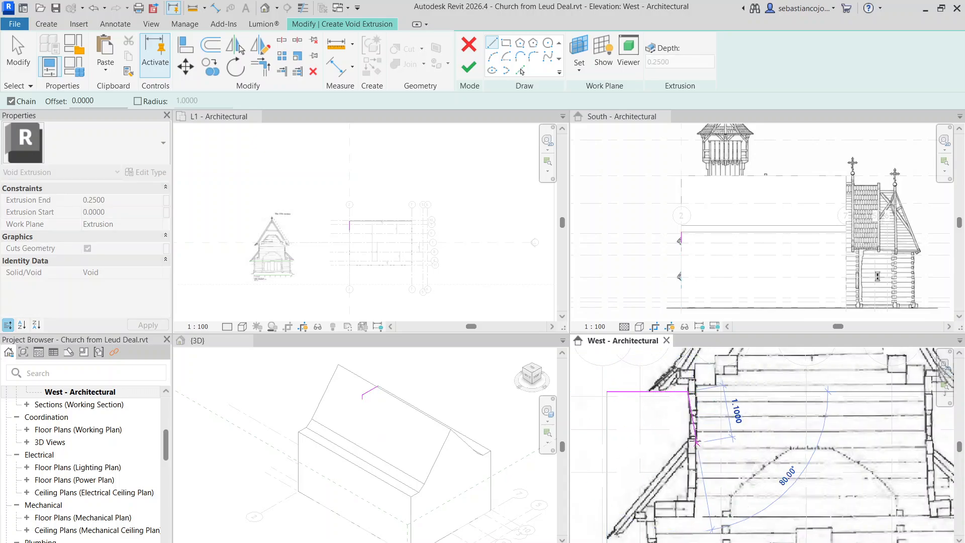
{"action": "middle_click_drag", "start_coordinate": [688, 442], "coordinate": [678, 376]}
{"action": "left_click", "coordinate": [675, 374]}
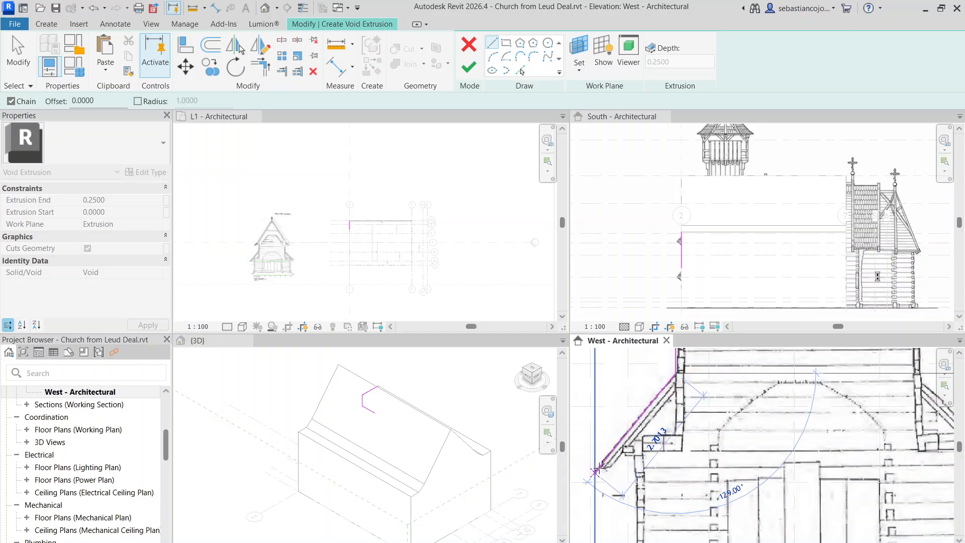
Continue the profile about 2.7 m along the lower roof slope, close it up the body's outer edge and finish the void extrusion.
{"action": "left_click", "coordinate": [595, 472]}
{"action": "middle_click_drag", "start_coordinate": [605, 431], "coordinate": [624, 518]}
{"action": "scroll", "coordinate": [625, 518], "scroll_direction": "up", "scroll_amount": 1}
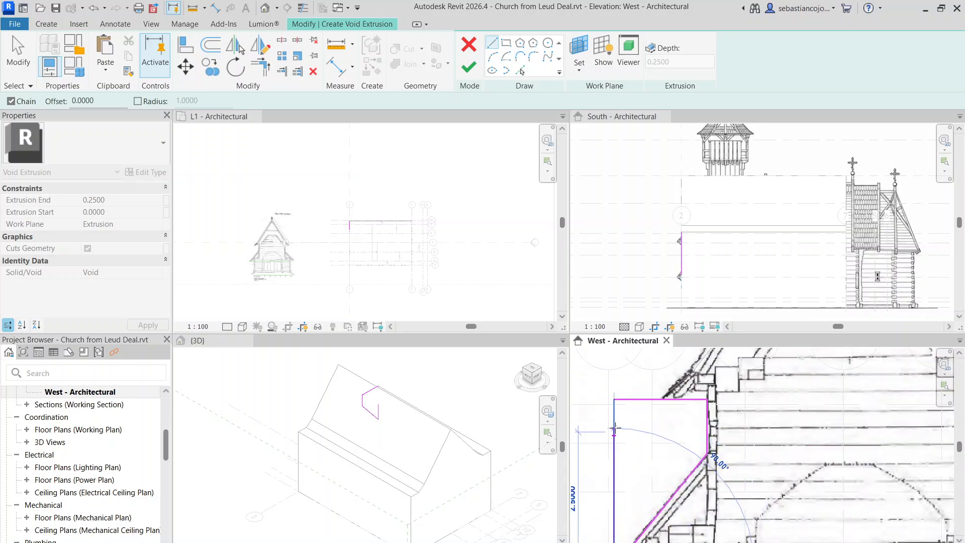
{"action": "left_click", "coordinate": [614, 400]}
{"action": "scroll", "coordinate": [614, 403], "scroll_direction": "down", "scroll_amount": 2}
{"action": "scroll", "coordinate": [614, 402], "scroll_direction": "down", "scroll_amount": 2}
{"action": "key", "text": "Escape"}
{"action": "key", "text": "Escape"}
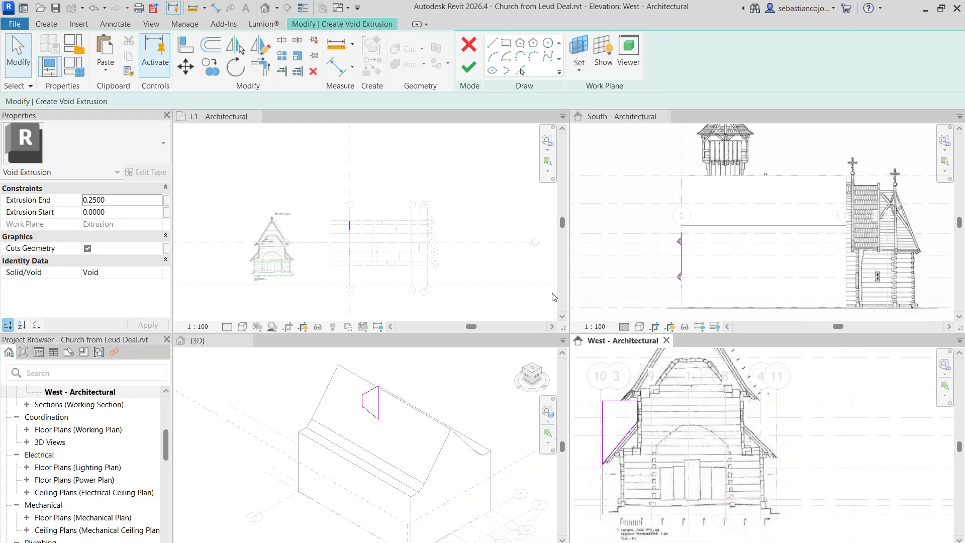
{"action": "left_click", "coordinate": [469, 67]}
{"action": "scroll", "coordinate": [612, 449], "scroll_direction": "down", "scroll_amount": 3}
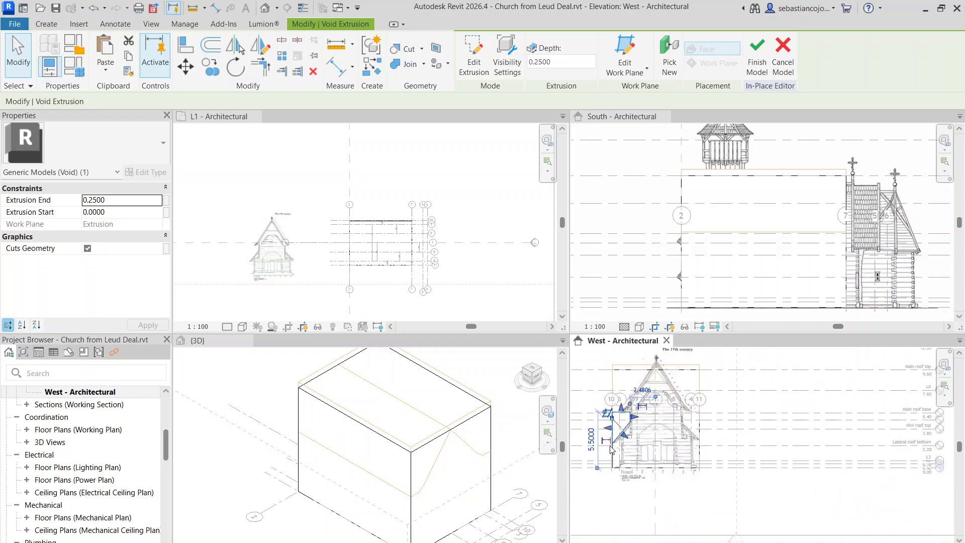
{"action": "left_click", "coordinate": [628, 418]}
{"action": "left_click", "coordinate": [625, 426]}
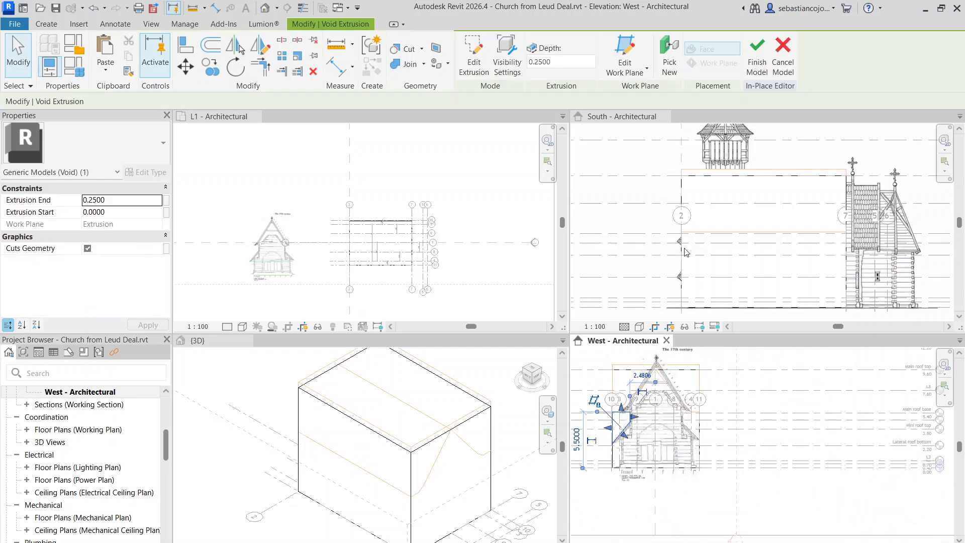
{"action": "scroll", "coordinate": [634, 179], "scroll_direction": "up", "scroll_amount": 3}
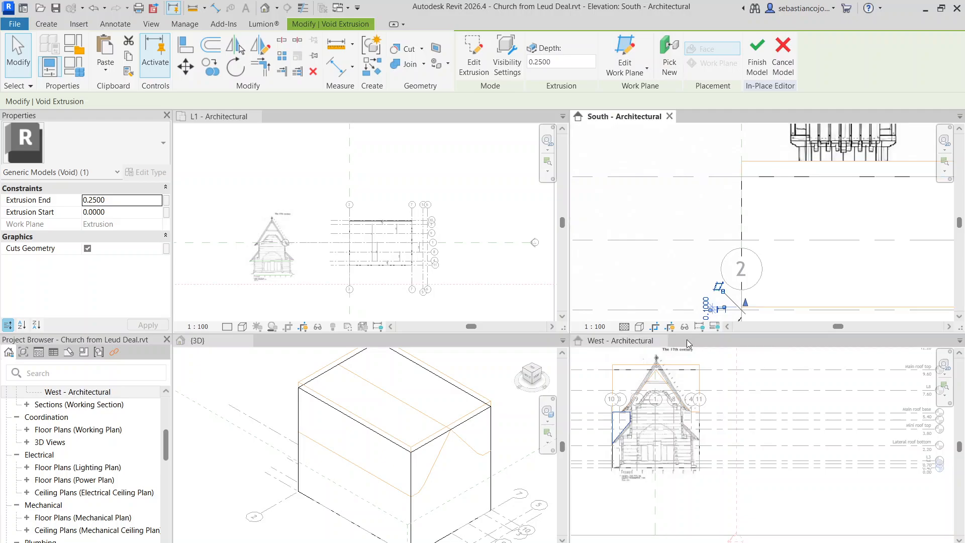
{"action": "key", "text": "Escape"}
{"action": "scroll", "coordinate": [632, 420], "scroll_direction": "up", "scroll_amount": 2}
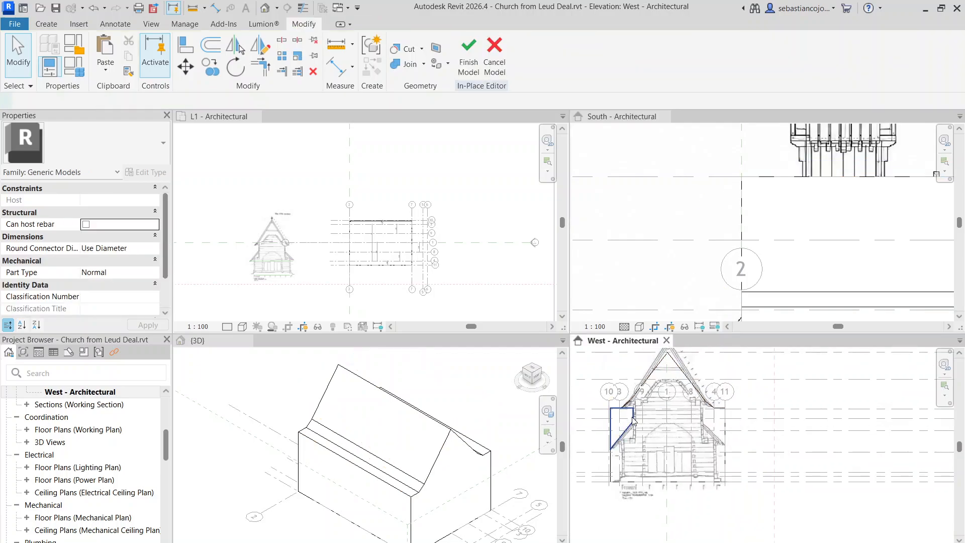
Reopen the new void's sketch and display the South elevation in the Wireframe visual style.
{"action": "double_click", "coordinate": [632, 420]}
{"action": "scroll", "coordinate": [658, 307], "scroll_direction": "down", "scroll_amount": 3}
{"action": "left_click", "coordinate": [639, 326]}
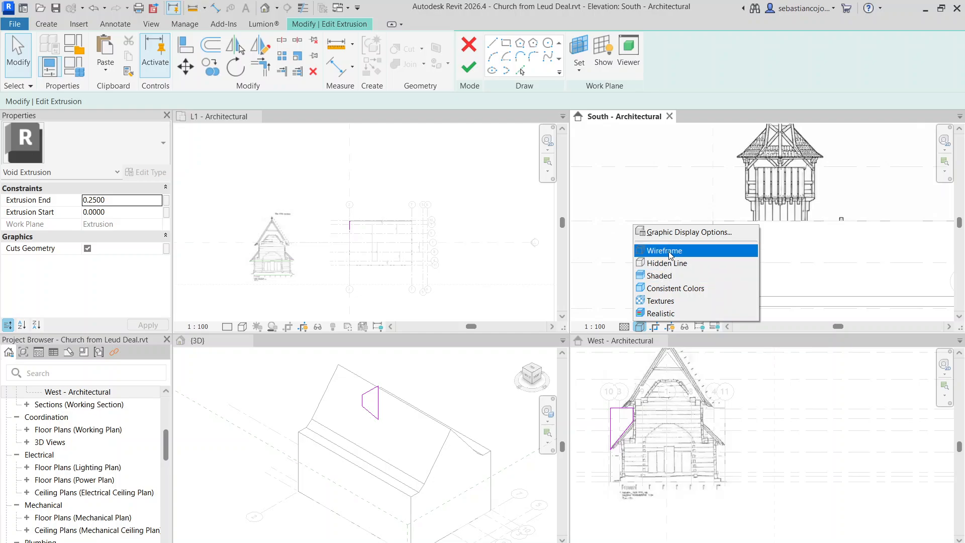
{"action": "left_click", "coordinate": [670, 255]}
{"action": "scroll", "coordinate": [697, 275], "scroll_direction": "up", "scroll_amount": 4}
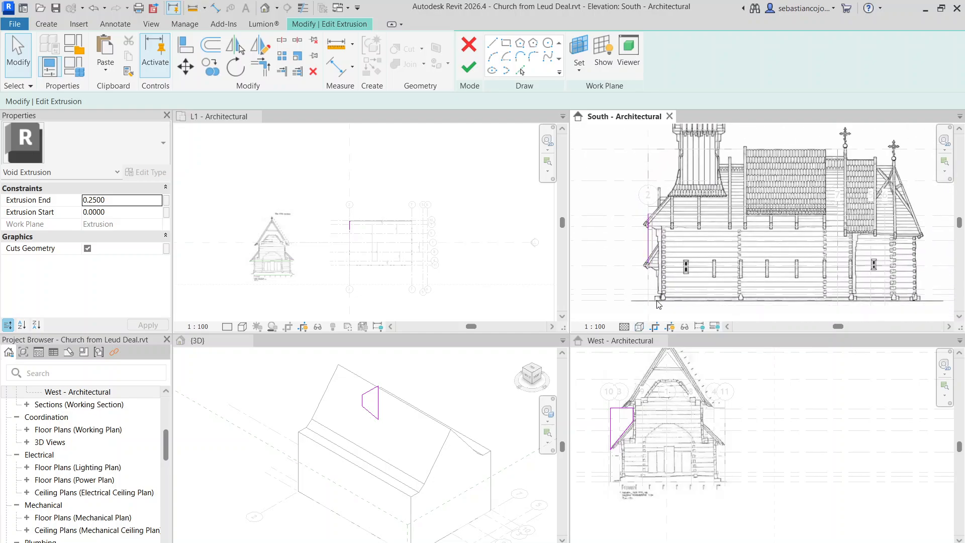
{"action": "scroll", "coordinate": [658, 303], "scroll_direction": "up", "scroll_amount": 1}
Finish the void's sketch and stretch the void in the South elevation from grid 2 to grid 7, making it 12 m deep.
{"action": "left_click", "coordinate": [469, 68]}
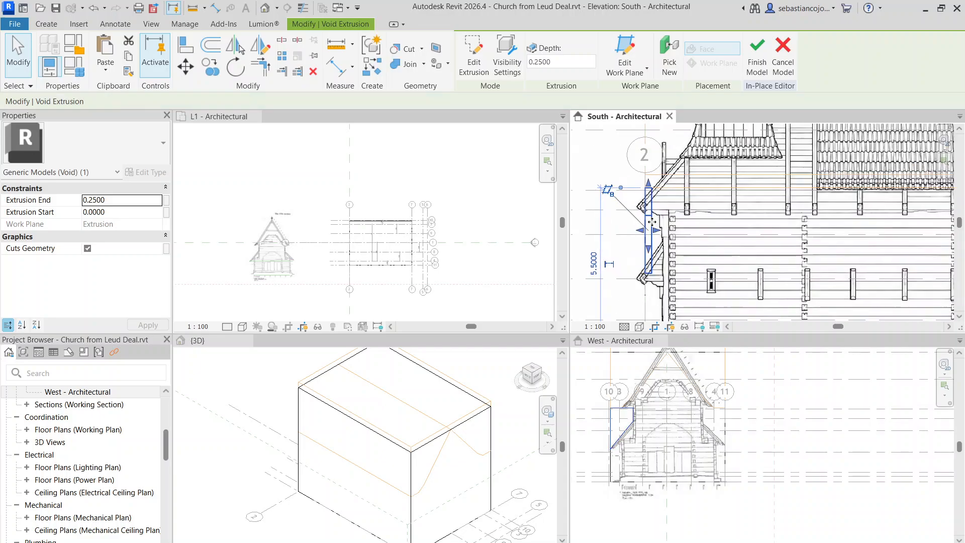
{"action": "scroll", "coordinate": [652, 232], "scroll_direction": "down", "scroll_amount": 2}
{"action": "left_click_drag", "start_coordinate": [653, 231], "coordinate": [813, 230]}
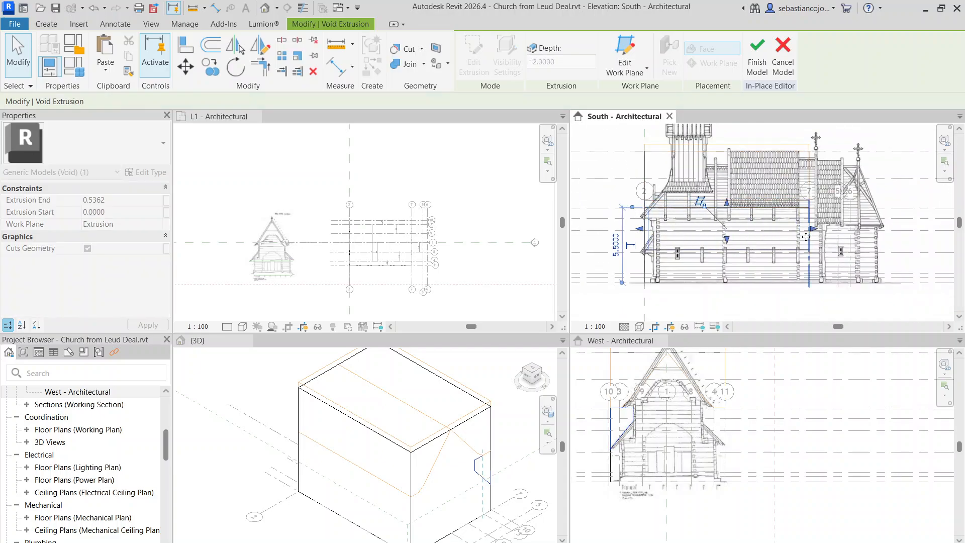
{"action": "left_click", "coordinate": [610, 218]}
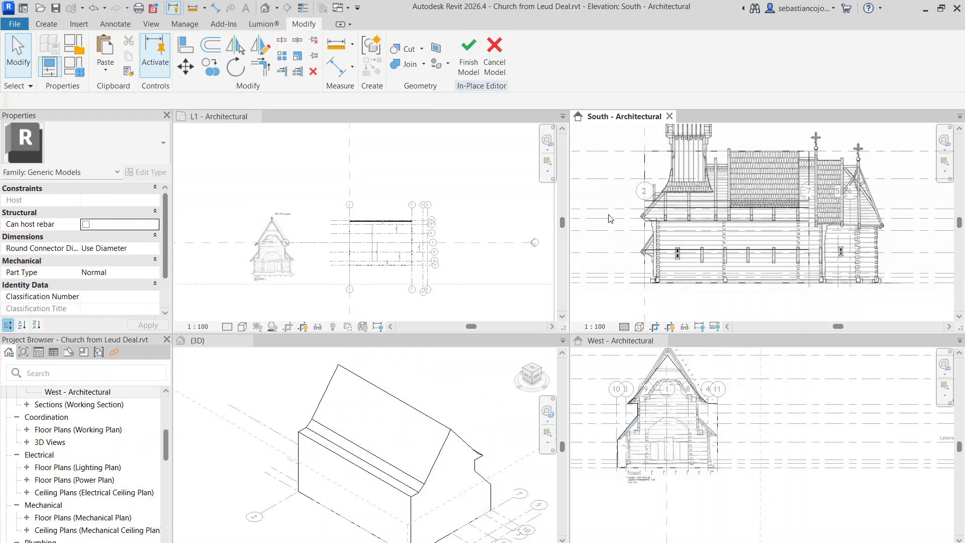
Start a void extrusion similar to the lower roof void in the West elevation, choosing to pick a plane as its work plane.
{"action": "scroll", "coordinate": [641, 417], "scroll_direction": "up", "scroll_amount": 3}
{"action": "left_click", "coordinate": [639, 413]}
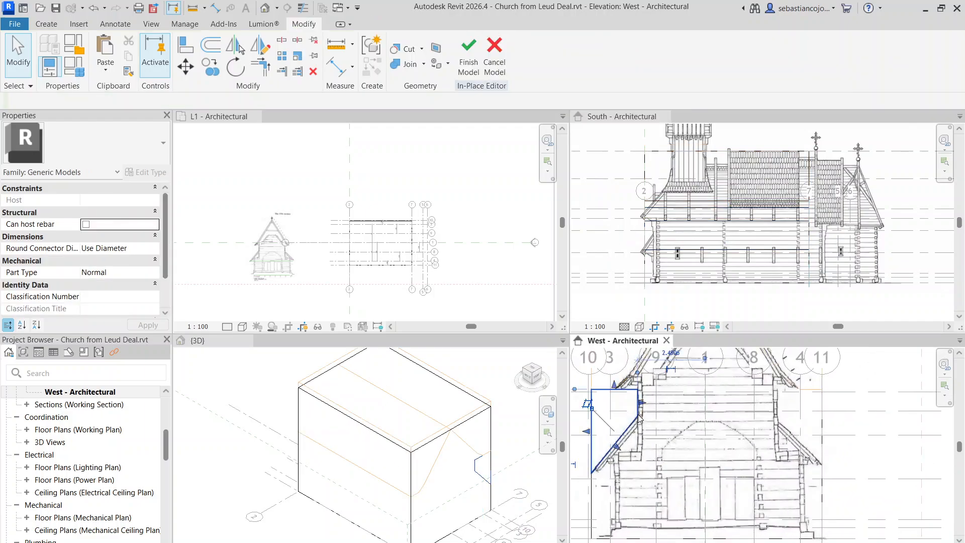
{"action": "right_click", "coordinate": [638, 411]}
{"action": "left_click", "coordinate": [686, 219]}
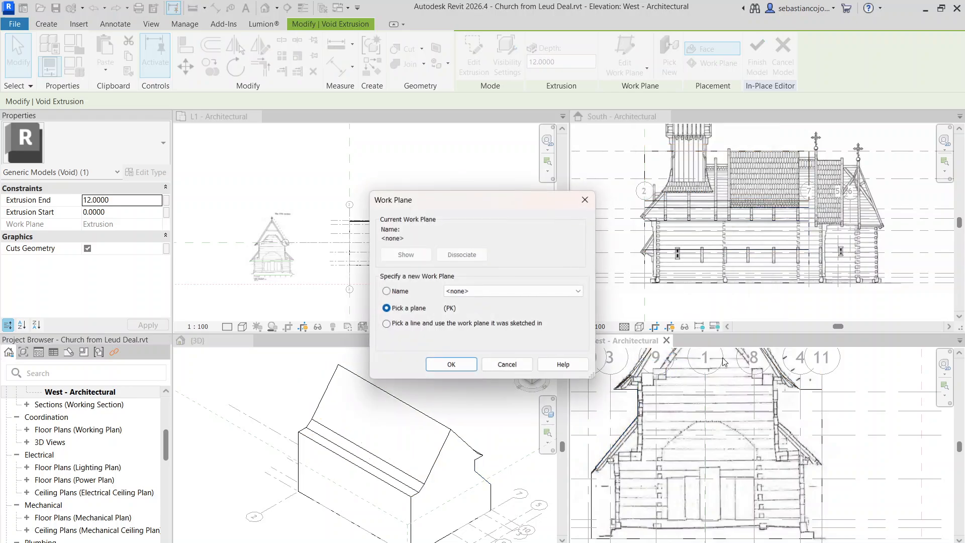
{"action": "left_click", "coordinate": [445, 366]}
Pick the body's end face as the void's work plane, using Hidden Line display in the West elevation, and restore Wireframe.
{"action": "left_click", "coordinate": [639, 542]}
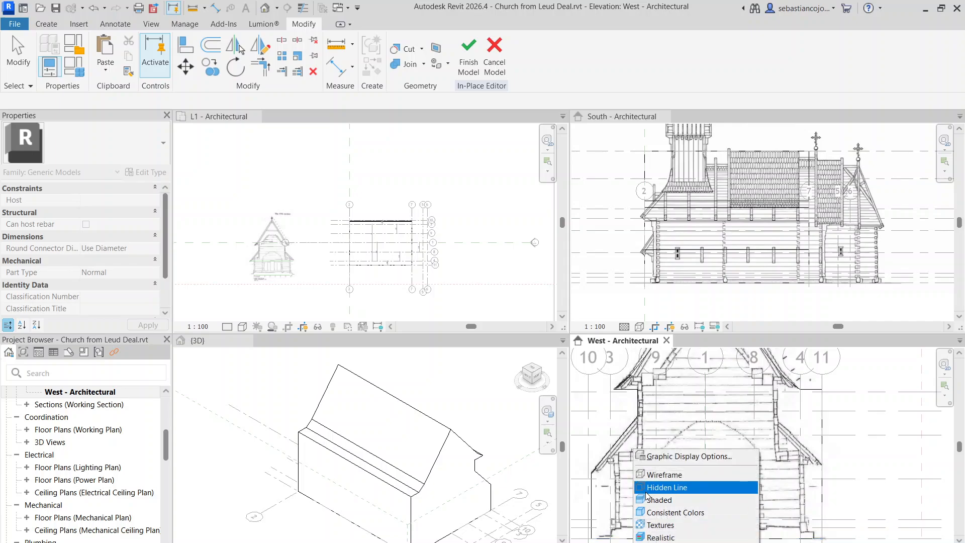
{"action": "left_click", "coordinate": [666, 488]}
{"action": "key", "text": "l"}
{"action": "key", "text": "i"}
{"action": "left_click", "coordinate": [458, 367]}
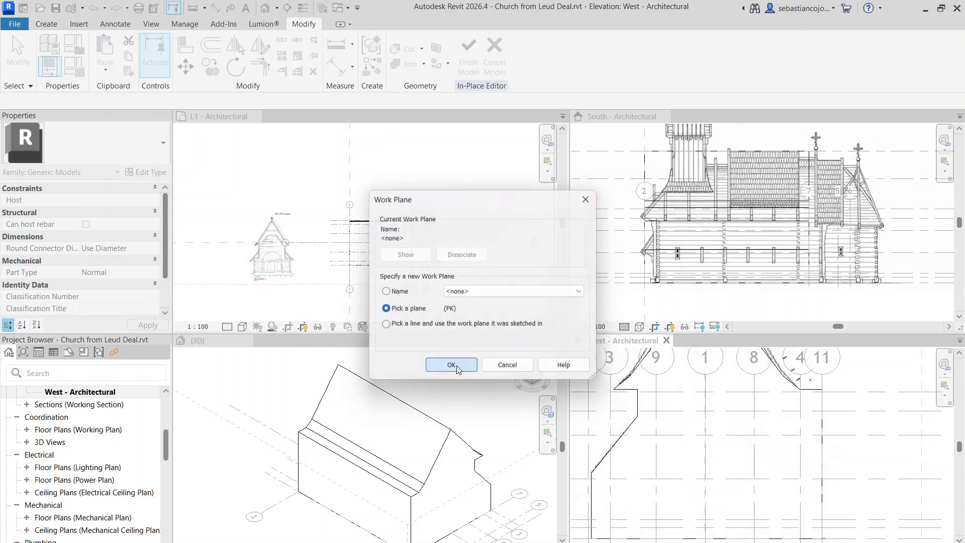
{"action": "left_click", "coordinate": [820, 422]}
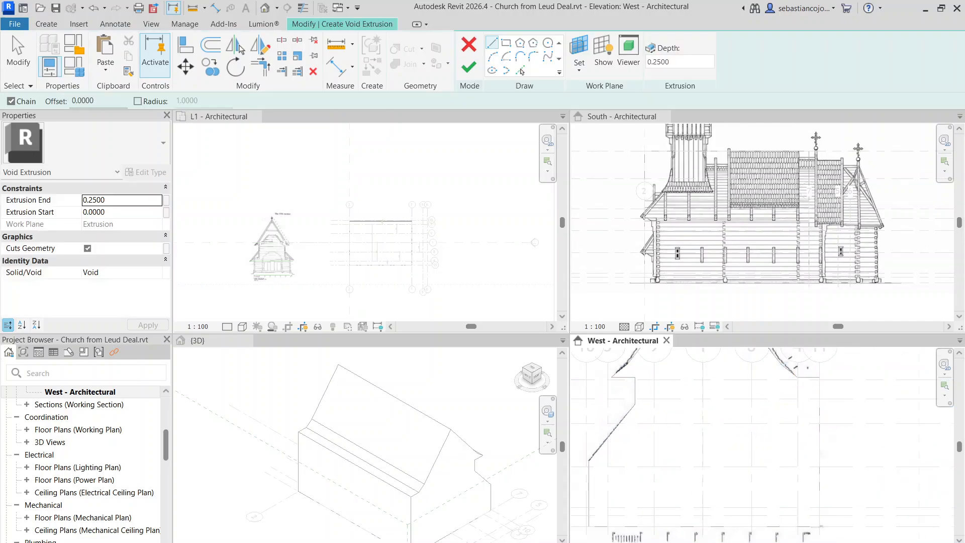
{"action": "left_click", "coordinate": [639, 542]}
{"action": "left_click", "coordinate": [664, 476]}
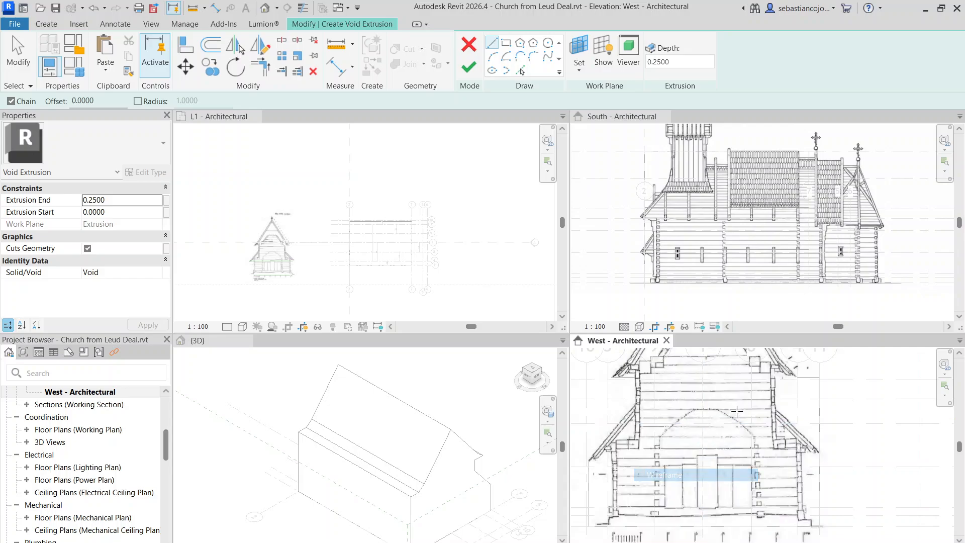
Sketch the void profile from the upper eave in to the wall, down the wall and about 2.3 m along the 45° lower roof slope.
{"action": "scroll", "coordinate": [778, 380], "scroll_direction": "up", "scroll_amount": 4}
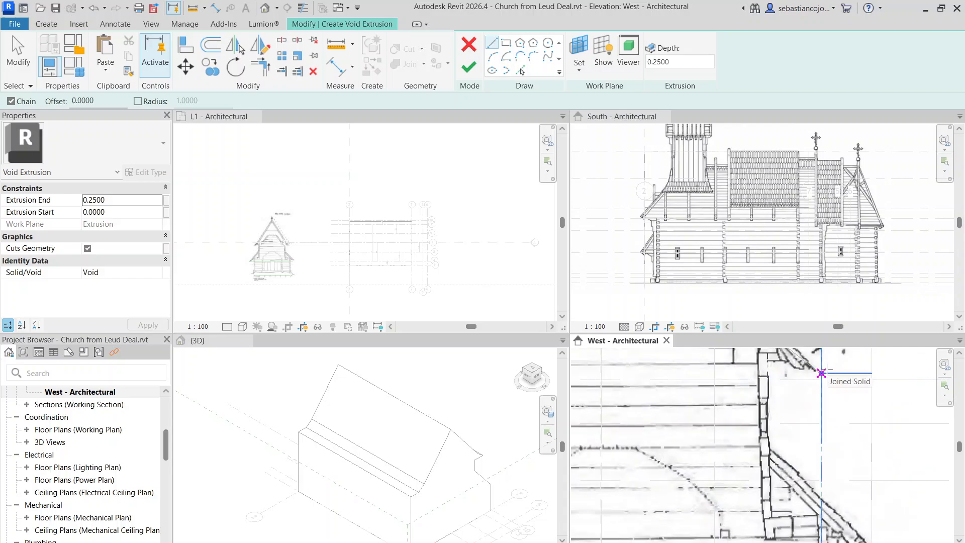
{"action": "left_click", "coordinate": [821, 373]}
{"action": "left_click", "coordinate": [770, 375]}
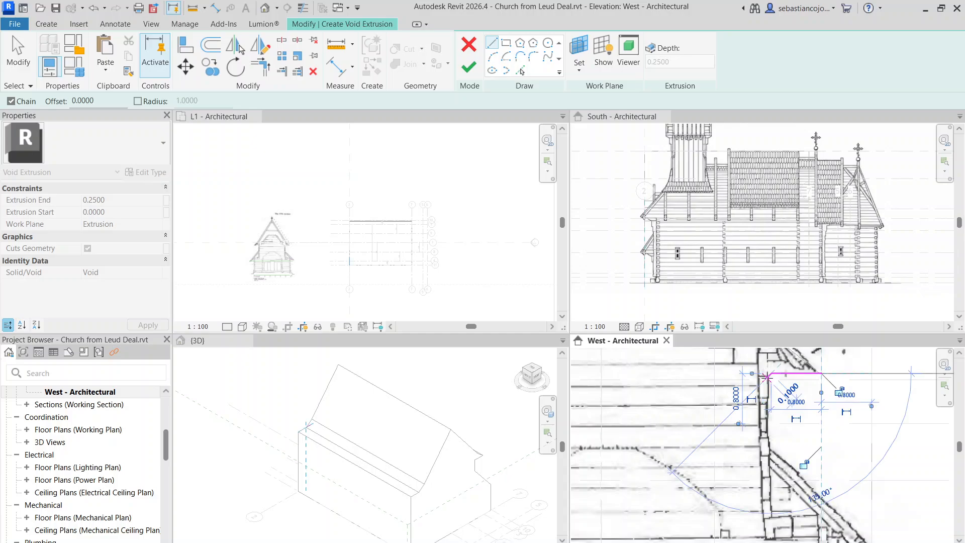
{"action": "left_click", "coordinate": [771, 455]}
{"action": "middle_click_drag", "start_coordinate": [835, 513], "coordinate": [713, 401]}
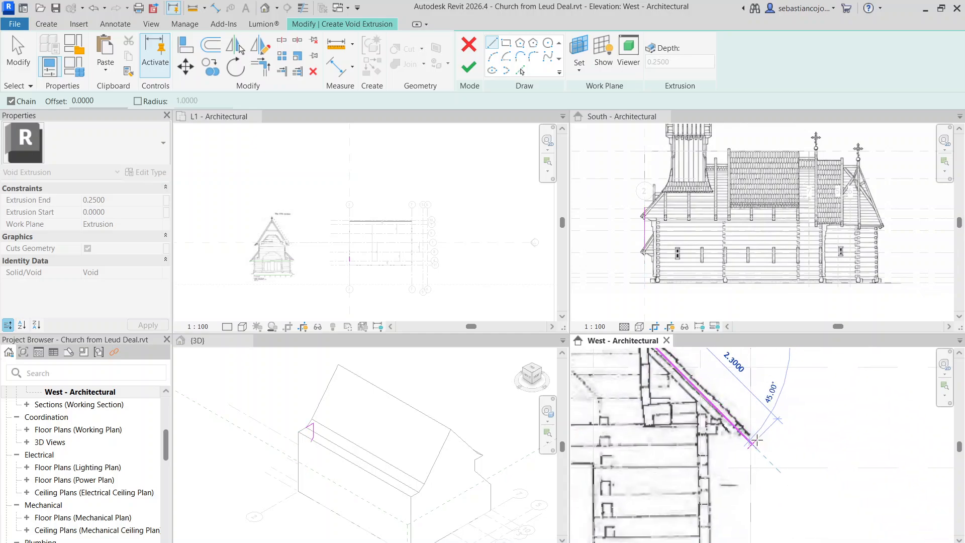
{"action": "left_click", "coordinate": [761, 440]}
{"action": "scroll", "coordinate": [747, 463], "scroll_direction": "down", "scroll_amount": 3}
{"action": "scroll", "coordinate": [747, 370], "scroll_direction": "up", "scroll_amount": 2}
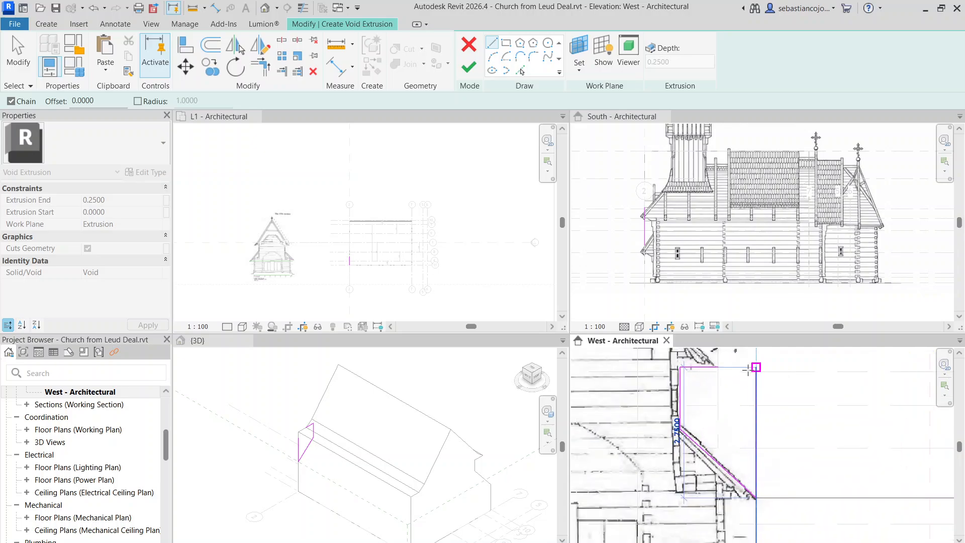
Close the profile about 2.75 m up the body's outer edge and back to the upper eave, and finish the void extrusion.
{"action": "left_click", "coordinate": [756, 368]}
{"action": "left_click", "coordinate": [717, 367]}
{"action": "key", "text": "Escape"}
{"action": "key", "text": "Escape"}
{"action": "mouse_move", "coordinate": [718, 367]}
{"action": "left_mouse_down"}
{"action": "mouse_move", "coordinate": [755, 367]}
{"action": "mouse_move", "coordinate": [732, 376]}
{"action": "left_mouse_up"}
{"action": "left_click", "coordinate": [770, 358]}
{"action": "scroll", "coordinate": [769, 356], "scroll_direction": "down", "scroll_amount": 2}
{"action": "scroll", "coordinate": [742, 394], "scroll_direction": "up", "scroll_amount": 2}
{"action": "scroll", "coordinate": [785, 415], "scroll_direction": "down", "scroll_amount": 5}
{"action": "left_click", "coordinate": [759, 410]}
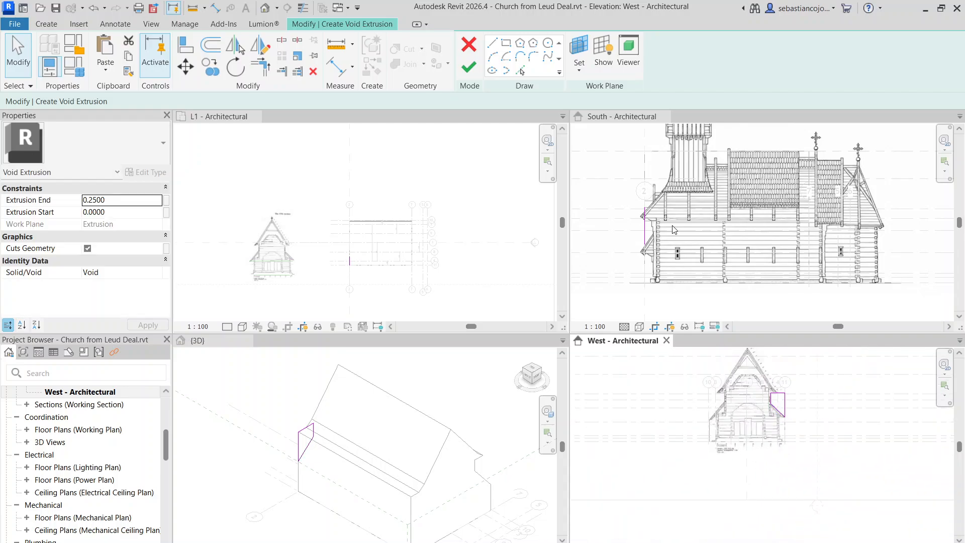
{"action": "left_click", "coordinate": [468, 67]}
Stretch the new void in the South elevation from grid 2 to grid 7, making it 12 m deep.
{"action": "scroll", "coordinate": [638, 195], "scroll_direction": "up", "scroll_amount": 5}
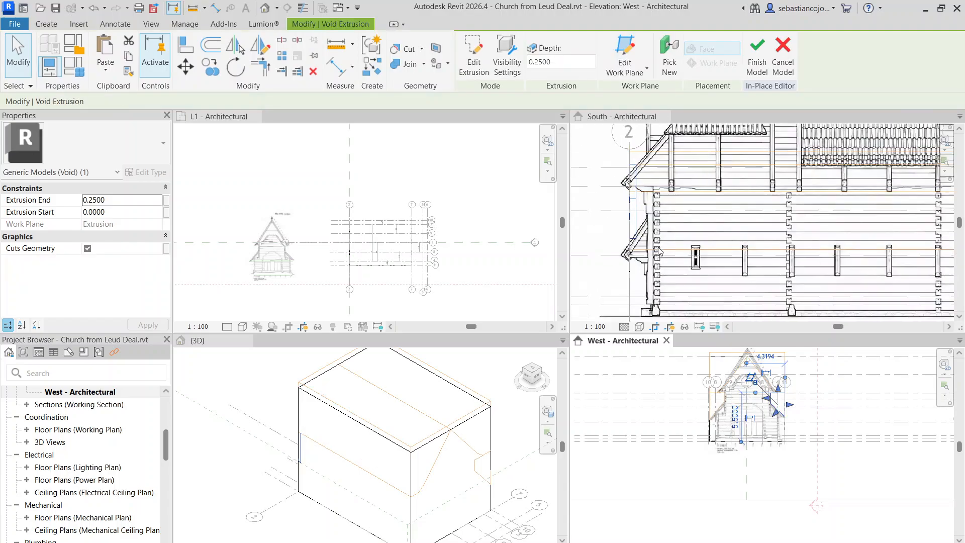
{"action": "scroll", "coordinate": [637, 195], "scroll_direction": "down", "scroll_amount": 3}
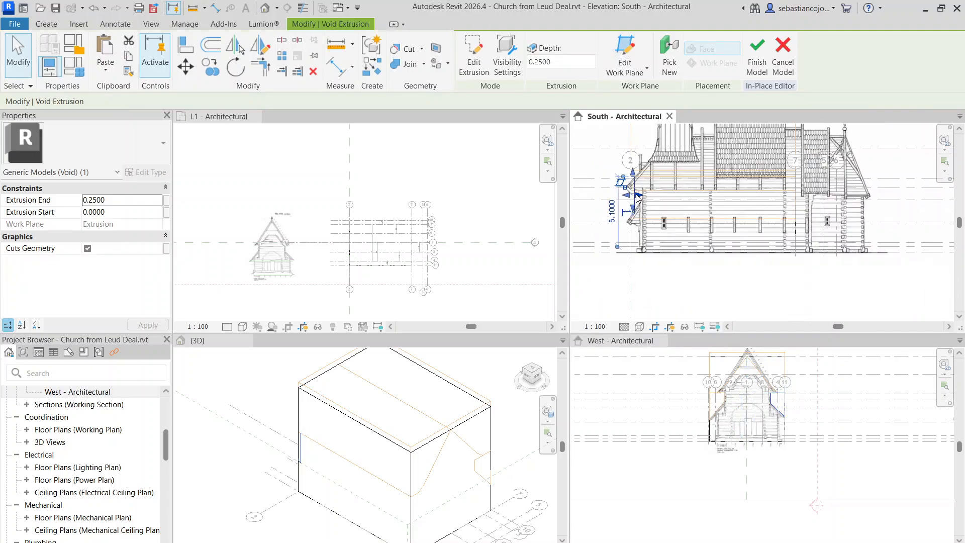
{"action": "left_click_drag", "start_coordinate": [637, 196], "coordinate": [799, 196]}
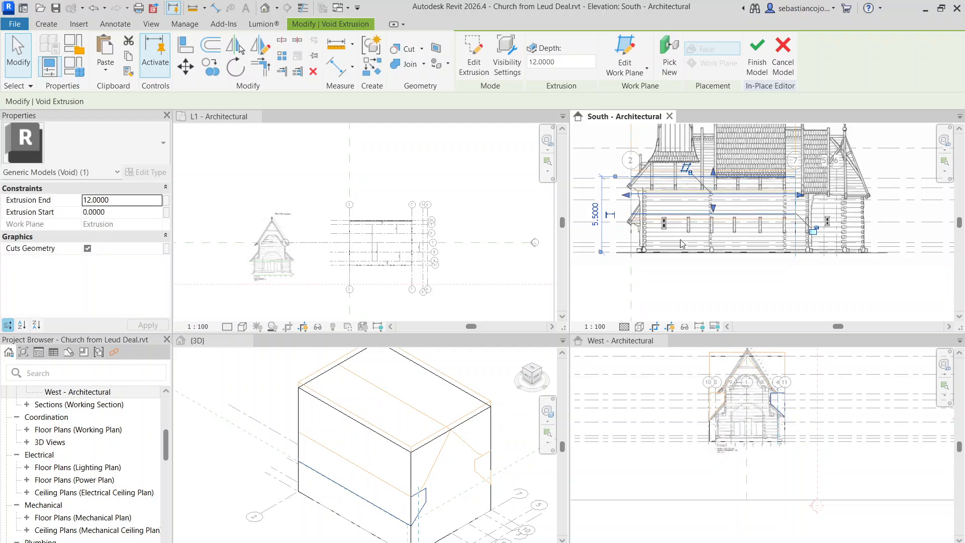
{"action": "key", "text": "Escape"}
{"action": "scroll", "coordinate": [700, 399], "scroll_direction": "up", "scroll_amount": 6}
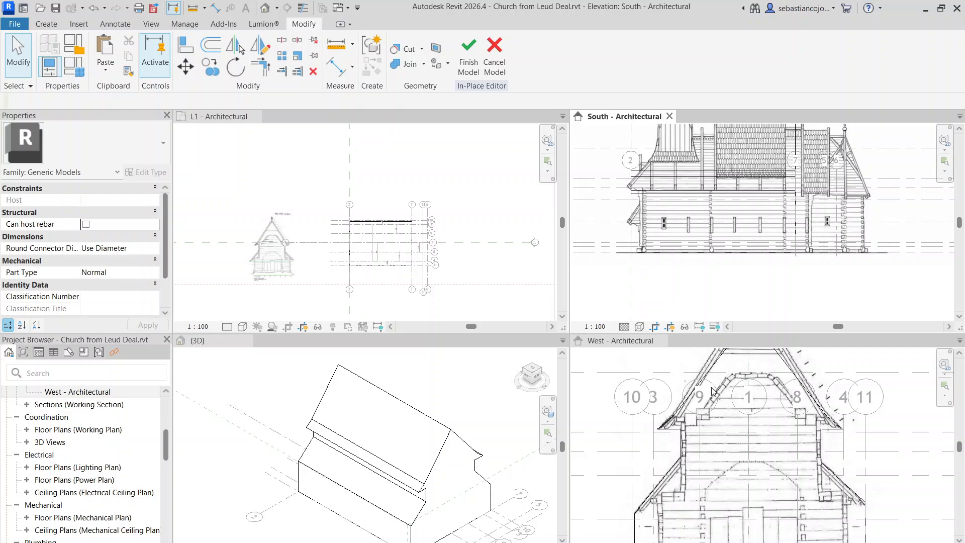
{"action": "scroll", "coordinate": [712, 391], "scroll_direction": "down", "scroll_amount": 4}
{"action": "scroll", "coordinate": [437, 485], "scroll_direction": "up", "scroll_amount": 5}
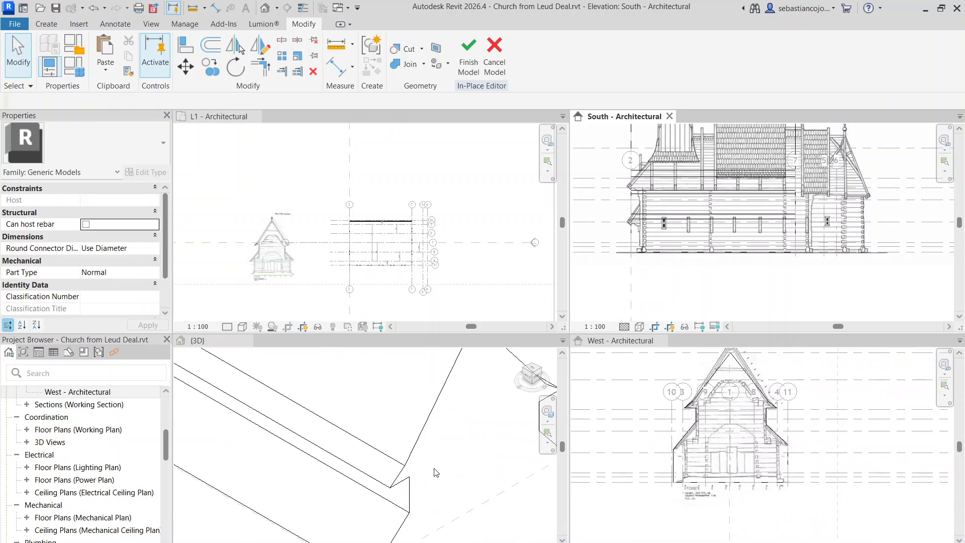
{"action": "left_click", "coordinate": [394, 454]}
{"action": "scroll", "coordinate": [403, 436], "scroll_direction": "down", "scroll_amount": 4}
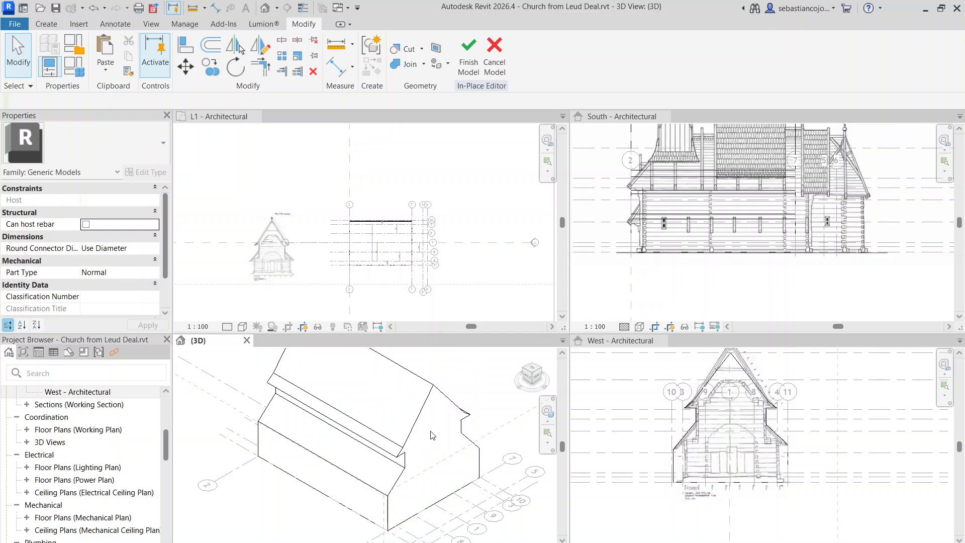
{"action": "scroll", "coordinate": [468, 423], "scroll_direction": "down", "scroll_amount": 1}
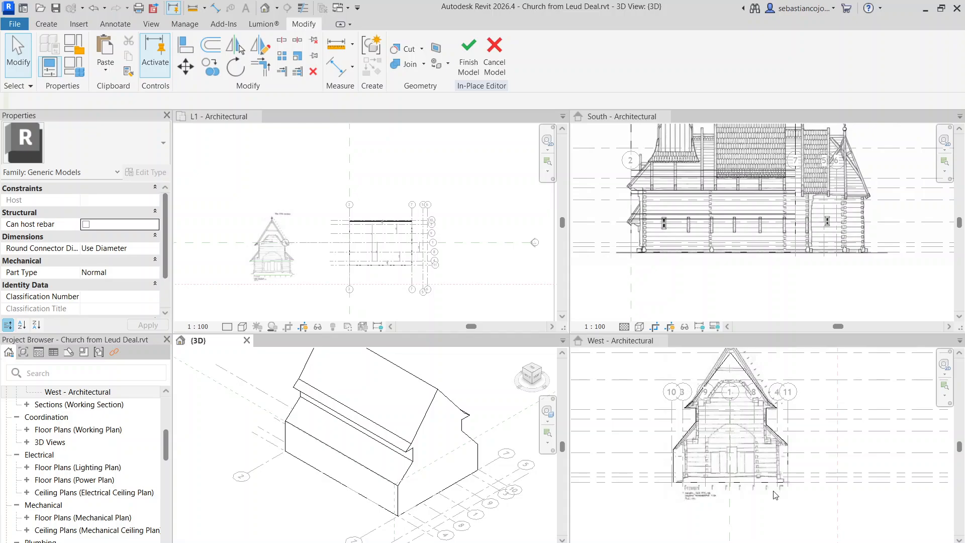
Start a void extrusion in the West elevation for the wall below the lower roof, choosing to pick a plane as its work plane.
{"action": "scroll", "coordinate": [731, 495], "scroll_direction": "up", "scroll_amount": 5}
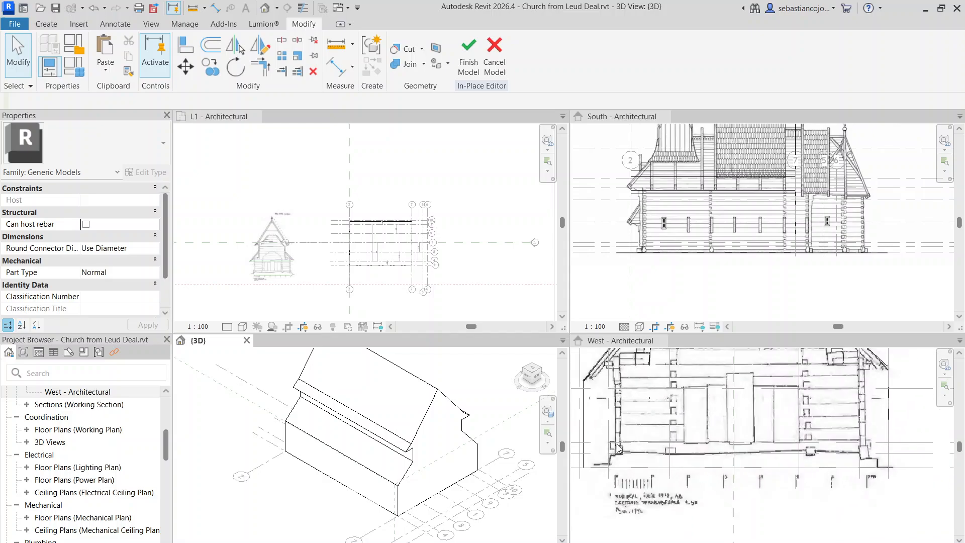
{"action": "left_click", "coordinate": [578, 411]}
{"action": "left_click", "coordinate": [582, 413]}
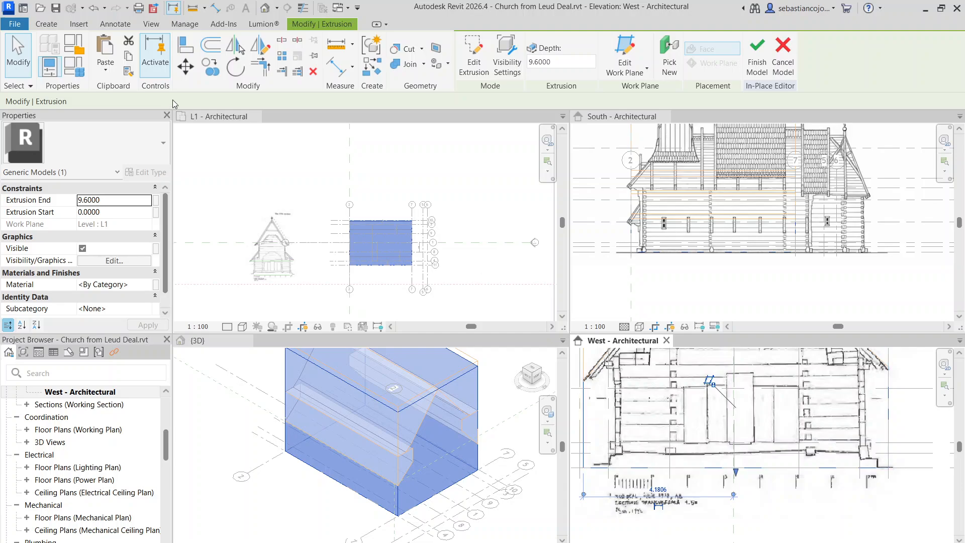
{"action": "left_click", "coordinate": [62, 26]}
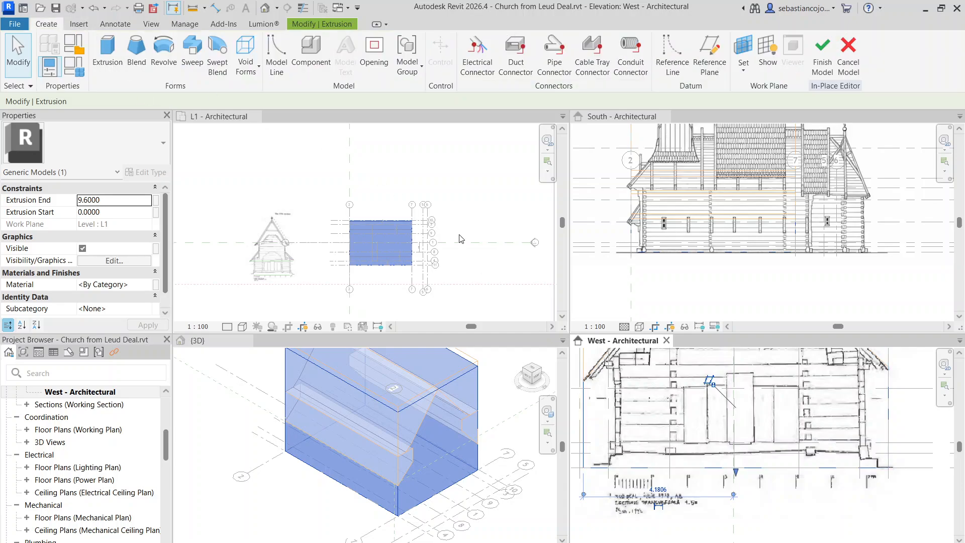
{"action": "left_click", "coordinate": [246, 55]}
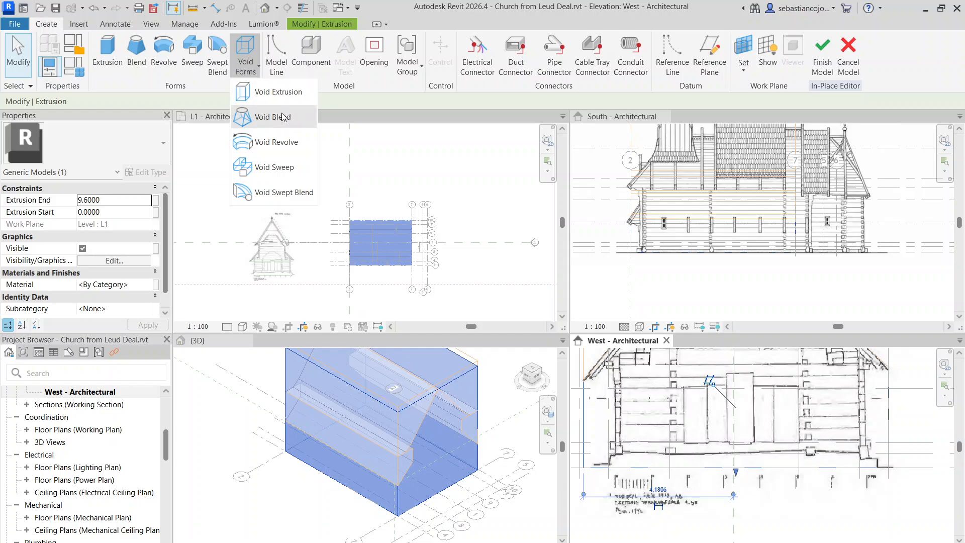
{"action": "left_click", "coordinate": [286, 94]}
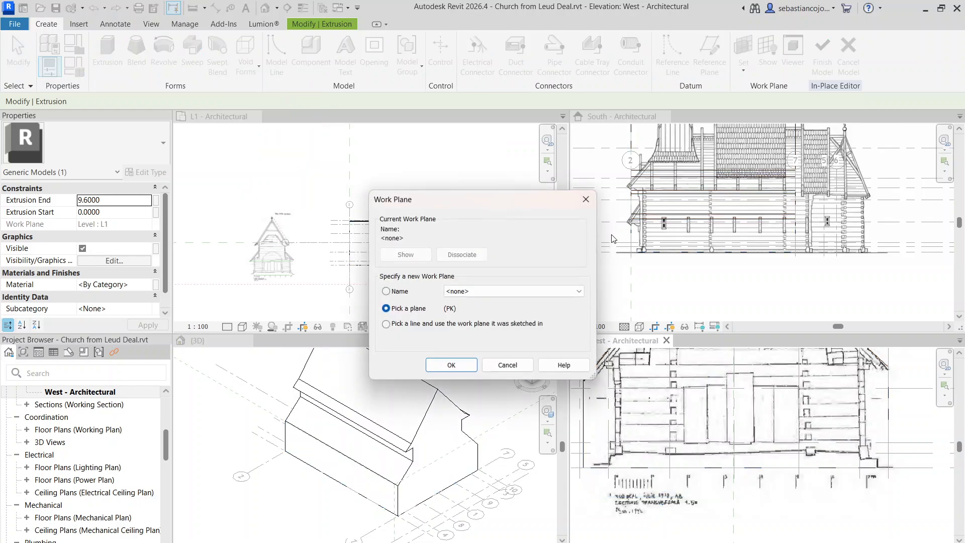
{"action": "left_click", "coordinate": [451, 366]}
Display the West elevation in Hidden Line, restart the void extrusion on the body's end face and switch the view back to Wireframe.
{"action": "left_click", "coordinate": [639, 542]}
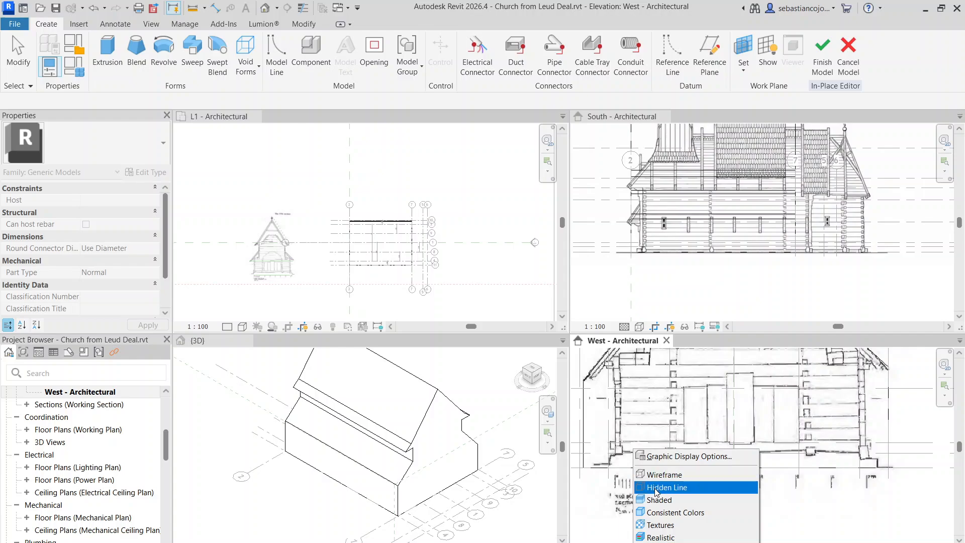
{"action": "left_click", "coordinate": [654, 487]}
{"action": "key", "text": "Return"}
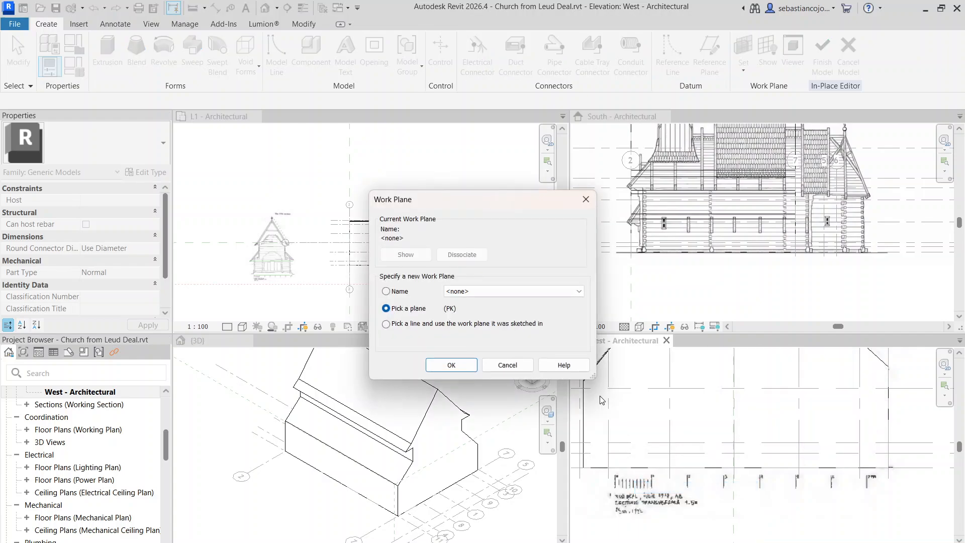
{"action": "left_click", "coordinate": [452, 365]}
{"action": "left_click", "coordinate": [586, 409]}
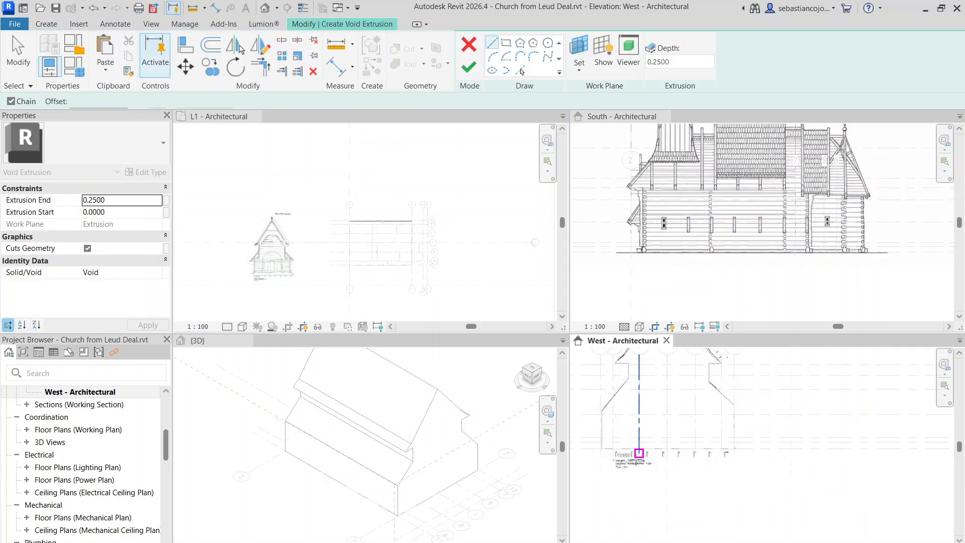
{"action": "scroll", "coordinate": [673, 436], "scroll_direction": "down", "scroll_amount": 2}
{"action": "left_click", "coordinate": [639, 542]}
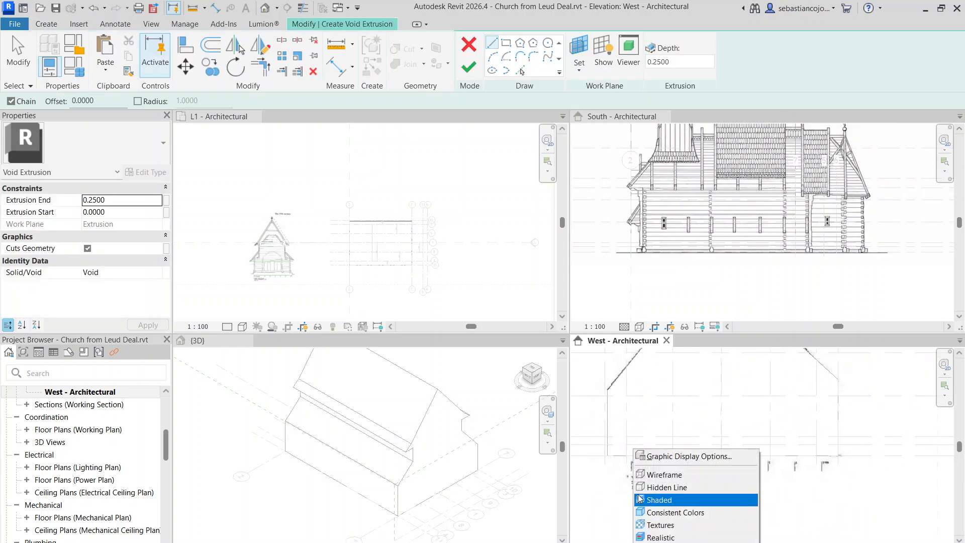
{"action": "left_click", "coordinate": [658, 474]}
Sketch the profile from the lower eave in to the wall, about 2 m down it, around the base and 0.7 m out along the ground.
{"action": "scroll", "coordinate": [641, 395], "scroll_direction": "up", "scroll_amount": 3}
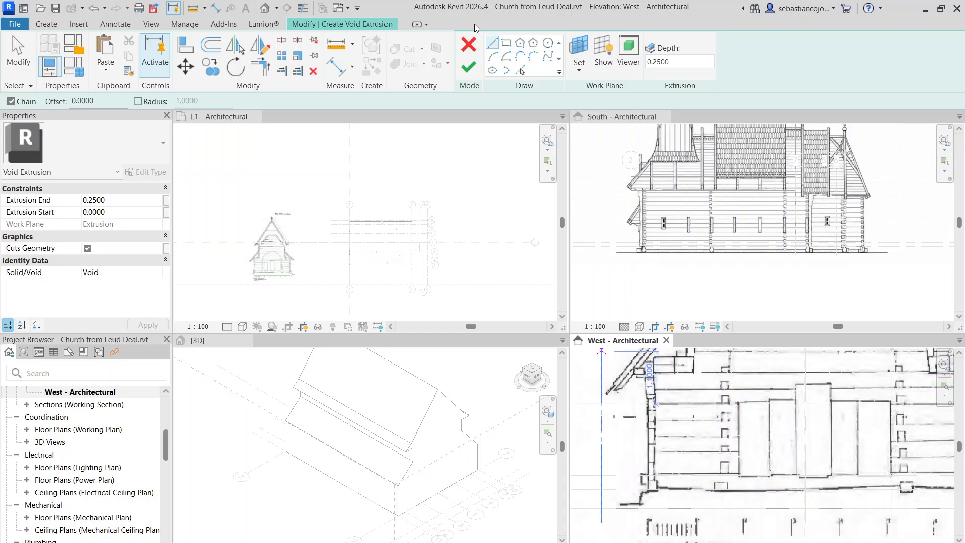
{"action": "scroll", "coordinate": [637, 399], "scroll_direction": "up", "scroll_amount": 2}
{"action": "left_click", "coordinate": [580, 387]}
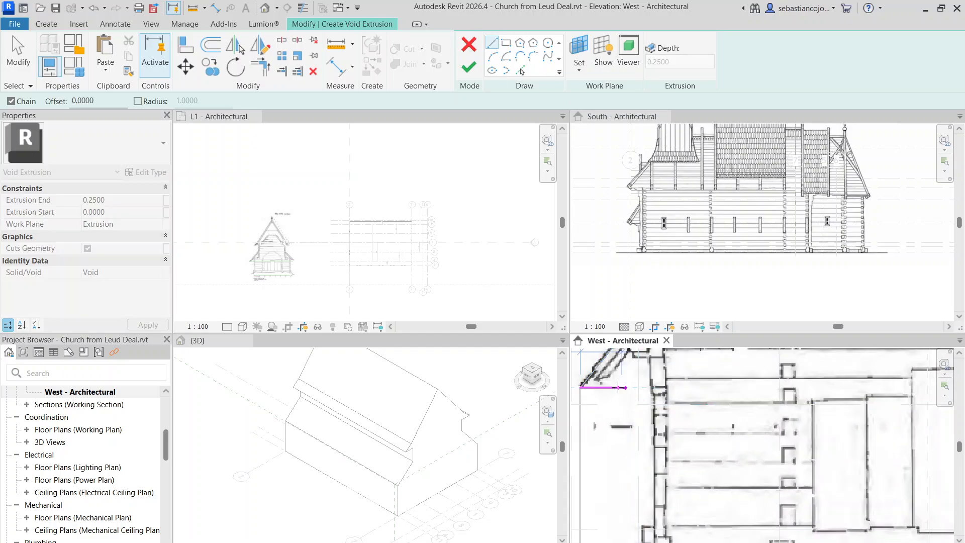
{"action": "scroll", "coordinate": [653, 391], "scroll_direction": "down", "scroll_amount": 4}
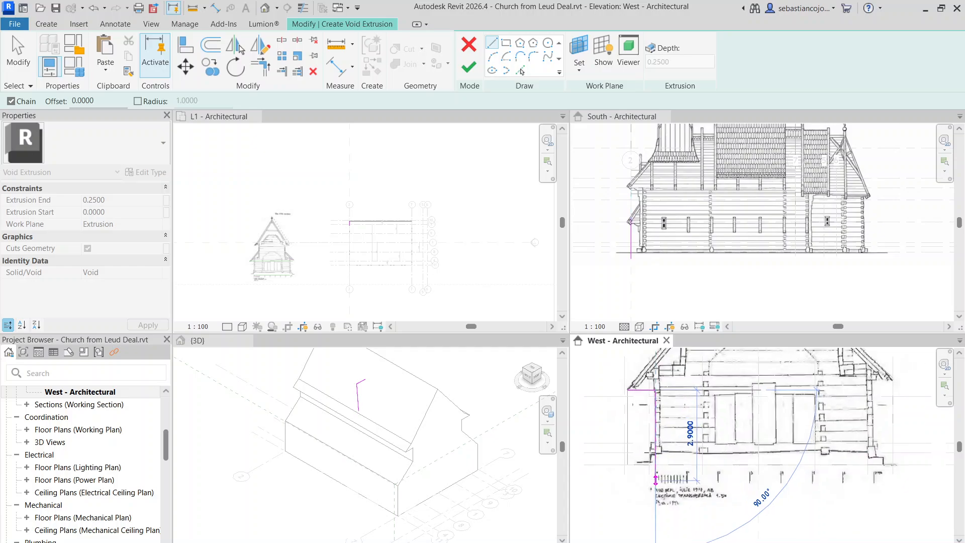
{"action": "scroll", "coordinate": [657, 424], "scroll_direction": "up", "scroll_amount": 4}
{"action": "scroll", "coordinate": [661, 417], "scroll_direction": "down", "scroll_amount": 2}
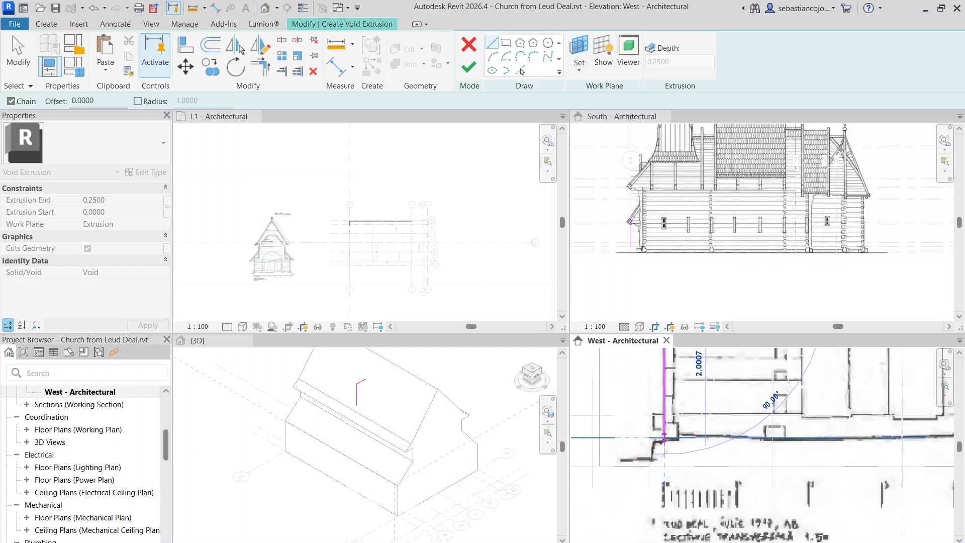
{"action": "scroll", "coordinate": [656, 431], "scroll_direction": "up", "scroll_amount": 3}
{"action": "left_click", "coordinate": [662, 424]}
{"action": "scroll", "coordinate": [639, 435], "scroll_direction": "down", "scroll_amount": 3}
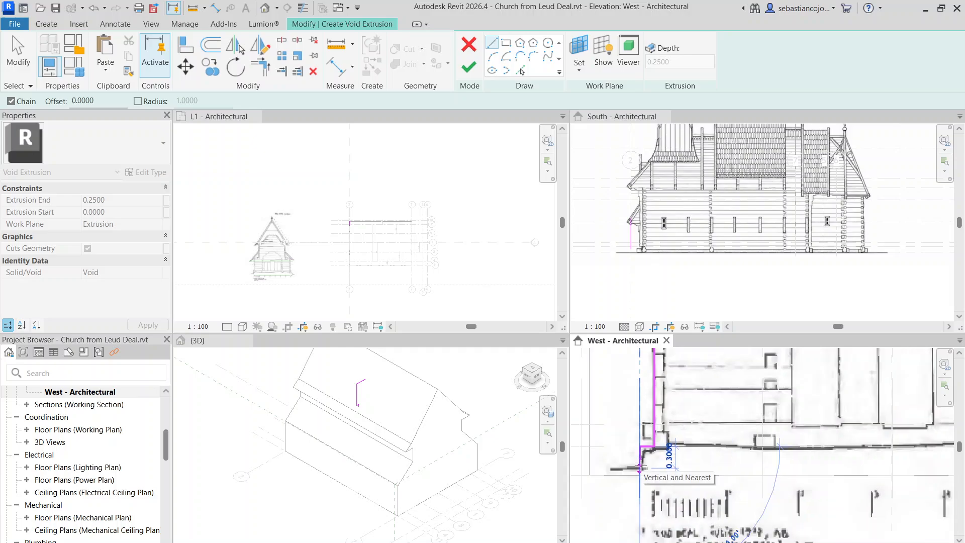
{"action": "left_click", "coordinate": [616, 466]}
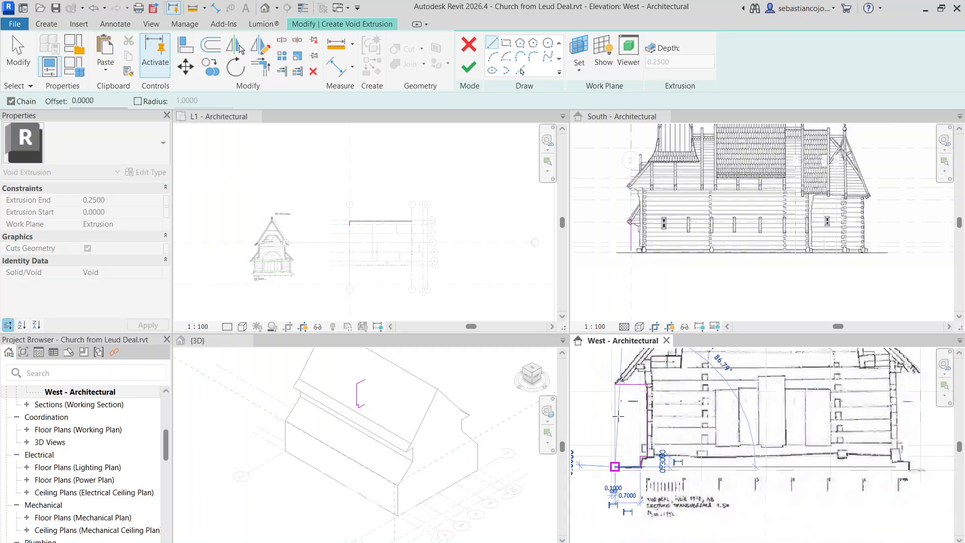
Complete the wall void's closed profile along the body's outer edge and finish the void extrusion.
{"action": "key", "text": "Escape"}
{"action": "key", "text": "Escape"}
{"action": "scroll", "coordinate": [632, 469], "scroll_direction": "up", "scroll_amount": 4}
{"action": "scroll", "coordinate": [632, 469], "scroll_direction": "down", "scroll_amount": 2}
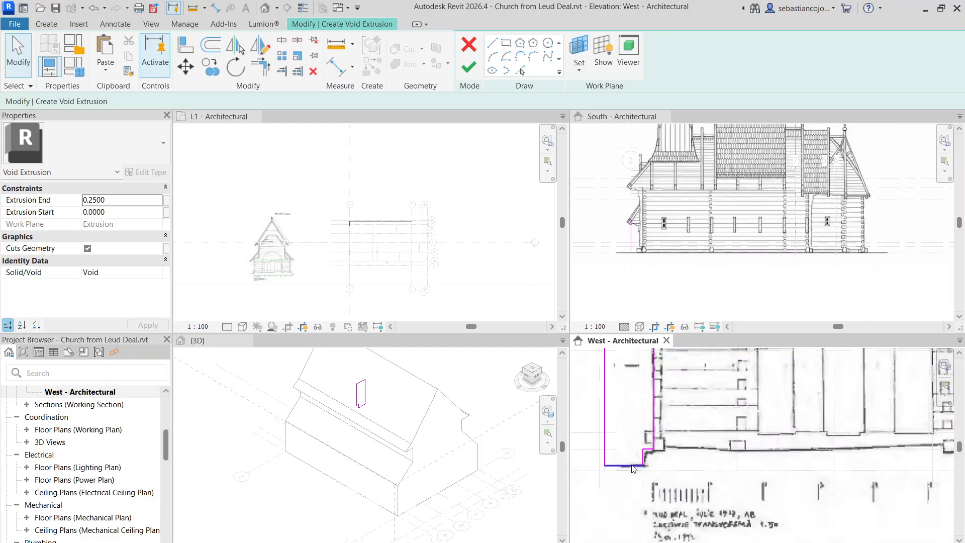
{"action": "left_click", "coordinate": [628, 475]}
{"action": "left_click_drag", "start_coordinate": [626, 475], "coordinate": [627, 474]}
{"action": "scroll", "coordinate": [626, 456], "scroll_direction": "down", "scroll_amount": 4}
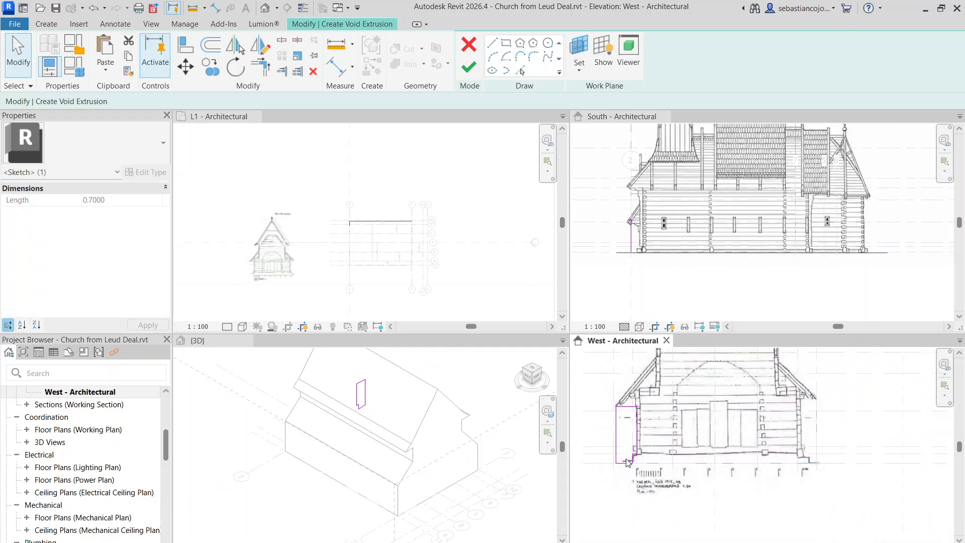
{"action": "key", "text": "Escape"}
{"action": "scroll", "coordinate": [626, 455], "scroll_direction": "up", "scroll_amount": 2}
{"action": "scroll", "coordinate": [626, 456], "scroll_direction": "down", "scroll_amount": 3}
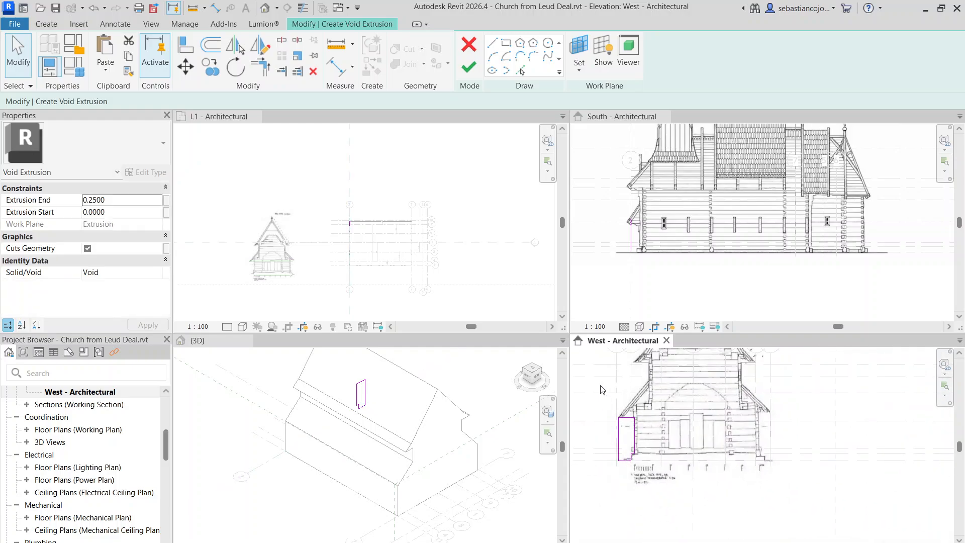
{"action": "left_click", "coordinate": [480, 76]}
{"action": "scroll", "coordinate": [634, 231], "scroll_direction": "up", "scroll_amount": 5}
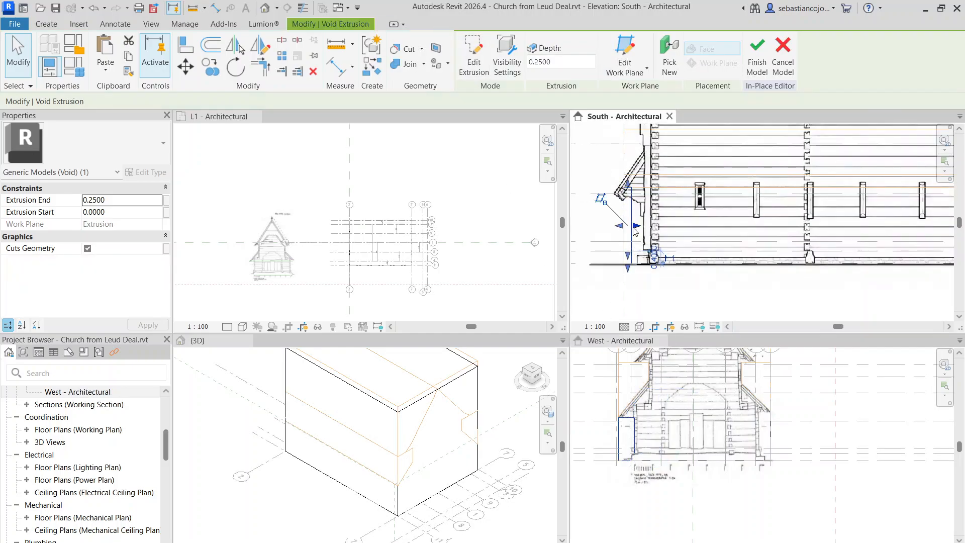
Stretch the wall void in the South elevation along the body's full length, to an extrusion end of 12 m.
{"action": "scroll", "coordinate": [636, 231], "scroll_direction": "down", "scroll_amount": 3}
{"action": "left_click_drag", "start_coordinate": [635, 229], "coordinate": [845, 235]}
{"action": "scroll", "coordinate": [765, 236], "scroll_direction": "down", "scroll_amount": 3}
{"action": "left_click", "coordinate": [787, 280]}
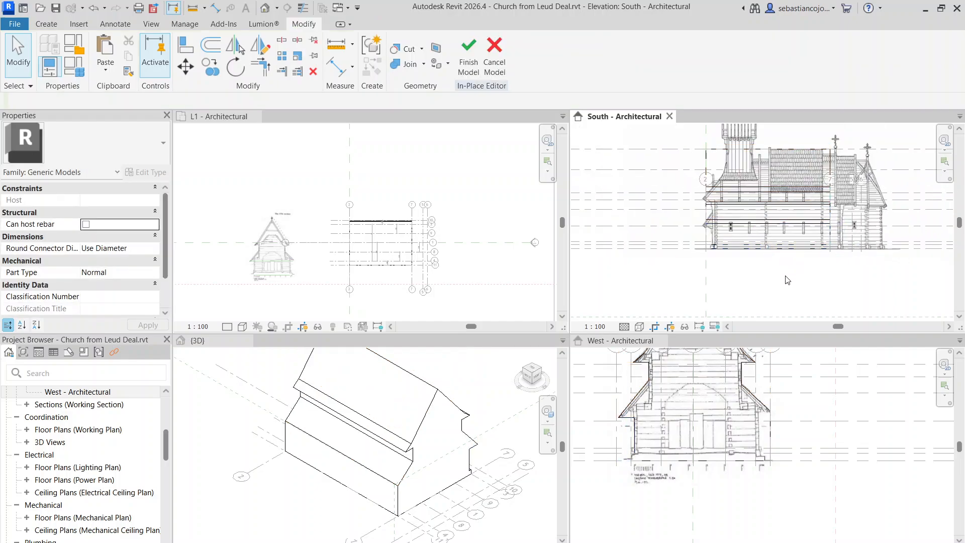
Start a similar void extrusion from the finished wall void in the West elevation, choosing to pick a plane as its work plane.
{"action": "scroll", "coordinate": [672, 480], "scroll_direction": "up", "scroll_amount": 5}
{"action": "left_click", "coordinate": [633, 435]}
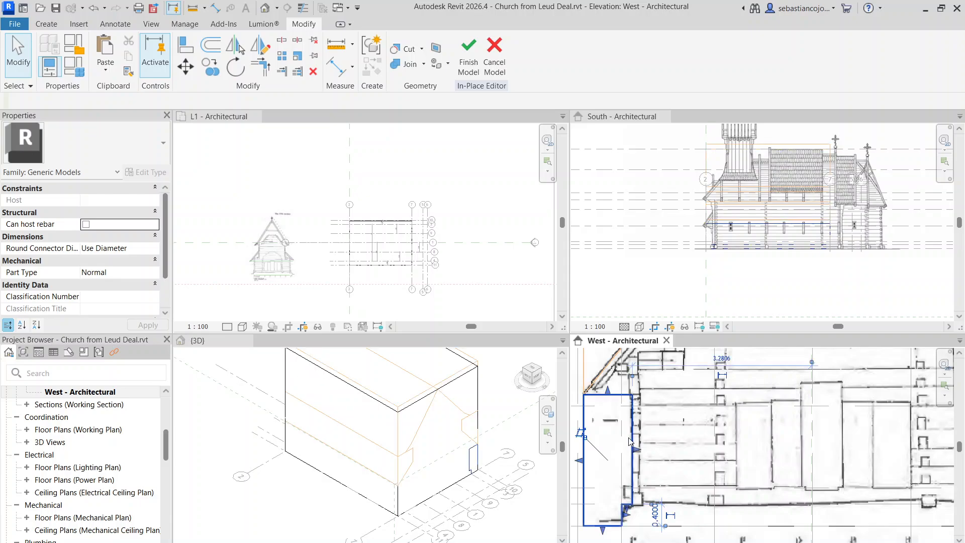
{"action": "right_click", "coordinate": [636, 435]}
{"action": "left_click", "coordinate": [694, 213]}
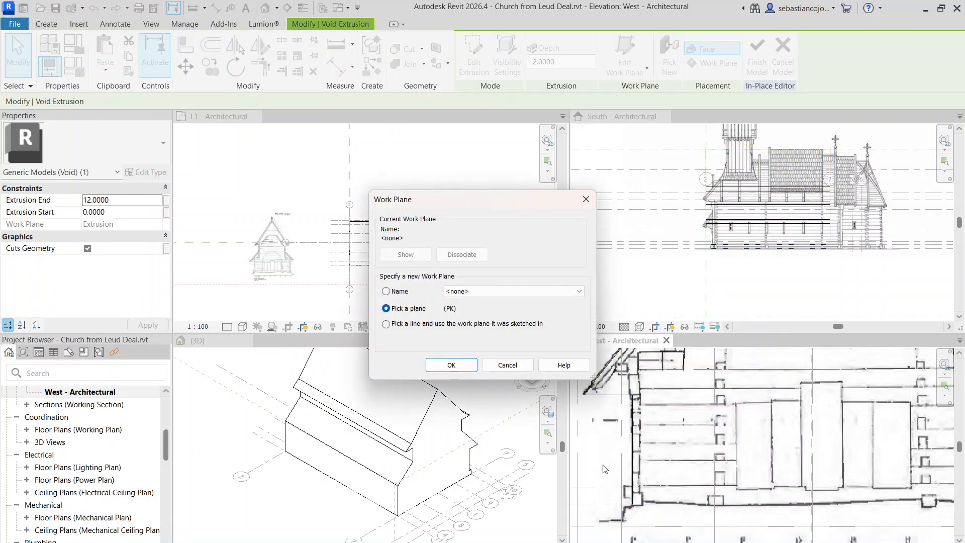
{"action": "left_click", "coordinate": [449, 367]}
Display the West elevation in Hidden Line, restart the void extrusion on the body's end face and return the view to Wireframe.
{"action": "left_click", "coordinate": [640, 542]}
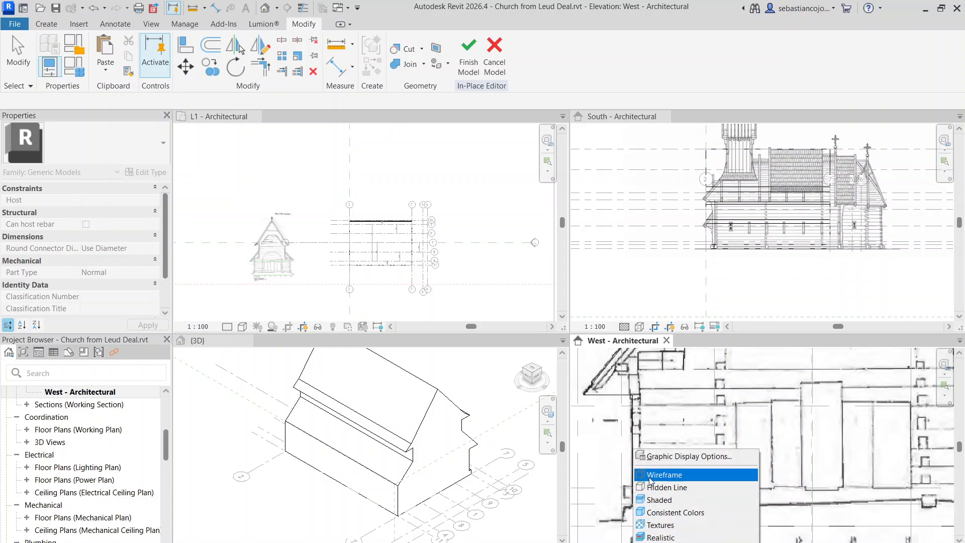
{"action": "left_click", "coordinate": [648, 488]}
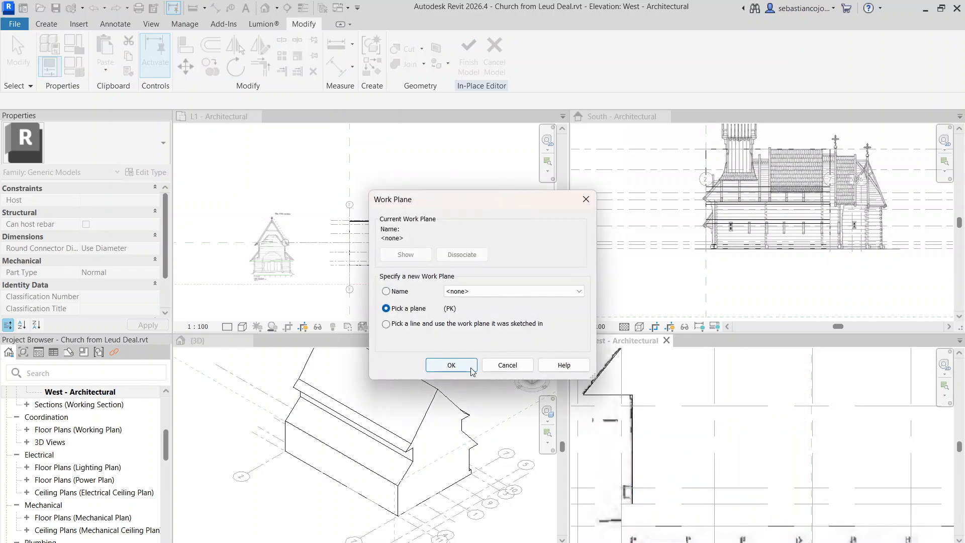
{"action": "left_click", "coordinate": [451, 365]}
{"action": "scroll", "coordinate": [803, 475], "scroll_direction": "down", "scroll_amount": 3}
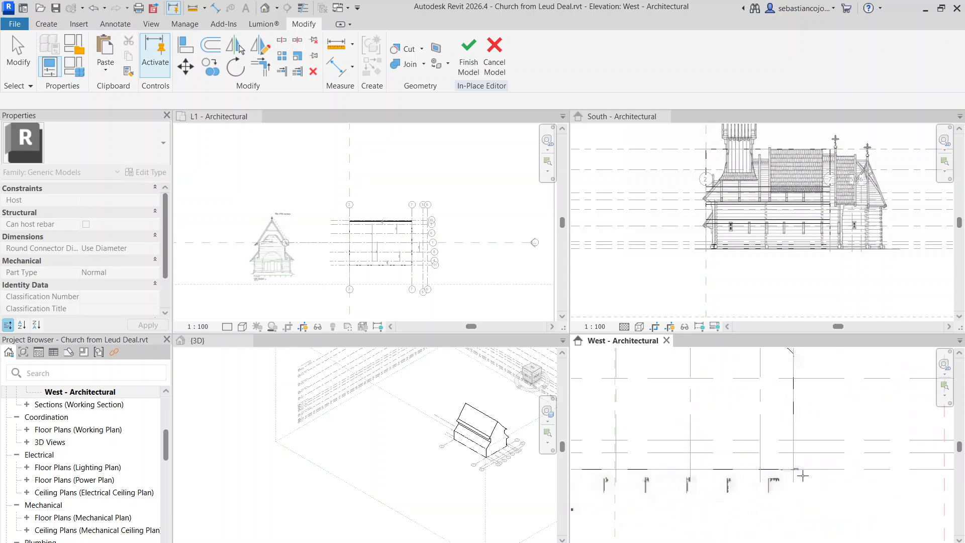
{"action": "left_click", "coordinate": [794, 419]}
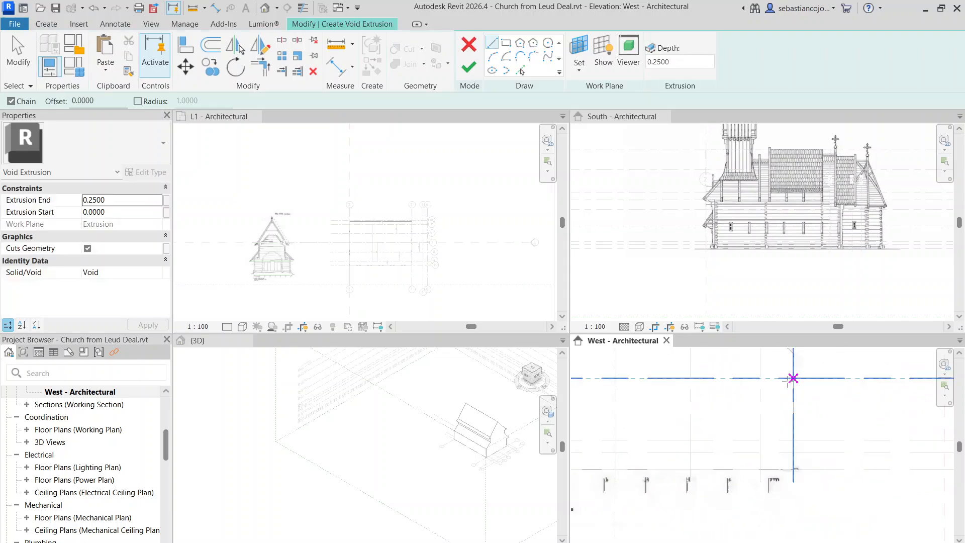
{"action": "left_click", "coordinate": [640, 542]}
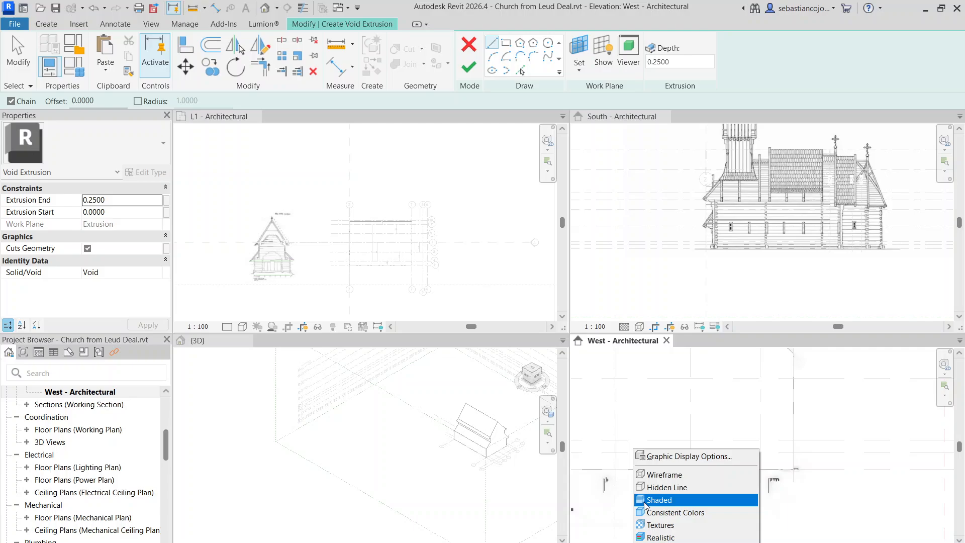
{"action": "left_click", "coordinate": [662, 474]}
Sketch the opposite wall void's profile from the lower eave in to the wall, down it, 0.4 m out over the base and down to the ground.
{"action": "left_click", "coordinate": [793, 354]}
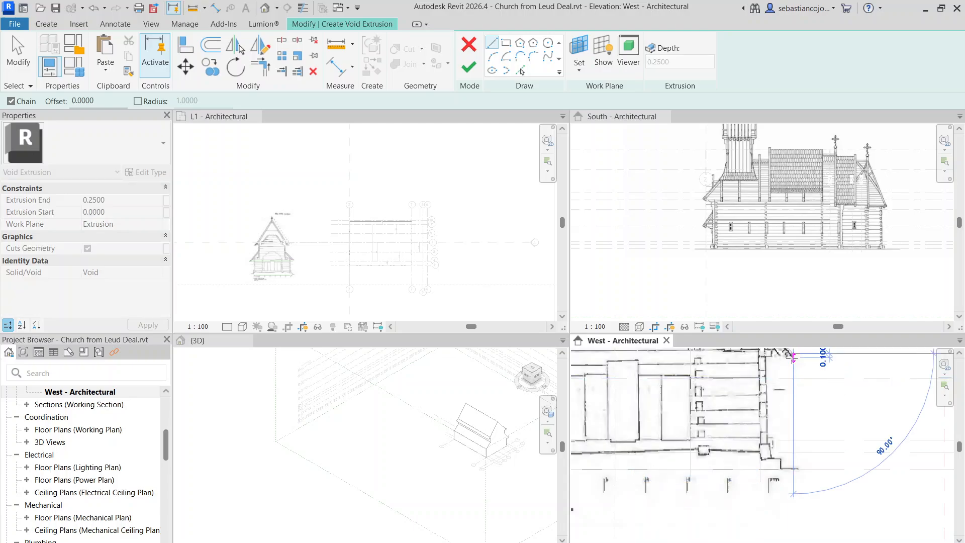
{"action": "left_click", "coordinate": [760, 353]}
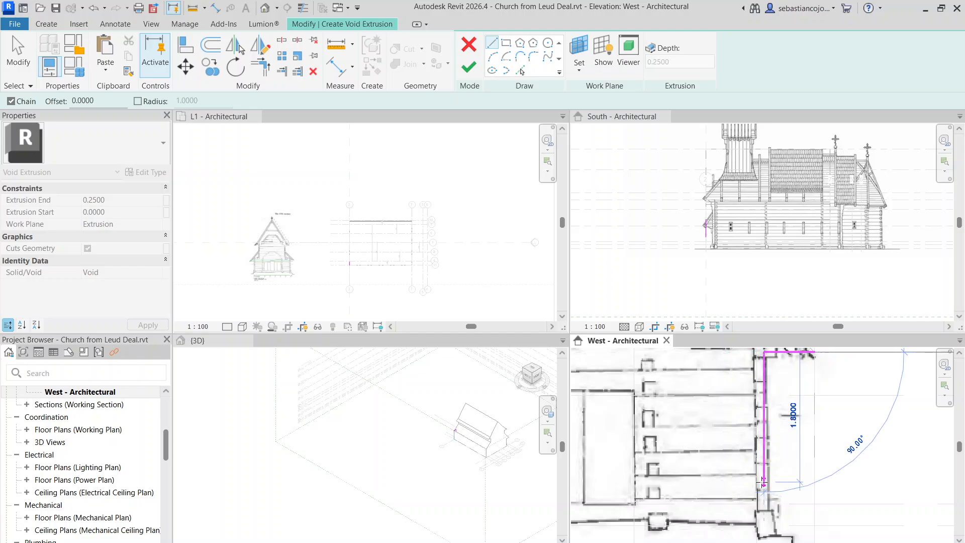
{"action": "scroll", "coordinate": [739, 408], "scroll_direction": "up", "scroll_amount": 2}
{"action": "left_click", "coordinate": [742, 431]}
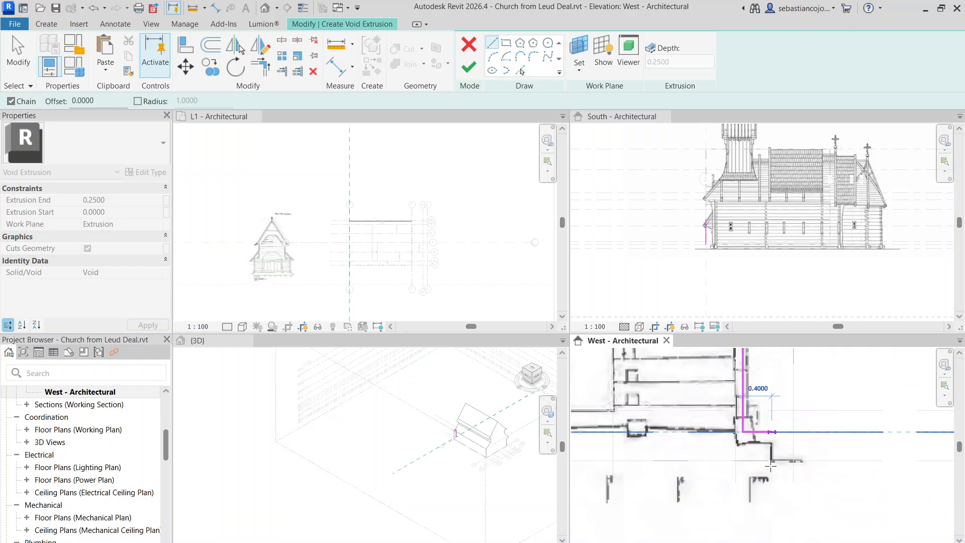
{"action": "left_click", "coordinate": [771, 432]}
{"action": "left_click", "coordinate": [772, 460]}
Close the opposite wall void's profile with a 0.3 m line along the ground and a line up the body's outer edge to the eave.
{"action": "scroll", "coordinate": [795, 458], "scroll_direction": "down", "scroll_amount": 3}
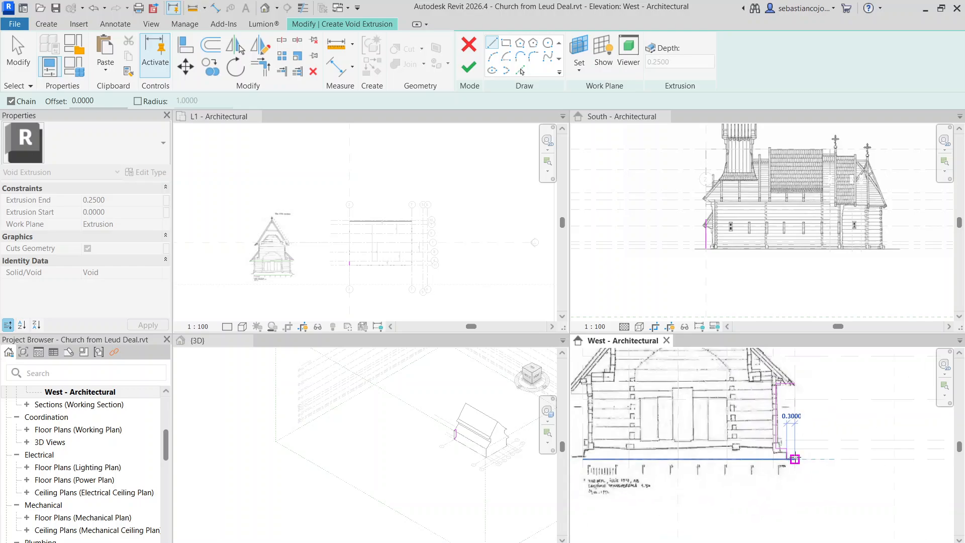
{"action": "left_click", "coordinate": [795, 459]}
{"action": "left_click", "coordinate": [793, 383]}
{"action": "scroll", "coordinate": [791, 397], "scroll_direction": "down", "scroll_amount": 2}
{"action": "key", "text": "Escape"}
{"action": "key", "text": "Escape"}
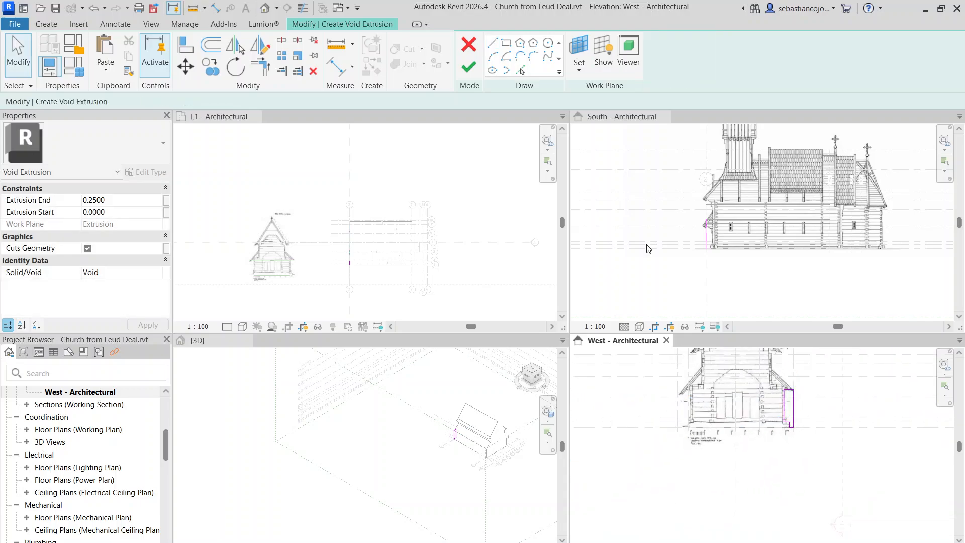
Finish the side-wall void extrusion's sketch and stretch the void along the church's south side to a 12 m depth.
{"action": "left_click", "coordinate": [470, 68]}
{"action": "scroll", "coordinate": [679, 247], "scroll_direction": "up", "scroll_amount": 4}
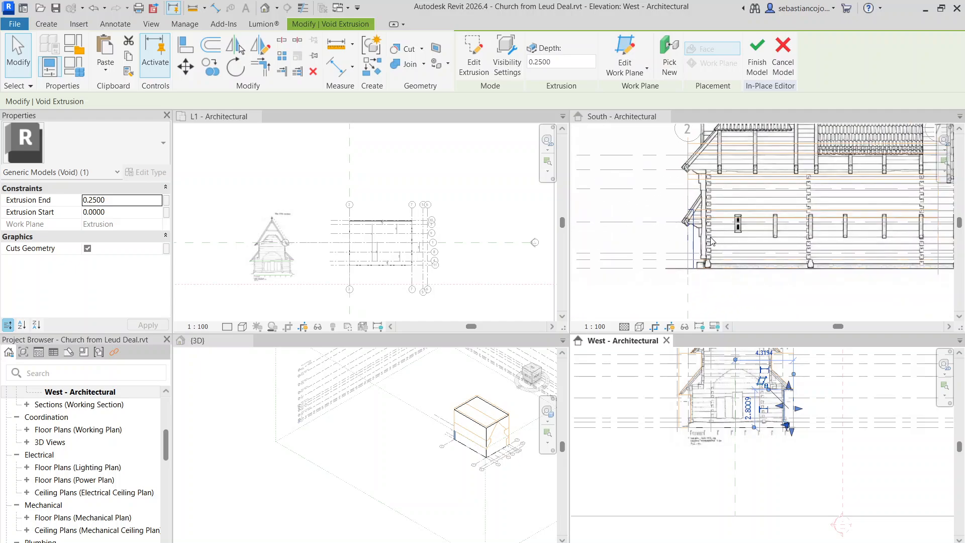
{"action": "left_click", "coordinate": [683, 253]}
{"action": "scroll", "coordinate": [684, 251], "scroll_direction": "down", "scroll_amount": 1}
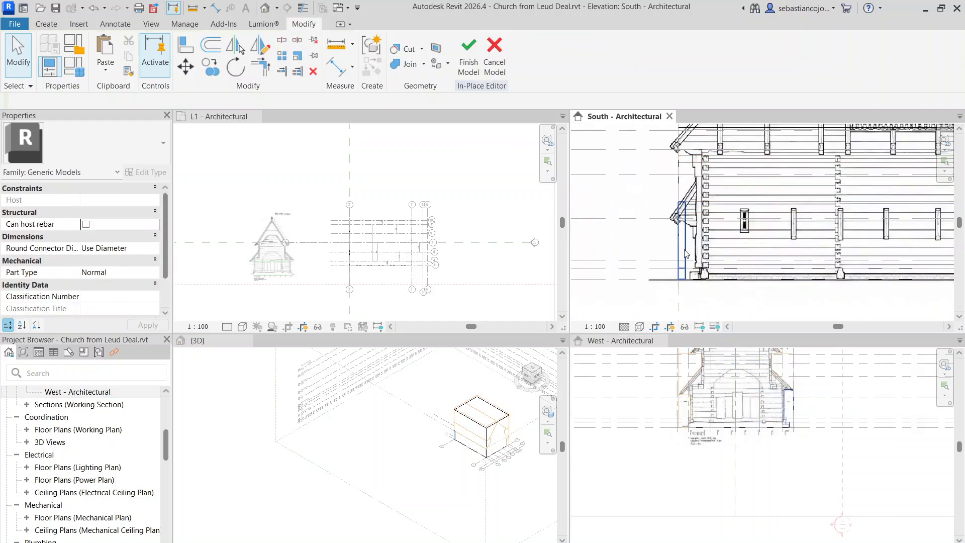
{"action": "left_click", "coordinate": [867, 243]}
{"action": "scroll", "coordinate": [754, 251], "scroll_direction": "down", "scroll_amount": 3}
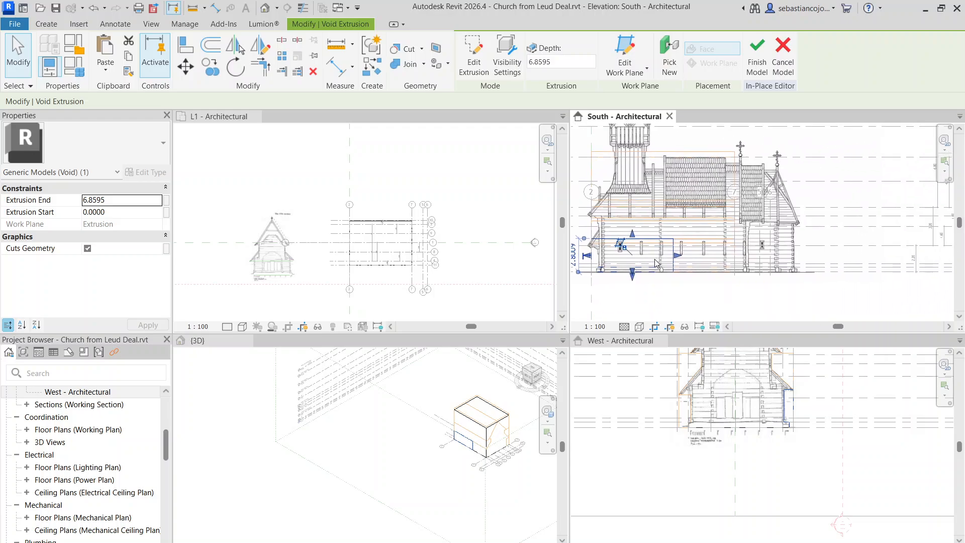
{"action": "scroll", "coordinate": [734, 282], "scroll_direction": "down", "scroll_amount": 2}
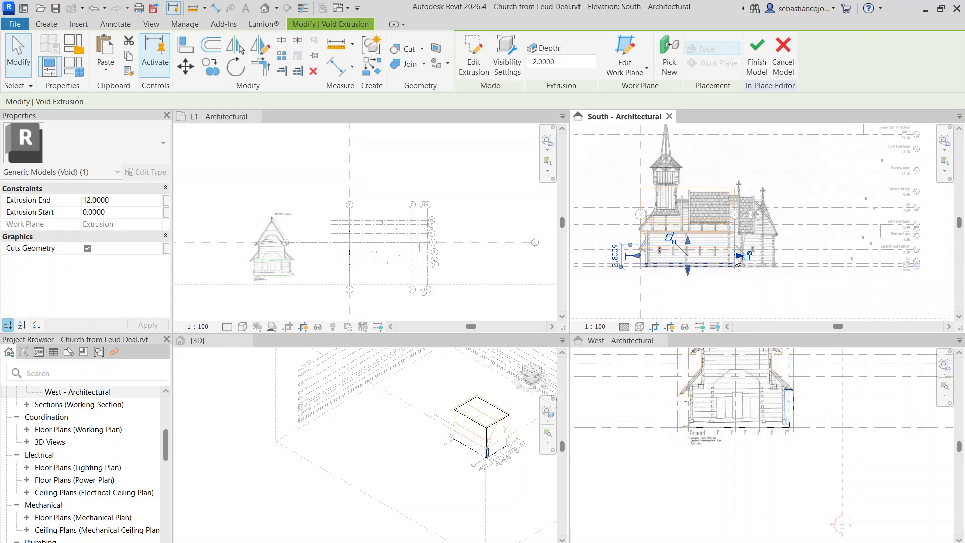
{"action": "left_click", "coordinate": [743, 293]}
{"action": "scroll", "coordinate": [462, 400], "scroll_direction": "up", "scroll_amount": 5}
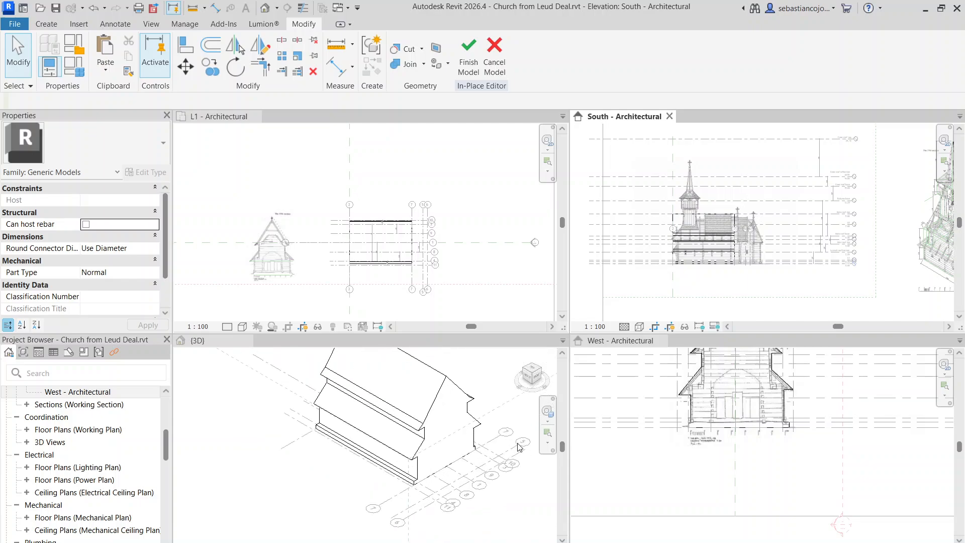
Check the void cuts along the nave's side walls in 3D and finish the in-place model.
{"action": "scroll", "coordinate": [428, 423], "scroll_direction": "down", "scroll_amount": 1}
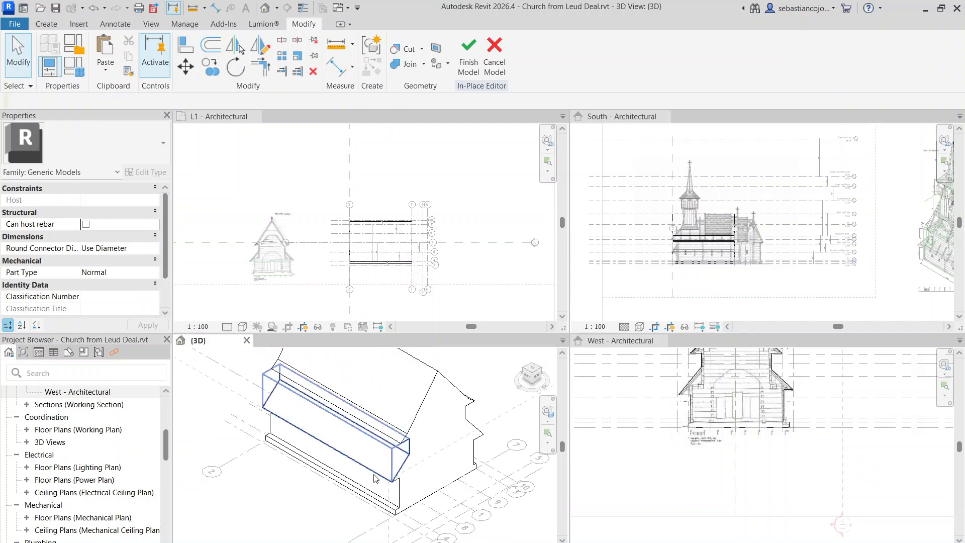
{"action": "scroll", "coordinate": [466, 450], "scroll_direction": "down", "scroll_amount": 4}
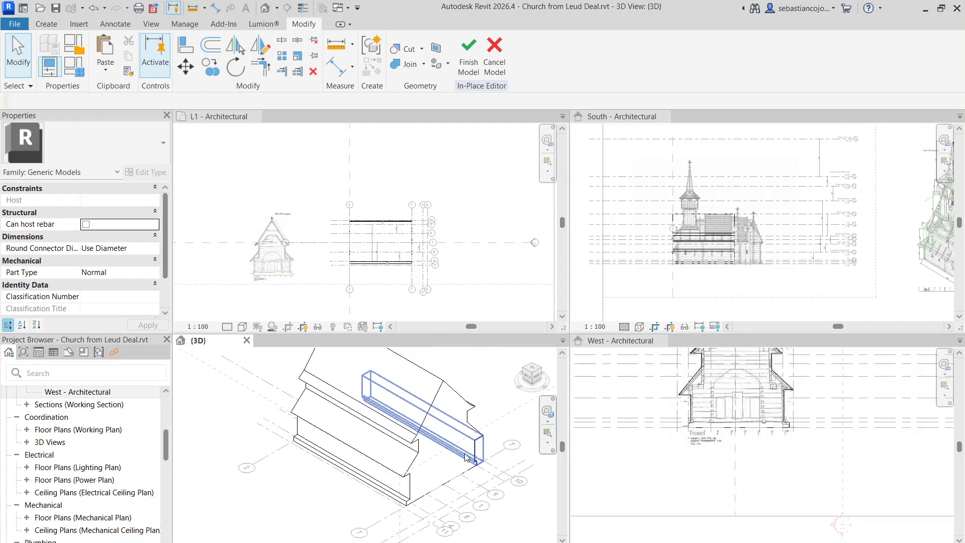
{"action": "left_click", "coordinate": [468, 58]}
{"action": "left_click", "coordinate": [452, 223]}
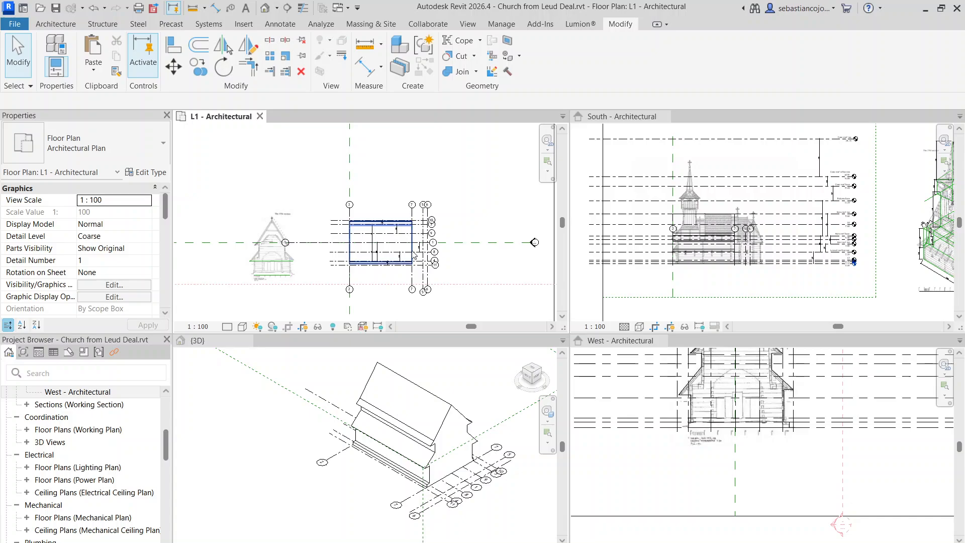
Set the South elevation's visual style to Hidden Line.
{"action": "scroll", "coordinate": [723, 250], "scroll_direction": "up", "scroll_amount": 3}
{"action": "left_click", "coordinate": [722, 259]}
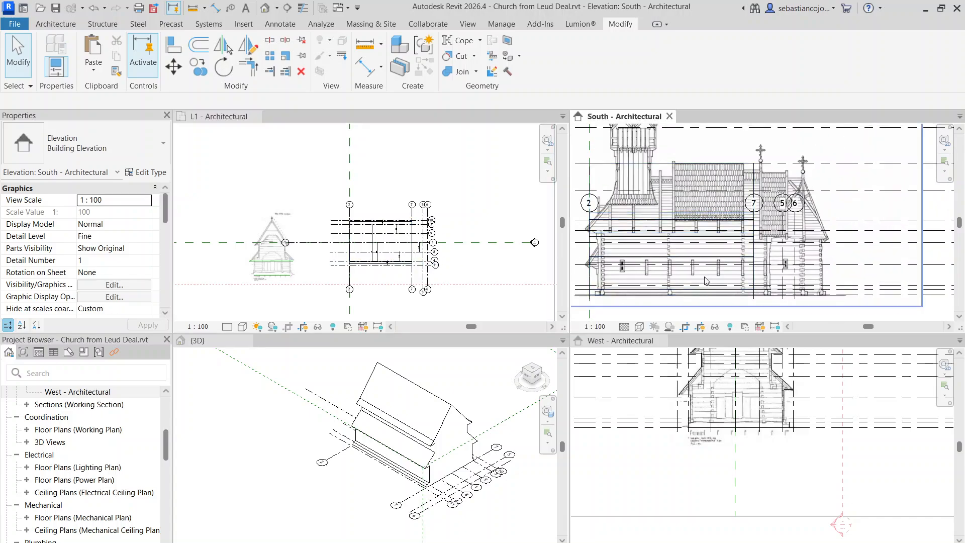
{"action": "left_click", "coordinate": [640, 326]}
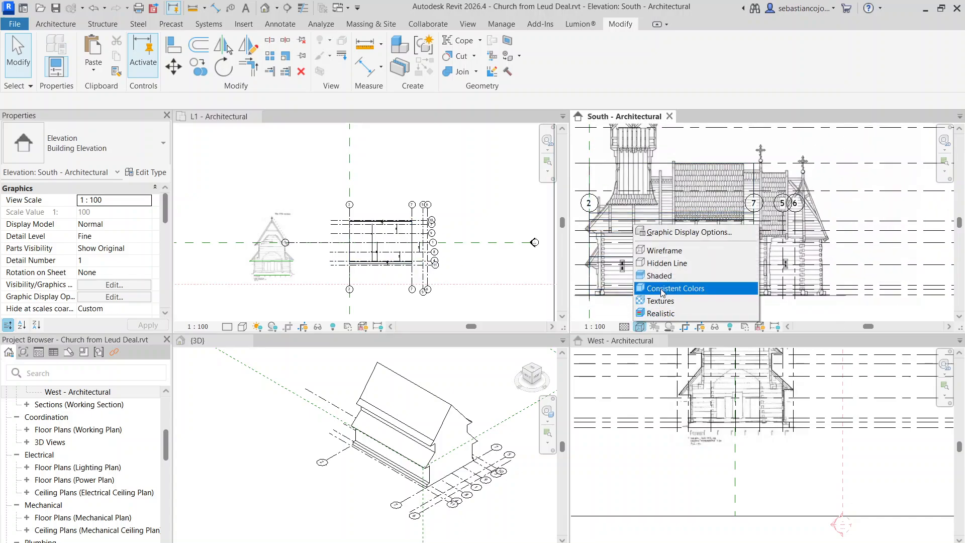
{"action": "left_click", "coordinate": [666, 263]}
Examine the altar end of the church in the South elevation against the roof level lines and their labels.
{"action": "scroll", "coordinate": [726, 210], "scroll_direction": "down", "scroll_amount": 3}
{"action": "scroll", "coordinate": [788, 212], "scroll_direction": "up", "scroll_amount": 3}
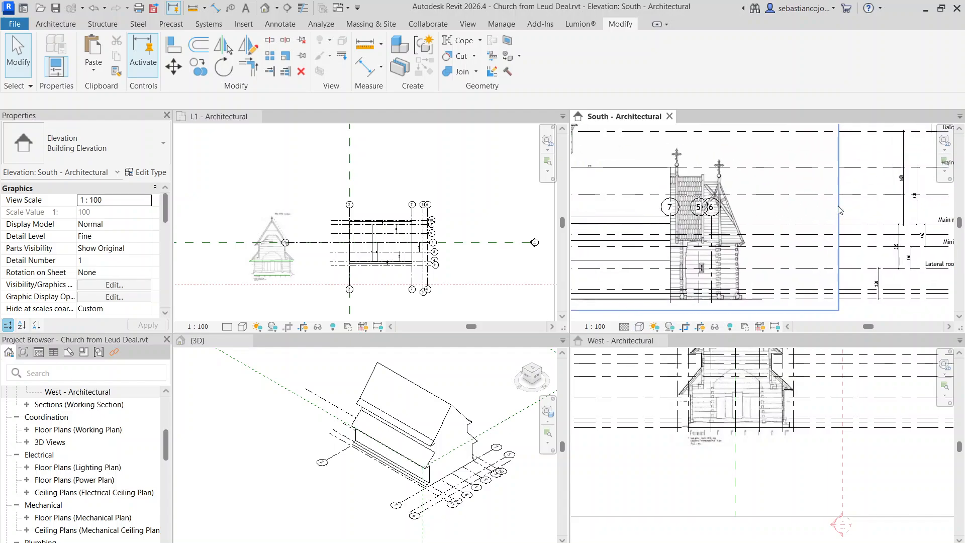
{"action": "middle_click_drag", "start_coordinate": [745, 211], "coordinate": [493, 219]}
{"action": "scroll", "coordinate": [690, 224], "scroll_direction": "down", "scroll_amount": 1}
{"action": "left_click", "coordinate": [709, 216]}
{"action": "scroll", "coordinate": [709, 215], "scroll_direction": "up", "scroll_amount": 5}
{"action": "key", "text": "Escape"}
{"action": "scroll", "coordinate": [769, 214], "scroll_direction": "down", "scroll_amount": 1}
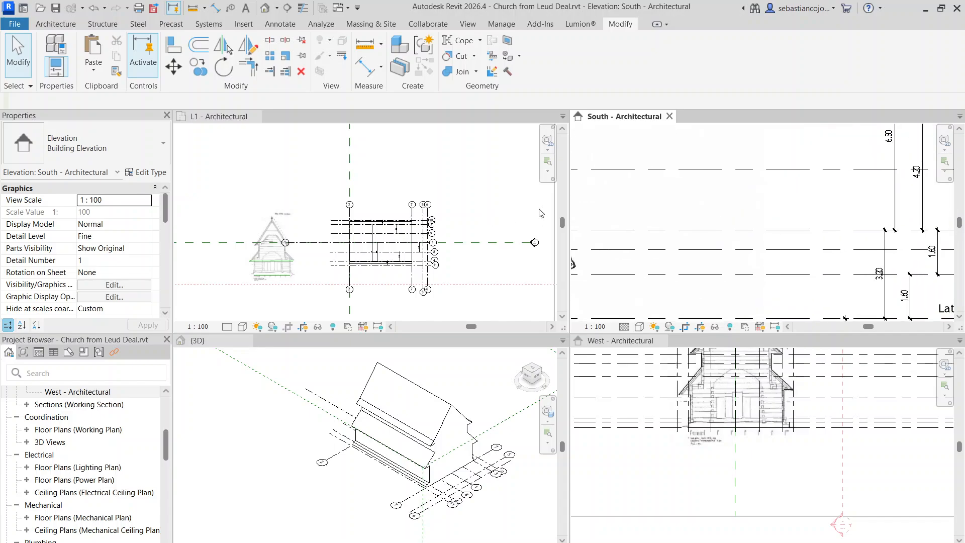
{"action": "middle_click_drag", "start_coordinate": [735, 231], "coordinate": [873, 235]}
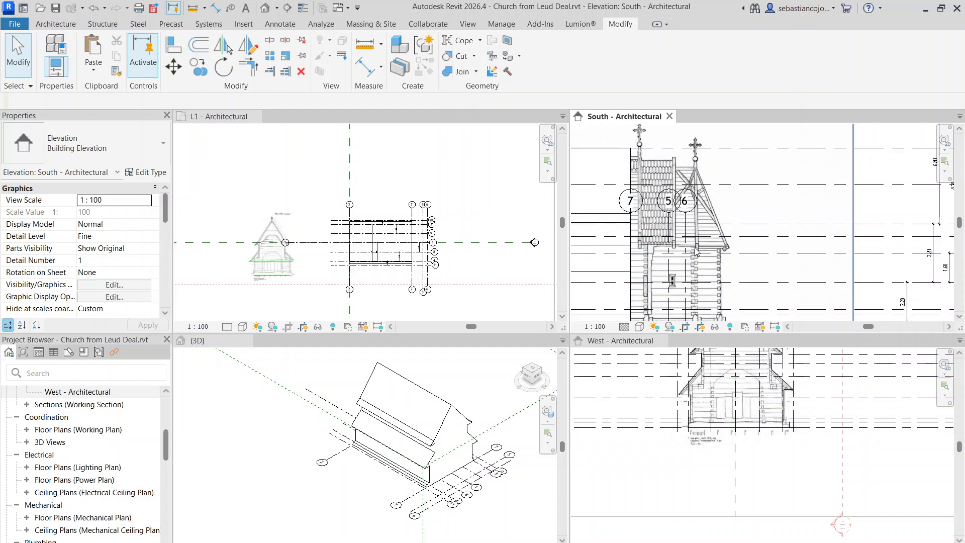
{"action": "scroll", "coordinate": [679, 244], "scroll_direction": "down", "scroll_amount": 2}
{"action": "scroll", "coordinate": [819, 242], "scroll_direction": "up", "scroll_amount": 2}
{"action": "scroll", "coordinate": [819, 242], "scroll_direction": "down", "scroll_amount": 2}
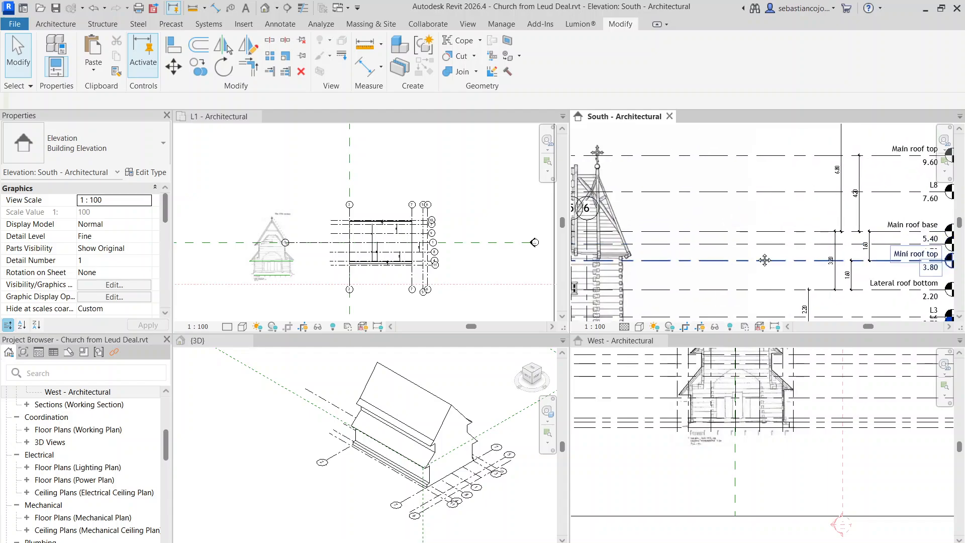
{"action": "scroll", "coordinate": [689, 254], "scroll_direction": "up", "scroll_amount": 2}
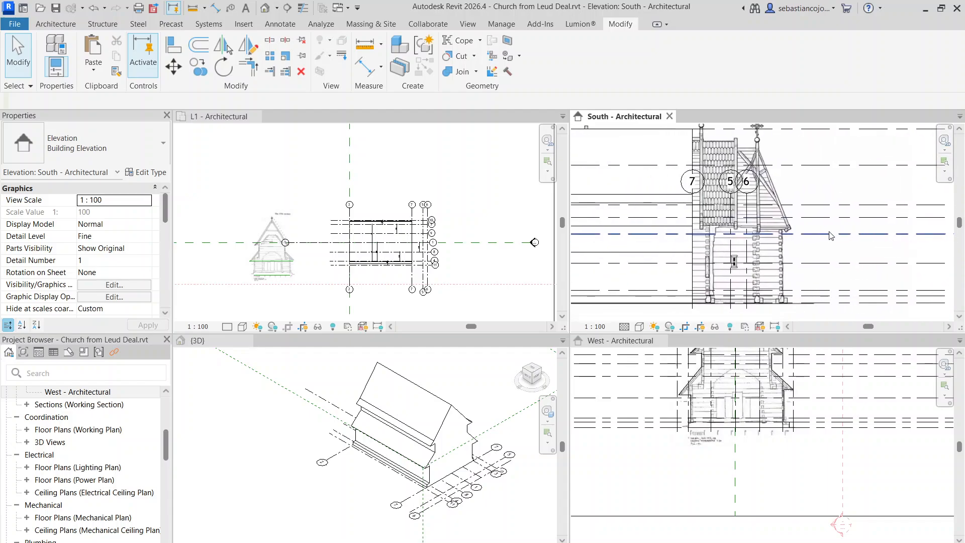
Select the nave's generic model and compare its end at grid 7 with the altar's roof and nearby levels.
{"action": "left_click", "coordinate": [690, 255]}
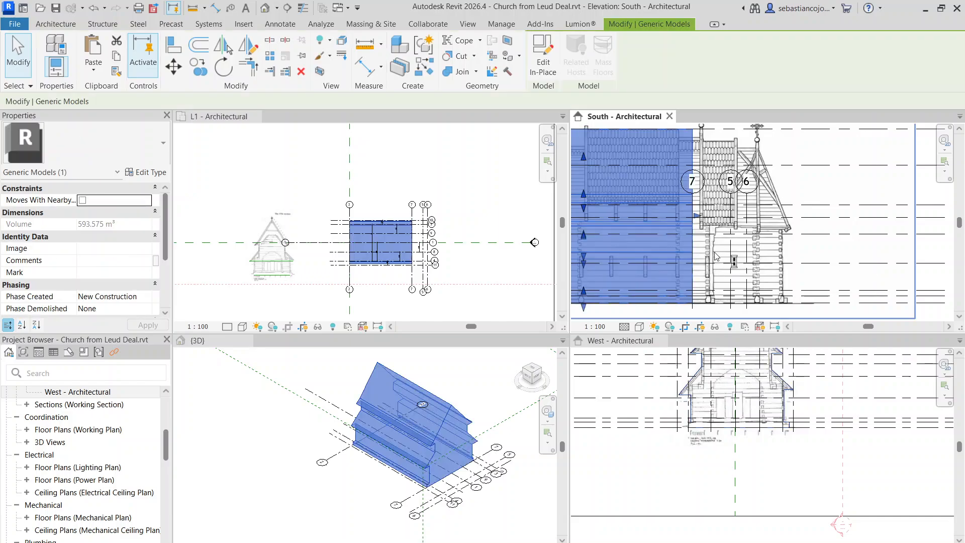
{"action": "scroll", "coordinate": [690, 255], "scroll_direction": "down", "scroll_amount": 2}
{"action": "scroll", "coordinate": [864, 246], "scroll_direction": "up", "scroll_amount": 1}
{"action": "scroll", "coordinate": [842, 246], "scroll_direction": "down", "scroll_amount": 1}
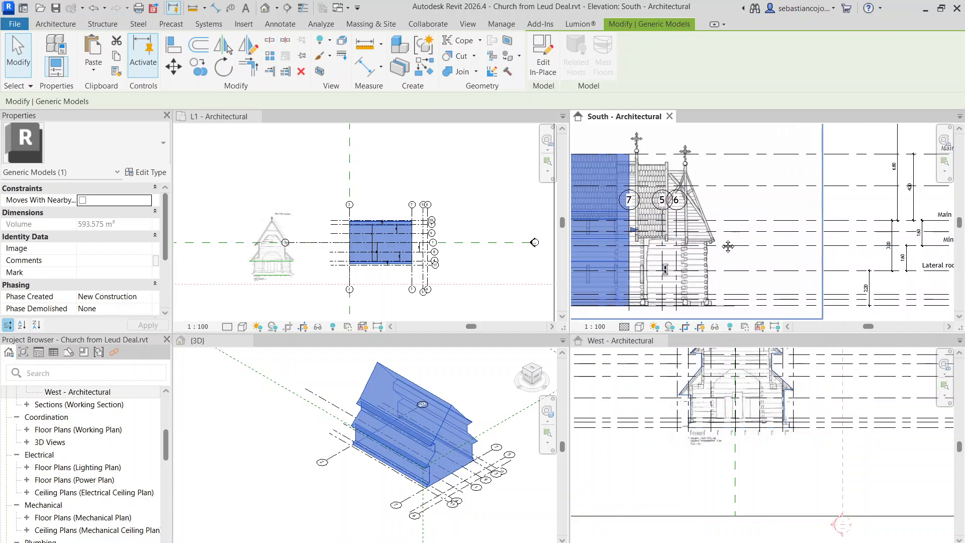
{"action": "scroll", "coordinate": [844, 220], "scroll_direction": "down", "scroll_amount": 1}
{"action": "scroll", "coordinate": [844, 220], "scroll_direction": "up", "scroll_amount": 3}
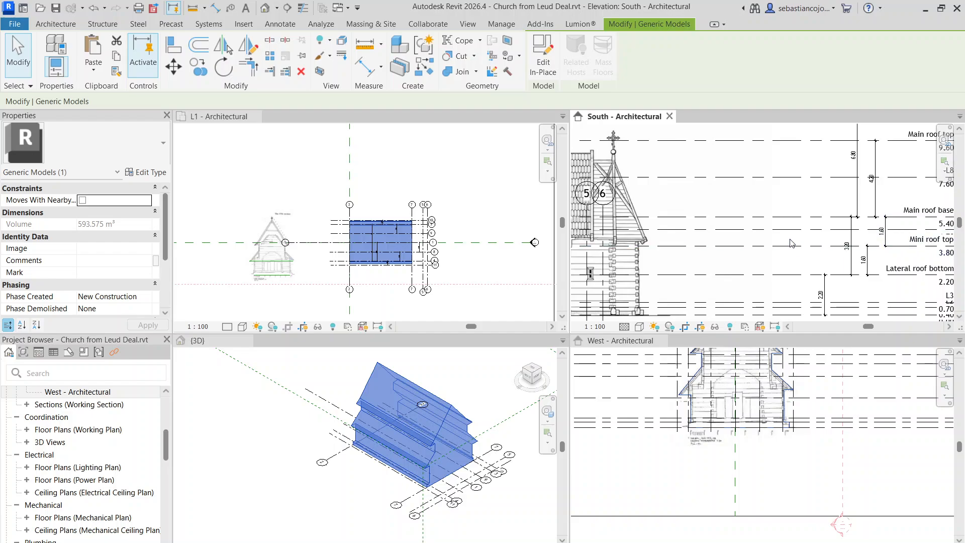
{"action": "scroll", "coordinate": [728, 245], "scroll_direction": "up", "scroll_amount": 1}
{"action": "middle_click_drag", "start_coordinate": [727, 245], "coordinate": [850, 229]}
{"action": "key", "text": "Escape"}
Inspect level L6 against the base of the altar roof in the South elevation.
{"action": "left_click", "coordinate": [847, 226]}
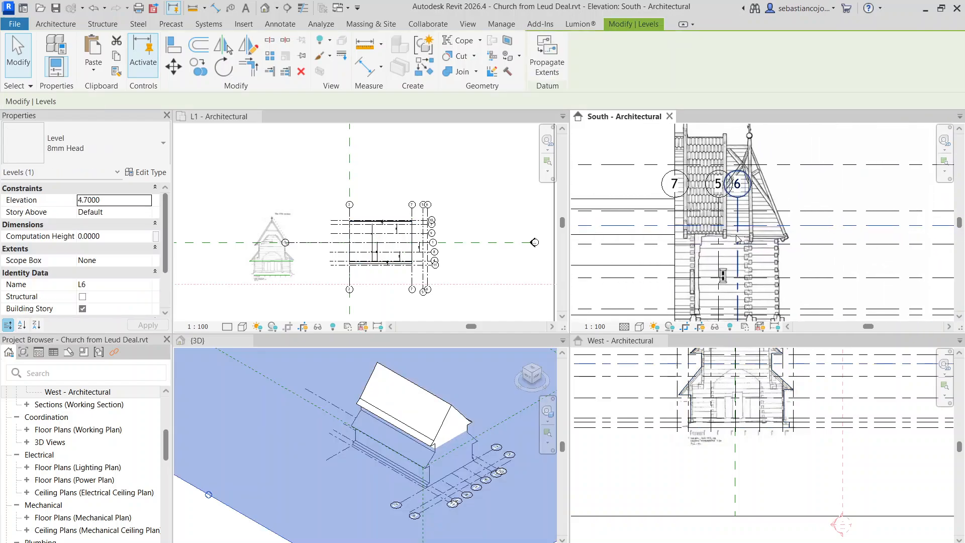
{"action": "key", "text": "Escape"}
{"action": "left_click", "coordinate": [675, 224]}
{"action": "key", "text": "Escape"}
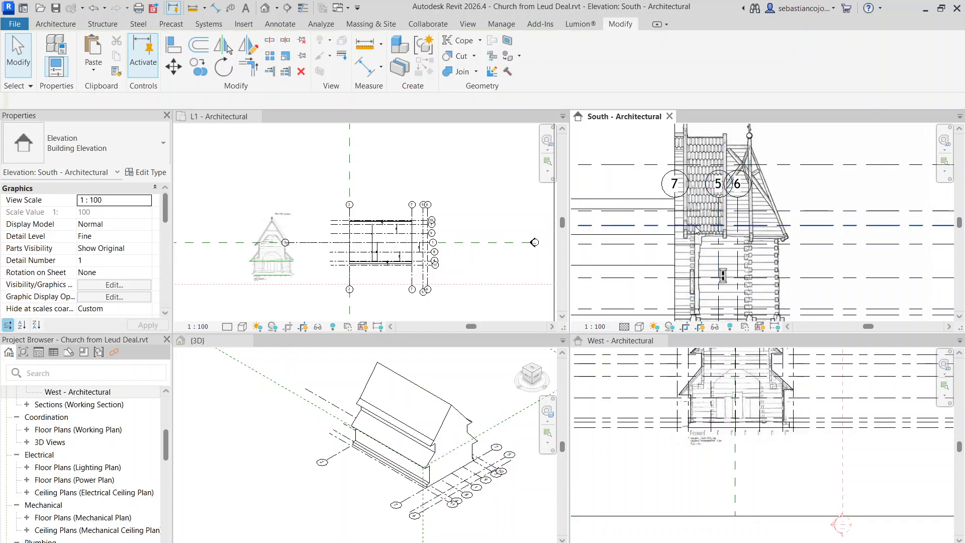
{"action": "left_click", "coordinate": [709, 225]}
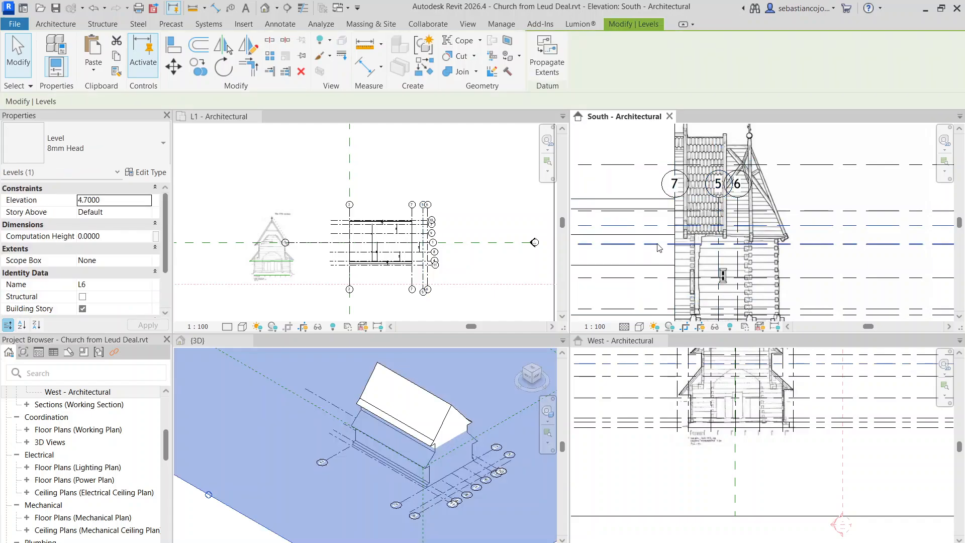
{"action": "scroll", "coordinate": [661, 243], "scroll_direction": "down", "scroll_amount": 3}
{"action": "key", "text": "Escape"}
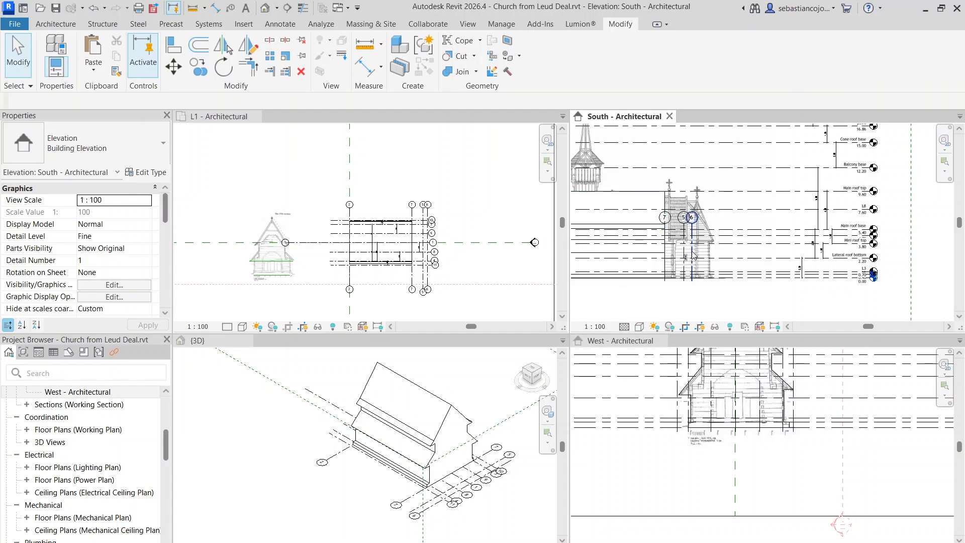
Save the church project after bringing the nave into close view in 3D.
{"action": "scroll", "coordinate": [699, 258], "scroll_direction": "down", "scroll_amount": 2}
{"action": "scroll", "coordinate": [739, 276], "scroll_direction": "down", "scroll_amount": 2}
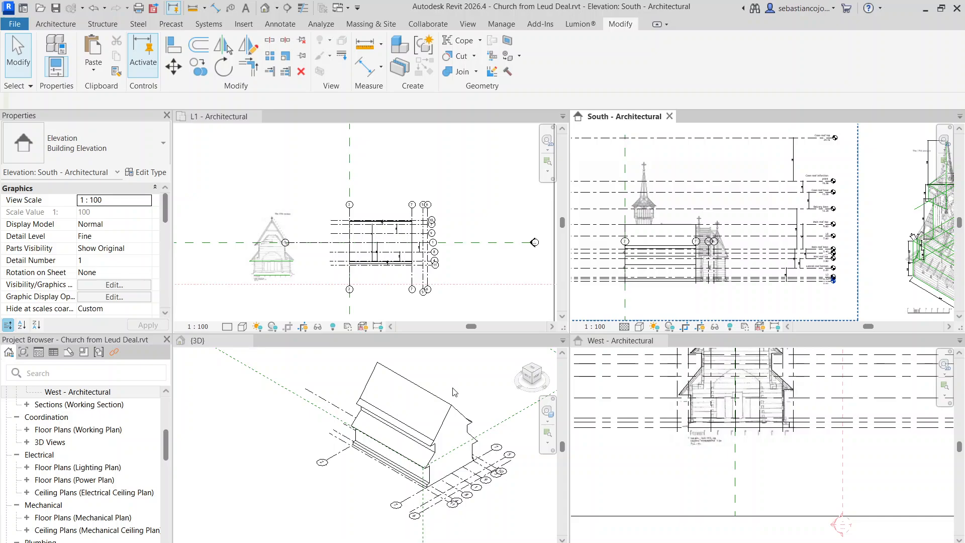
{"action": "scroll", "coordinate": [454, 392], "scroll_direction": "up", "scroll_amount": 4}
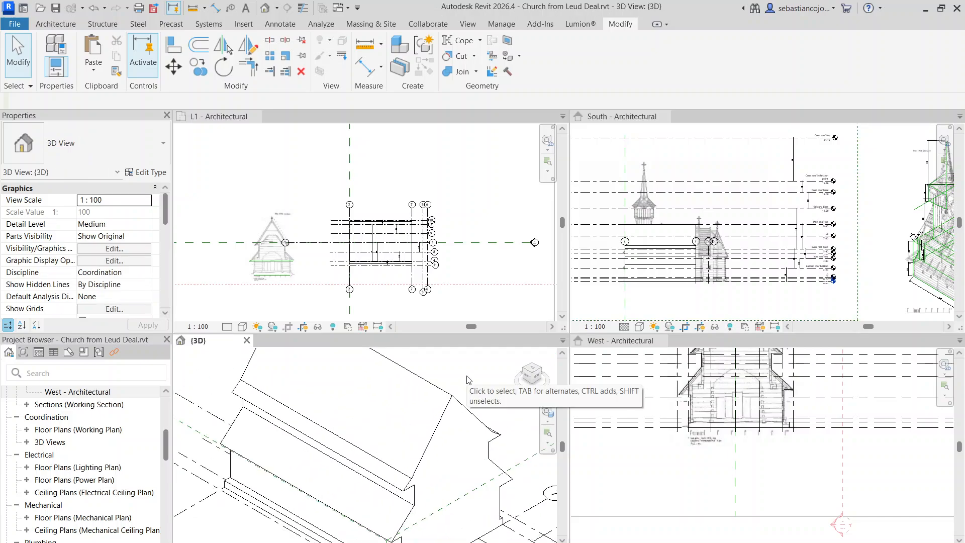
{"action": "key", "text": "ctrl+s"}
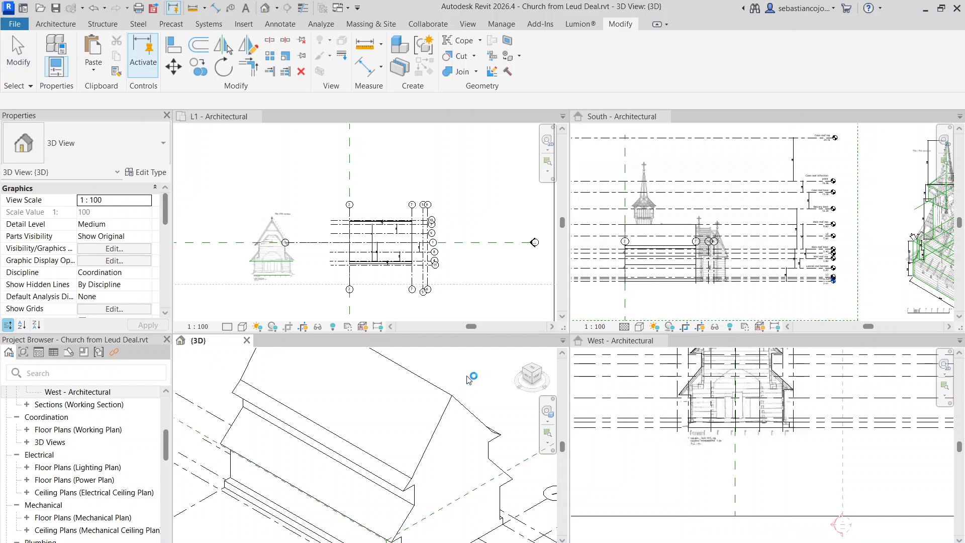
{"action": "scroll", "coordinate": [466, 380], "scroll_direction": "down", "scroll_amount": 2}
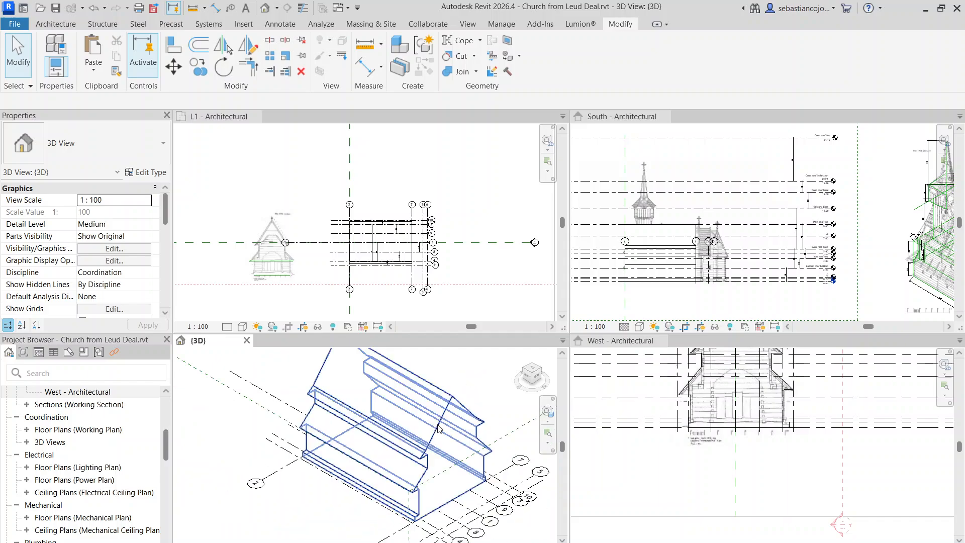
Examine the grids beyond the nave in 3D and the altar wall's dimension on the axonometric reference drawing.
{"action": "scroll", "coordinate": [481, 480], "scroll_direction": "up", "scroll_amount": 2}
{"action": "scroll", "coordinate": [422, 390], "scroll_direction": "down", "scroll_amount": 3}
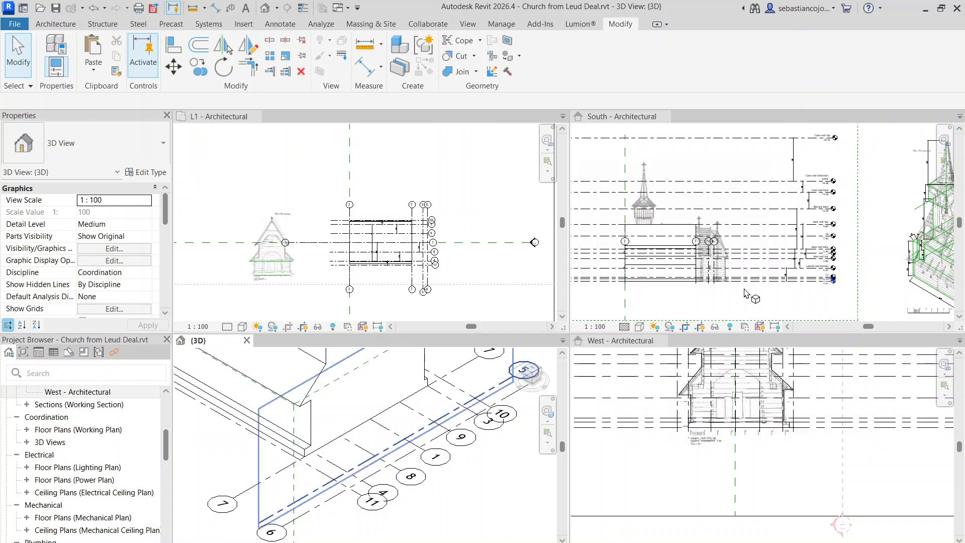
{"action": "scroll", "coordinate": [694, 232], "scroll_direction": "down", "scroll_amount": 3}
{"action": "scroll", "coordinate": [845, 252], "scroll_direction": "up", "scroll_amount": 6}
{"action": "left_click", "coordinate": [784, 242]}
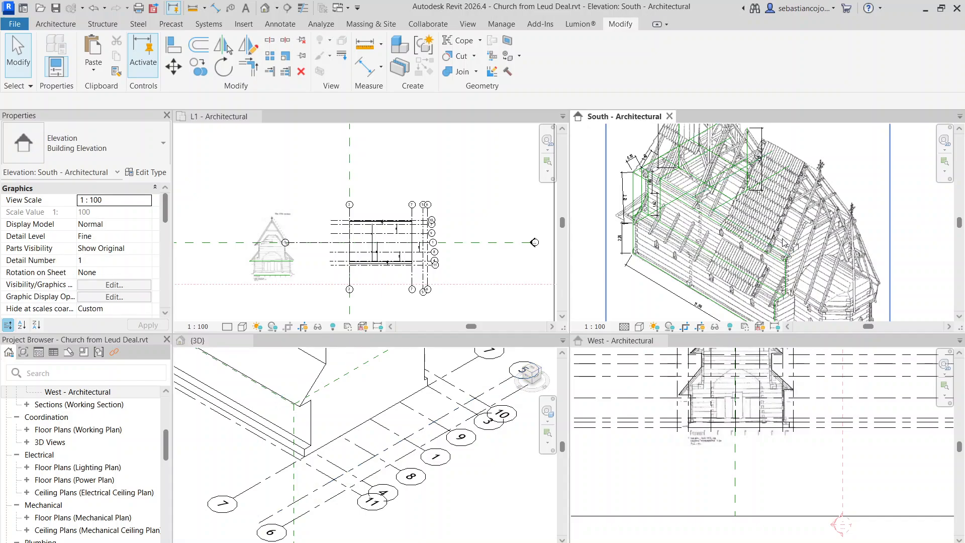
{"action": "middle_click_drag", "start_coordinate": [783, 242], "coordinate": [664, 151]}
{"action": "scroll", "coordinate": [666, 154], "scroll_direction": "up", "scroll_amount": 1}
{"action": "scroll", "coordinate": [679, 259], "scroll_direction": "up", "scroll_amount": 1}
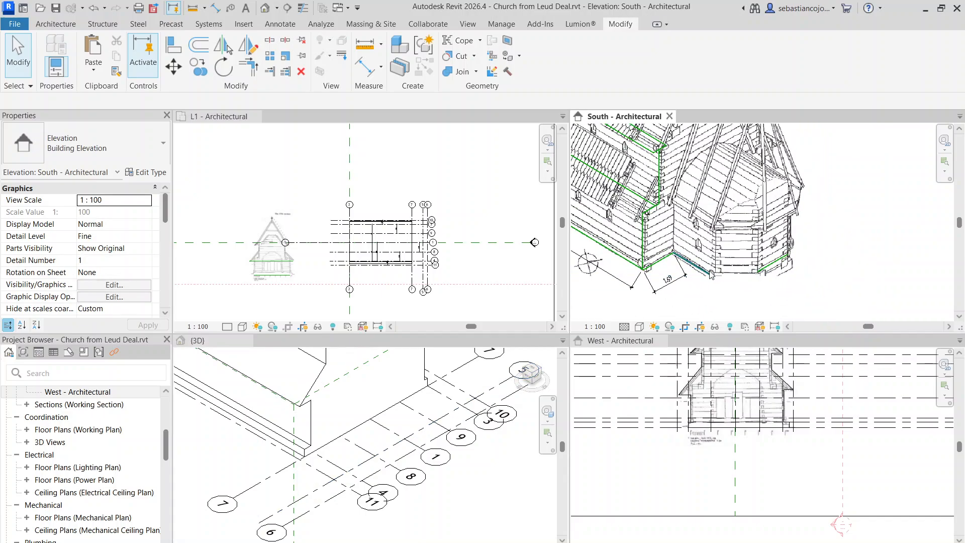
{"action": "scroll", "coordinate": [710, 274], "scroll_direction": "up", "scroll_amount": 2}
{"action": "scroll", "coordinate": [429, 227], "scroll_direction": "up", "scroll_amount": 2}
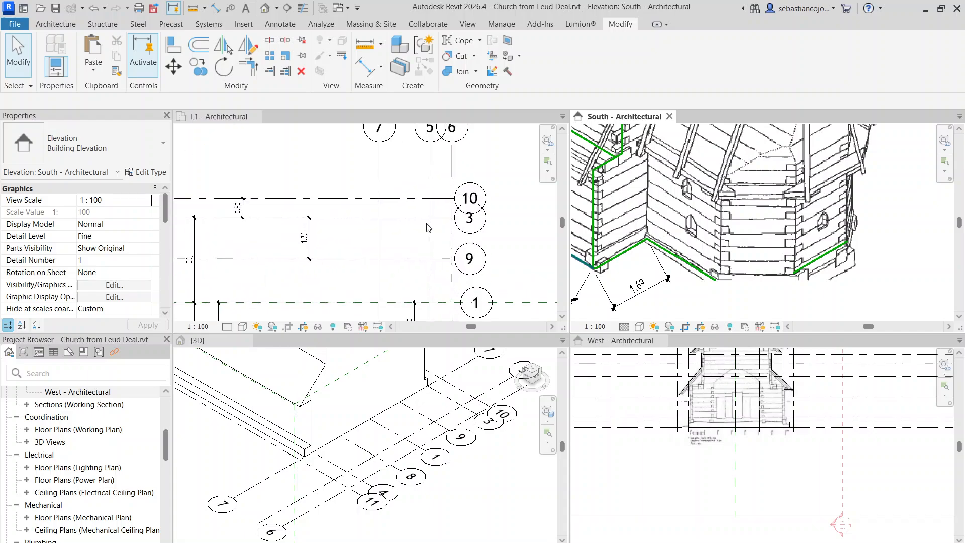
Examine the altar-side grids and dimensions in the L1 floor plan, and select the nave's generic model at grid 7.
{"action": "scroll", "coordinate": [428, 227], "scroll_direction": "down", "scroll_amount": 1}
{"action": "scroll", "coordinate": [417, 227], "scroll_direction": "down", "scroll_amount": 2}
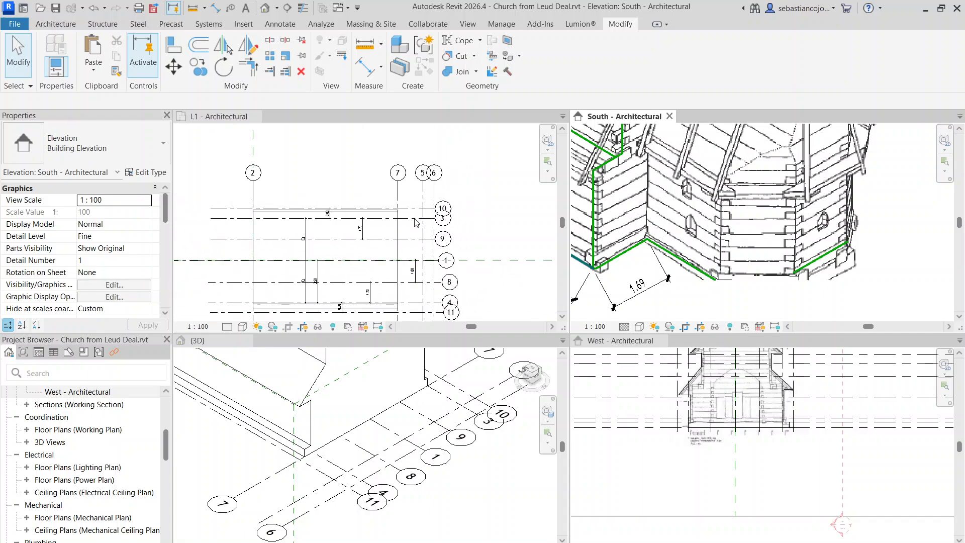
{"action": "scroll", "coordinate": [400, 252], "scroll_direction": "up", "scroll_amount": 5}
{"action": "left_click", "coordinate": [404, 304]}
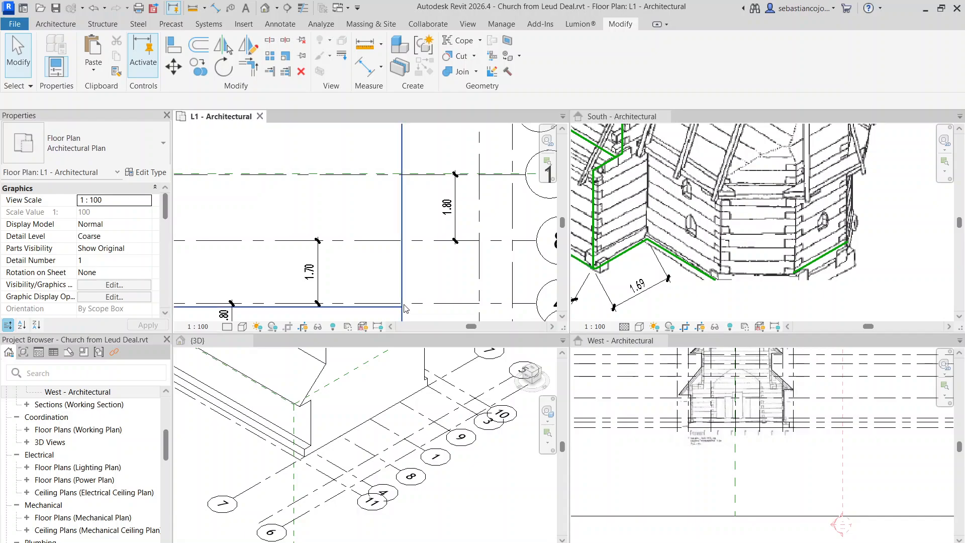
{"action": "scroll", "coordinate": [412, 237], "scroll_direction": "down", "scroll_amount": 3}
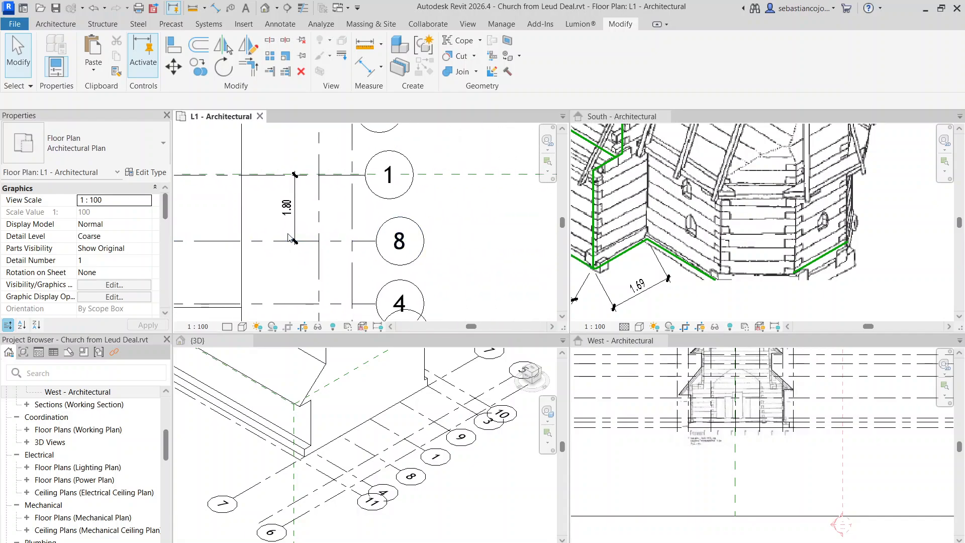
{"action": "scroll", "coordinate": [425, 287], "scroll_direction": "up", "scroll_amount": 3}
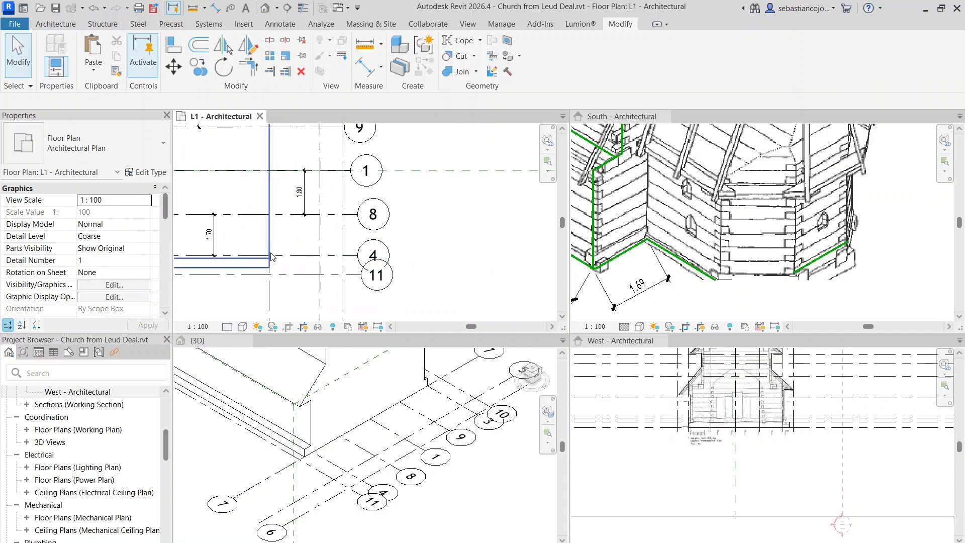
{"action": "left_click", "coordinate": [422, 284]}
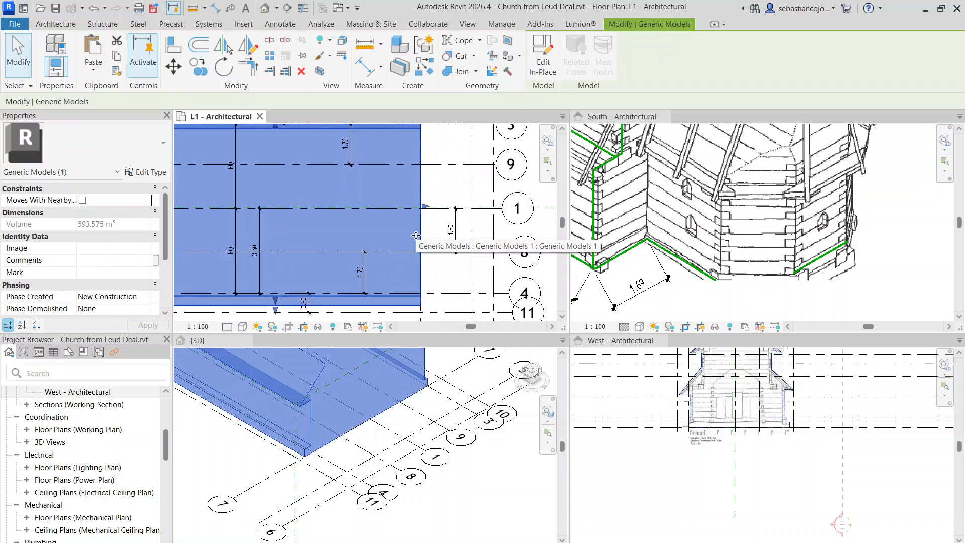
Start a new in-place model similar to the nave, using the Generic Models category.
{"action": "right_click", "coordinate": [416, 235]}
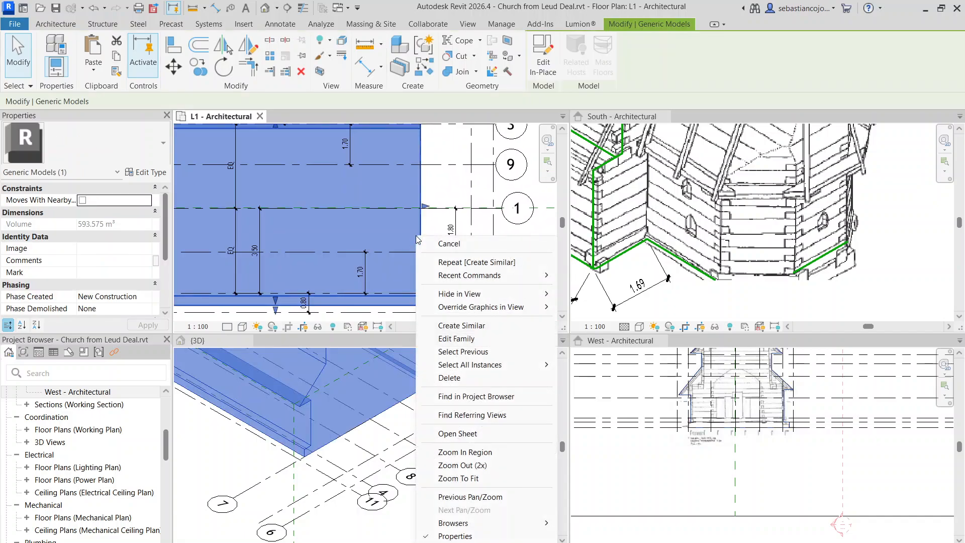
{"action": "left_click", "coordinate": [446, 325]}
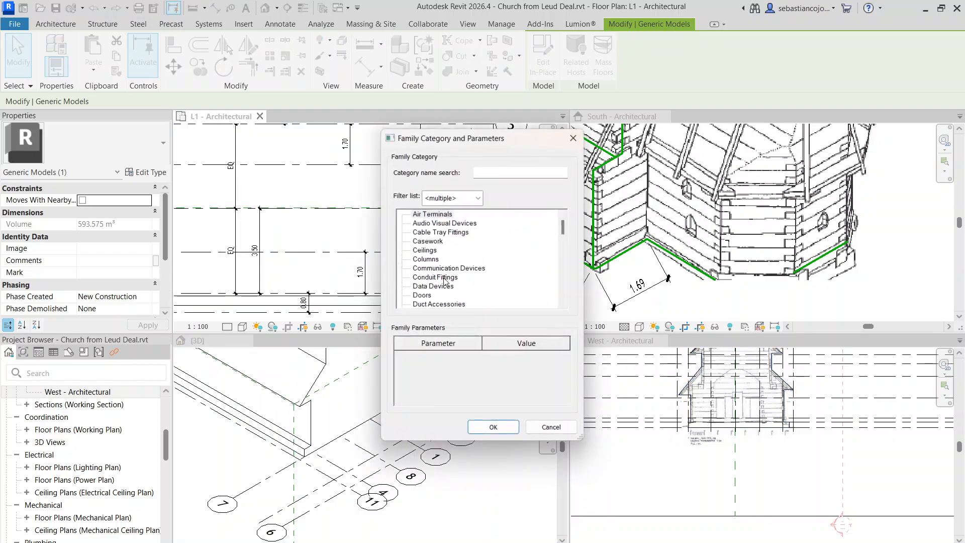
{"action": "scroll", "coordinate": [435, 256], "scroll_direction": "down", "scroll_amount": 2}
{"action": "scroll", "coordinate": [435, 256], "scroll_direction": "down", "scroll_amount": 5}
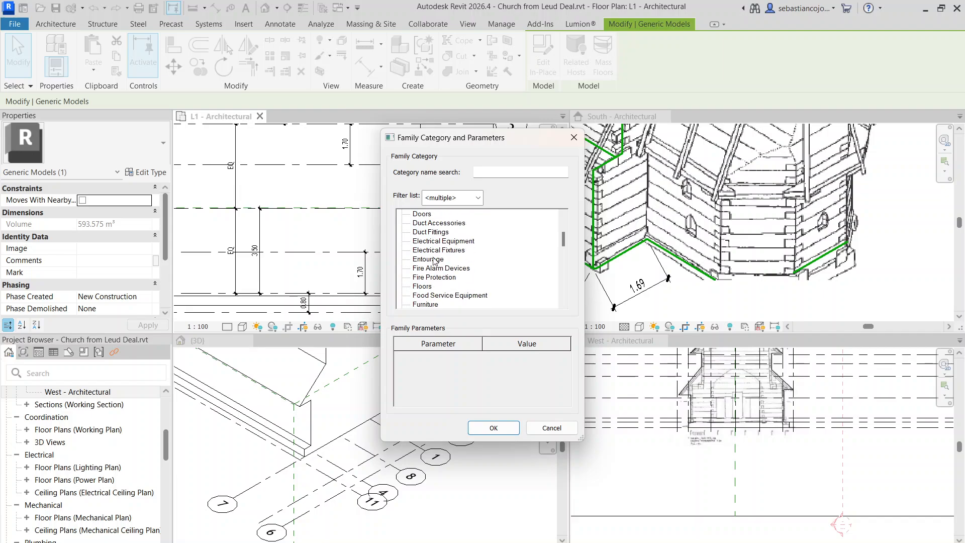
{"action": "left_click", "coordinate": [437, 268]}
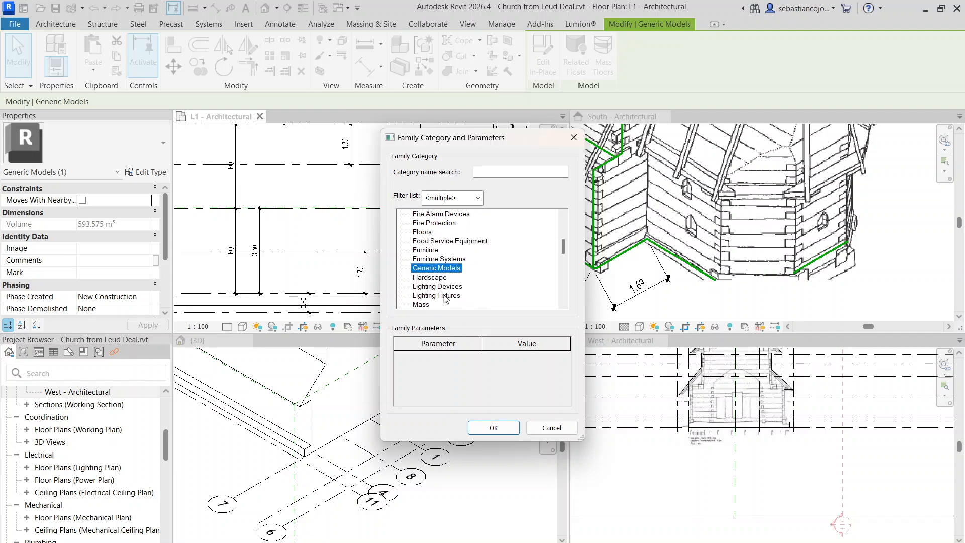
{"action": "left_click", "coordinate": [483, 427]}
Start an extrusion for the altar and set its work plane to Level : L1.
{"action": "left_click", "coordinate": [340, 384]}
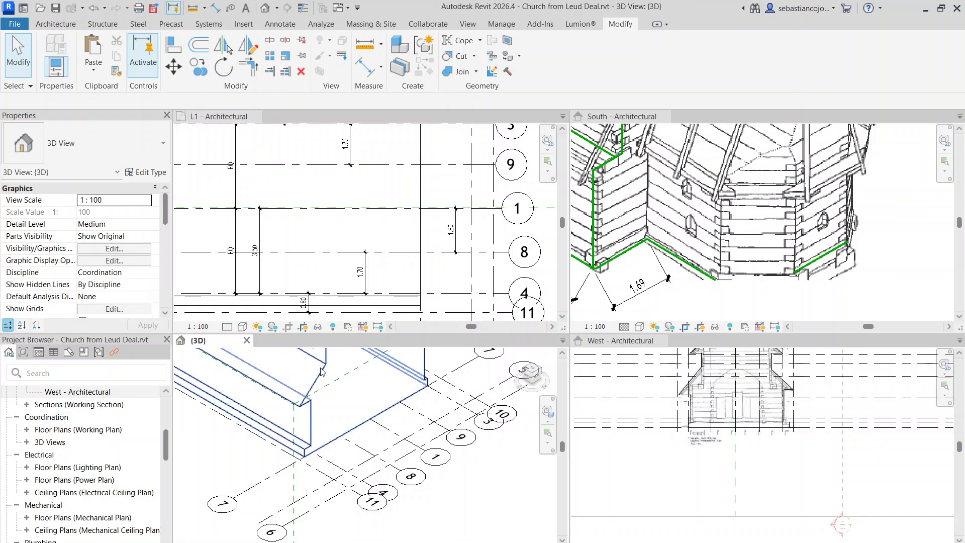
{"action": "left_click", "coordinate": [322, 372]}
{"action": "key", "text": "Escape"}
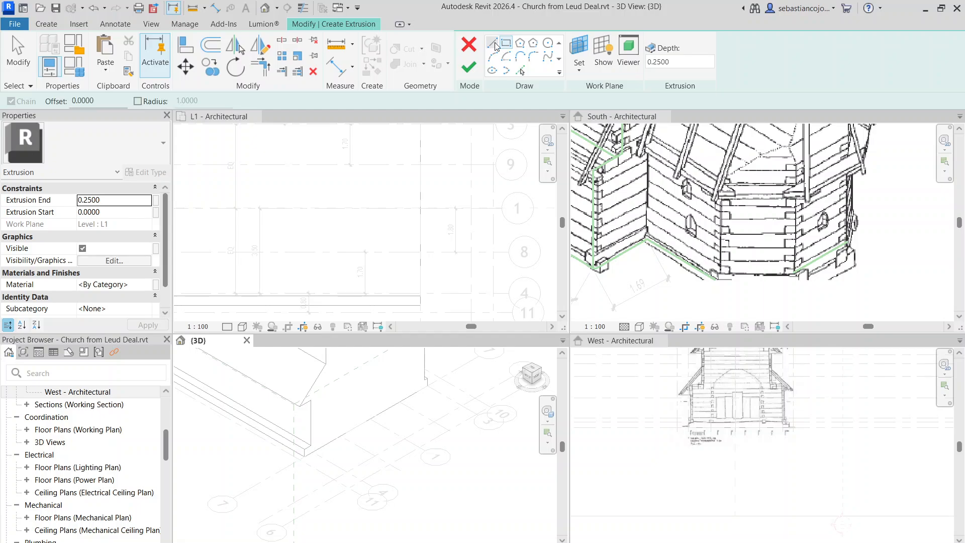
{"action": "left_click", "coordinate": [579, 65]}
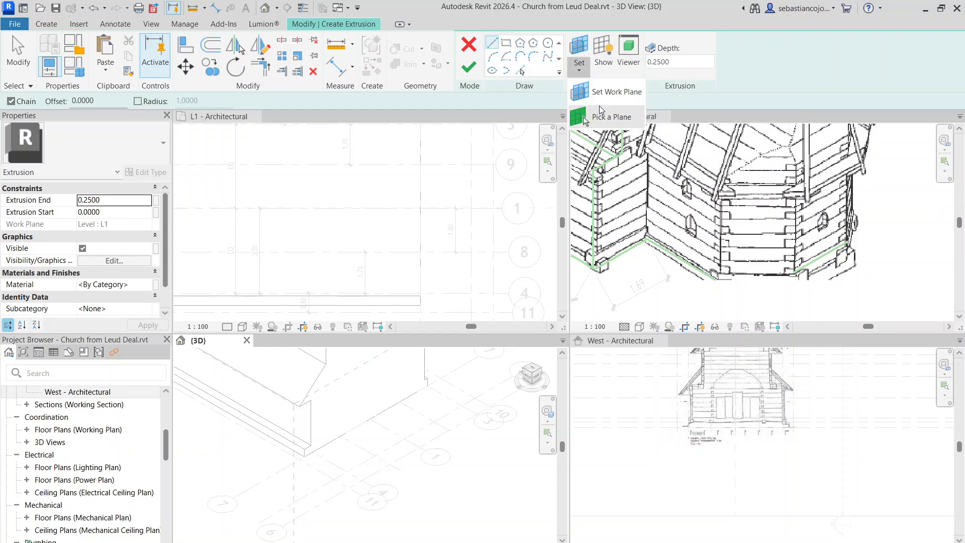
{"action": "left_click", "coordinate": [615, 92]}
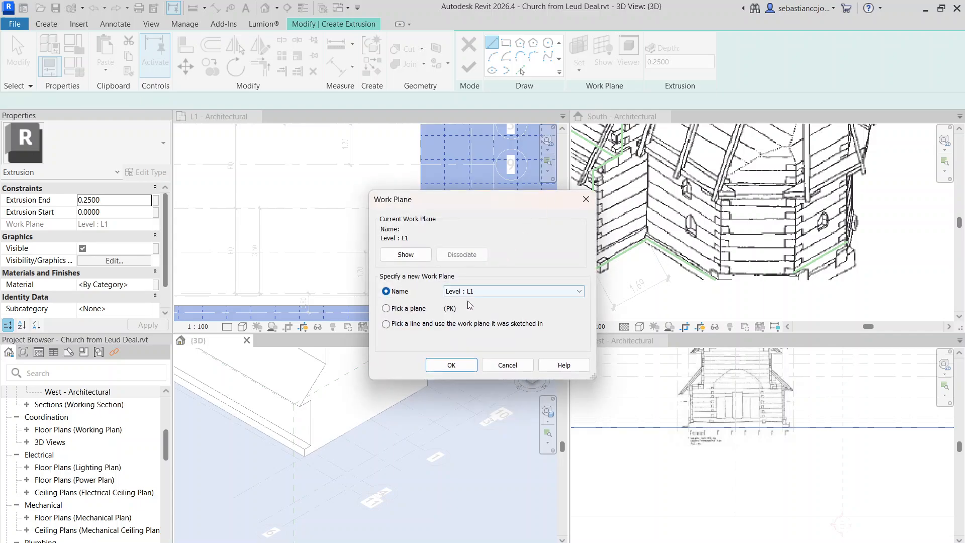
{"action": "left_click", "coordinate": [451, 366]}
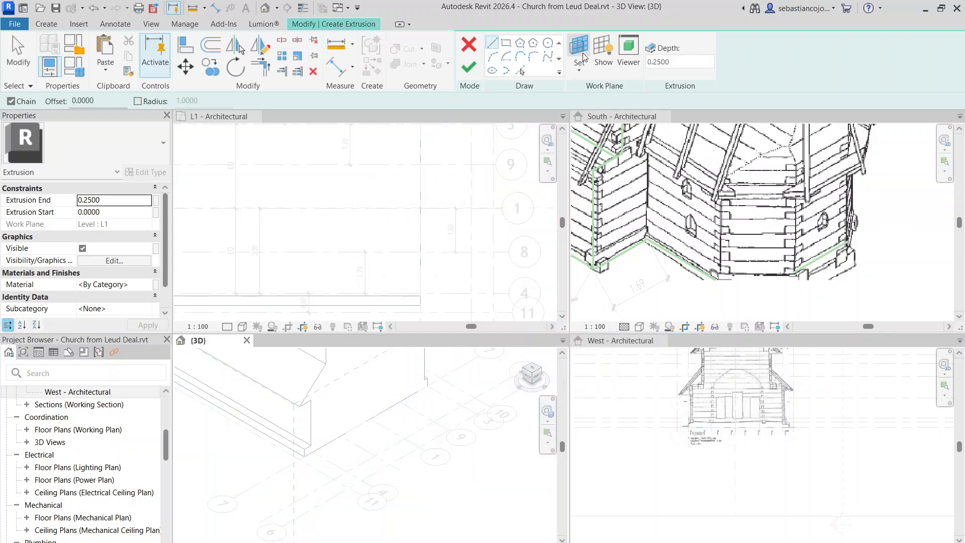
Sketch the altar outline 2.1 m along grid 8 from the nave's end wall, with a slanted segment and a 1.4 m end segment.
{"action": "left_click", "coordinate": [598, 53]}
{"action": "left_click", "coordinate": [339, 436]}
{"action": "scroll", "coordinate": [372, 455], "scroll_direction": "up", "scroll_amount": 2}
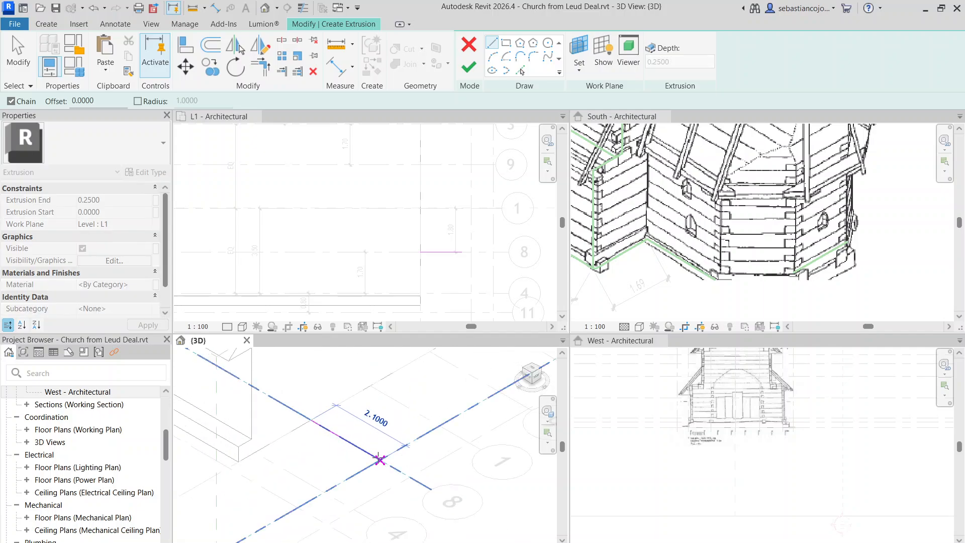
{"action": "left_click", "coordinate": [380, 458]}
{"action": "middle_click_drag", "start_coordinate": [460, 435], "coordinate": [349, 469]}
{"action": "scroll", "coordinate": [352, 464], "scroll_direction": "up", "scroll_amount": 1}
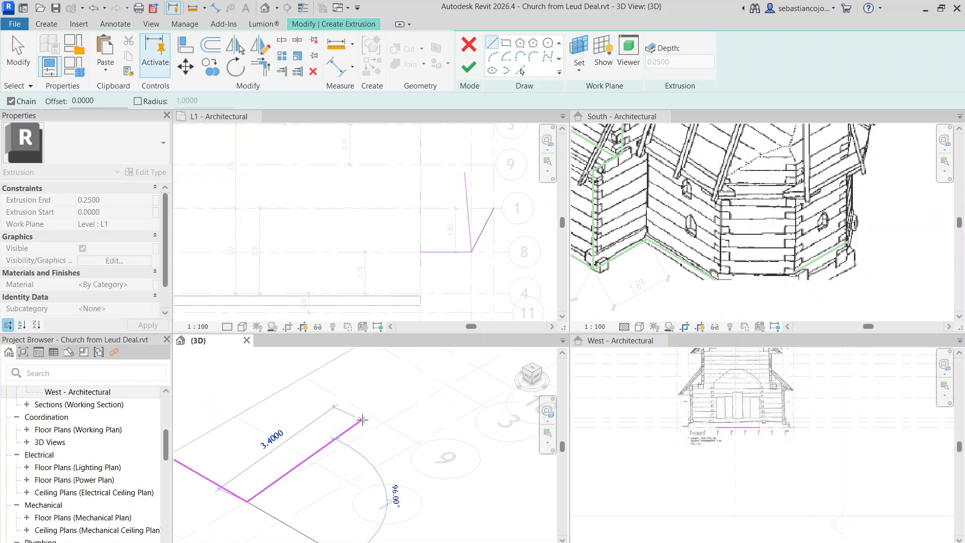
{"action": "scroll", "coordinate": [362, 419], "scroll_direction": "down", "scroll_amount": 1}
{"action": "scroll", "coordinate": [342, 475], "scroll_direction": "up", "scroll_amount": 2}
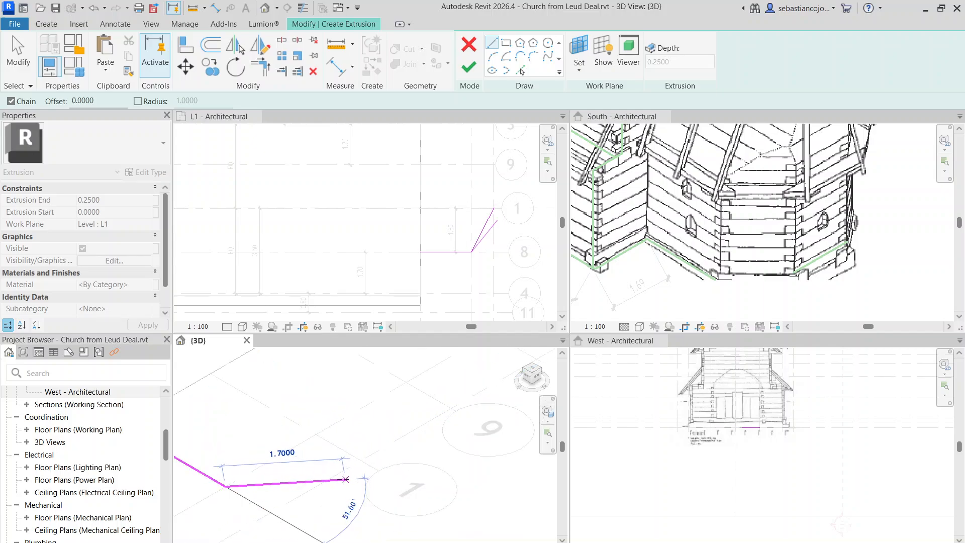
{"action": "left_click", "coordinate": [325, 481]}
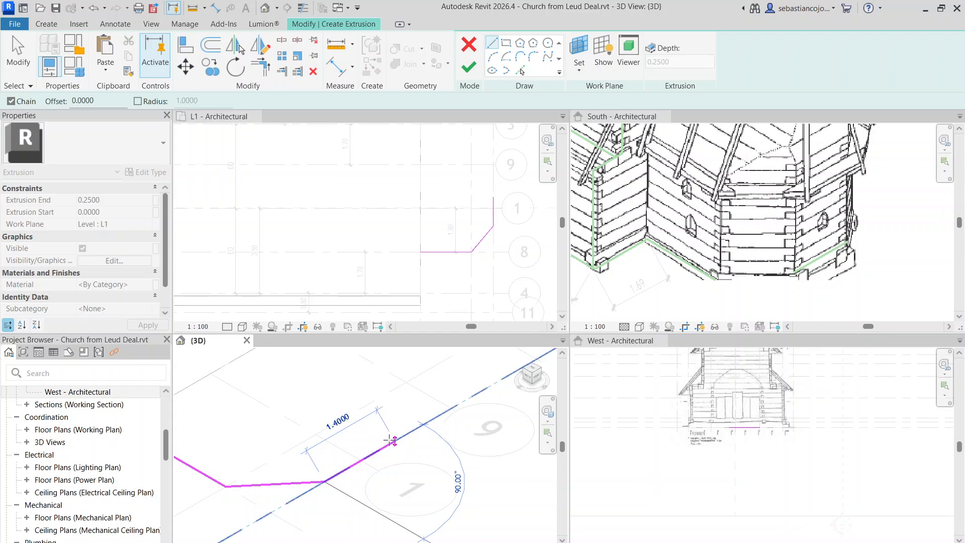
{"action": "left_click", "coordinate": [391, 440]}
Close the altar outline with a slanted segment to grid 9, a 2.1 m segment back to the nave, and a line along its end wall.
{"action": "scroll", "coordinate": [391, 440], "scroll_direction": "down", "scroll_amount": 2}
{"action": "scroll", "coordinate": [397, 397], "scroll_direction": "up", "scroll_amount": 3}
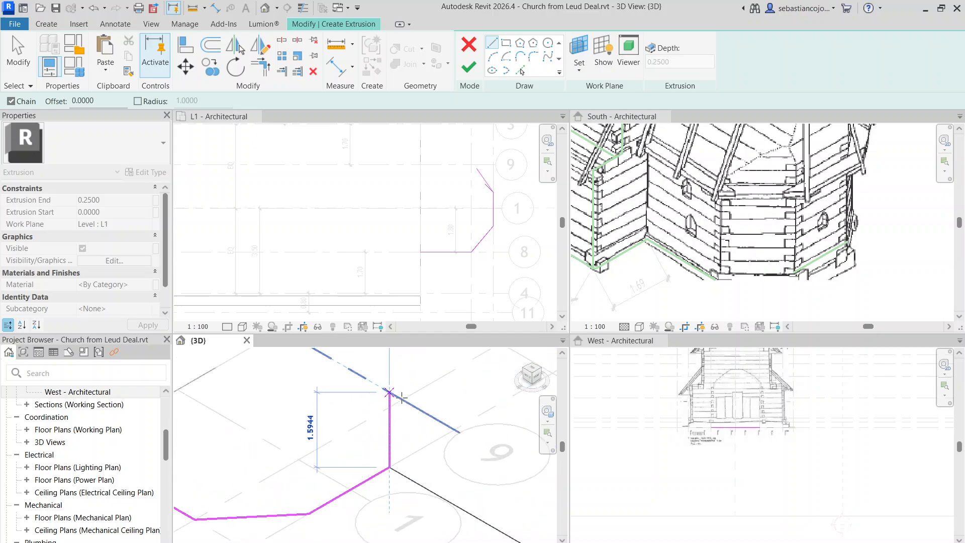
{"action": "left_click", "coordinate": [401, 400]}
{"action": "scroll", "coordinate": [402, 400], "scroll_direction": "down", "scroll_amount": 3}
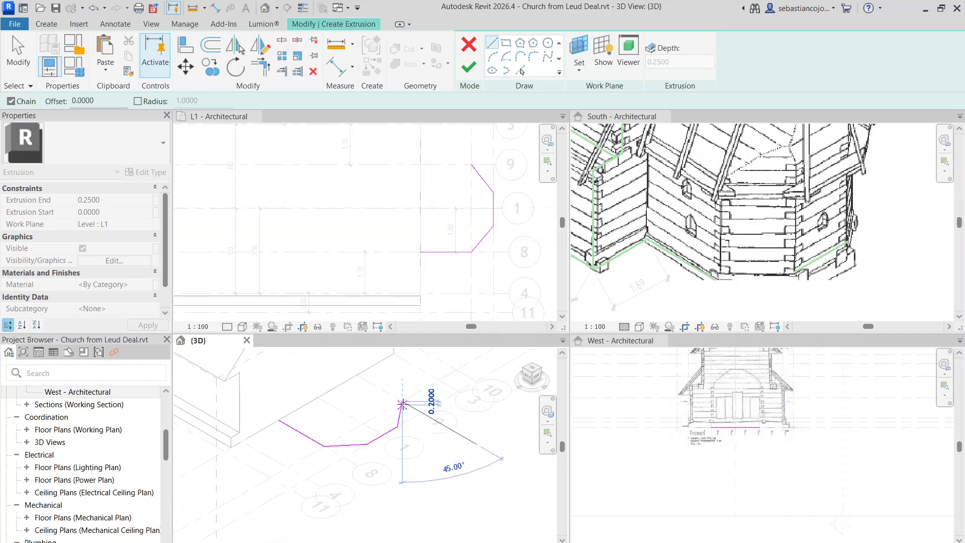
{"action": "middle_click_drag", "start_coordinate": [379, 385], "coordinate": [418, 424]}
{"action": "scroll", "coordinate": [419, 424], "scroll_direction": "up", "scroll_amount": 2}
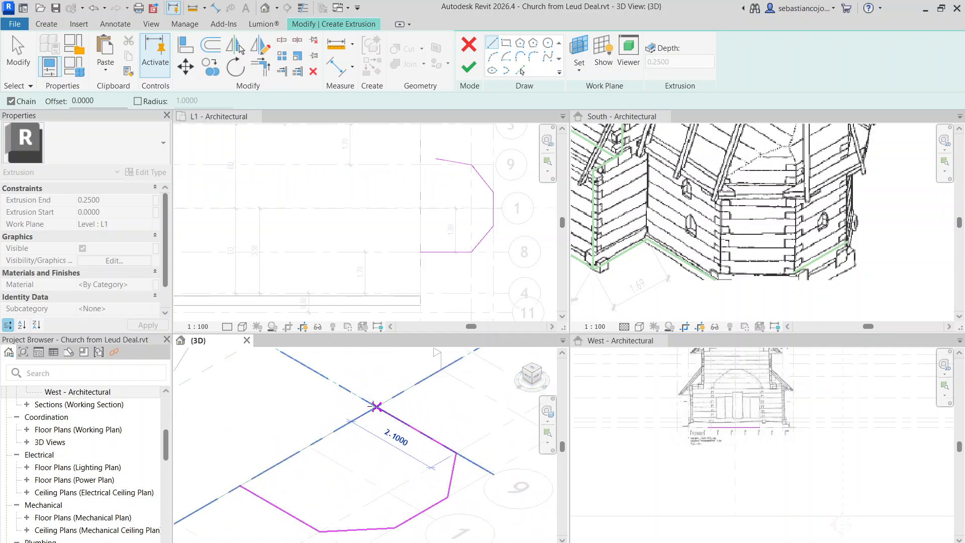
{"action": "left_click", "coordinate": [375, 405]}
{"action": "scroll", "coordinate": [430, 369], "scroll_direction": "down", "scroll_amount": 2}
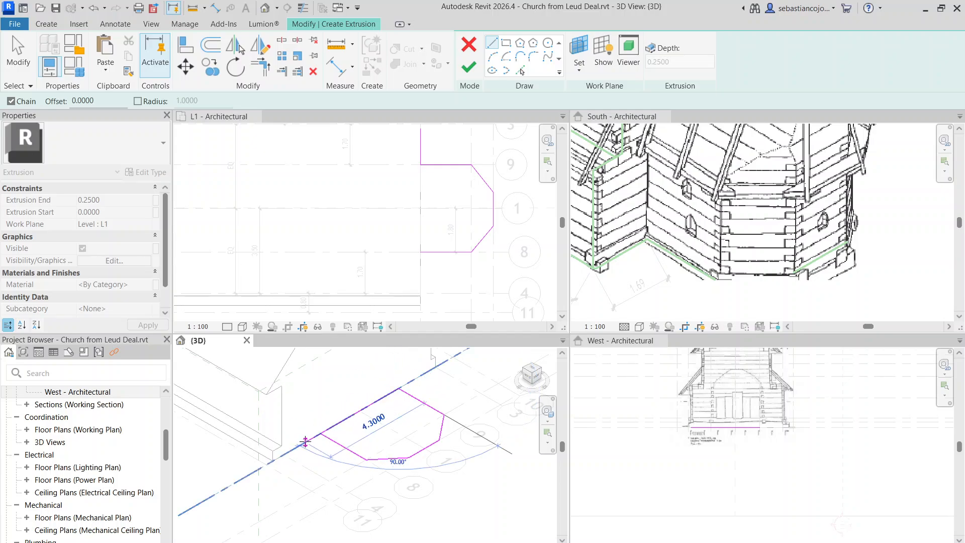
{"action": "left_click", "coordinate": [320, 433]}
{"action": "key", "text": "Escape"}
{"action": "key", "text": "Escape"}
Examine the lengths of the altar outline's slanted and end segments.
{"action": "left_click", "coordinate": [392, 458]}
{"action": "scroll", "coordinate": [394, 459], "scroll_direction": "up", "scroll_amount": 3}
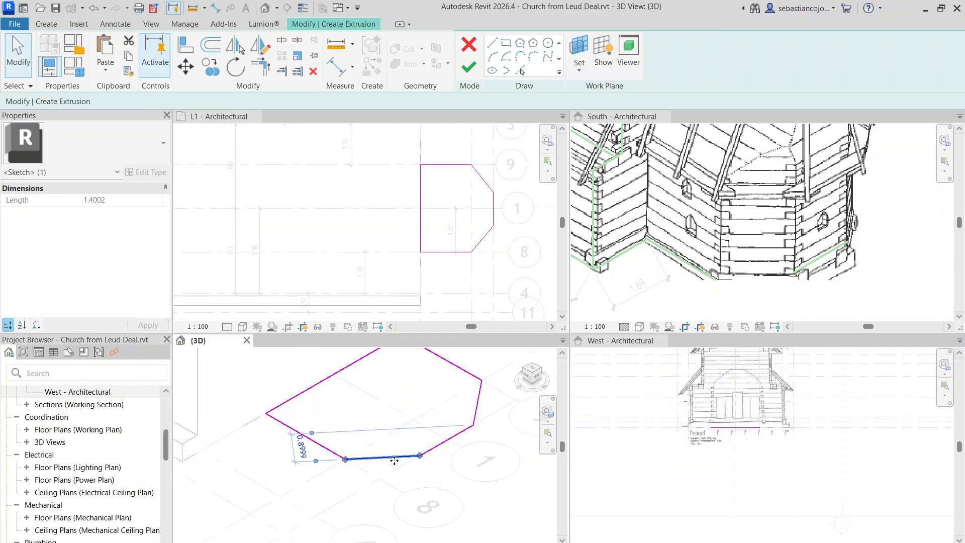
{"action": "mouse_move", "coordinate": [426, 454]}
{"action": "left_mouse_down"}
{"action": "mouse_move", "coordinate": [425, 442]}
{"action": "mouse_move", "coordinate": [417, 459]}
{"action": "mouse_move", "coordinate": [427, 455]}
{"action": "left_mouse_up"}
{"action": "key", "text": "Escape"}
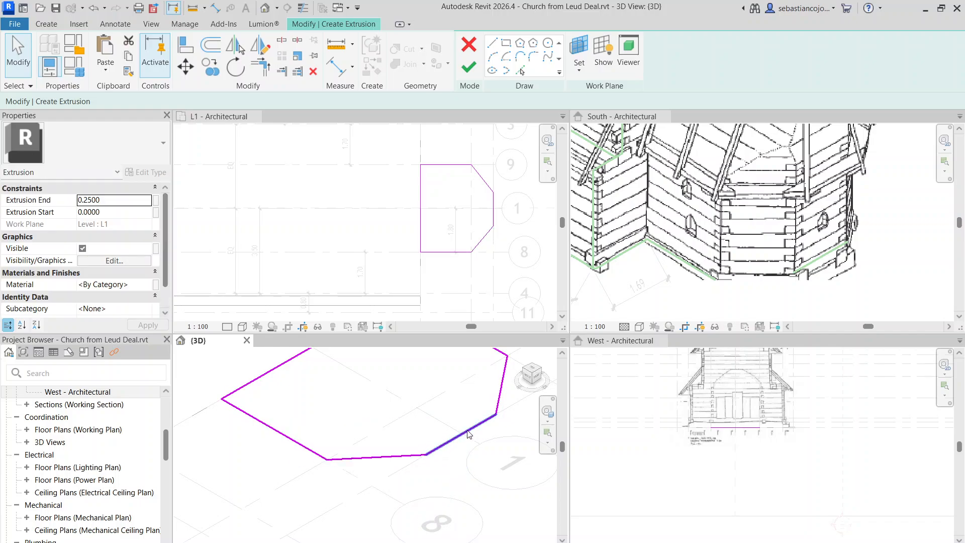
{"action": "left_click", "coordinate": [467, 431]}
{"action": "scroll", "coordinate": [455, 386], "scroll_direction": "down", "scroll_amount": 5}
{"action": "scroll", "coordinate": [451, 198], "scroll_direction": "up", "scroll_amount": 6}
{"action": "left_click", "coordinate": [457, 206]}
{"action": "scroll", "coordinate": [358, 232], "scroll_direction": "up", "scroll_amount": 1}
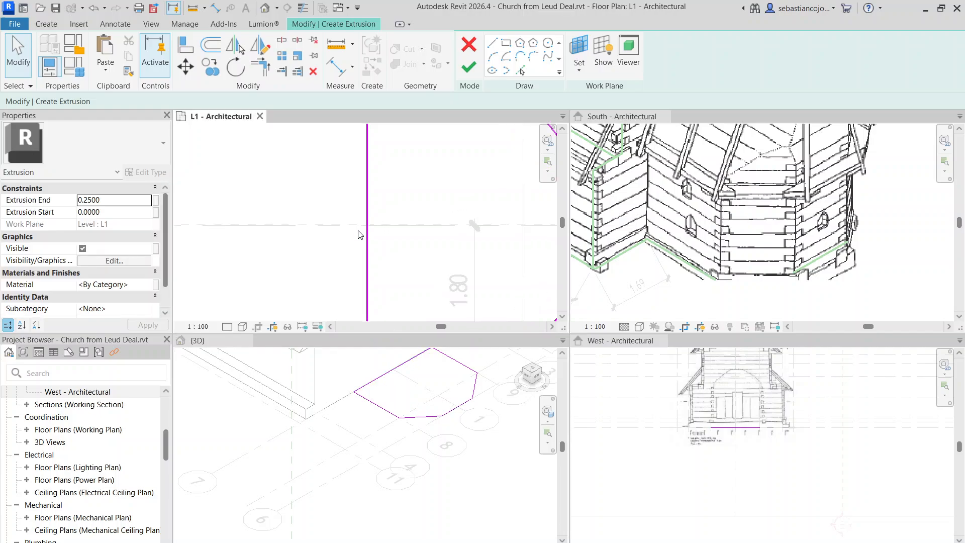
Add aligned dimensions in the L1 plan to the altar outline's slanted segment at grid 9 and its straight end segment.
{"action": "scroll", "coordinate": [359, 234], "scroll_direction": "down", "scroll_amount": 3}
{"action": "left_click", "coordinate": [336, 66]}
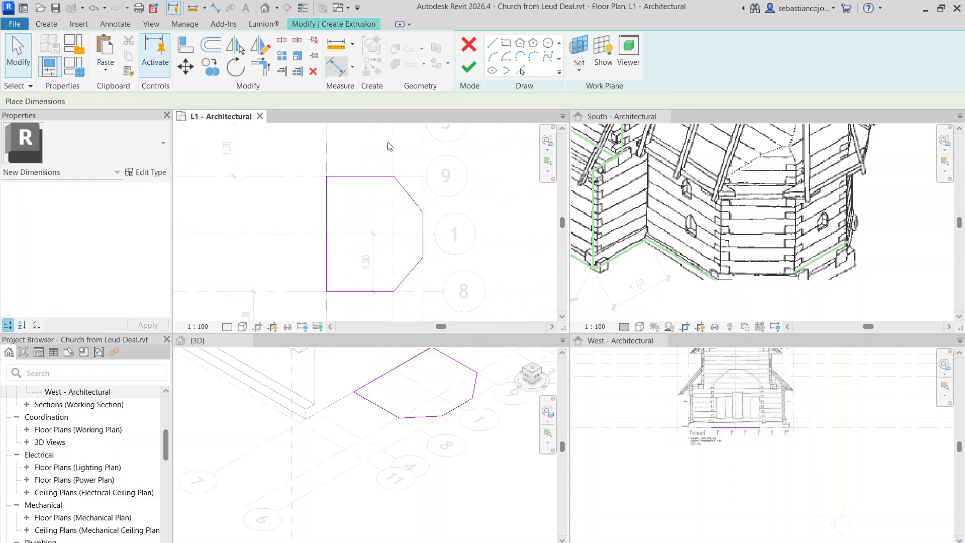
{"action": "scroll", "coordinate": [397, 173], "scroll_direction": "up", "scroll_amount": 2}
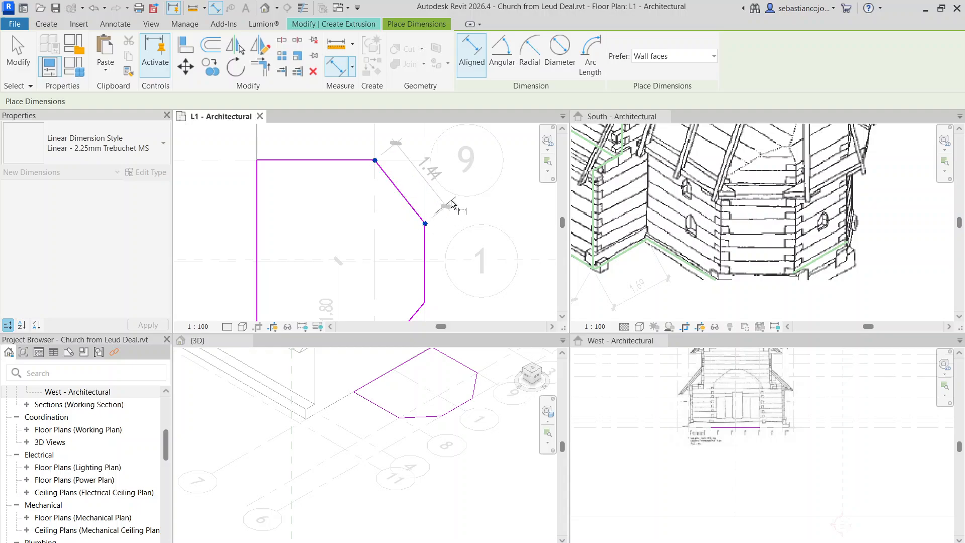
{"action": "left_click", "coordinate": [453, 197]}
{"action": "left_click", "coordinate": [425, 302]}
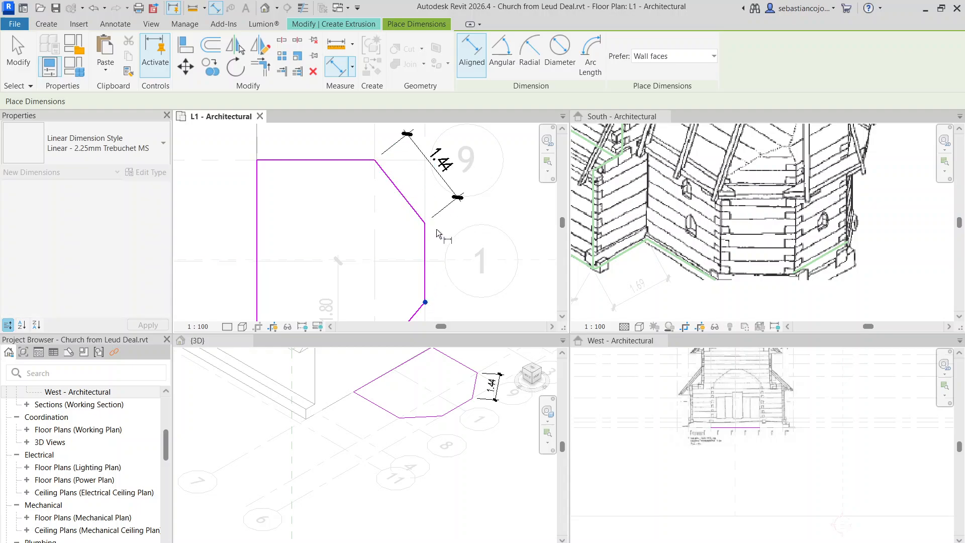
{"action": "left_click", "coordinate": [425, 224]}
{"action": "left_click", "coordinate": [469, 227]}
{"action": "key", "text": "Escape"}
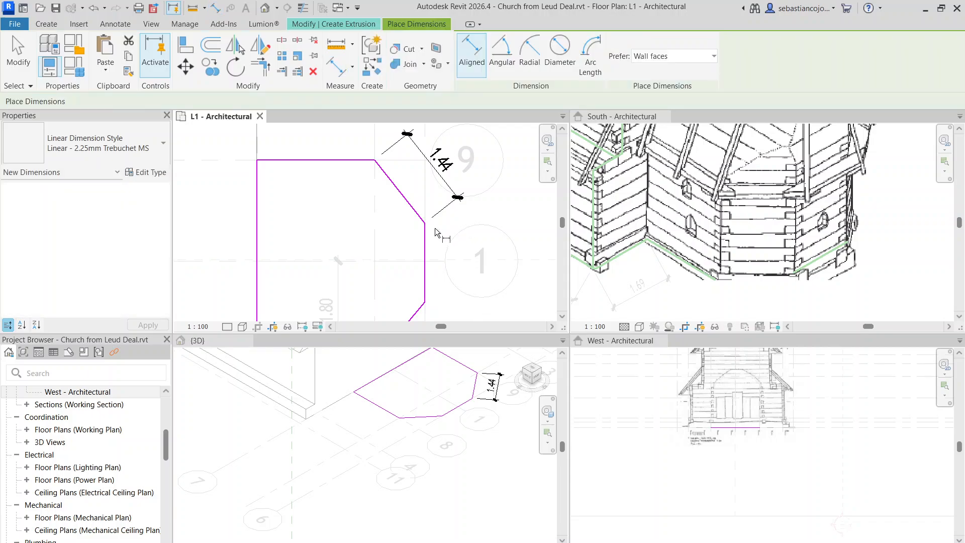
{"action": "left_click", "coordinate": [430, 304]}
{"action": "left_click", "coordinate": [467, 312]}
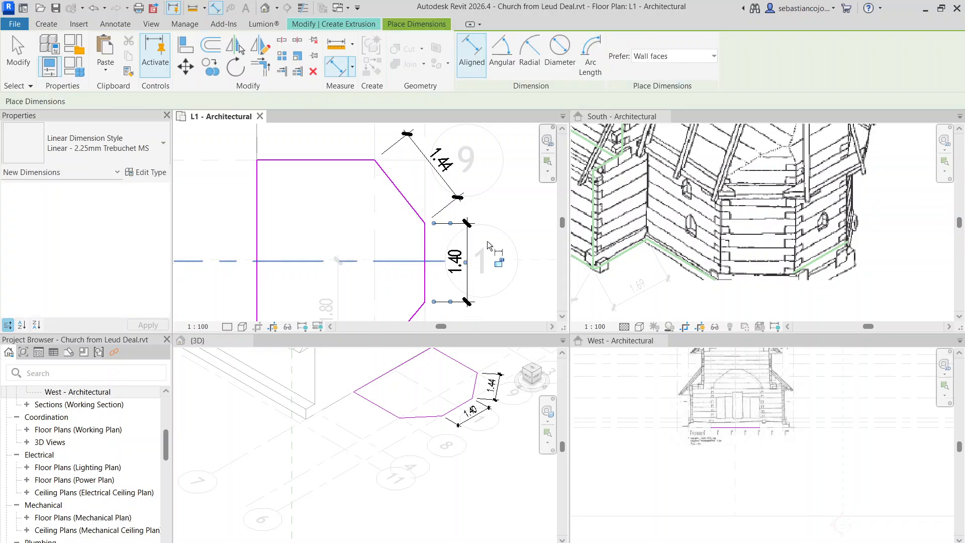
Add an aligned dimension to the altar outline's slanted segment at grid 8.
{"action": "scroll", "coordinate": [488, 244], "scroll_direction": "down", "scroll_amount": 1}
{"action": "middle_click_drag", "start_coordinate": [488, 244], "coordinate": [512, 191]}
{"action": "left_click", "coordinate": [415, 295]}
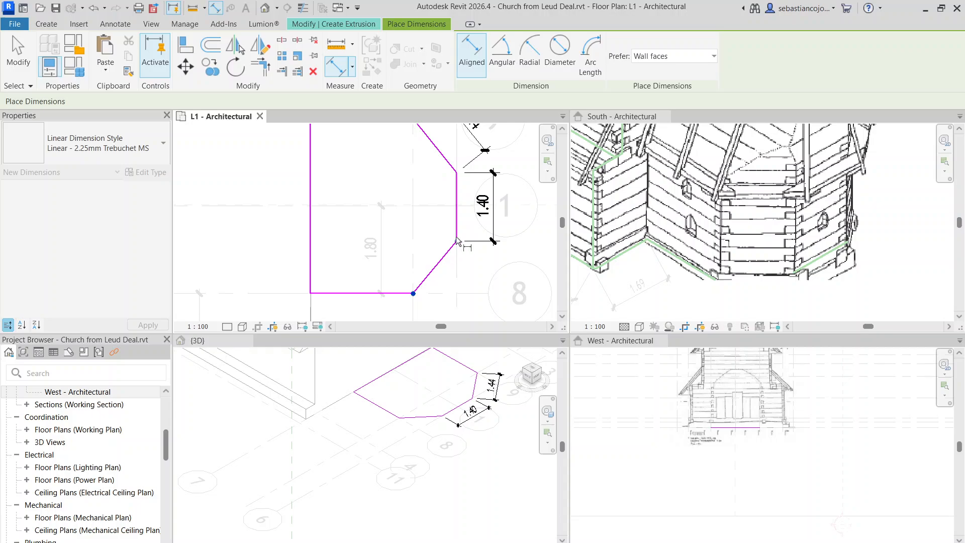
{"action": "left_click", "coordinate": [456, 241]}
{"action": "left_click", "coordinate": [469, 294]}
{"action": "key", "text": "Escape"}
{"action": "scroll", "coordinate": [497, 256], "scroll_direction": "down", "scroll_amount": 2}
{"action": "key", "text": "Escape"}
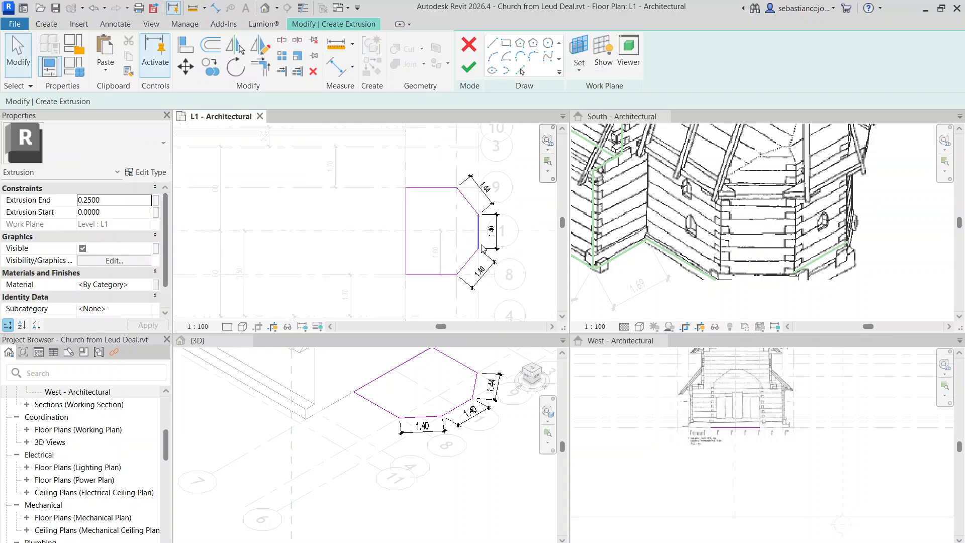
Shorten the slanted segment at grid 9 to 1.40 m and extend the straight end segment to meet its endpoint.
{"action": "scroll", "coordinate": [481, 248], "scroll_direction": "up", "scroll_amount": 5}
{"action": "left_click", "coordinate": [477, 214]}
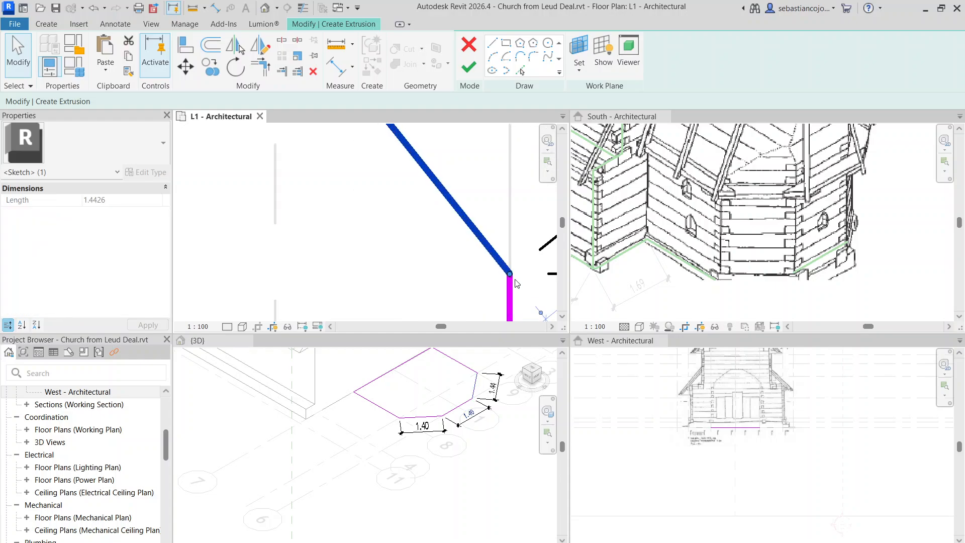
{"action": "scroll", "coordinate": [515, 283], "scroll_direction": "up", "scroll_amount": 1}
{"action": "key", "text": "Escape"}
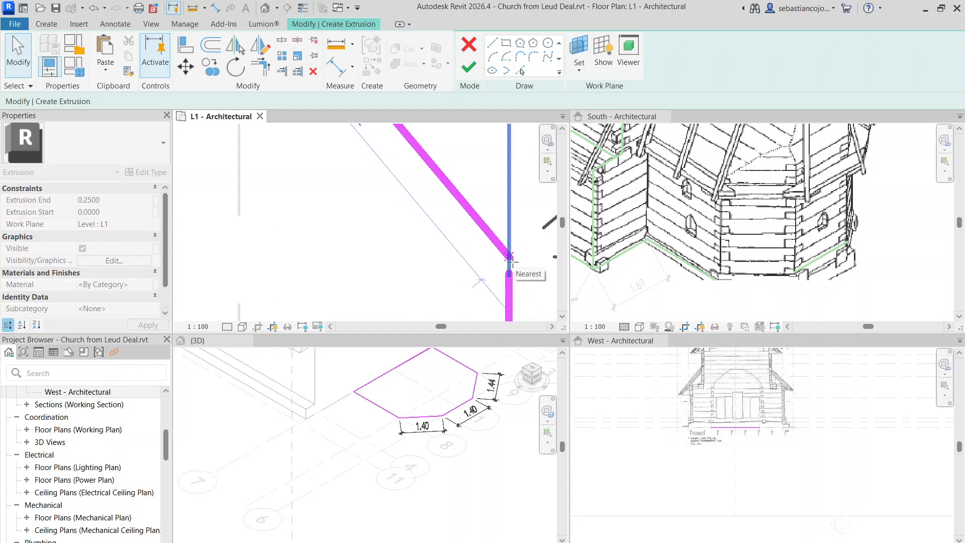
{"action": "left_click_drag", "start_coordinate": [512, 262], "coordinate": [507, 255]}
{"action": "scroll", "coordinate": [513, 258], "scroll_direction": "up", "scroll_amount": 2}
{"action": "scroll", "coordinate": [506, 255], "scroll_direction": "down", "scroll_amount": 3}
{"action": "key", "text": "Escape"}
{"action": "left_click", "coordinate": [507, 273]}
{"action": "scroll", "coordinate": [507, 254], "scroll_direction": "down", "scroll_amount": 4}
{"action": "key", "text": "Escape"}
{"action": "scroll", "coordinate": [506, 245], "scroll_direction": "down", "scroll_amount": 2}
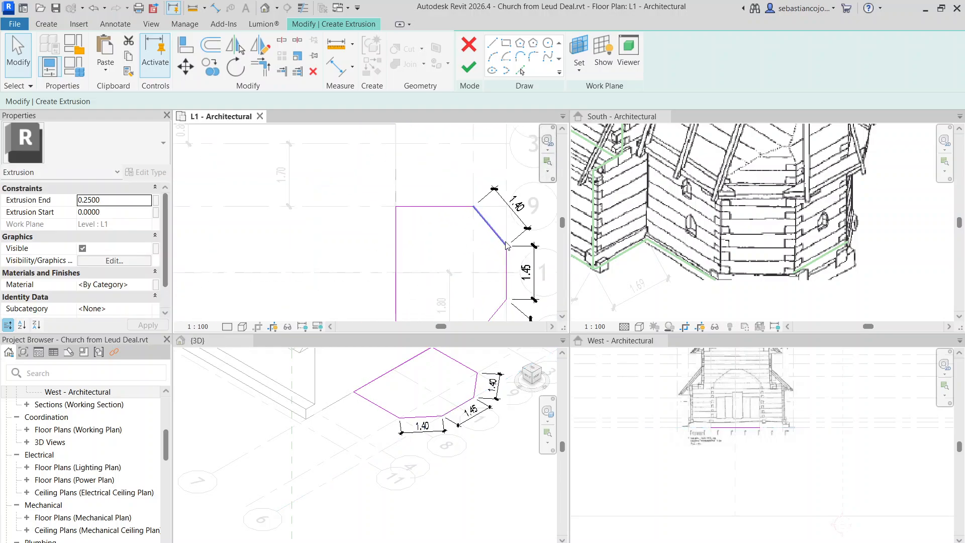
Review the altar outline's dimensions and finish the sketch as a 0.25 m deep extrusion.
{"action": "scroll", "coordinate": [507, 298], "scroll_direction": "up", "scroll_amount": 3}
{"action": "middle_click_drag", "start_coordinate": [498, 282], "coordinate": [503, 245]}
{"action": "scroll", "coordinate": [484, 209], "scroll_direction": "down", "scroll_amount": 5}
{"action": "scroll", "coordinate": [500, 245], "scroll_direction": "up", "scroll_amount": 1}
{"action": "scroll", "coordinate": [466, 219], "scroll_direction": "down", "scroll_amount": 2}
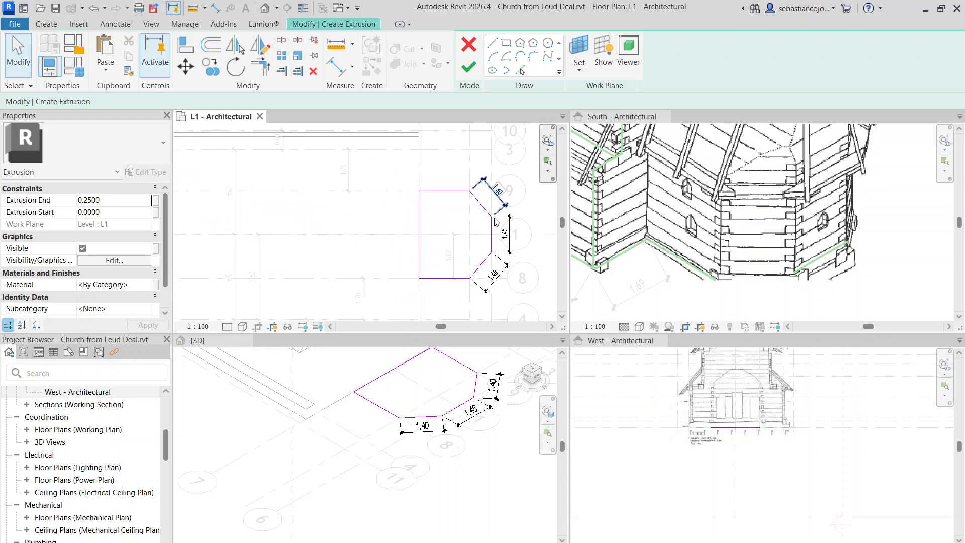
{"action": "scroll", "coordinate": [497, 211], "scroll_direction": "down", "scroll_amount": 2}
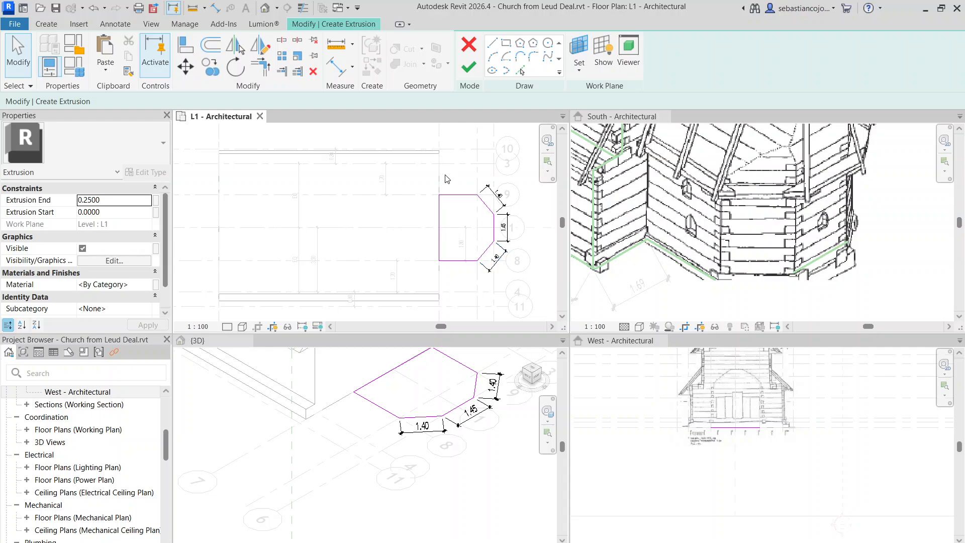
{"action": "left_click", "coordinate": [468, 67]}
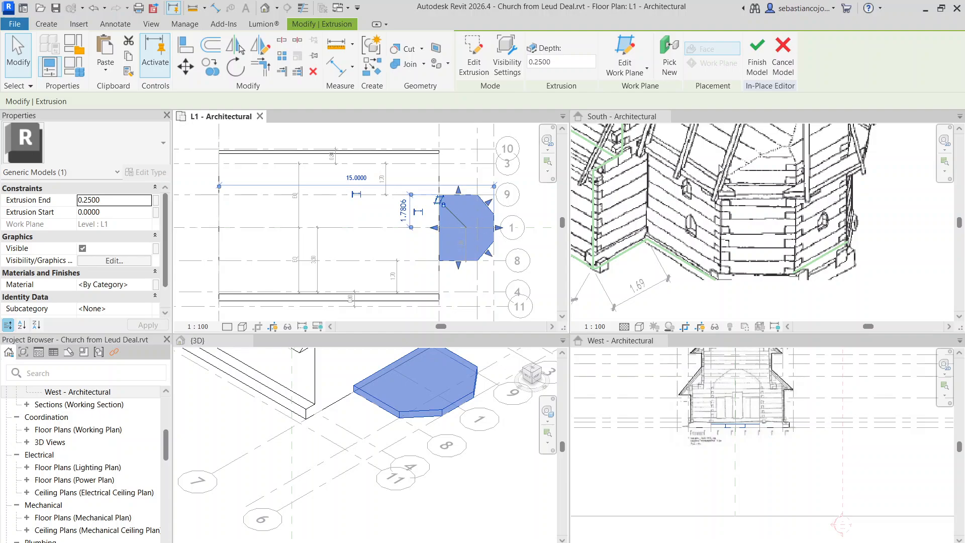
Stretch the altar extrusion upward in 3D to a height of about 2.53 m.
{"action": "scroll", "coordinate": [607, 300], "scroll_direction": "down", "scroll_amount": 1}
{"action": "scroll", "coordinate": [445, 461], "scroll_direction": "down", "scroll_amount": 5}
{"action": "left_click", "coordinate": [446, 440]}
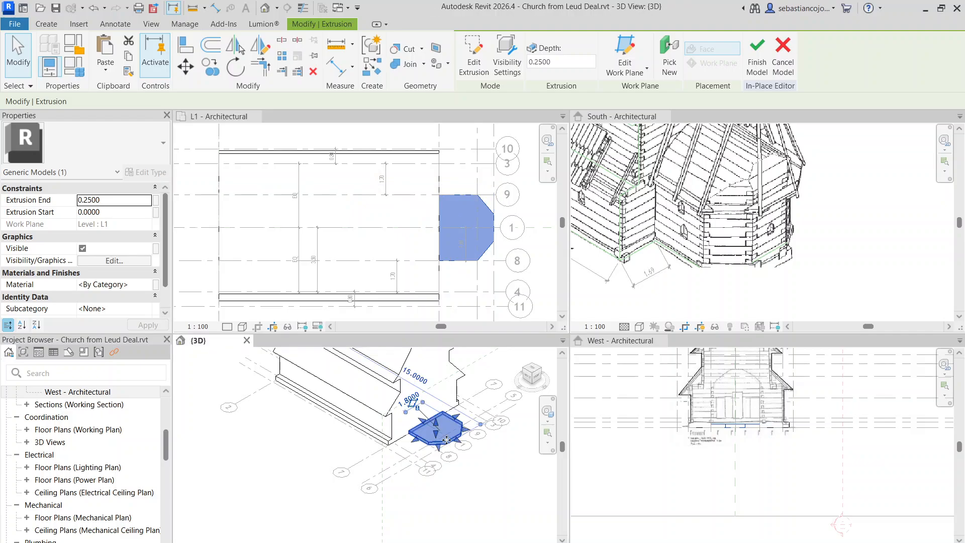
{"action": "scroll", "coordinate": [439, 431], "scroll_direction": "up", "scroll_amount": 4}
{"action": "left_click_drag", "start_coordinate": [430, 416], "coordinate": [431, 367]}
{"action": "scroll", "coordinate": [762, 163], "scroll_direction": "down", "scroll_amount": 2}
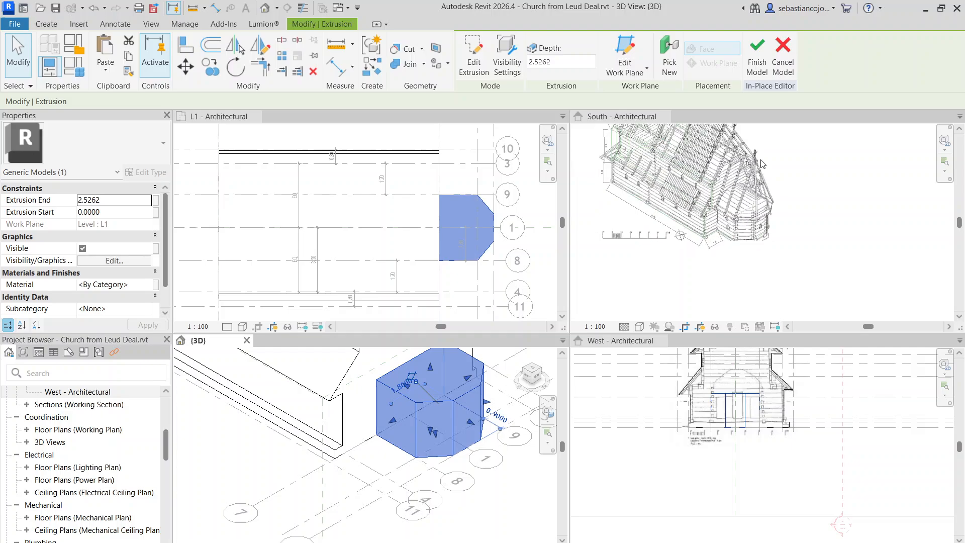
Check the altar in the isometric reference drawing and stretch the altar extrusion's top up to a height of about 2.80 m.
{"action": "scroll", "coordinate": [754, 196], "scroll_direction": "up", "scroll_amount": 3}
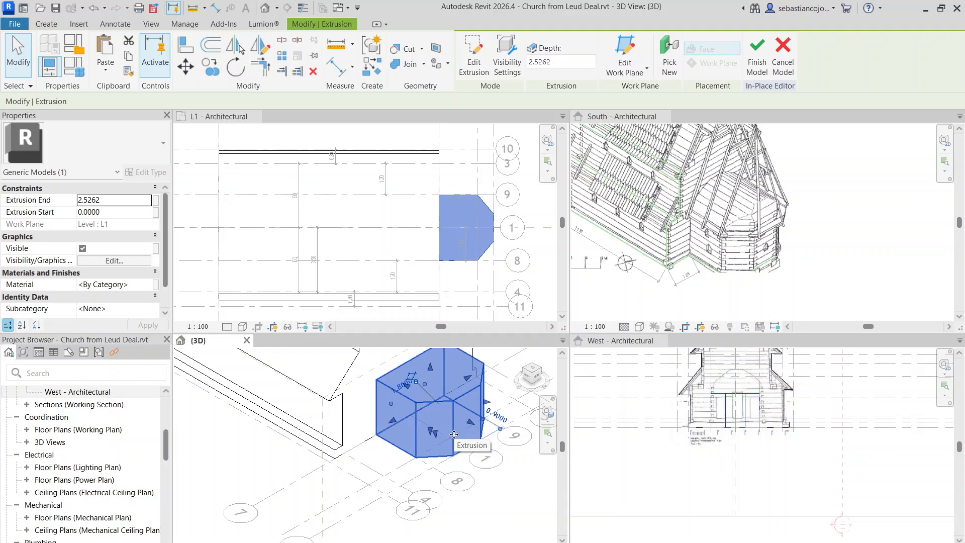
{"action": "scroll", "coordinate": [453, 434], "scroll_direction": "down", "scroll_amount": 4}
{"action": "scroll", "coordinate": [708, 264], "scroll_direction": "down", "scroll_amount": 2}
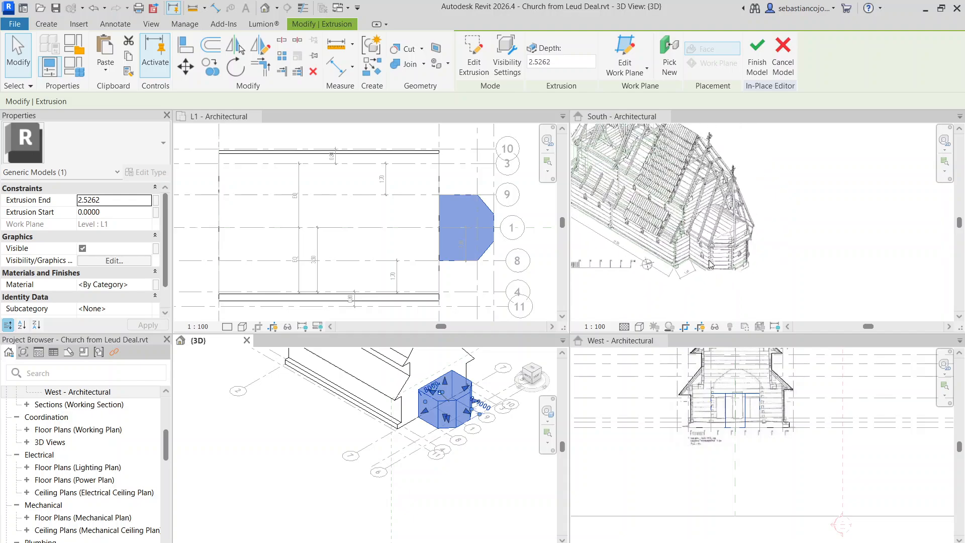
{"action": "scroll", "coordinate": [709, 264], "scroll_direction": "up", "scroll_amount": 2}
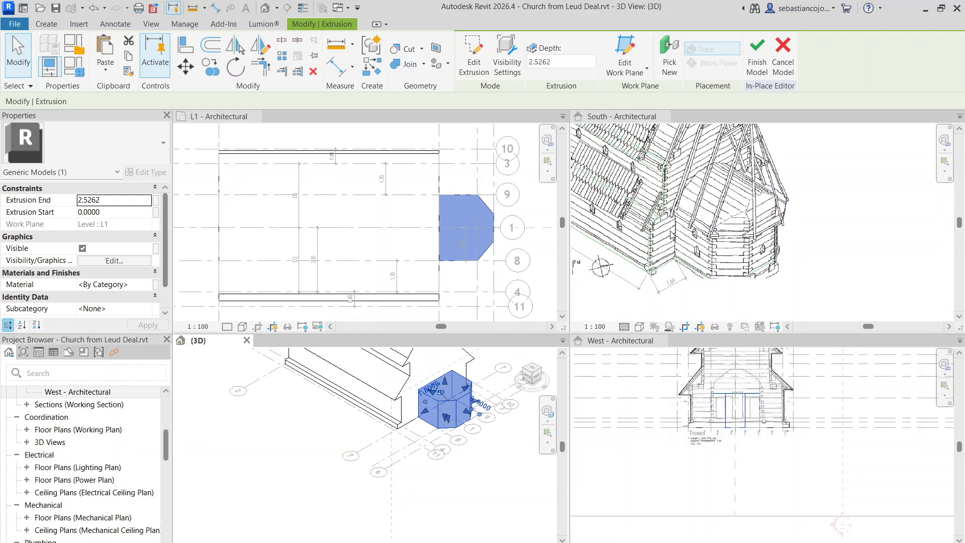
{"action": "scroll", "coordinate": [672, 235], "scroll_direction": "down", "scroll_amount": 2}
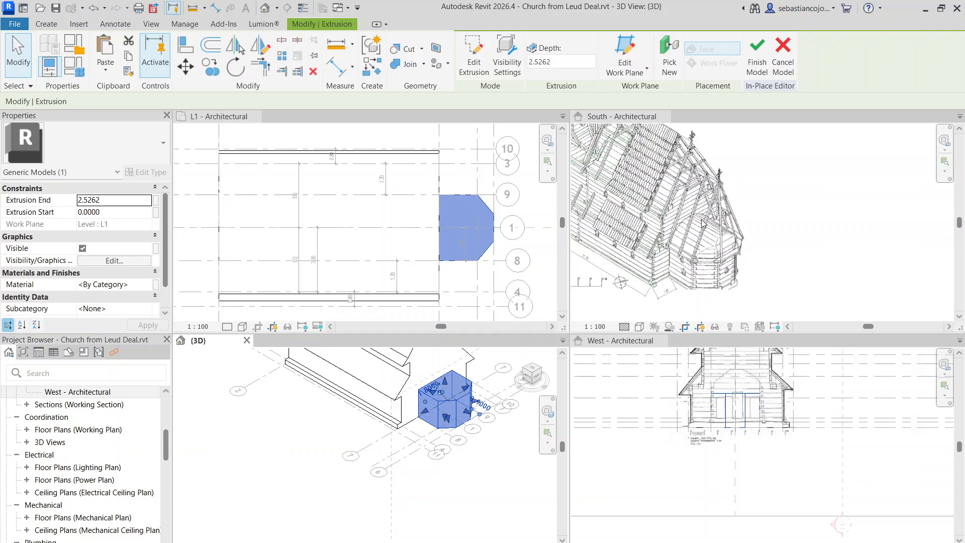
{"action": "scroll", "coordinate": [701, 271], "scroll_direction": "up", "scroll_amount": 3}
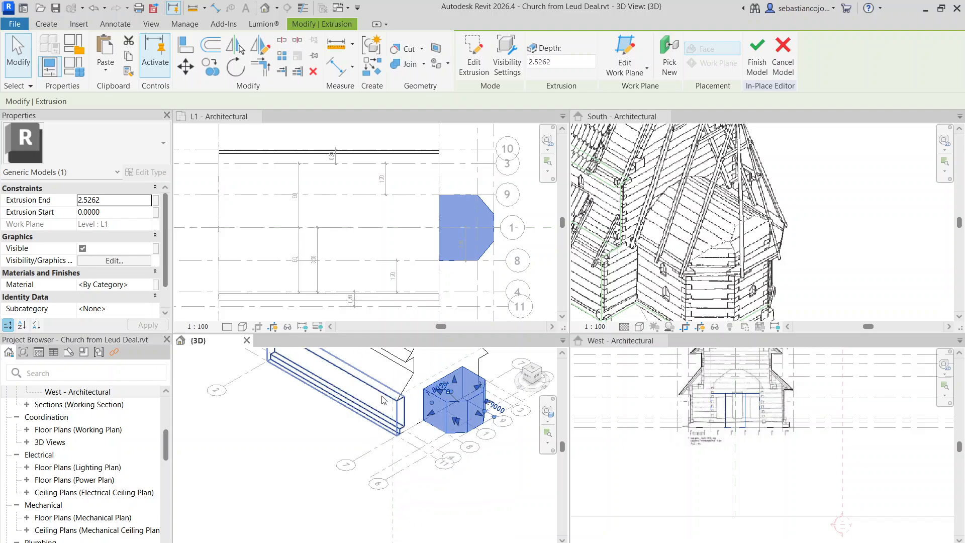
{"action": "scroll", "coordinate": [485, 385], "scroll_direction": "up", "scroll_amount": 6}
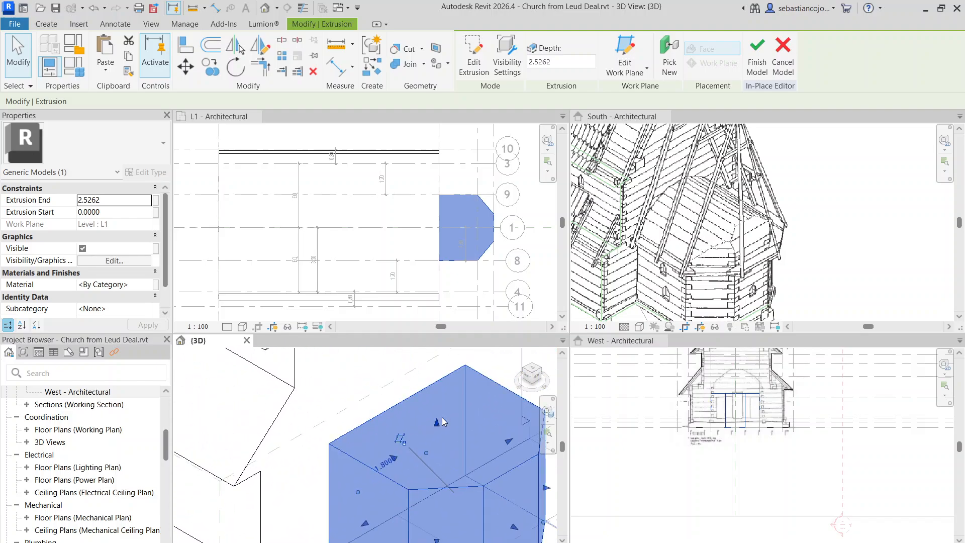
{"action": "left_click_drag", "start_coordinate": [440, 418], "coordinate": [381, 414]}
{"action": "scroll", "coordinate": [382, 413], "scroll_direction": "down", "scroll_amount": 4}
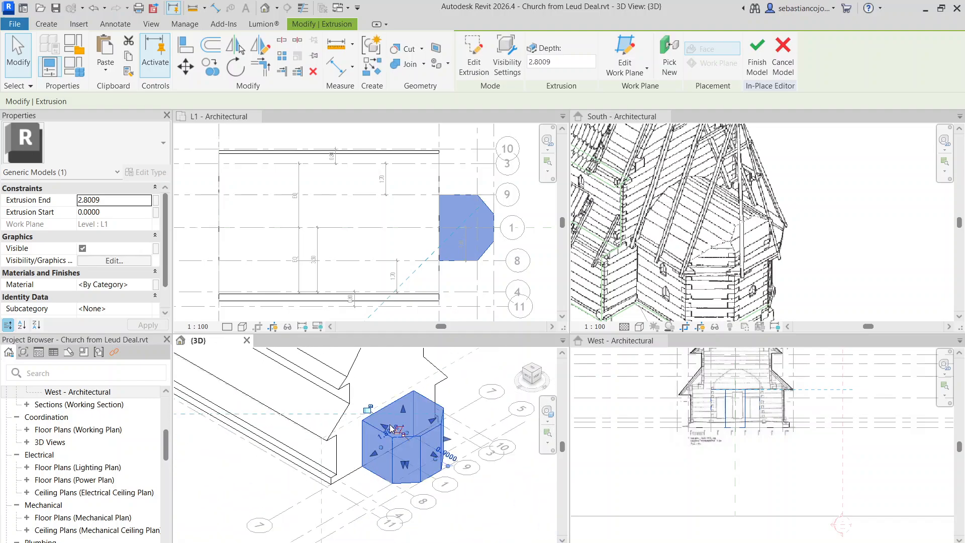
{"action": "key", "text": "Escape"}
Start a new extrusion and pick the altar's edge against the nave and its straight edge along grid 9 as sketch lines.
{"action": "left_click", "coordinate": [46, 24]}
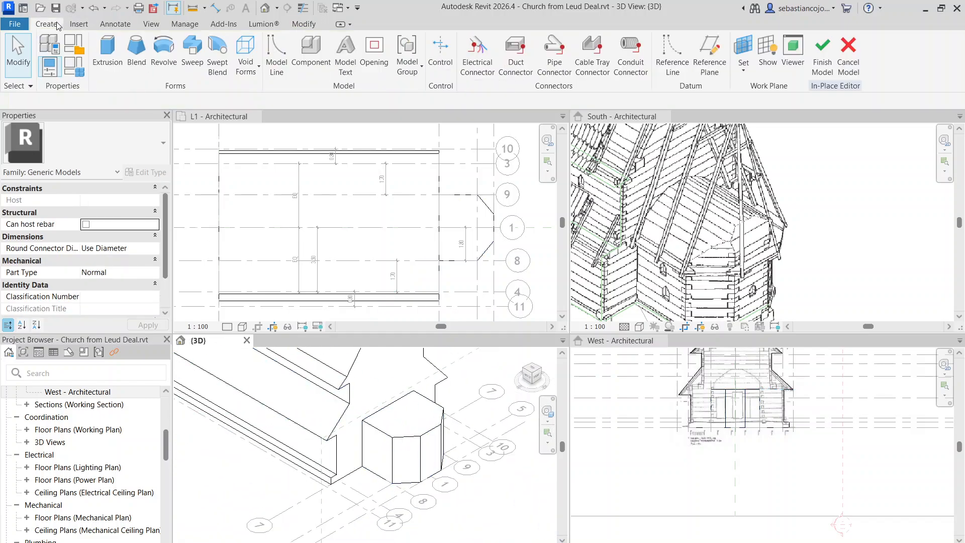
{"action": "left_click", "coordinate": [108, 50]}
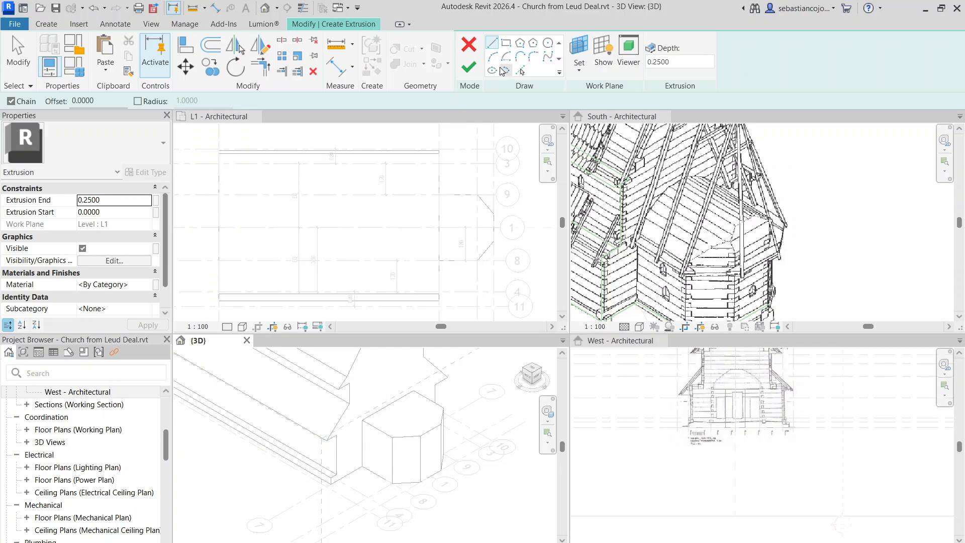
{"action": "left_click", "coordinate": [520, 71]}
{"action": "scroll", "coordinate": [390, 405], "scroll_direction": "up", "scroll_amount": 4}
{"action": "left_click", "coordinate": [397, 412]}
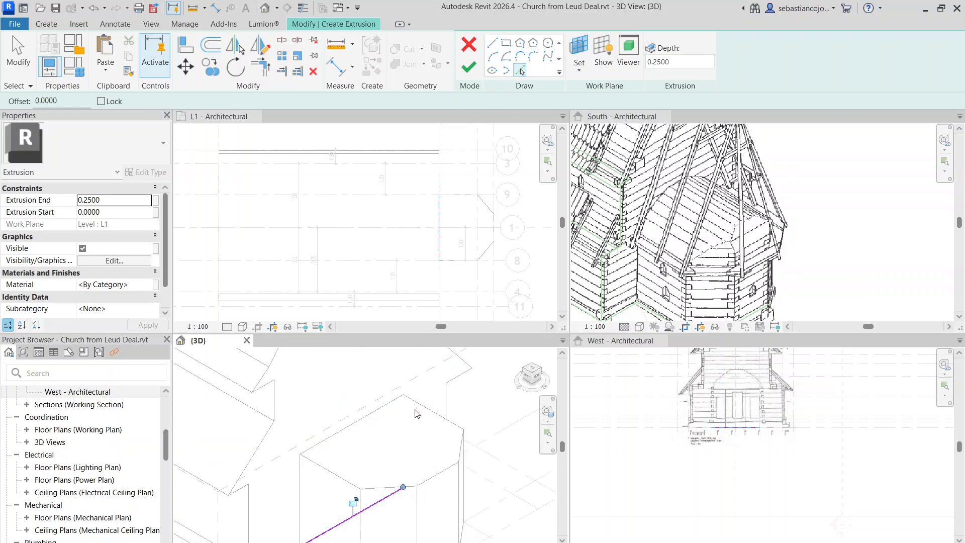
{"action": "scroll", "coordinate": [416, 412], "scroll_direction": "down", "scroll_amount": 3}
{"action": "left_click", "coordinate": [428, 463]}
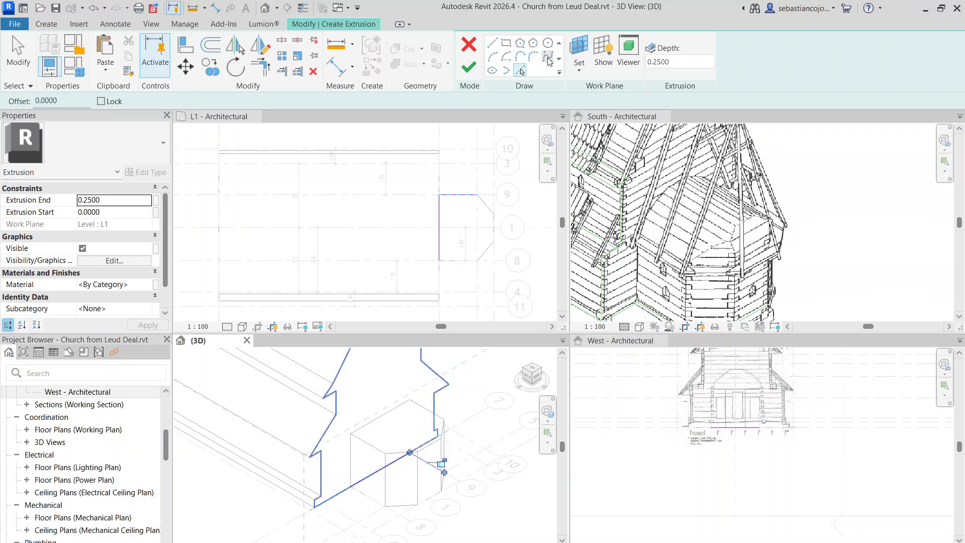
Set the sketch's work plane to the altar's top face and pick the remaining edges to close the outline.
{"action": "left_click", "coordinate": [579, 60]}
{"action": "left_click", "coordinate": [611, 117]}
{"action": "left_click", "coordinate": [405, 425]}
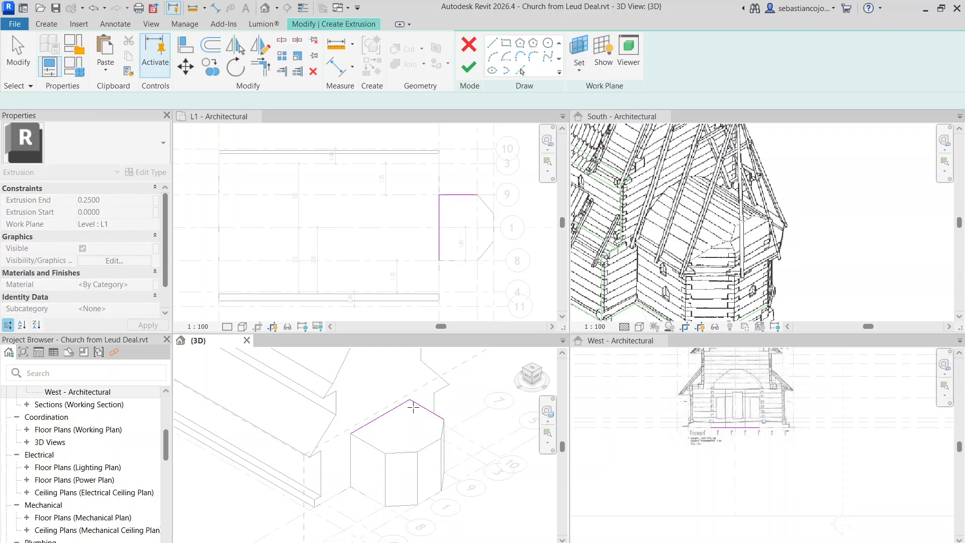
{"action": "left_click", "coordinate": [520, 70]}
{"action": "scroll", "coordinate": [409, 388], "scroll_direction": "up", "scroll_amount": 1}
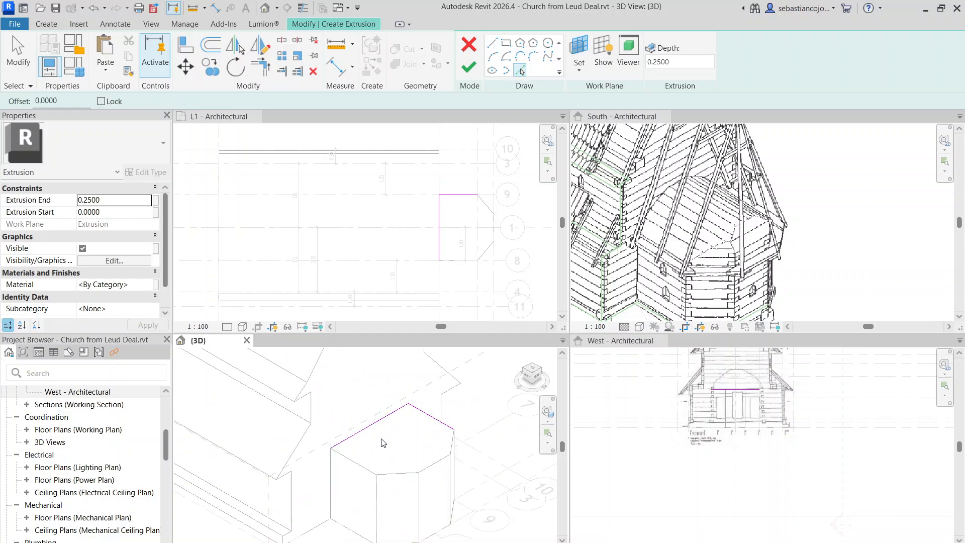
{"action": "left_click", "coordinate": [353, 460]}
{"action": "left_click", "coordinate": [397, 473]}
{"action": "left_click", "coordinate": [436, 463]}
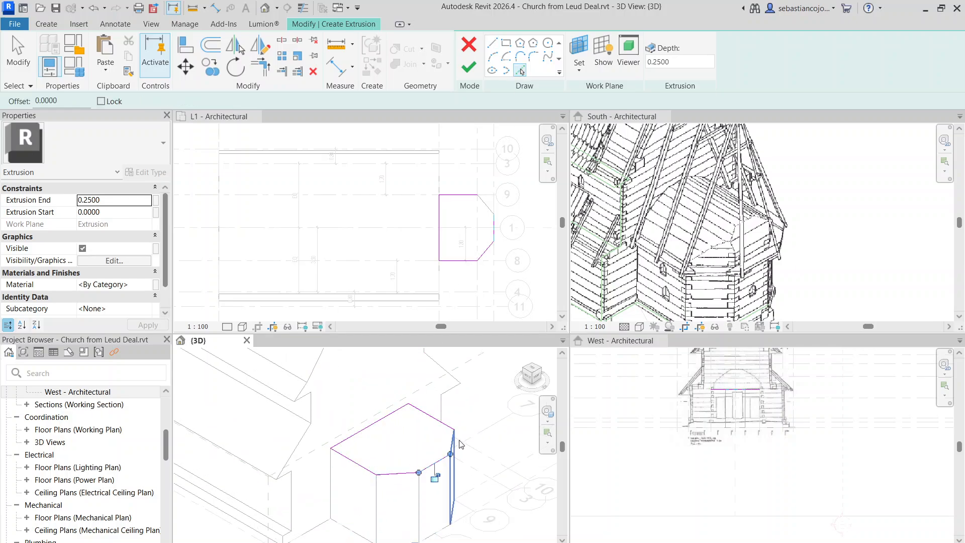
{"action": "left_click", "coordinate": [452, 441]}
Offset copies of the altar outline's five outer edges outward by 0.70 m, leaving out the edge against the nave.
{"action": "left_click", "coordinate": [211, 45]}
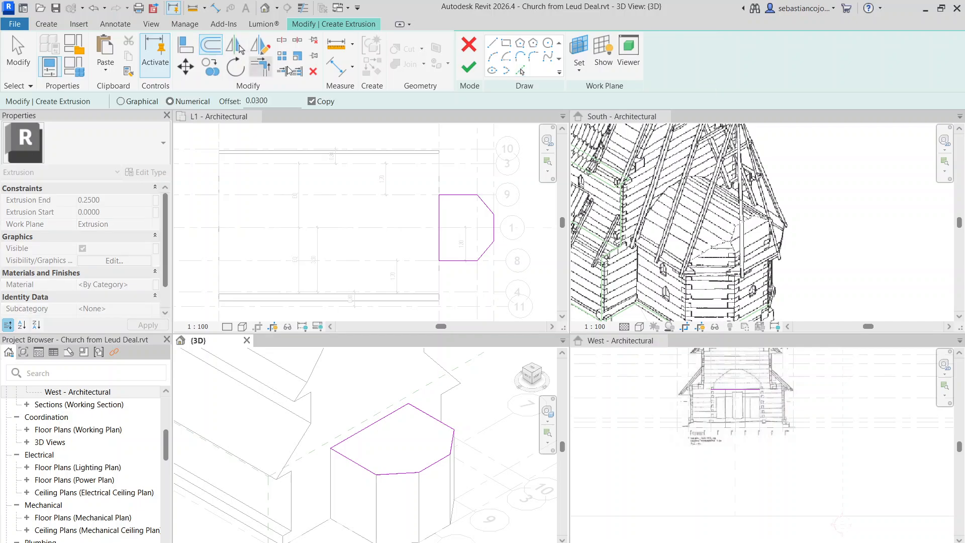
{"action": "scroll", "coordinate": [618, 236], "scroll_direction": "down", "scroll_amount": 1}
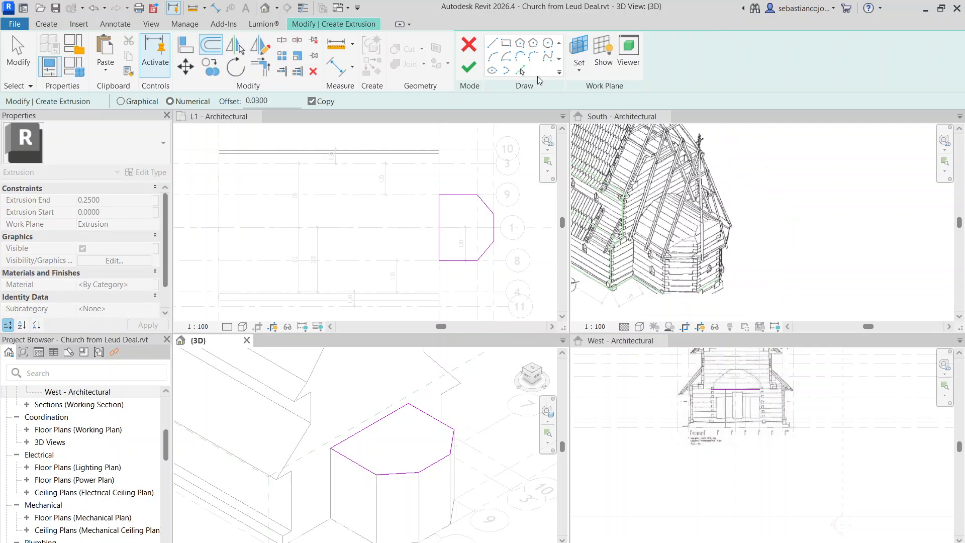
{"action": "scroll", "coordinate": [376, 460], "scroll_direction": "up", "scroll_amount": 2}
{"action": "middle_click_drag", "start_coordinate": [377, 460], "coordinate": [427, 344]}
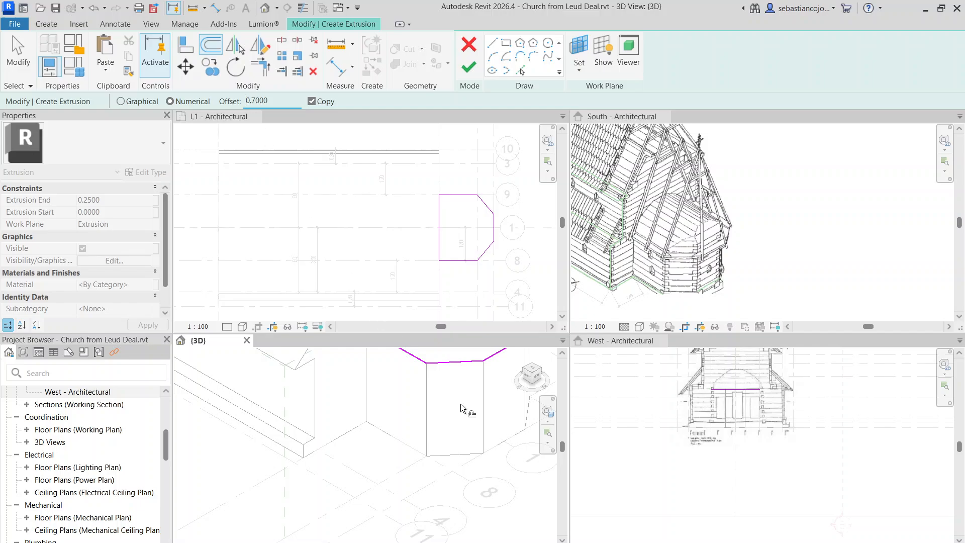
{"action": "scroll", "coordinate": [461, 406], "scroll_direction": "down", "scroll_amount": 3}
{"action": "middle_click_drag", "start_coordinate": [460, 406], "coordinate": [450, 446]}
{"action": "scroll", "coordinate": [429, 410], "scroll_direction": "down", "scroll_amount": 2}
{"action": "middle_click_drag", "start_coordinate": [429, 410], "coordinate": [419, 423]}
{"action": "scroll", "coordinate": [399, 428], "scroll_direction": "up", "scroll_amount": 4}
{"action": "left_click", "coordinate": [397, 428]}
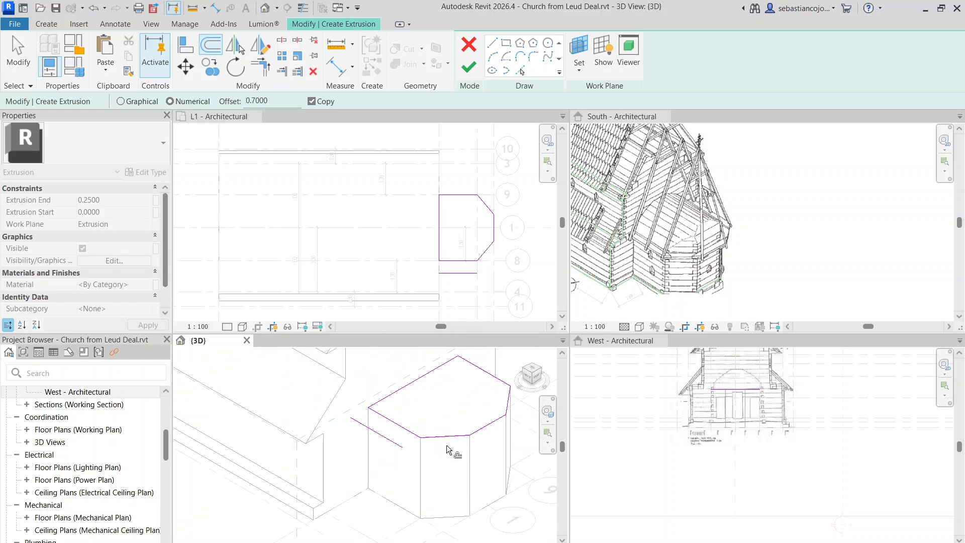
{"action": "left_click", "coordinate": [446, 437]}
{"action": "left_click", "coordinate": [486, 426]}
{"action": "left_click", "coordinate": [508, 398]}
{"action": "left_click", "coordinate": [486, 372]}
{"action": "key", "text": "Escape"}
Delete the five original inner edges of the altar outline, keeping the offset lines and the edge against the nave.
{"action": "left_click", "coordinate": [508, 408]}
{"action": "left_click", "coordinate": [486, 429], "text": "ctrl"}
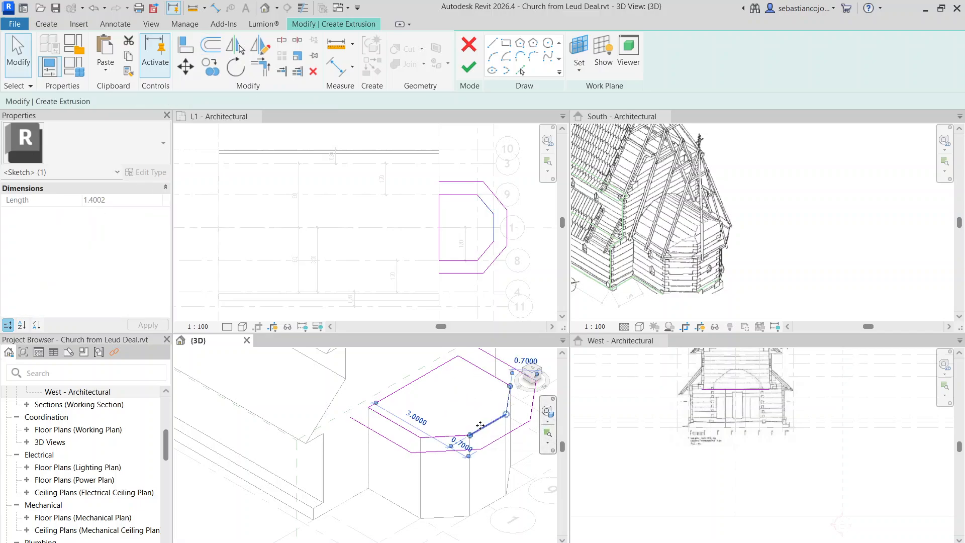
{"action": "left_click", "coordinate": [445, 436], "text": "ctrl"}
{"action": "left_click", "coordinate": [395, 423], "text": "ctrl"}
{"action": "left_click", "coordinate": [485, 372], "text": "ctrl"}
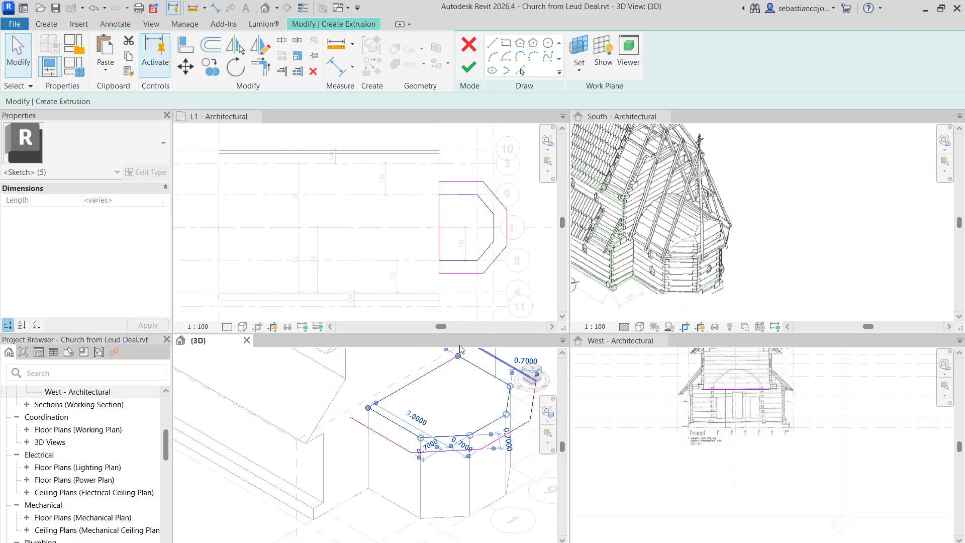
{"action": "key", "text": "Delete"}
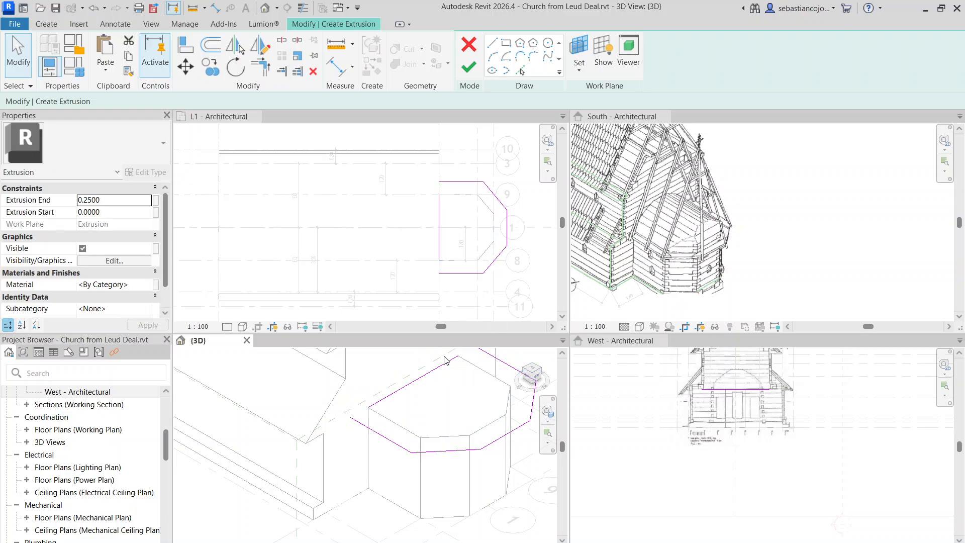
Extend both ends of the nave-side line to the offset outline and finish the sketch as a 0.25 m deep extrusion.
{"action": "left_click", "coordinate": [429, 373]}
{"action": "left_click_drag", "start_coordinate": [368, 408], "coordinate": [351, 418]}
{"action": "middle_click_drag", "start_coordinate": [482, 391], "coordinate": [454, 429]}
{"action": "left_click_drag", "start_coordinate": [434, 394], "coordinate": [452, 384]}
{"action": "left_click", "coordinate": [468, 68]}
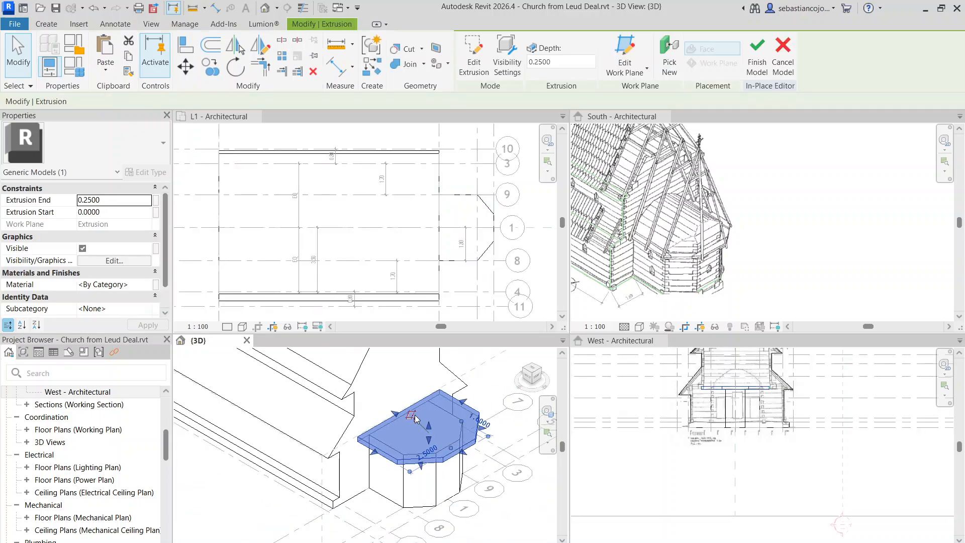
Stretch the widened upper altar extrusion upward in 3D to about 5.45 m and compare it with the isometric reference drawing.
{"action": "scroll", "coordinate": [452, 485], "scroll_direction": "down", "scroll_amount": 4}
{"action": "left_click_drag", "start_coordinate": [447, 490], "coordinate": [441, 411]}
{"action": "scroll", "coordinate": [693, 183], "scroll_direction": "up", "scroll_amount": 5}
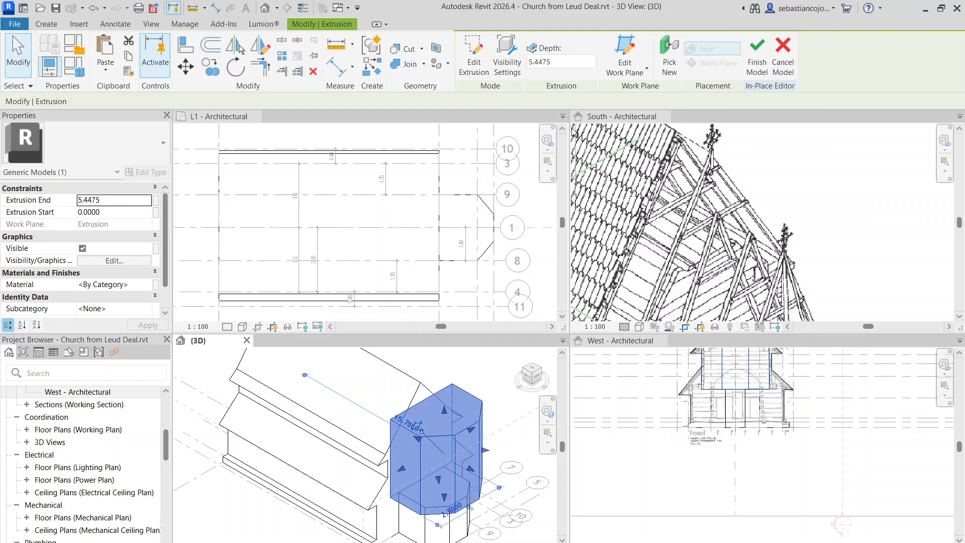
{"action": "left_click", "coordinate": [614, 167]}
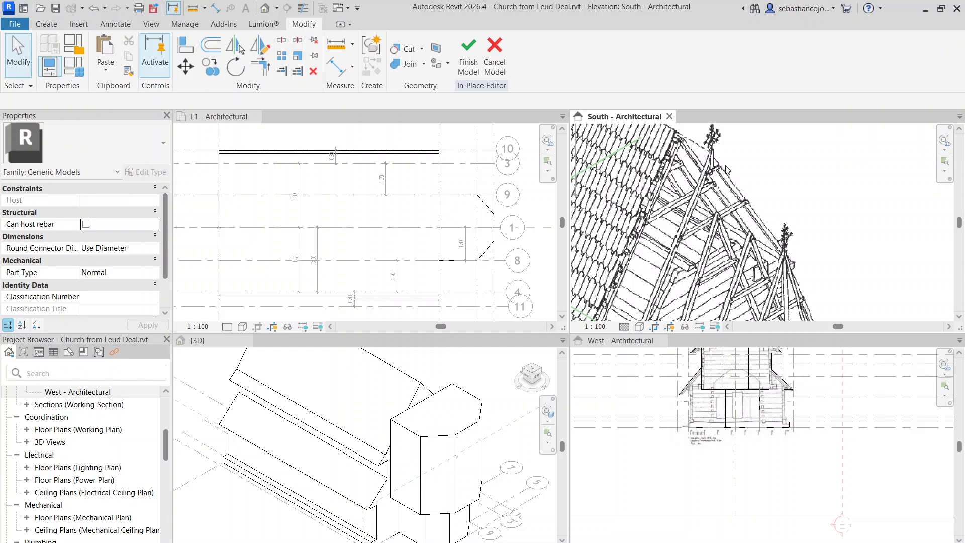
{"action": "scroll", "coordinate": [712, 186], "scroll_direction": "down", "scroll_amount": 5}
{"action": "scroll", "coordinate": [430, 431], "scroll_direction": "up", "scroll_amount": 4}
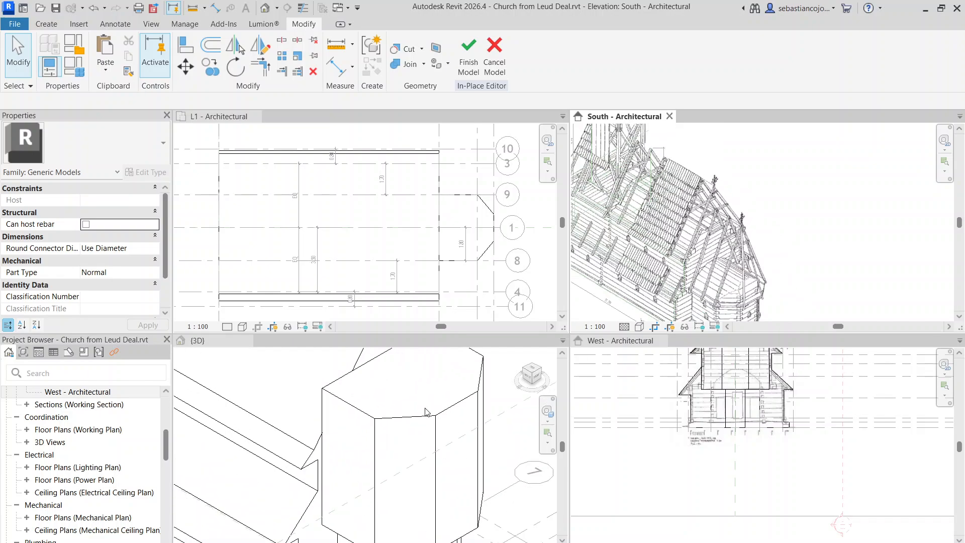
Raise the top of the upper altar extrusion slightly to a height of about 5.47 m.
{"action": "left_click", "coordinate": [431, 431]}
{"action": "scroll", "coordinate": [431, 431], "scroll_direction": "down", "scroll_amount": 3}
{"action": "left_click", "coordinate": [407, 387]}
{"action": "scroll", "coordinate": [409, 387], "scroll_direction": "up", "scroll_amount": 4}
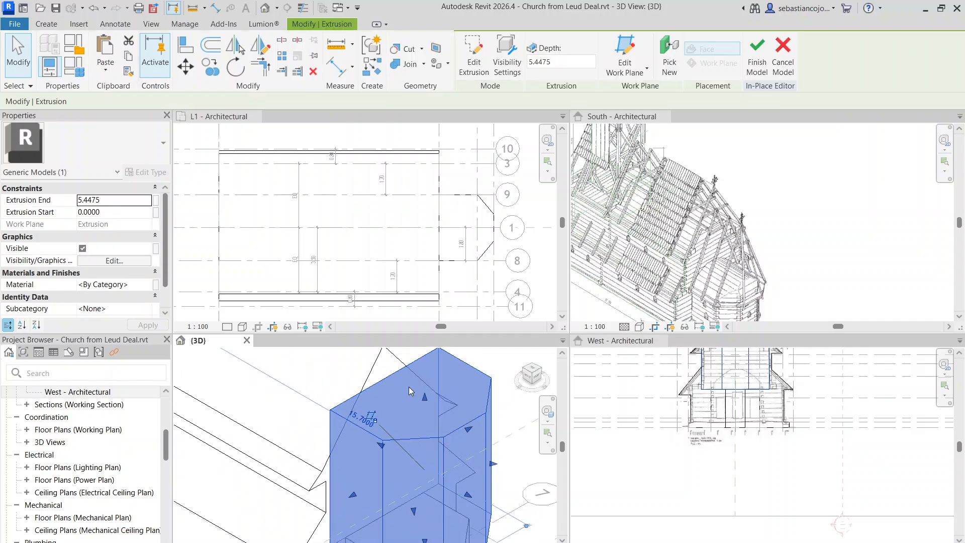
{"action": "left_click_drag", "start_coordinate": [428, 402], "coordinate": [426, 400]}
{"action": "scroll", "coordinate": [426, 400], "scroll_direction": "down", "scroll_amount": 3}
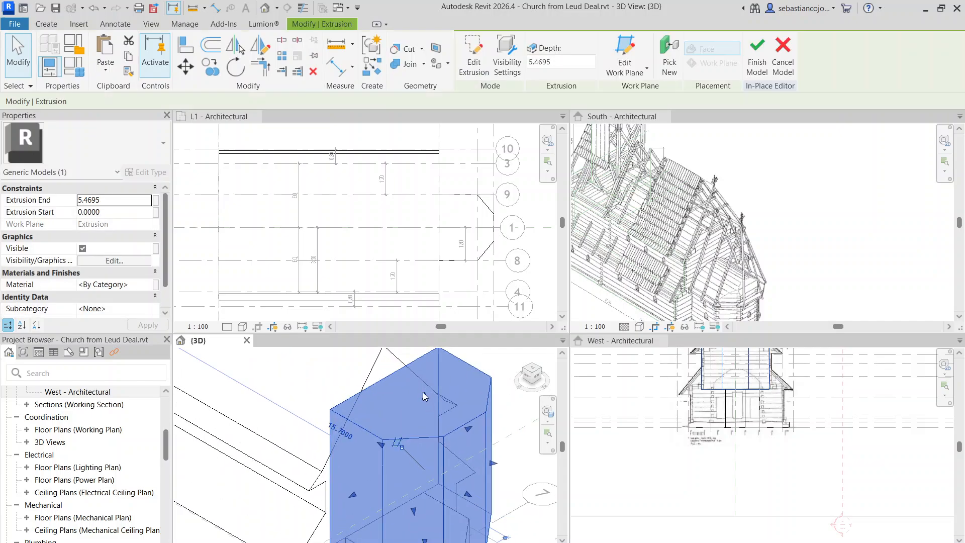
{"action": "key", "text": "Escape"}
Examine from several angles how the upper altar extrusion meets the nave's roof.
{"action": "scroll", "coordinate": [425, 402], "scroll_direction": "up", "scroll_amount": 5}
{"action": "scroll", "coordinate": [425, 405], "scroll_direction": "down", "scroll_amount": 2}
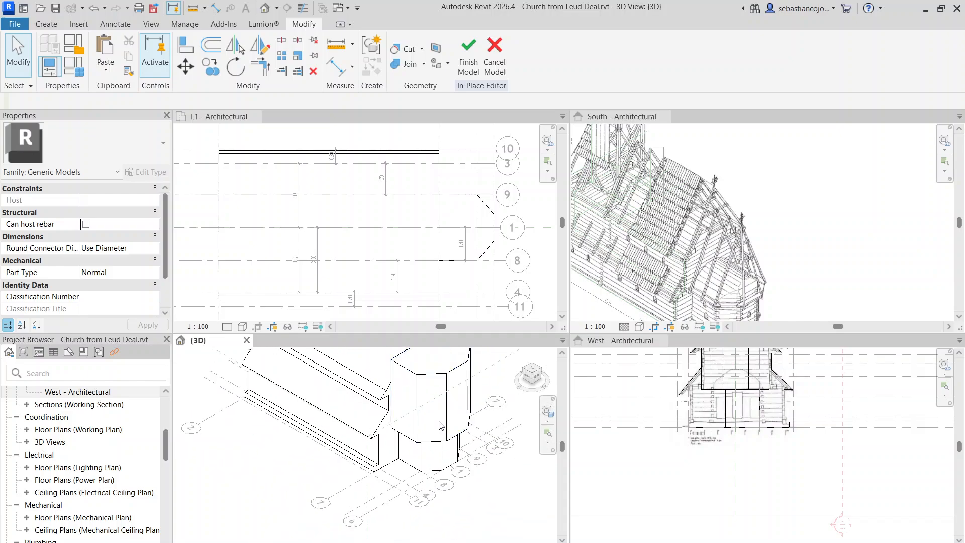
{"action": "middle_click_drag", "start_coordinate": [425, 406], "coordinate": [428, 429]}
{"action": "scroll", "coordinate": [414, 408], "scroll_direction": "down", "scroll_amount": 2}
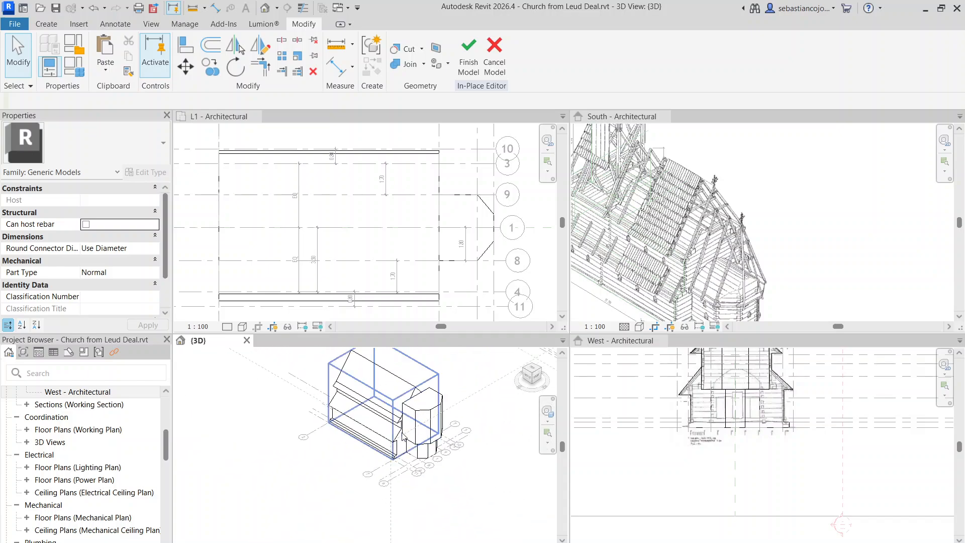
{"action": "left_click", "coordinate": [418, 411]}
{"action": "middle_click_drag", "start_coordinate": [449, 483], "coordinate": [487, 491], "text": "shift"}
{"action": "scroll", "coordinate": [537, 475], "scroll_direction": "up", "scroll_amount": 5}
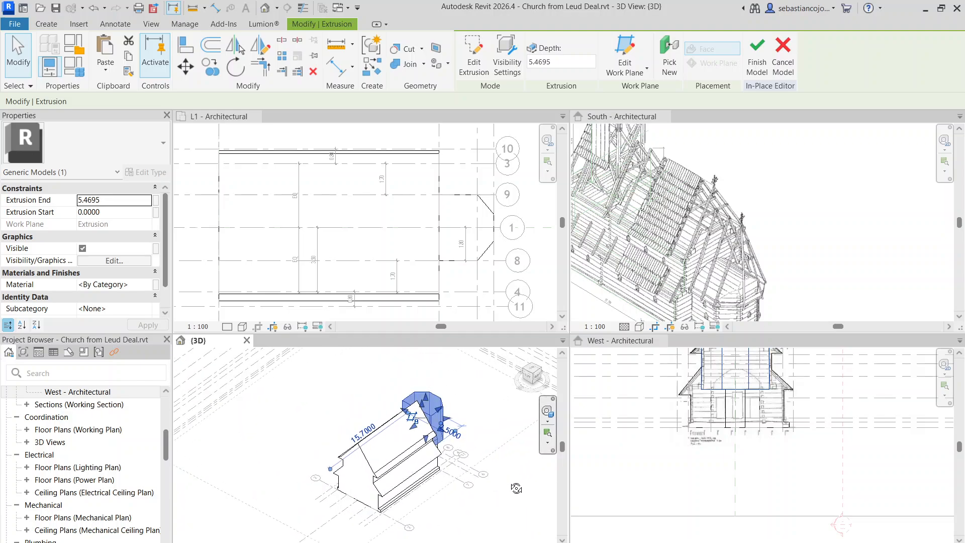
{"action": "middle_click_drag", "start_coordinate": [538, 475], "coordinate": [231, 377], "text": "shift"}
Start a void extrusion with the Line tool for cutting the upper altar volume.
{"action": "left_click", "coordinate": [46, 24]}
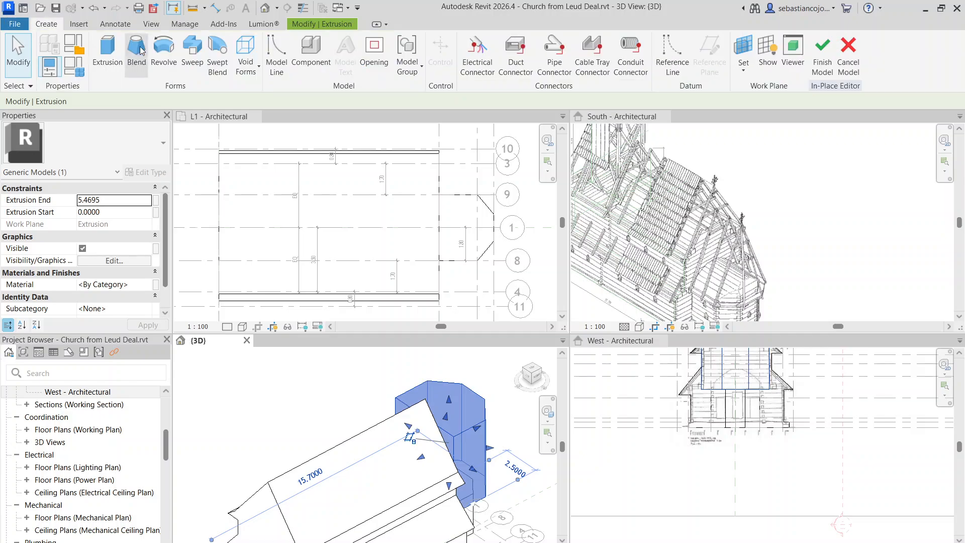
{"action": "left_click", "coordinate": [245, 51]}
{"action": "left_click", "coordinate": [272, 90]}
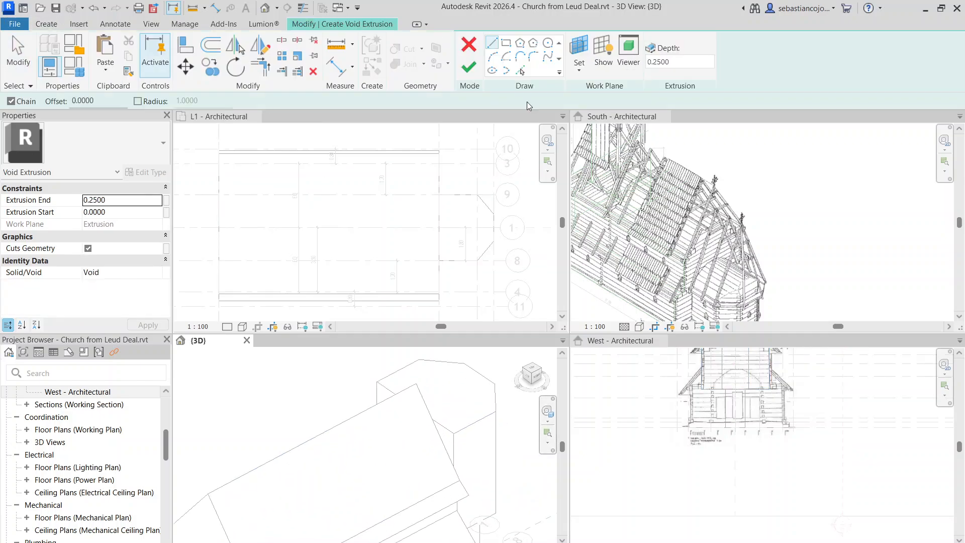
{"action": "left_click", "coordinate": [443, 429]}
Switch the 3D view to wireframe so the altar edges behind the nave roof can be sketched on.
{"action": "scroll", "coordinate": [436, 399], "scroll_direction": "down", "scroll_amount": 3}
{"action": "middle_click_drag", "start_coordinate": [482, 488], "coordinate": [452, 432], "text": "shift"}
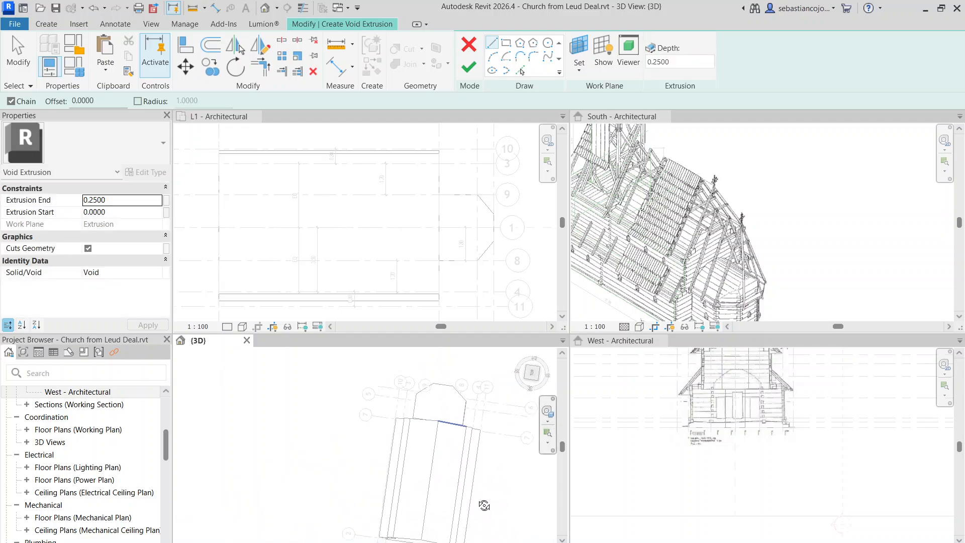
{"action": "scroll", "coordinate": [441, 387], "scroll_direction": "up", "scroll_amount": 5}
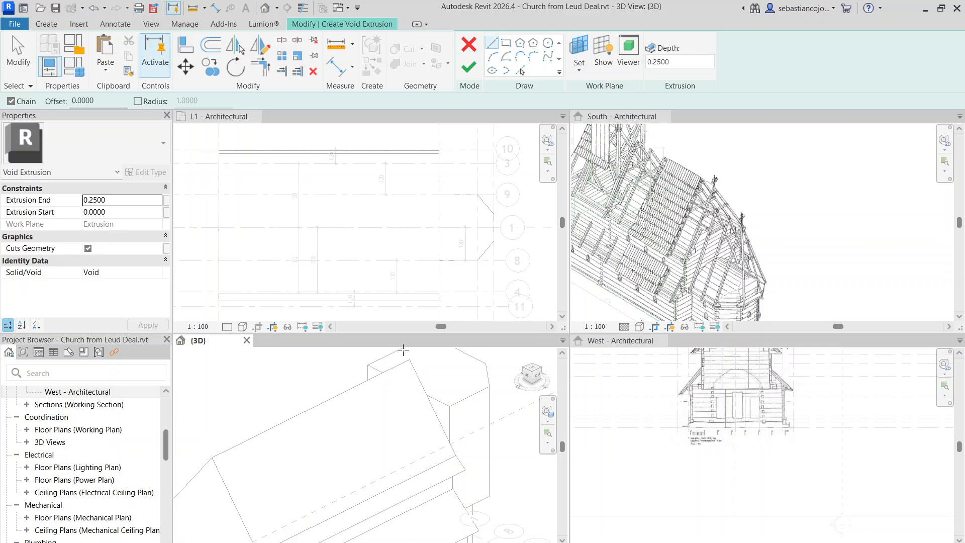
{"action": "scroll", "coordinate": [403, 350], "scroll_direction": "down", "scroll_amount": 2}
{"action": "left_click", "coordinate": [242, 542]}
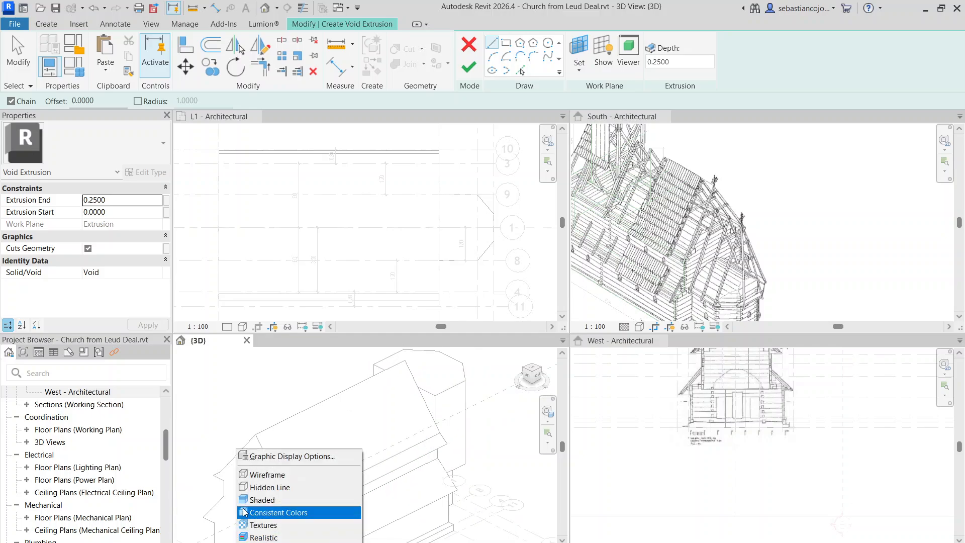
{"action": "left_click", "coordinate": [255, 477]}
{"action": "scroll", "coordinate": [411, 390], "scroll_direction": "up", "scroll_amount": 2}
{"action": "middle_click_drag", "start_coordinate": [413, 395], "coordinate": [430, 367]}
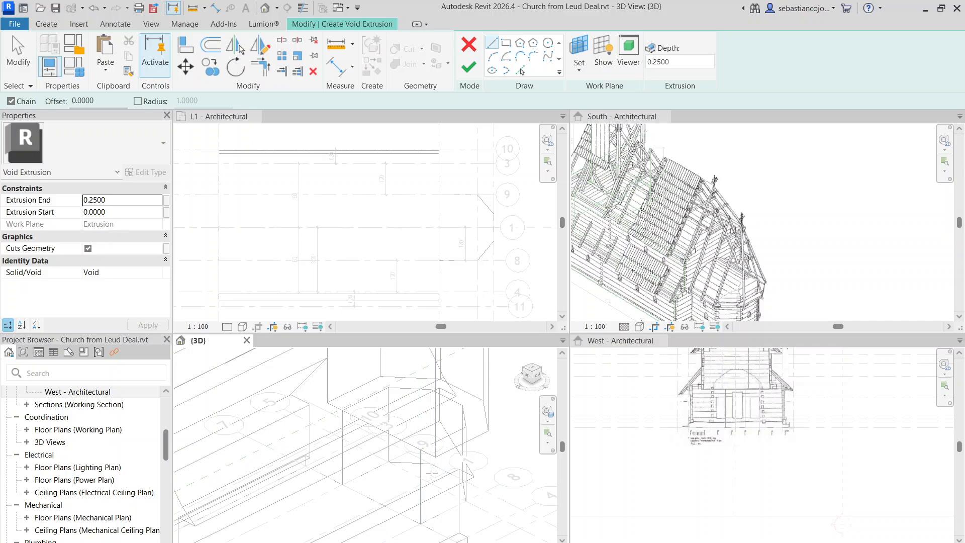
Sketch a closed triangular void profile on half of the upper altar face, following the roof slope, top edge and outer vertical edge.
{"action": "left_click", "coordinate": [435, 457]}
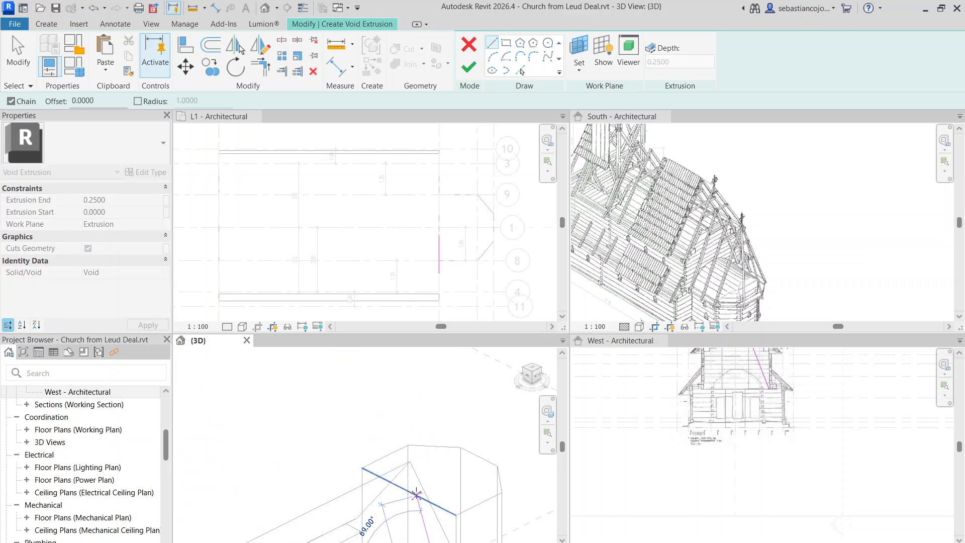
{"action": "scroll", "coordinate": [433, 453], "scroll_direction": "down", "scroll_amount": 3}
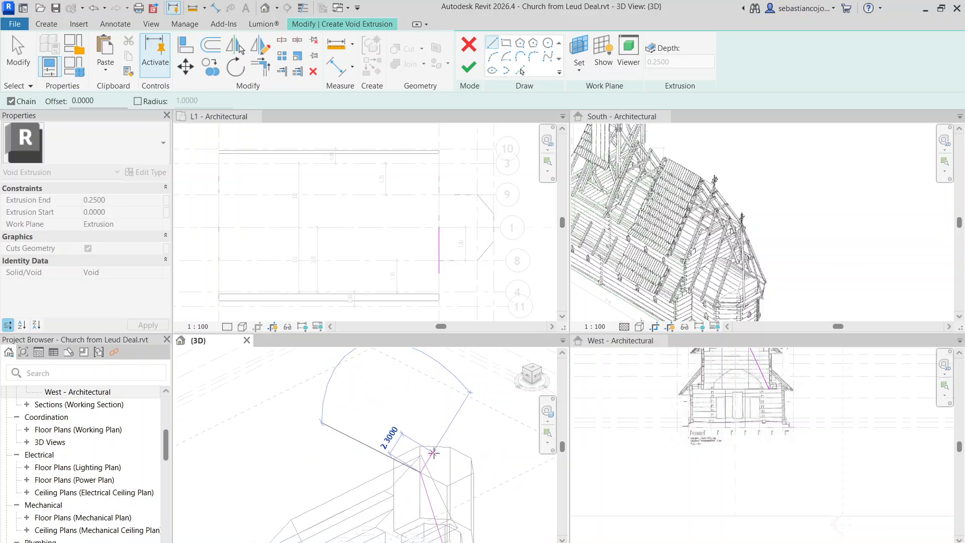
{"action": "scroll", "coordinate": [434, 455], "scroll_direction": "up", "scroll_amount": 4}
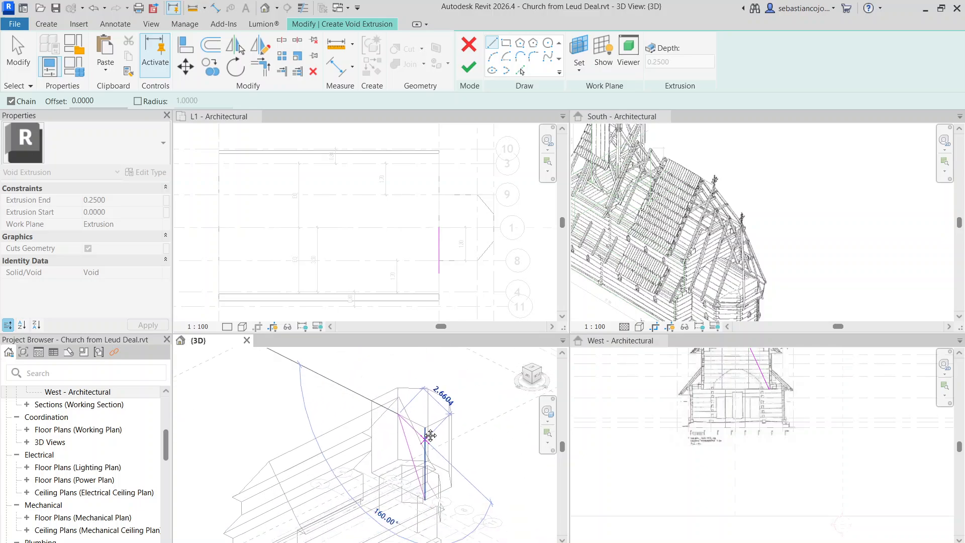
{"action": "left_click", "coordinate": [430, 495]}
{"action": "key", "text": "Escape"}
{"action": "key", "text": "Escape"}
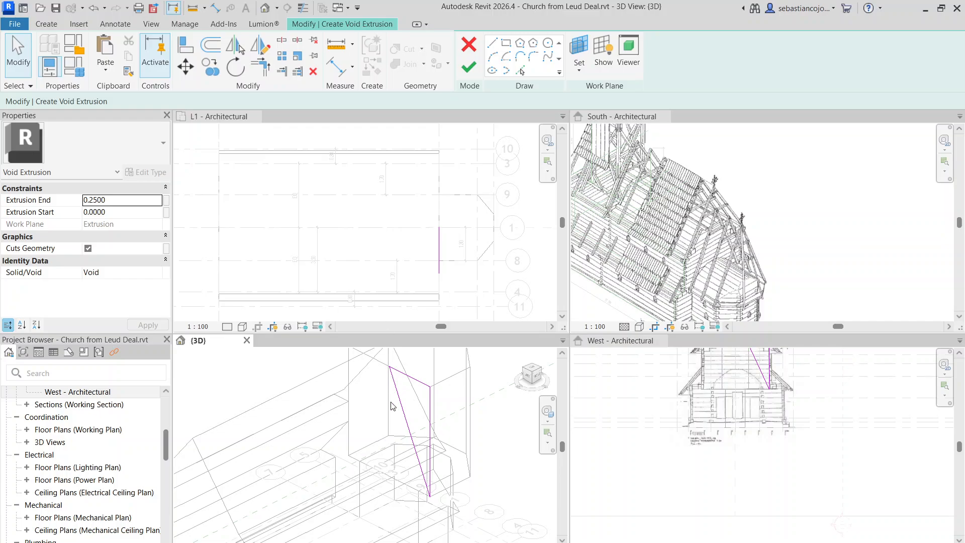
Extend the profile's top line past the ridge and pull the sloped line's upper end slightly below it.
{"action": "scroll", "coordinate": [394, 392], "scroll_direction": "down", "scroll_amount": 2}
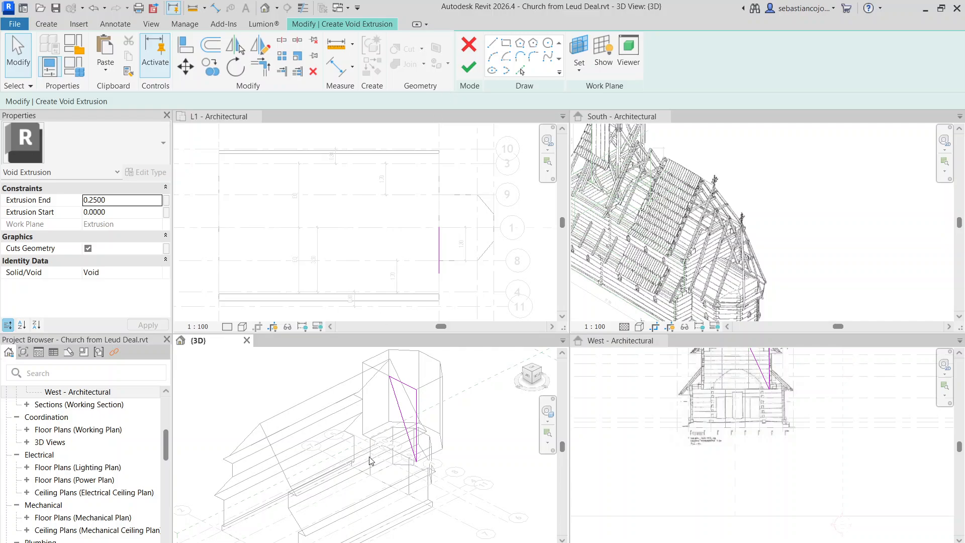
{"action": "scroll", "coordinate": [397, 389], "scroll_direction": "up", "scroll_amount": 2}
{"action": "left_click", "coordinate": [390, 381]}
{"action": "mouse_move", "coordinate": [385, 370]}
{"action": "left_mouse_down"}
{"action": "mouse_move", "coordinate": [388, 382]}
{"action": "mouse_move", "coordinate": [385, 371]}
{"action": "mouse_move", "coordinate": [401, 365]}
{"action": "left_mouse_up"}
{"action": "left_click", "coordinate": [388, 392]}
{"action": "scroll", "coordinate": [390, 386], "scroll_direction": "up", "scroll_amount": 1}
{"action": "middle_click_drag", "start_coordinate": [389, 388], "coordinate": [392, 407]}
{"action": "left_click", "coordinate": [392, 406]}
{"action": "left_click_drag", "start_coordinate": [382, 368], "coordinate": [387, 387]}
{"action": "scroll", "coordinate": [387, 386], "scroll_direction": "down", "scroll_amount": 2}
{"action": "key", "text": "Escape"}
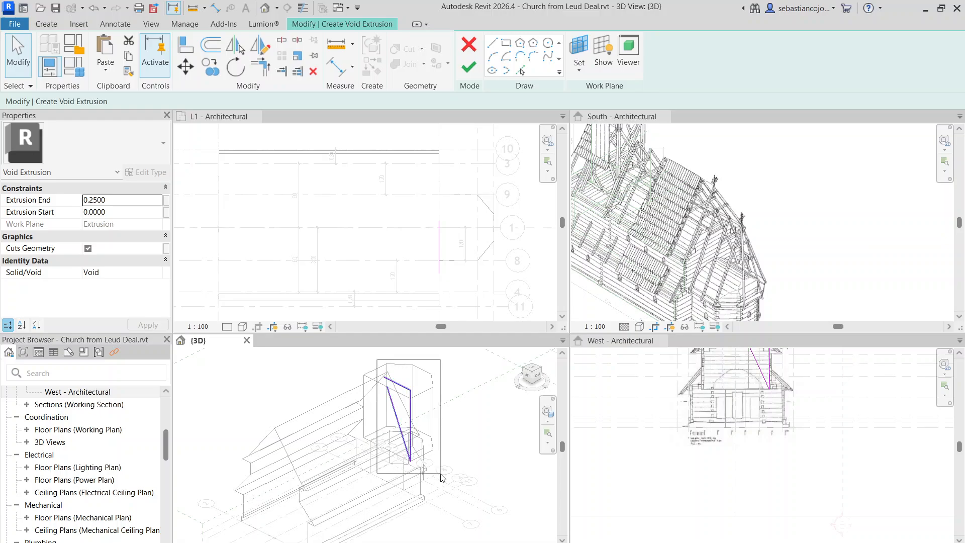
Mirror the sloped and vertical lines about the ridge axis, extend the top line across to close the profile, and finish the void sketch.
{"action": "left_click_drag", "start_coordinate": [431, 456], "coordinate": [378, 424]}
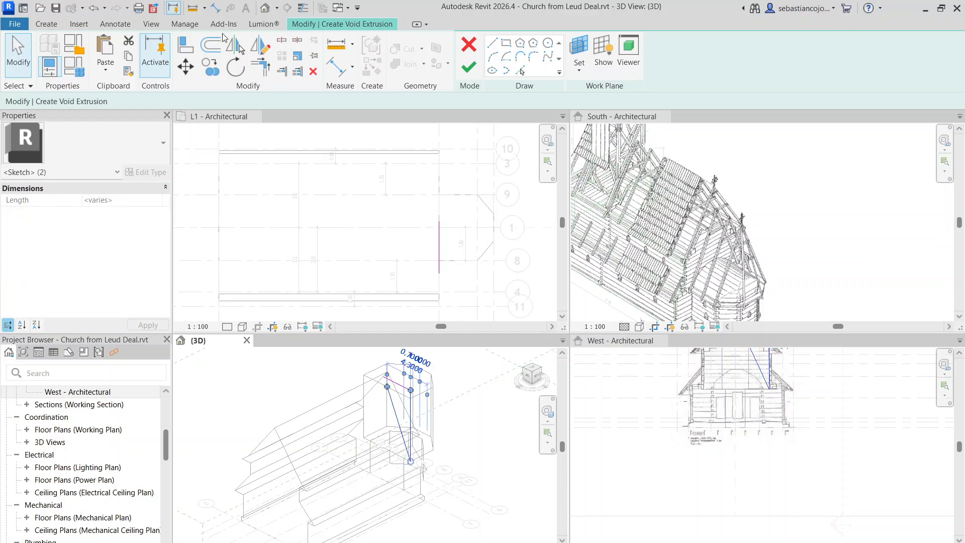
{"action": "left_click", "coordinate": [259, 52]}
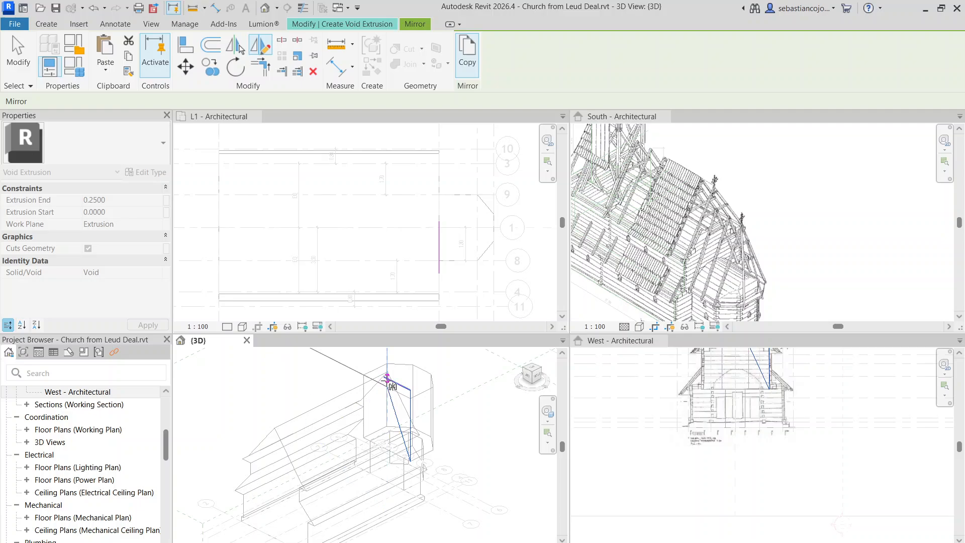
{"action": "left_click", "coordinate": [389, 380]}
{"action": "key", "text": "Escape"}
{"action": "scroll", "coordinate": [380, 373], "scroll_direction": "up", "scroll_amount": 2}
{"action": "left_click", "coordinate": [390, 381]}
{"action": "left_click_drag", "start_coordinate": [387, 379], "coordinate": [354, 360]}
{"action": "scroll", "coordinate": [354, 361], "scroll_direction": "down", "scroll_amount": 2}
{"action": "left_click", "coordinate": [469, 67]}
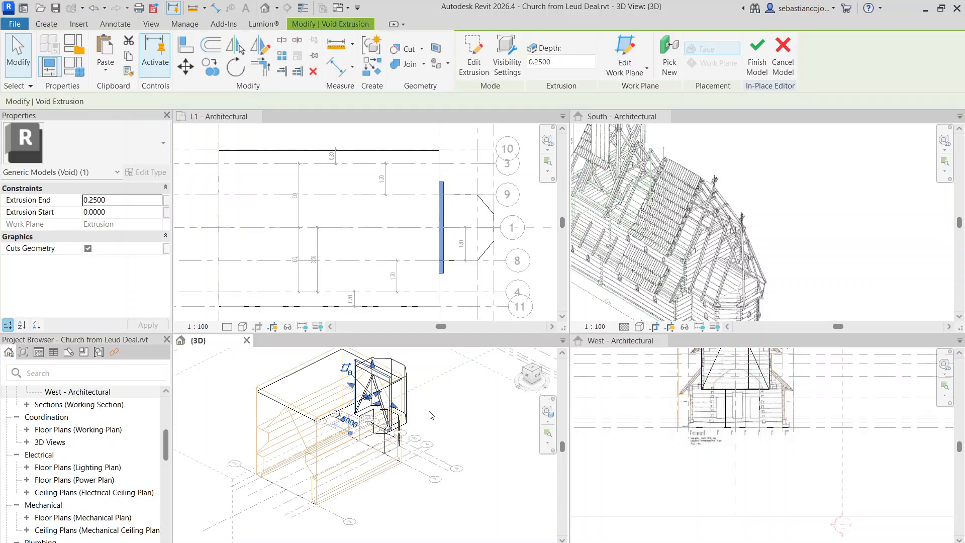
Stretch the void extrusion through the full depth of the upper altar volume to cut its sloping roof.
{"action": "left_click", "coordinate": [423, 395]}
{"action": "scroll", "coordinate": [424, 397], "scroll_direction": "up", "scroll_amount": 3}
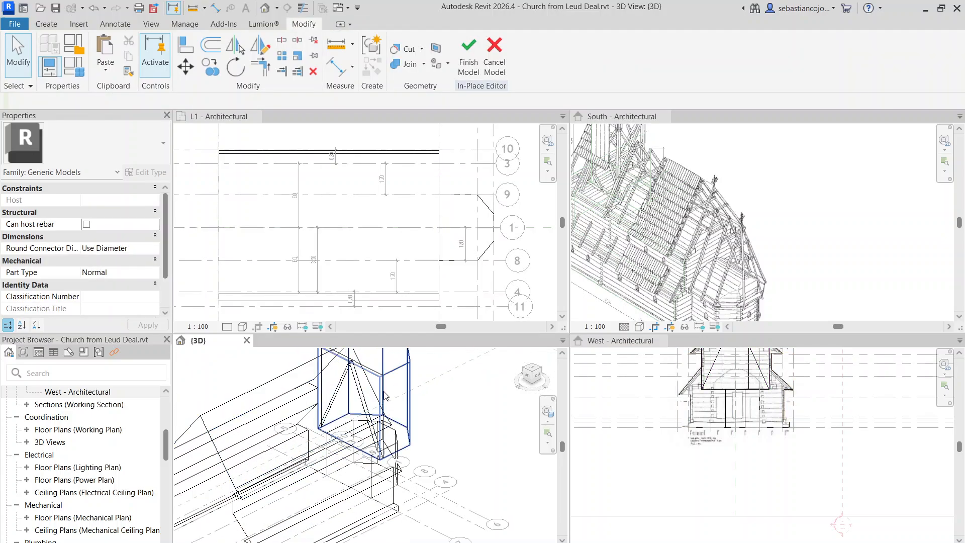
{"action": "left_click", "coordinate": [382, 396]}
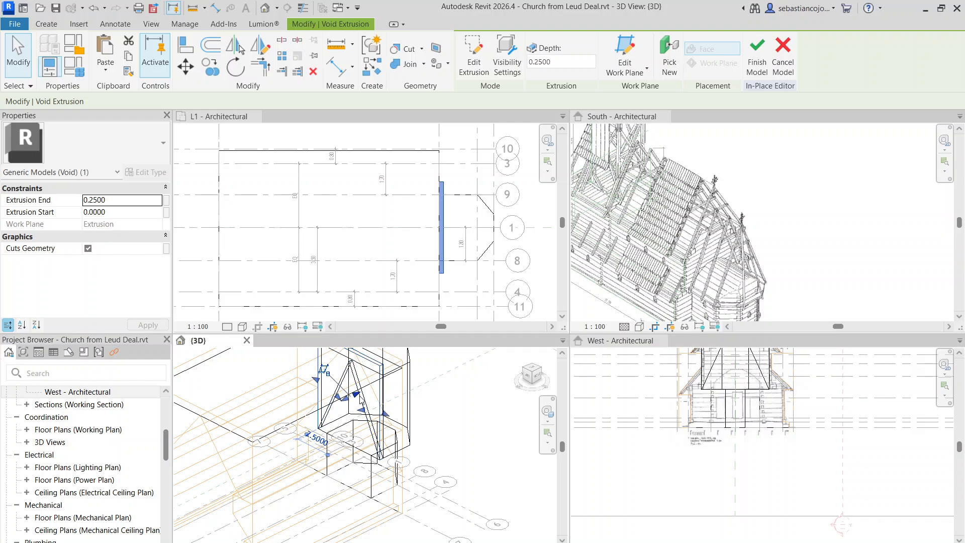
{"action": "left_click", "coordinate": [453, 397]}
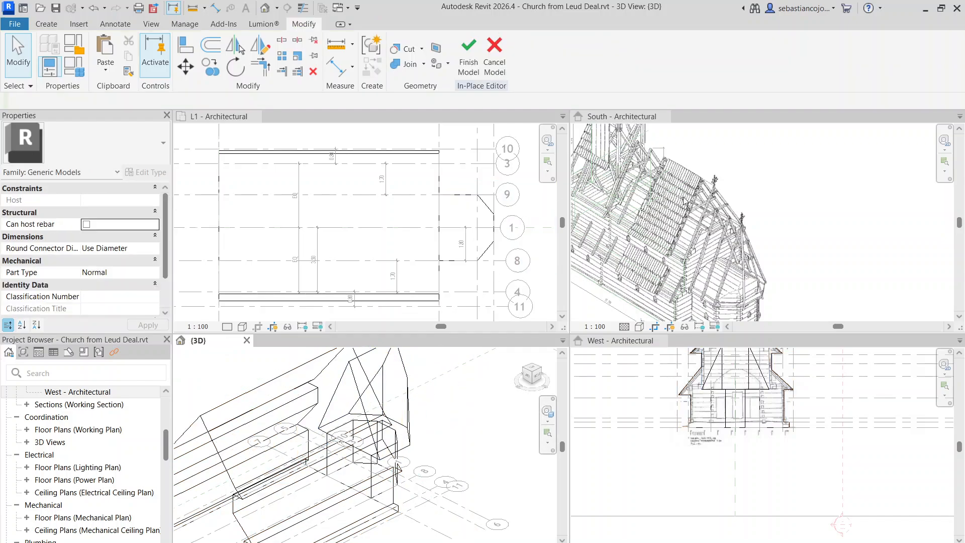
Restore hidden-line display in the 3D view and finish the in-place altar model.
{"action": "scroll", "coordinate": [403, 398], "scroll_direction": "down", "scroll_amount": 3}
{"action": "middle_click_drag", "start_coordinate": [449, 430], "coordinate": [426, 439]}
{"action": "left_click", "coordinate": [243, 542]}
{"action": "left_click", "coordinate": [264, 499]}
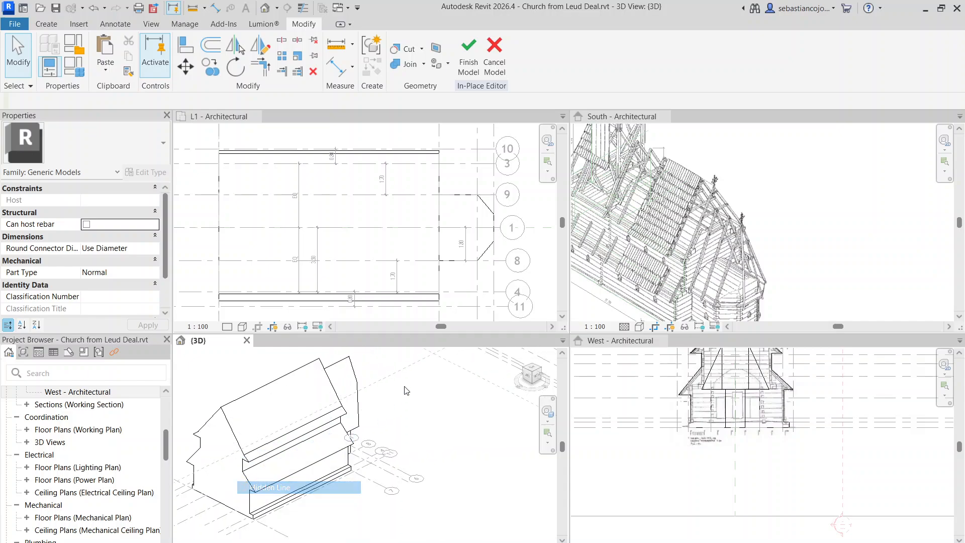
{"action": "mouse_move", "coordinate": [274, 485]}
{"action": "middle_mouse_down", "text": "shift"}
{"action": "mouse_move", "coordinate": [311, 443]}
{"action": "mouse_move", "coordinate": [342, 429]}
{"action": "middle_mouse_up", "text": "shift"}
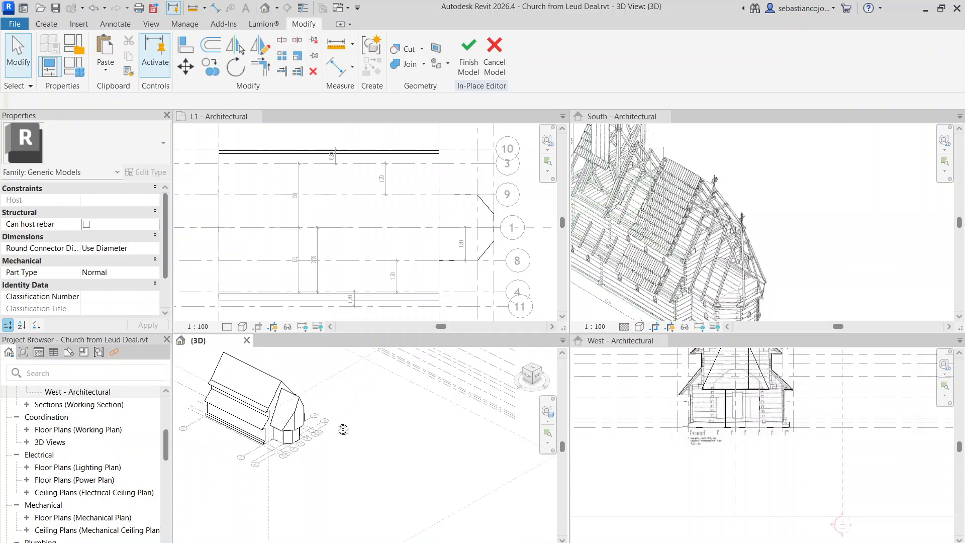
{"action": "scroll", "coordinate": [297, 429], "scroll_direction": "up", "scroll_amount": 4}
{"action": "middle_click_drag", "start_coordinate": [384, 455], "coordinate": [414, 501], "text": "shift"}
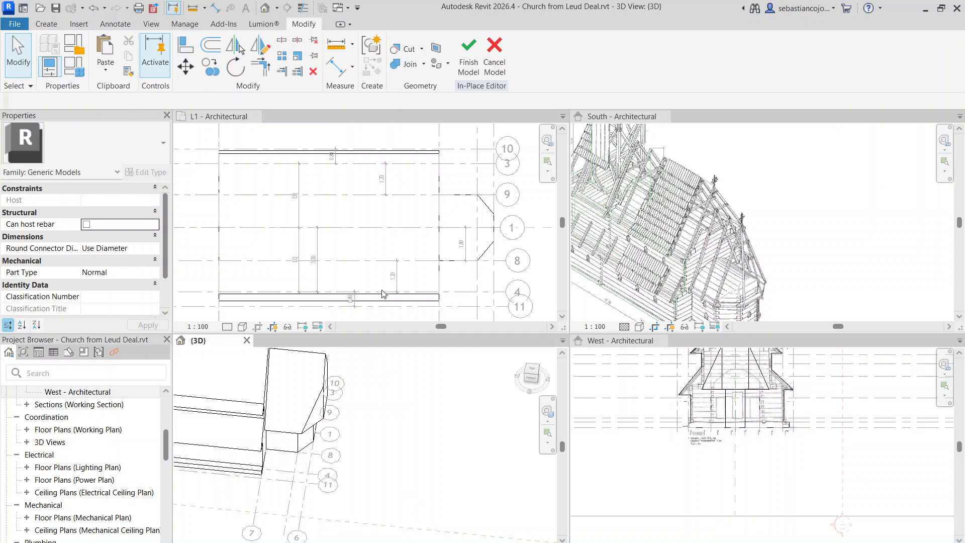
{"action": "left_click", "coordinate": [431, 255]}
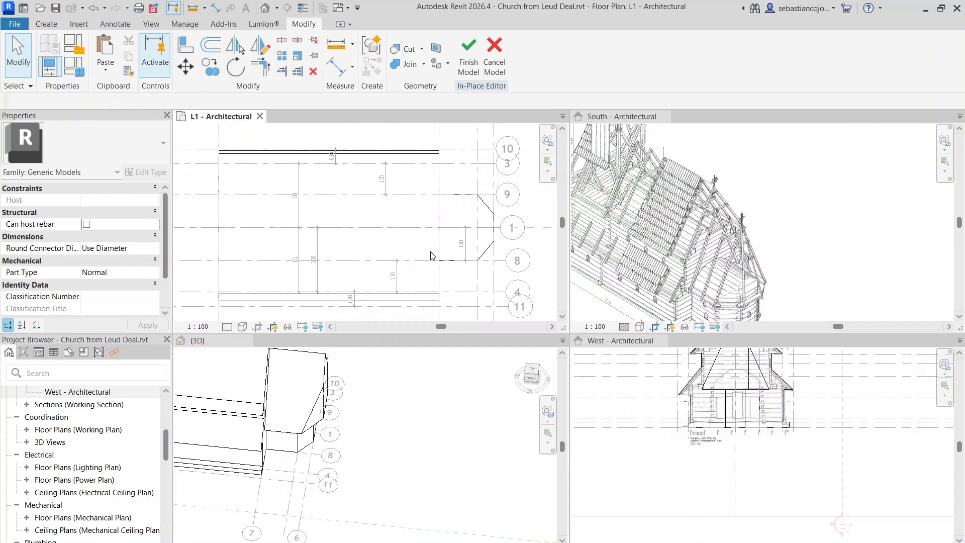
{"action": "left_click", "coordinate": [463, 70]}
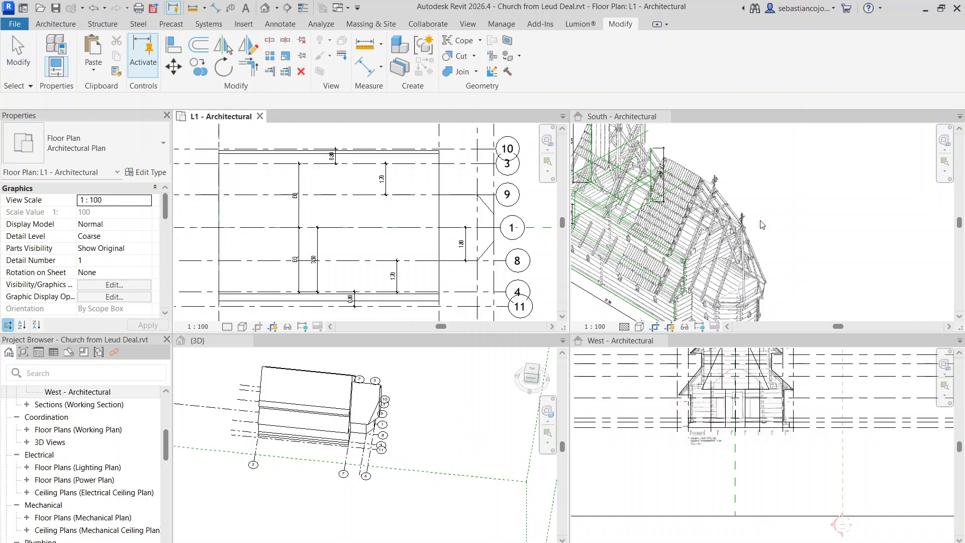
{"action": "scroll", "coordinate": [450, 250], "scroll_direction": "up", "scroll_amount": 4}
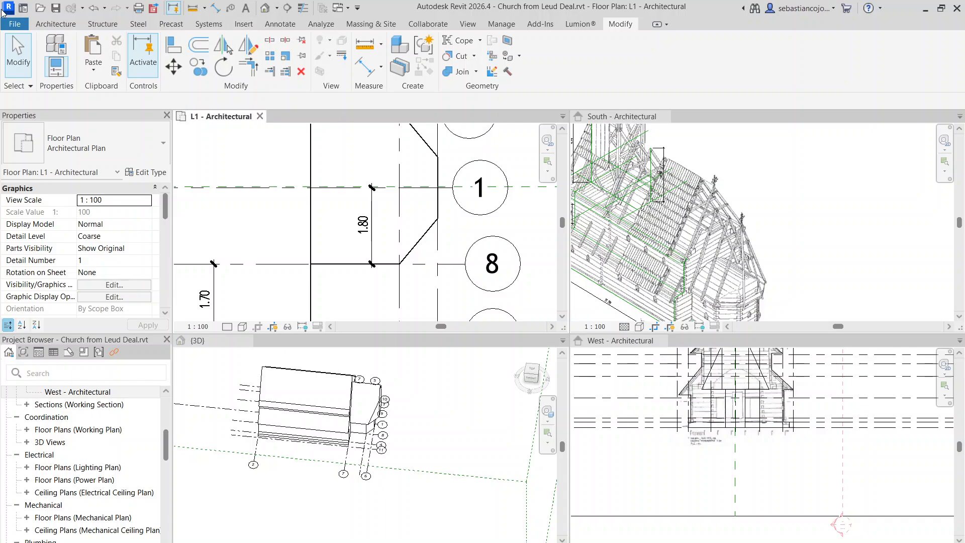
{"action": "left_click", "coordinate": [67, 26]}
{"action": "left_click", "coordinate": [857, 65]}
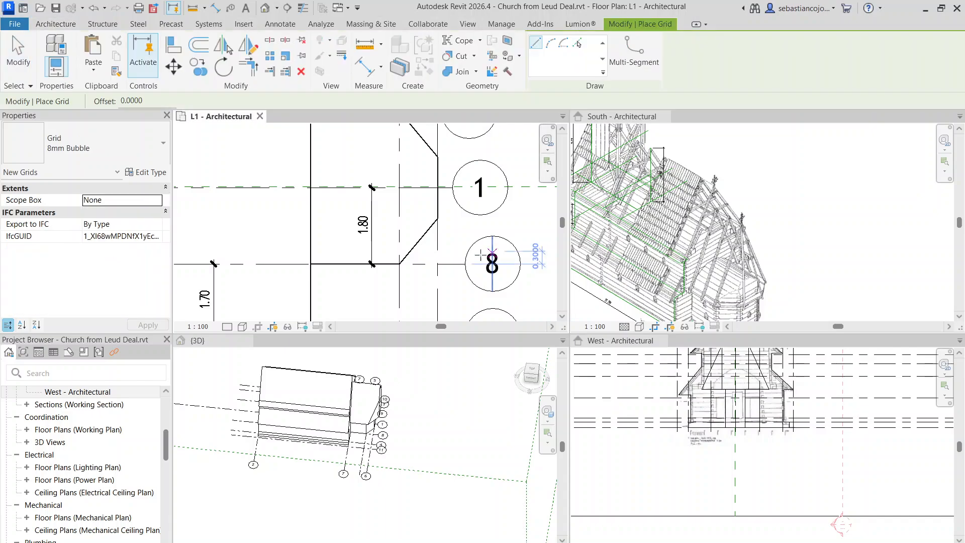
{"action": "left_click", "coordinate": [423, 232]}
{"action": "scroll", "coordinate": [424, 232], "scroll_direction": "down", "scroll_amount": 3}
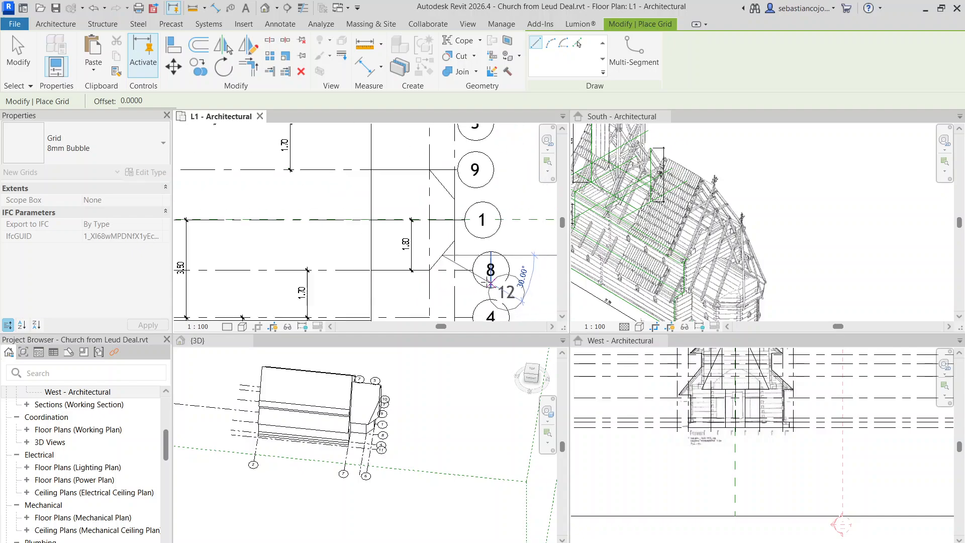
{"action": "scroll", "coordinate": [464, 261], "scroll_direction": "up", "scroll_amount": 5}
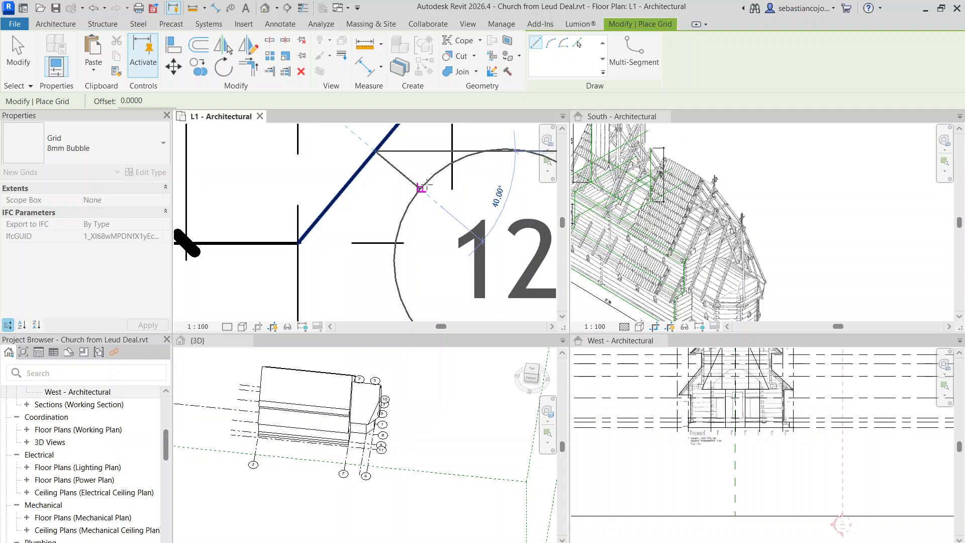
{"action": "left_click", "coordinate": [427, 190]}
{"action": "key", "text": "Escape"}
{"action": "left_click", "coordinate": [422, 189]}
{"action": "key", "text": "Delete"}
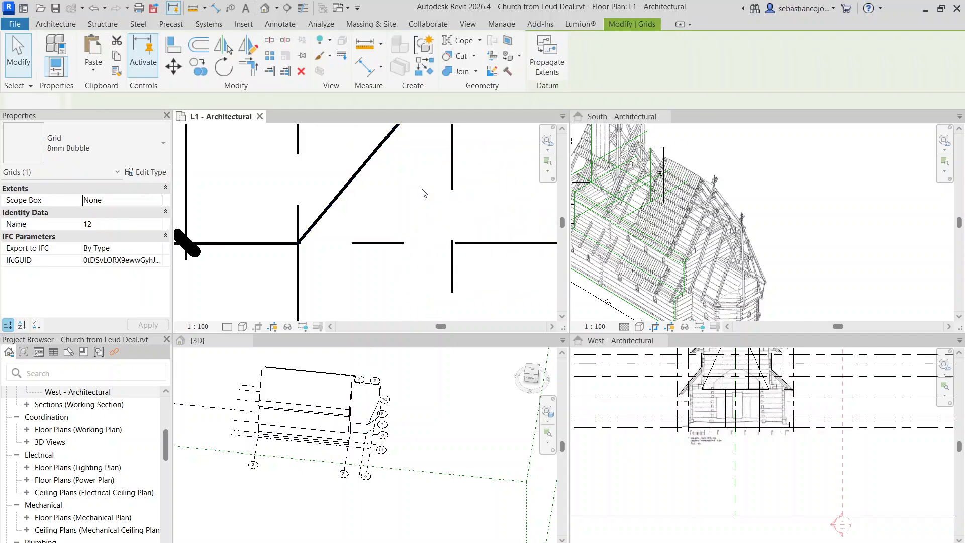
Place a grid line in the L1 plan from the midpoint of the altar's lower diagonal wall, perpendicular to that wall.
{"action": "left_click", "coordinate": [860, 64]}
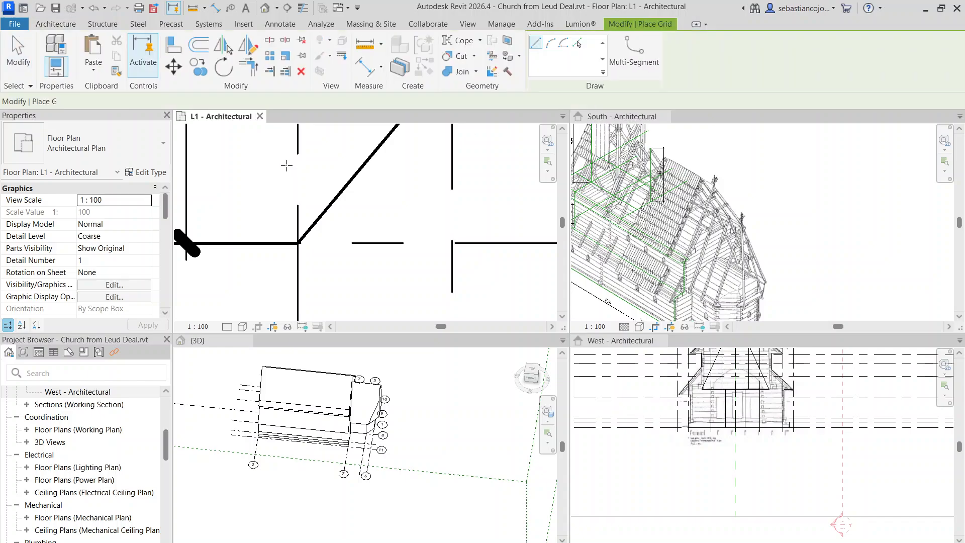
{"action": "left_click", "coordinate": [376, 150]}
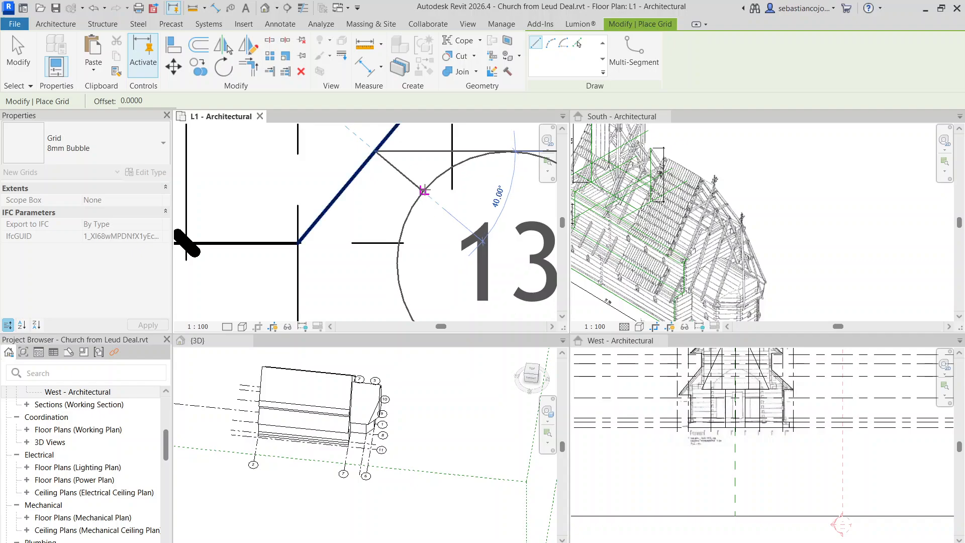
{"action": "left_click", "coordinate": [425, 190]}
{"action": "scroll", "coordinate": [424, 190], "scroll_direction": "down", "scroll_amount": 5}
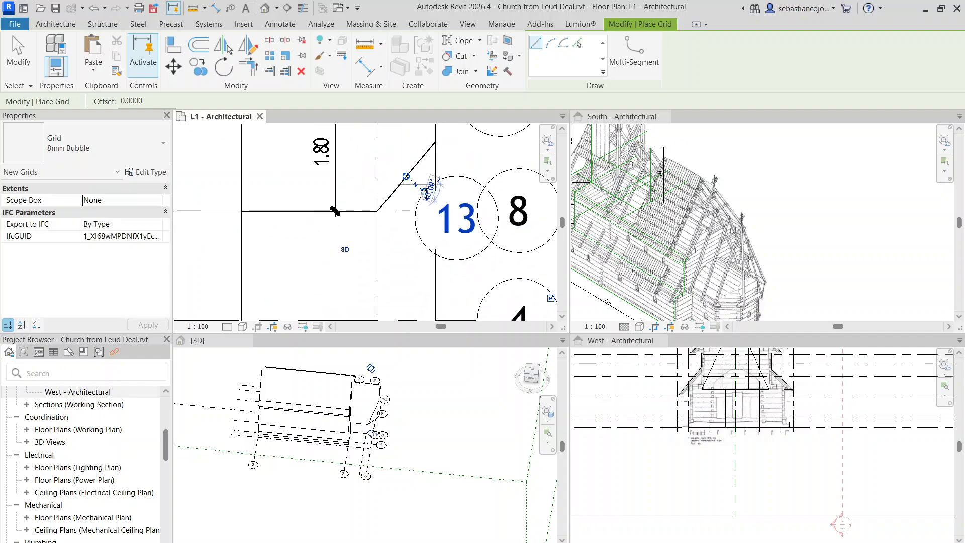
{"action": "key", "text": "Escape"}
Extend the diagonal grid line inward to the nave's end wall and move its bubble outward clear of the neighbouring grid bubbles.
{"action": "left_click", "coordinate": [421, 189]}
{"action": "left_click_drag", "start_coordinate": [409, 179], "coordinate": [344, 130]}
{"action": "scroll", "coordinate": [424, 205], "scroll_direction": "down", "scroll_amount": 1}
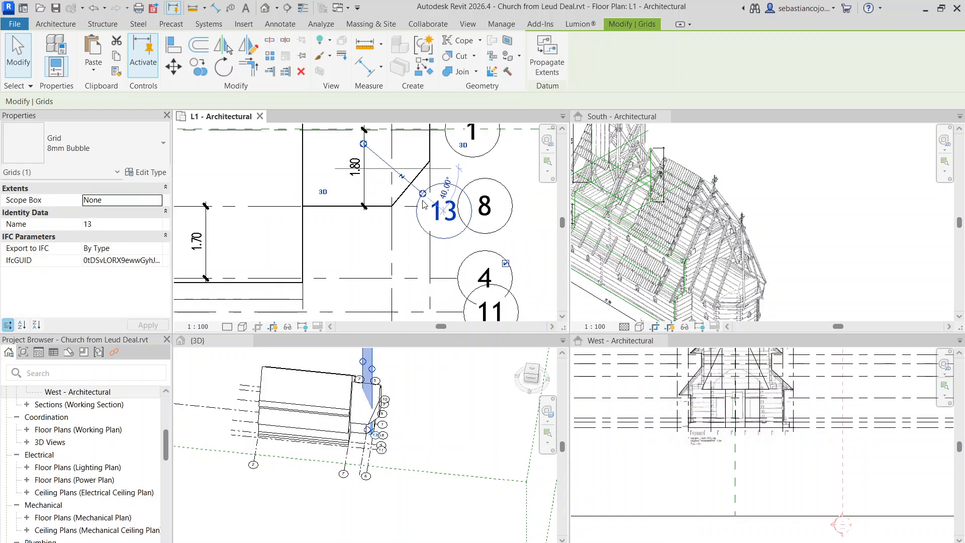
{"action": "scroll", "coordinate": [427, 203], "scroll_direction": "down", "scroll_amount": 4}
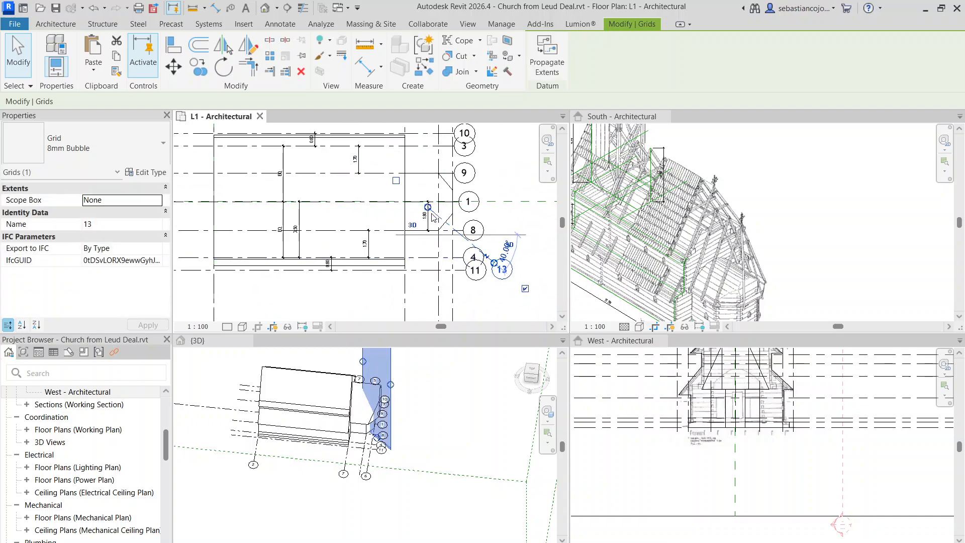
{"action": "left_click_drag", "start_coordinate": [427, 207], "coordinate": [406, 189]}
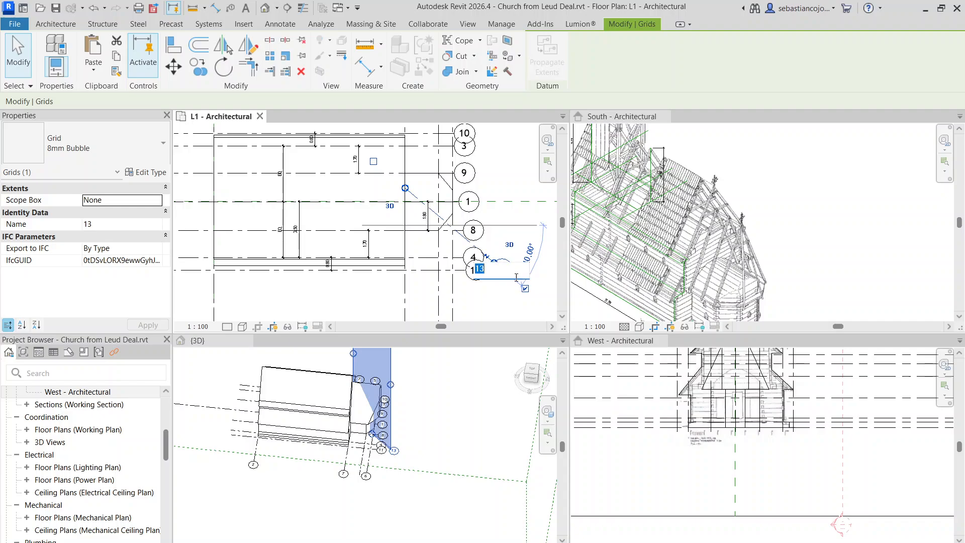
{"action": "scroll", "coordinate": [501, 262], "scroll_direction": "up", "scroll_amount": 2}
{"action": "left_click_drag", "start_coordinate": [502, 267], "coordinate": [527, 296]}
{"action": "key", "text": "Escape"}
{"action": "scroll", "coordinate": [472, 251], "scroll_direction": "down", "scroll_amount": 4}
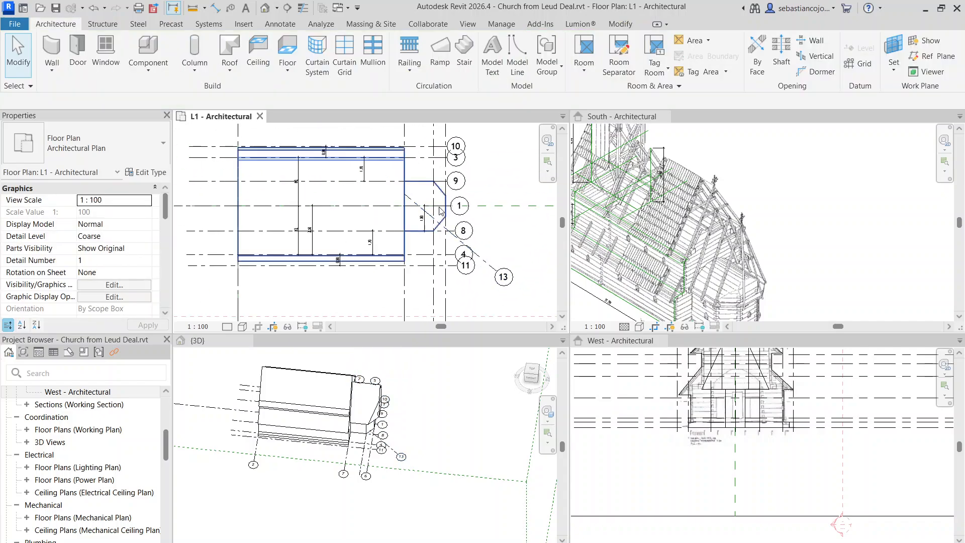
{"action": "scroll", "coordinate": [421, 199], "scroll_direction": "up", "scroll_amount": 5}
{"action": "left_click", "coordinate": [396, 206]}
{"action": "middle_click_drag", "start_coordinate": [411, 172], "coordinate": [375, 201]}
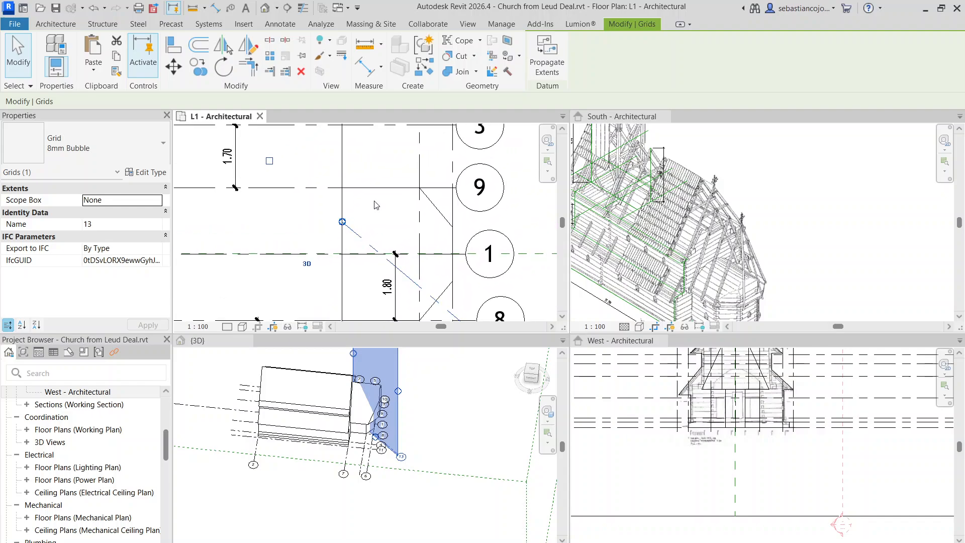
{"action": "key", "text": "Escape"}
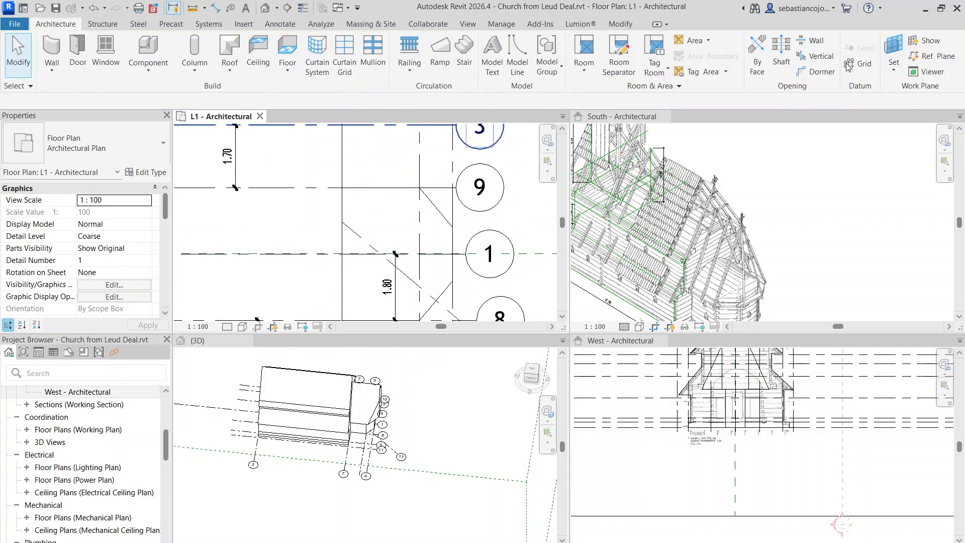
Place a grid line in the L1 plan from the midpoint of the altar's upper diagonal wall, perpendicular to that wall.
{"action": "left_click", "coordinate": [848, 67]}
{"action": "scroll", "coordinate": [431, 215], "scroll_direction": "up", "scroll_amount": 2}
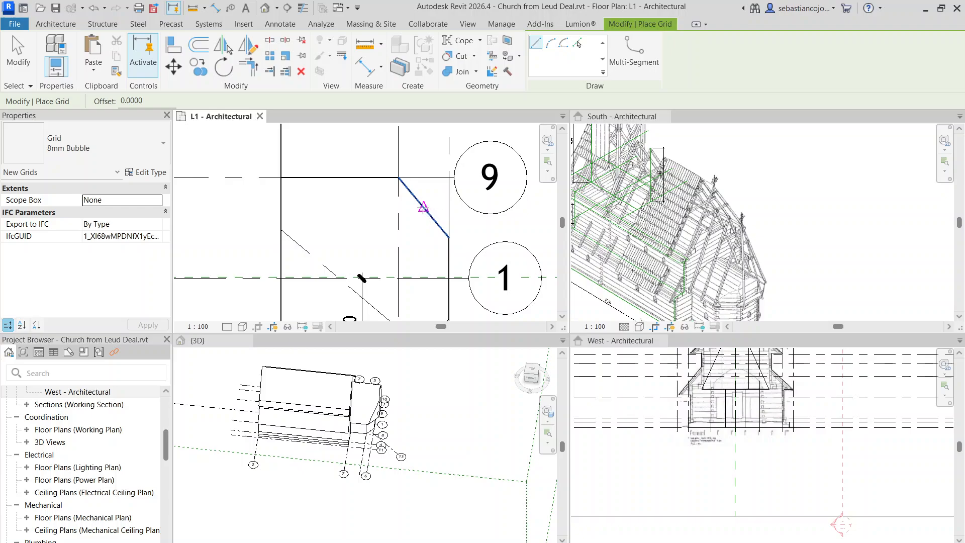
{"action": "left_click", "coordinate": [423, 207]}
{"action": "scroll", "coordinate": [440, 196], "scroll_direction": "up", "scroll_amount": 2}
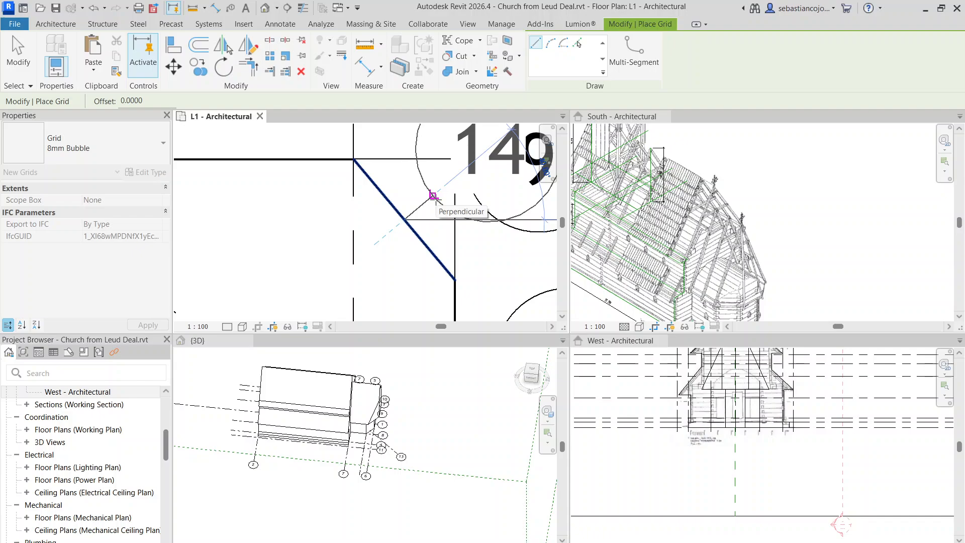
{"action": "left_click", "coordinate": [433, 195]}
{"action": "scroll", "coordinate": [433, 196], "scroll_direction": "down", "scroll_amount": 2}
{"action": "key", "text": "Escape"}
{"action": "key", "text": "Escape"}
Extend grid 14 inward to the nave's end wall and move its bubble outward clear of the neighbouring bubbles.
{"action": "left_click", "coordinate": [412, 217]}
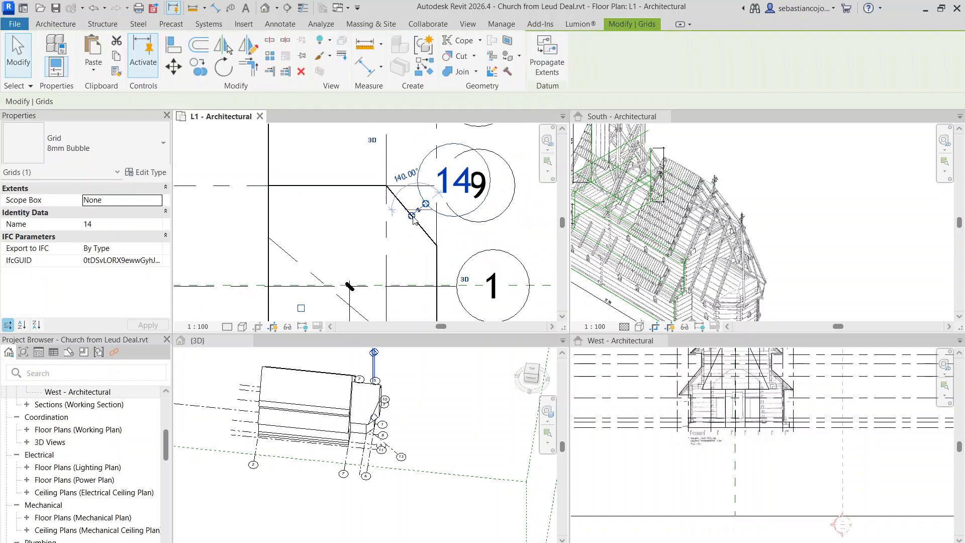
{"action": "left_click_drag", "start_coordinate": [412, 217], "coordinate": [289, 319]}
{"action": "scroll", "coordinate": [374, 231], "scroll_direction": "down", "scroll_amount": 2}
{"action": "left_click_drag", "start_coordinate": [402, 215], "coordinate": [481, 150]}
{"action": "scroll", "coordinate": [373, 266], "scroll_direction": "down", "scroll_amount": 2}
{"action": "left_click_drag", "start_coordinate": [355, 266], "coordinate": [350, 271]}
{"action": "scroll", "coordinate": [392, 201], "scroll_direction": "down", "scroll_amount": 2}
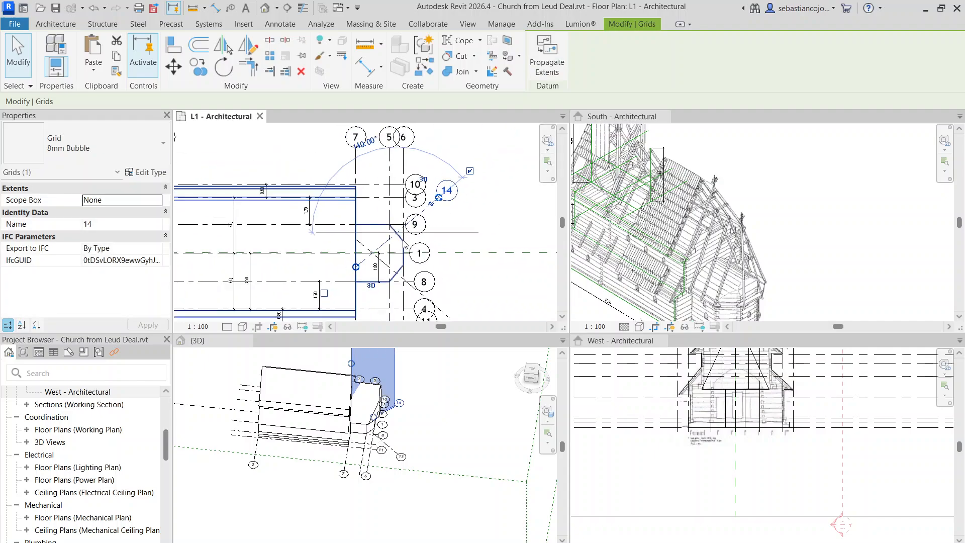
{"action": "key", "text": "Escape"}
Create a building section along grid 13, from near the crossing of the diagonal grids out toward the grid's bubble.
{"action": "scroll", "coordinate": [402, 262], "scroll_direction": "up", "scroll_amount": 3}
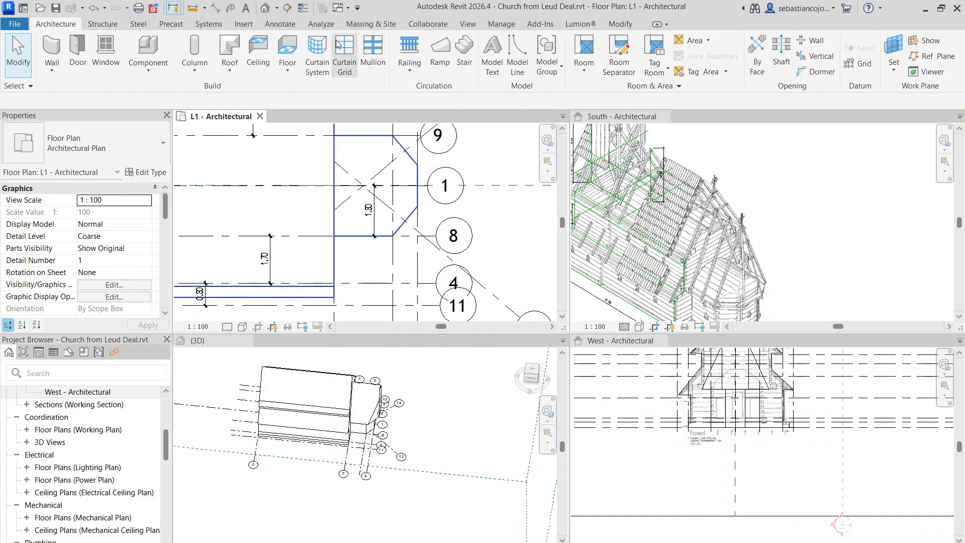
{"action": "left_click", "coordinate": [467, 24]}
{"action": "left_click", "coordinate": [420, 62]}
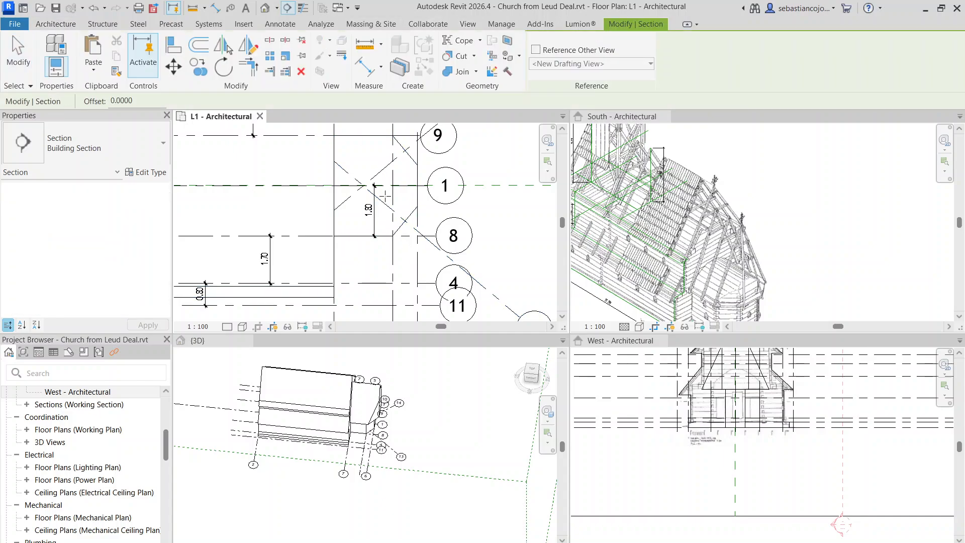
{"action": "scroll", "coordinate": [385, 204], "scroll_direction": "up", "scroll_amount": 2}
{"action": "left_click", "coordinate": [384, 201]}
{"action": "middle_click_drag", "start_coordinate": [439, 251], "coordinate": [402, 196]}
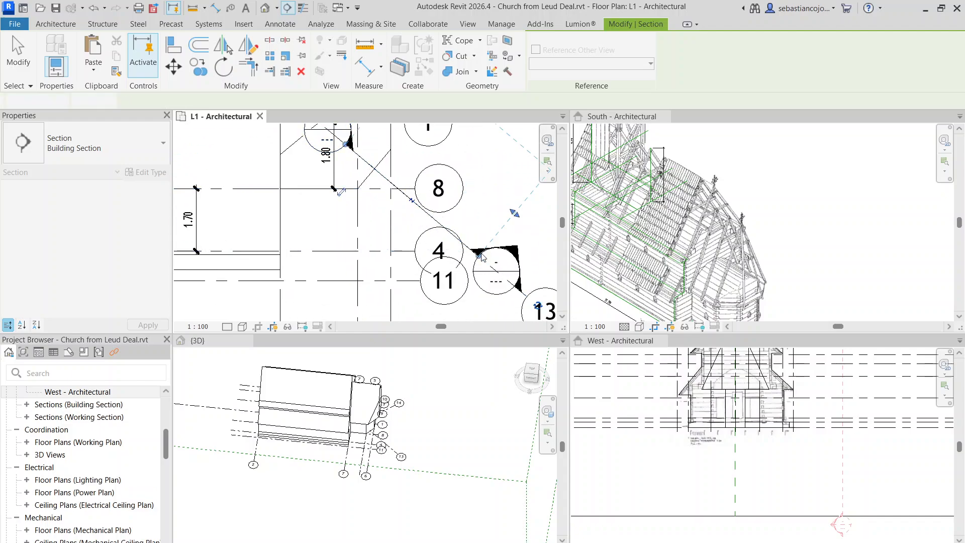
{"action": "left_click", "coordinate": [477, 256]}
{"action": "scroll", "coordinate": [476, 252], "scroll_direction": "down", "scroll_amount": 3}
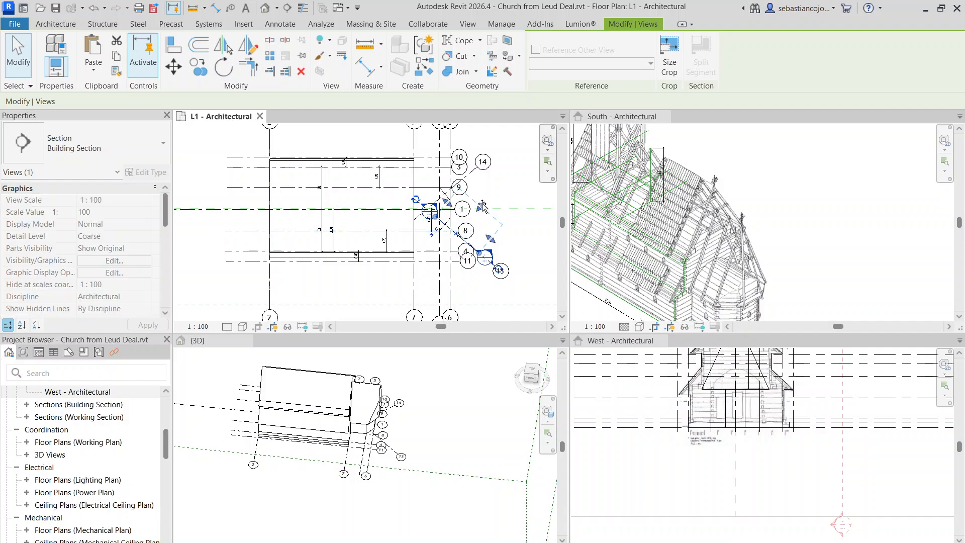
Move the new section off grid 13, parallel to itself, toward the nave's lower corner and clear of the altar.
{"action": "scroll", "coordinate": [452, 230], "scroll_direction": "up", "scroll_amount": 1}
{"action": "scroll", "coordinate": [449, 231], "scroll_direction": "up", "scroll_amount": 2}
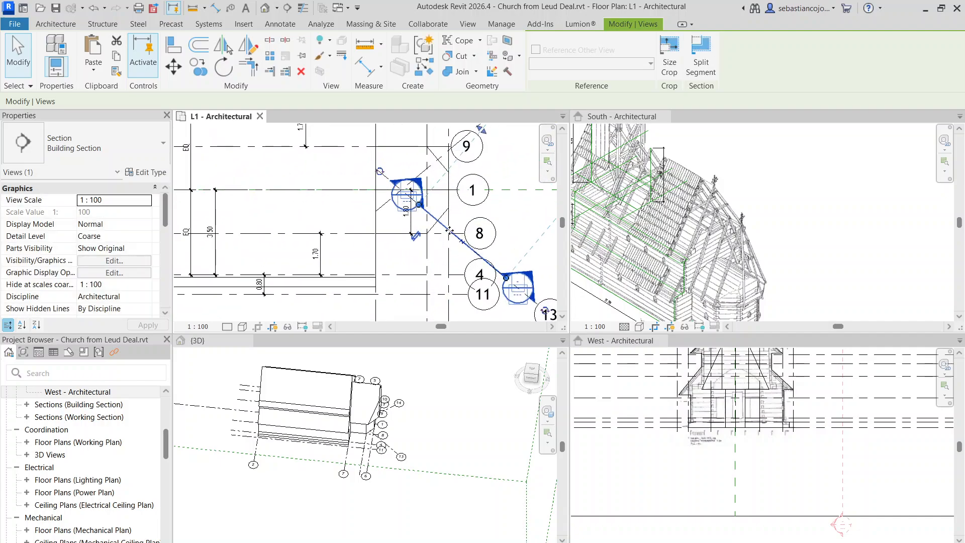
{"action": "left_click_drag", "start_coordinate": [450, 232], "coordinate": [388, 279]}
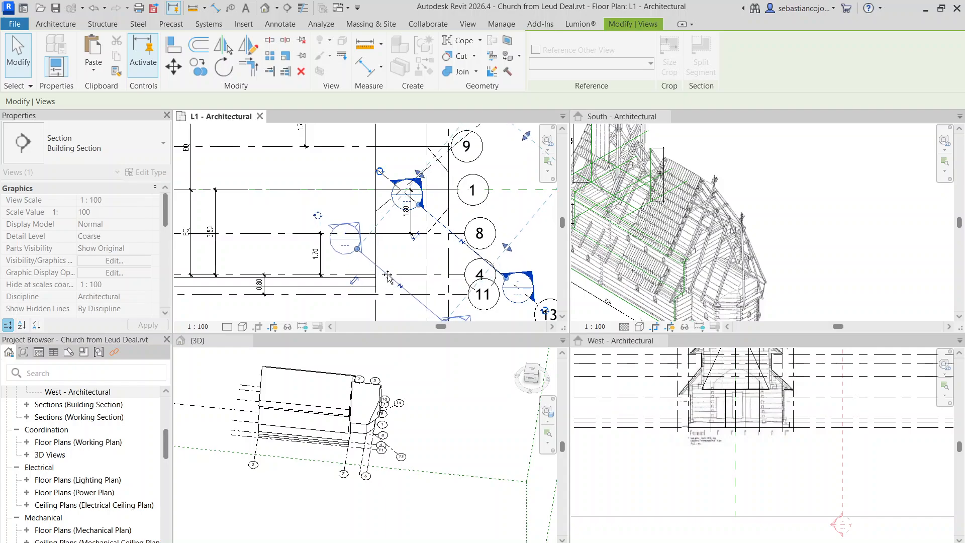
{"action": "scroll", "coordinate": [387, 276], "scroll_direction": "down", "scroll_amount": 2}
{"action": "key", "text": "Escape"}
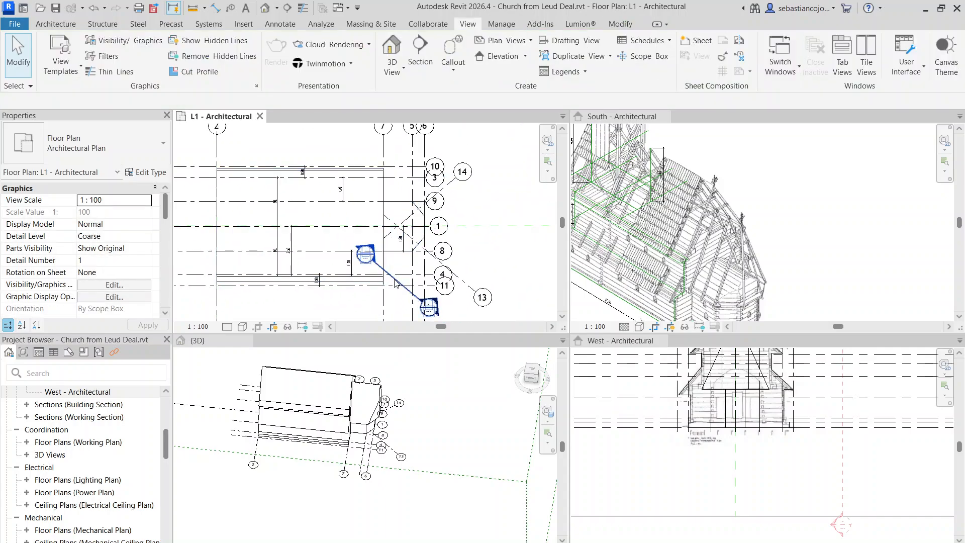
Create a similar building section along grid 14, from the crossing of the diagonal grids out to its bubble.
{"action": "right_click", "coordinate": [394, 281]}
{"action": "left_click", "coordinate": [440, 355]}
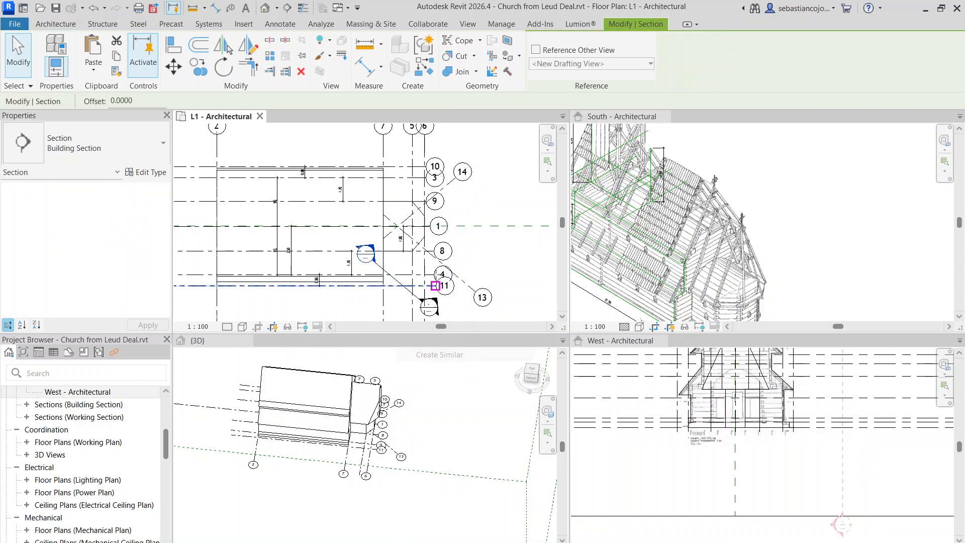
{"action": "scroll", "coordinate": [430, 201], "scroll_direction": "up", "scroll_amount": 2}
{"action": "scroll", "coordinate": [446, 230], "scroll_direction": "up", "scroll_amount": 2}
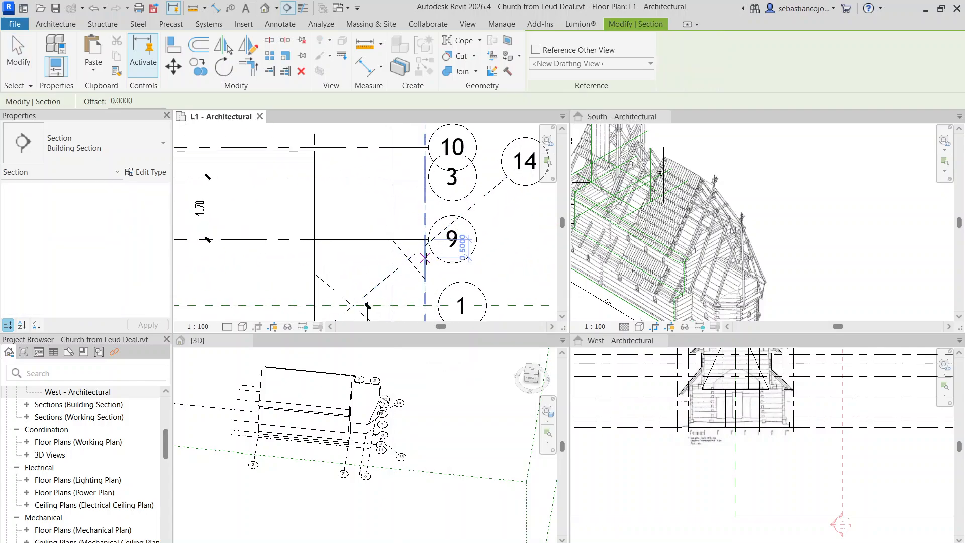
{"action": "left_click", "coordinate": [373, 291]}
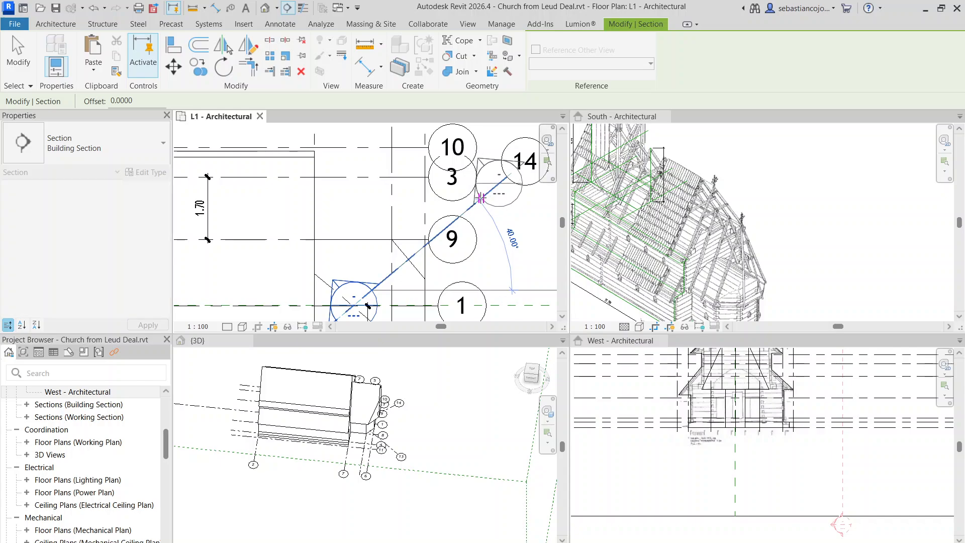
{"action": "left_click", "coordinate": [486, 194]}
{"action": "scroll", "coordinate": [487, 194], "scroll_direction": "down", "scroll_amount": 2}
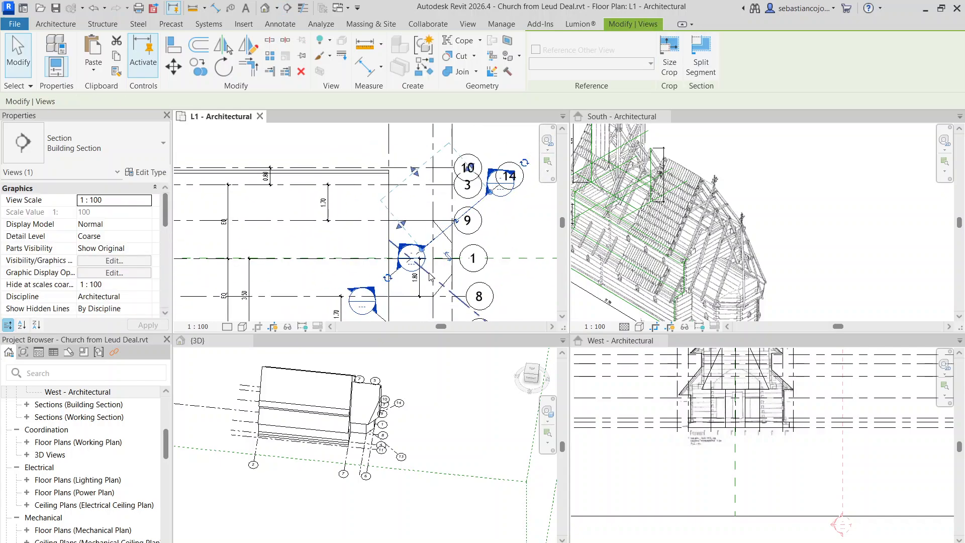
Flip the grid 14 section's viewing direction and move it parallel to itself toward the nave's upper corner, facing the altar.
{"action": "left_click", "coordinate": [447, 256]}
{"action": "scroll", "coordinate": [446, 239], "scroll_direction": "down", "scroll_amount": 3}
{"action": "scroll", "coordinate": [458, 225], "scroll_direction": "up", "scroll_amount": 3}
{"action": "key", "text": "Escape"}
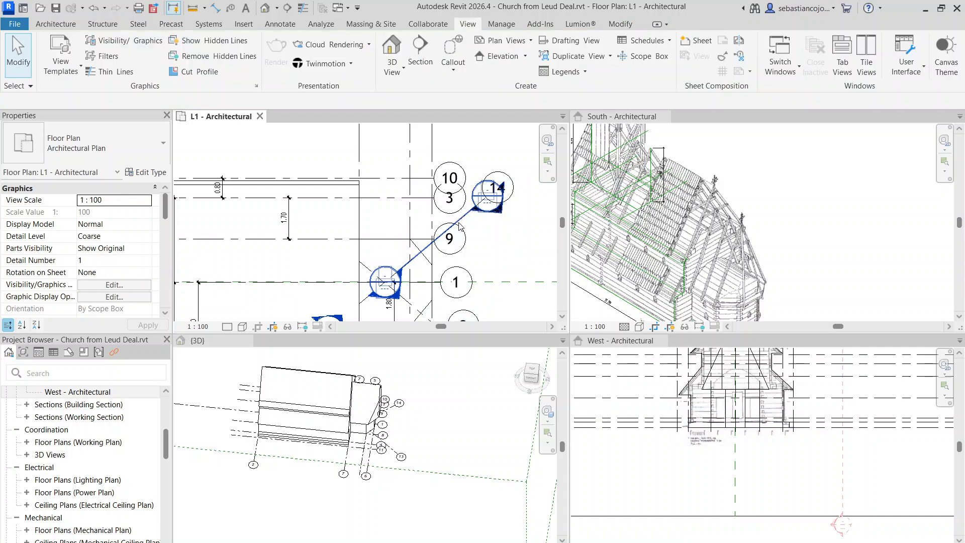
{"action": "left_click", "coordinate": [458, 226]}
{"action": "scroll", "coordinate": [395, 179], "scroll_direction": "down", "scroll_amount": 2}
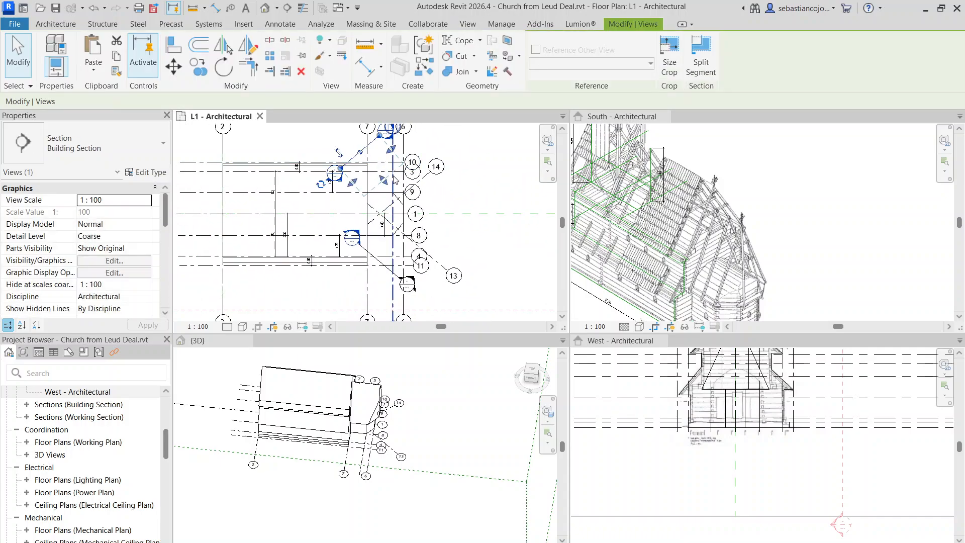
{"action": "scroll", "coordinate": [397, 266], "scroll_direction": "down", "scroll_amount": 2}
{"action": "key", "text": "Escape"}
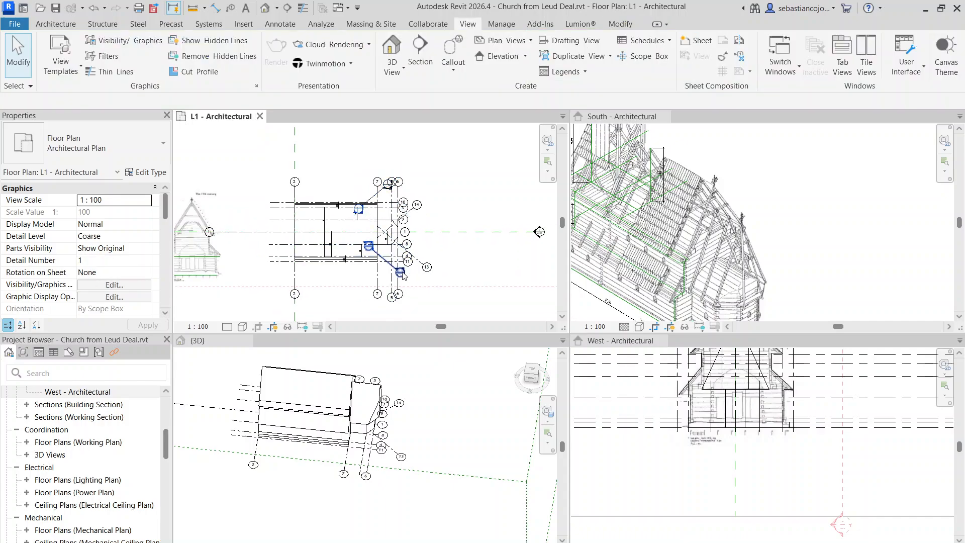
Examine the altar volume against the diagonal grids and sections in the L1 plan and the 3D view.
{"action": "scroll", "coordinate": [31, 395], "scroll_direction": "down", "scroll_amount": 3}
{"action": "scroll", "coordinate": [51, 442], "scroll_direction": "up", "scroll_amount": 7}
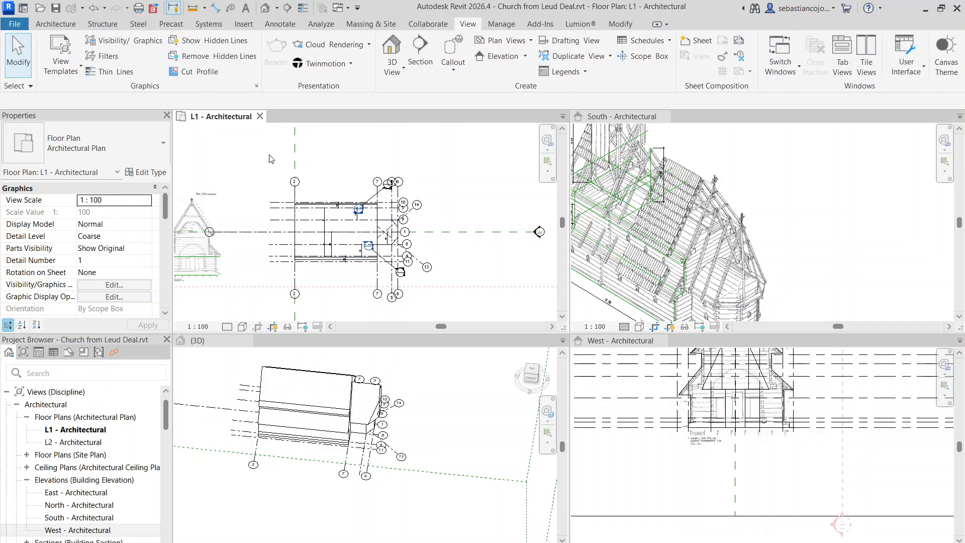
{"action": "scroll", "coordinate": [401, 257], "scroll_direction": "up", "scroll_amount": 3}
{"action": "scroll", "coordinate": [400, 257], "scroll_direction": "up", "scroll_amount": 2}
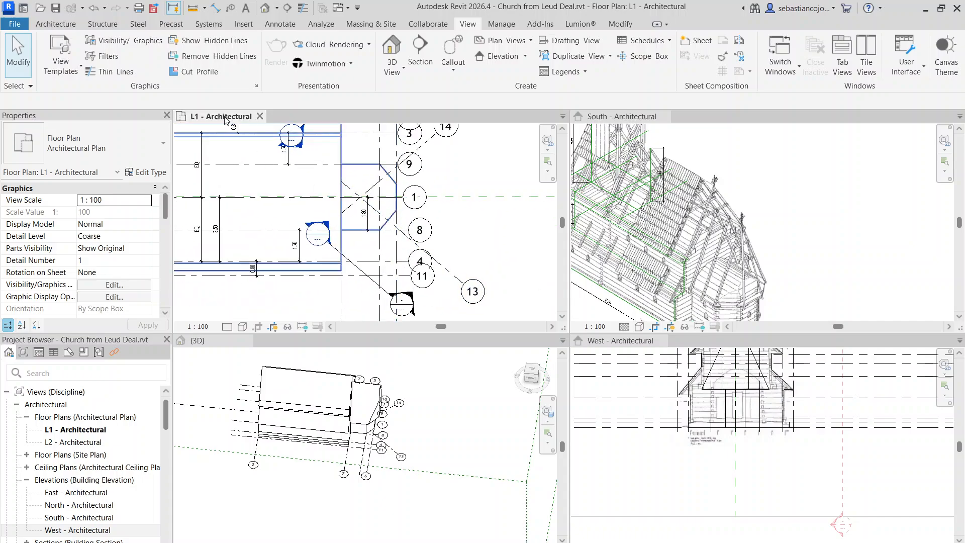
{"action": "scroll", "coordinate": [370, 402], "scroll_direction": "up", "scroll_amount": 6}
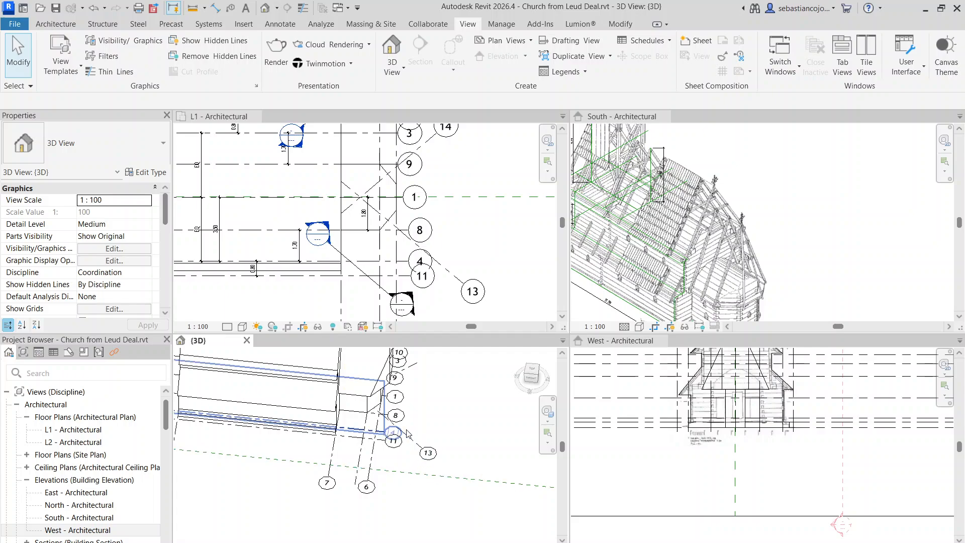
{"action": "middle_click_drag", "start_coordinate": [471, 456], "coordinate": [386, 392], "text": "shift"}
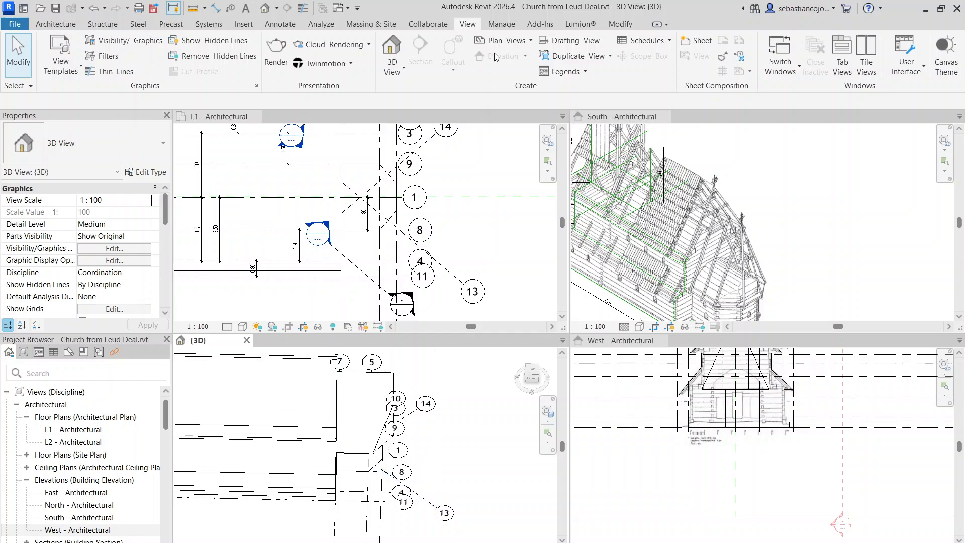
{"action": "left_click", "coordinate": [392, 386]}
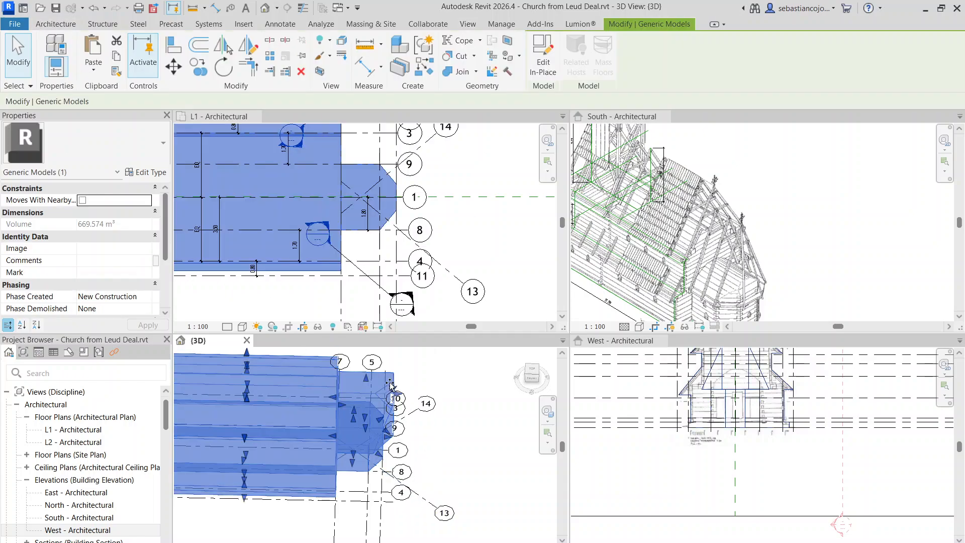
{"action": "scroll", "coordinate": [392, 386], "scroll_direction": "up", "scroll_amount": 2}
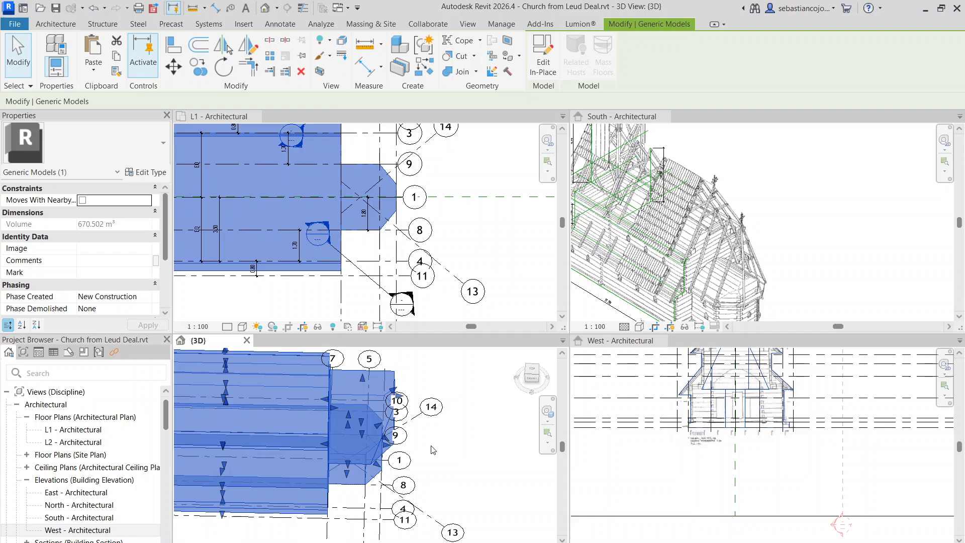
{"action": "left_click", "coordinate": [430, 449]}
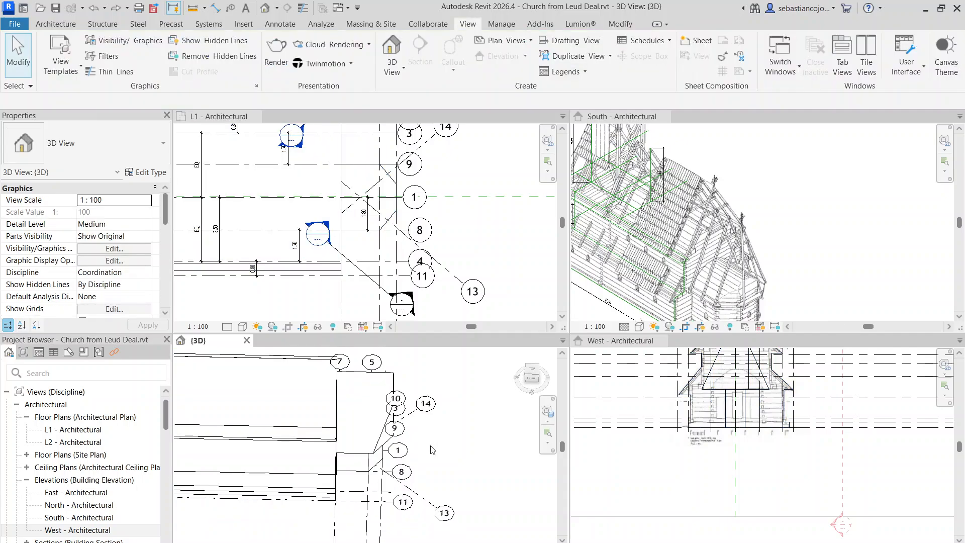
{"action": "left_click", "coordinate": [335, 399]}
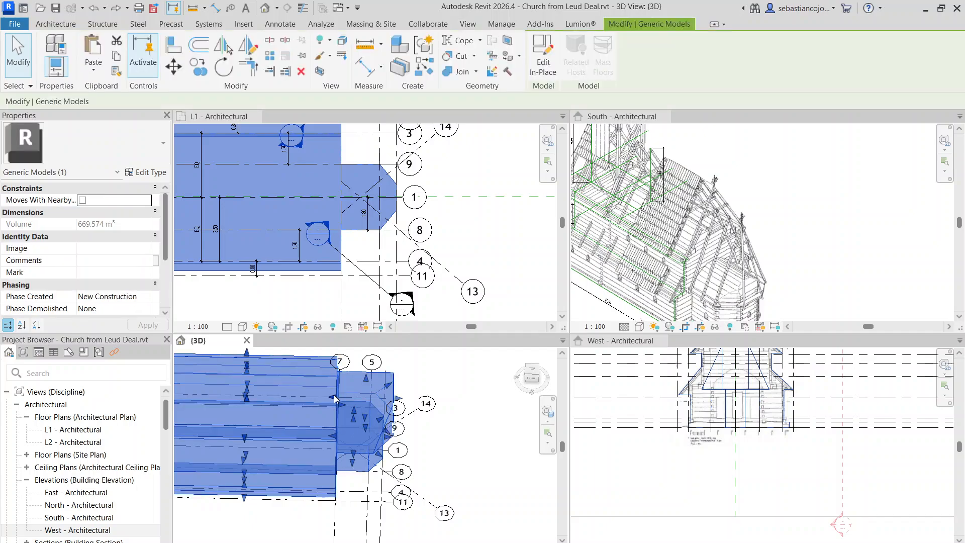
{"action": "left_click", "coordinate": [435, 373]}
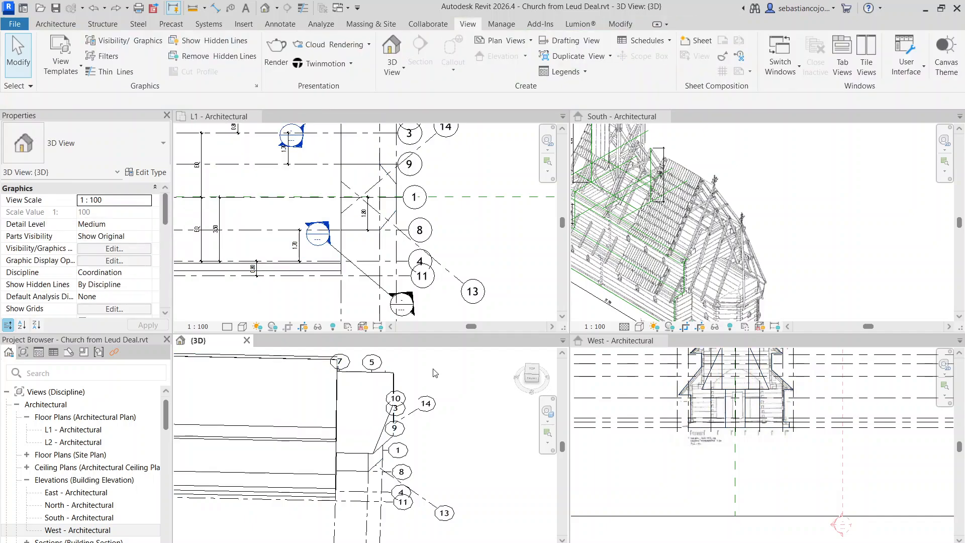
{"action": "scroll", "coordinate": [416, 247], "scroll_direction": "down", "scroll_amount": 2}
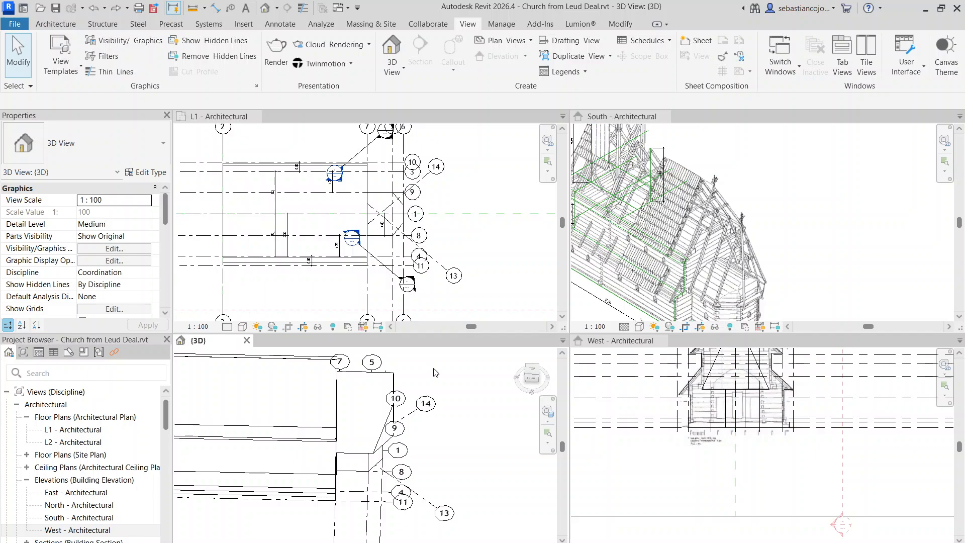
Open the generic model of the nave and altar for in-place editing from the 3D view.
{"action": "left_click", "coordinate": [332, 419]}
{"action": "scroll", "coordinate": [330, 421], "scroll_direction": "up", "scroll_amount": 1}
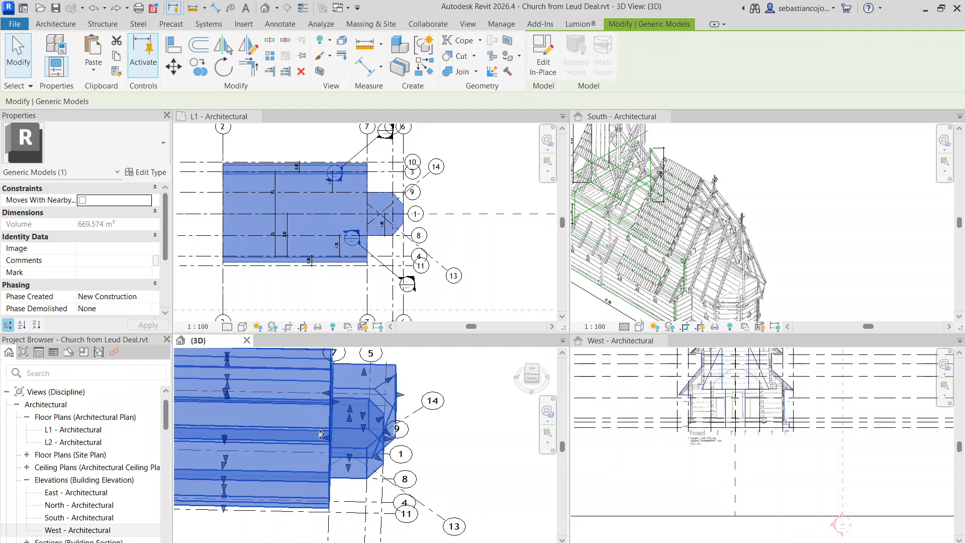
{"action": "double_click", "coordinate": [331, 420]}
{"action": "scroll", "coordinate": [467, 482], "scroll_direction": "down", "scroll_amount": 3}
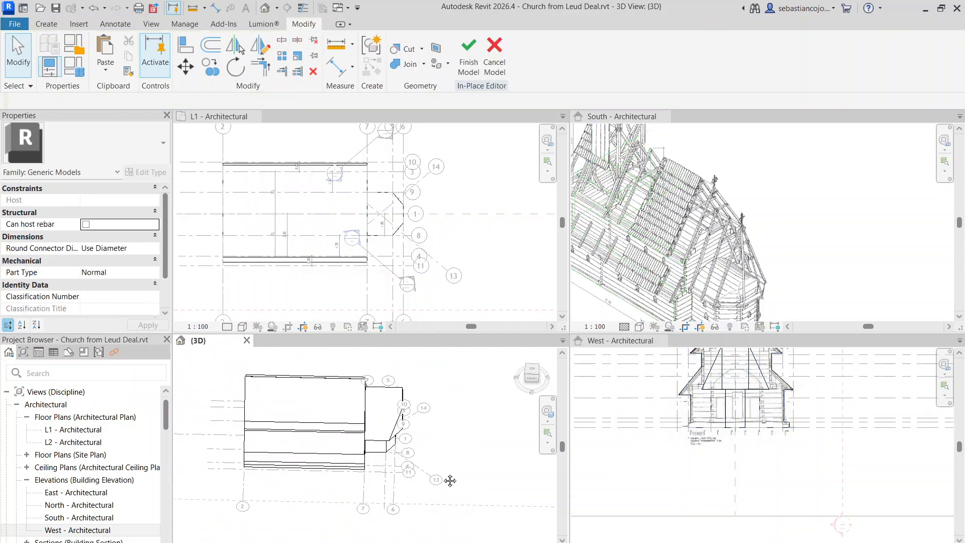
{"action": "middle_click_drag", "start_coordinate": [468, 472], "coordinate": [382, 475], "text": "shift"}
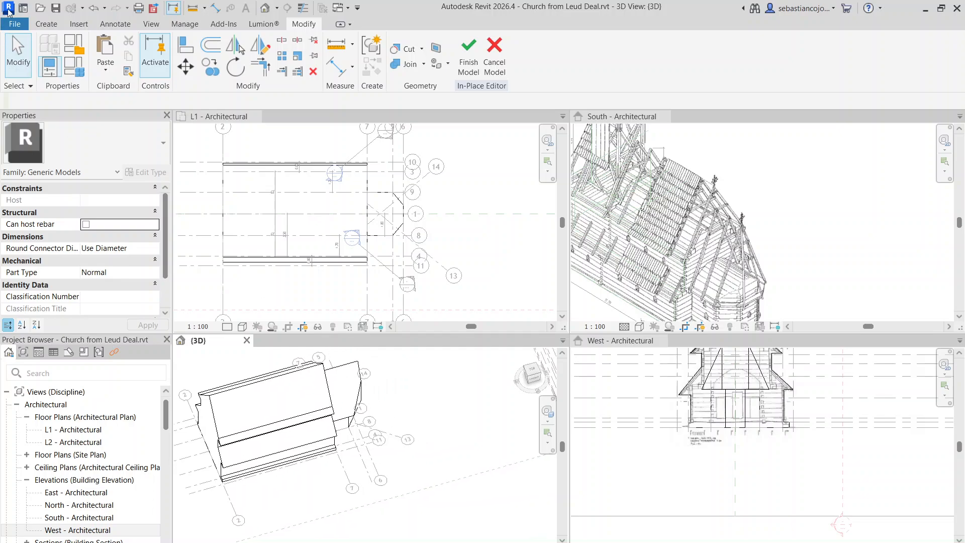
Start a void extrusion and set its work plane to grid 13.
{"action": "left_click", "coordinate": [45, 24]}
{"action": "left_click", "coordinate": [245, 53]}
{"action": "left_click", "coordinate": [273, 92]}
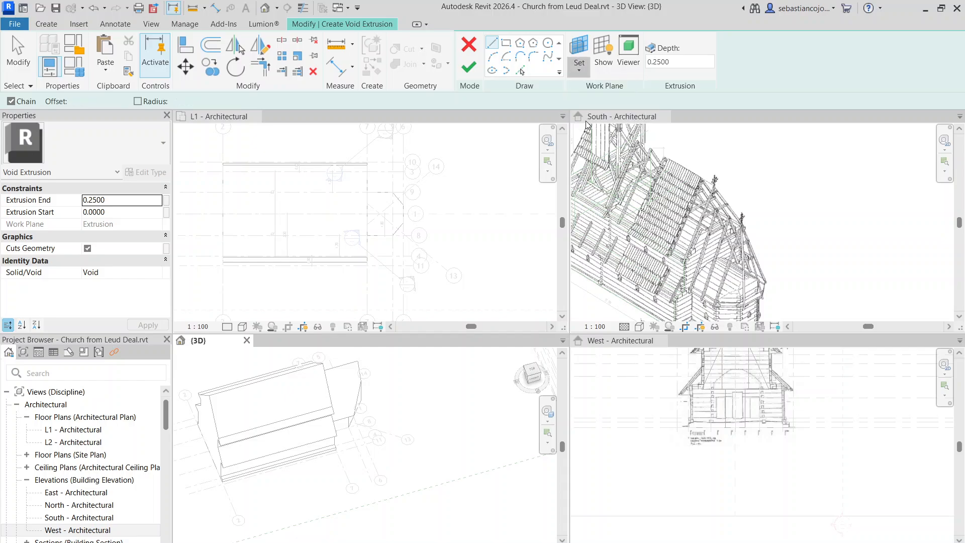
{"action": "left_click", "coordinate": [573, 74]}
{"action": "scroll", "coordinate": [392, 432], "scroll_direction": "up", "scroll_amount": 3}
{"action": "left_click", "coordinate": [393, 432]}
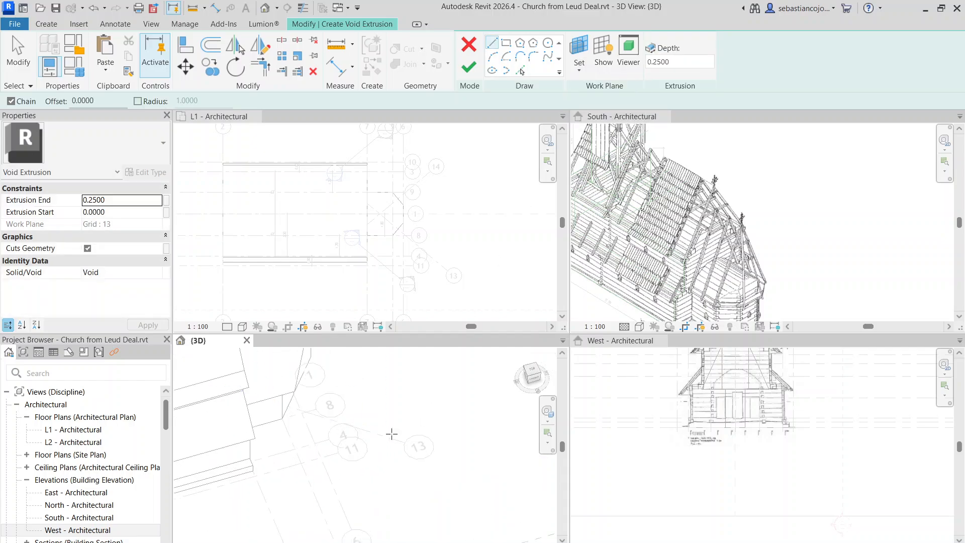
Open Section 2 from the building sections and examine the altar roof profile in it.
{"action": "scroll", "coordinate": [390, 427], "scroll_direction": "down", "scroll_amount": 3}
{"action": "scroll", "coordinate": [26, 457], "scroll_direction": "down", "scroll_amount": 3}
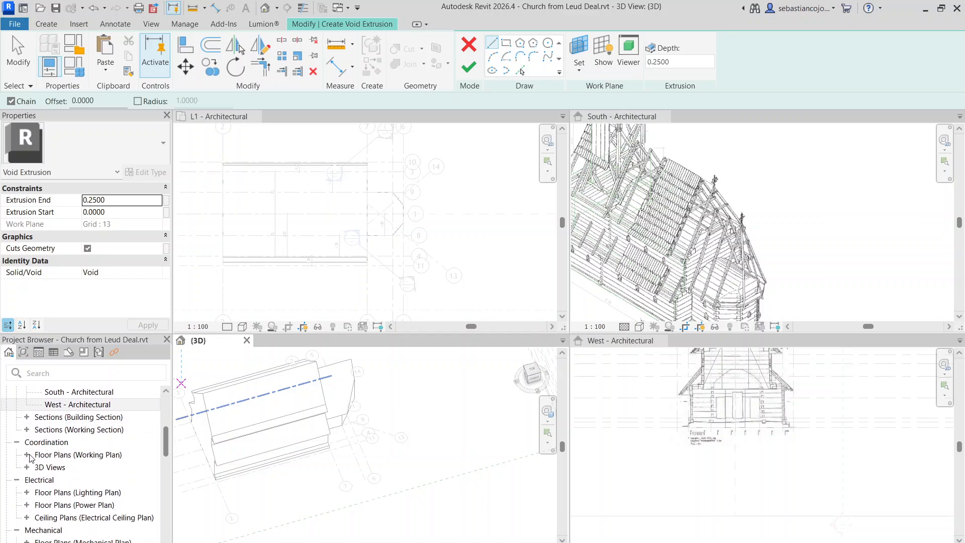
{"action": "double_click", "coordinate": [55, 417]}
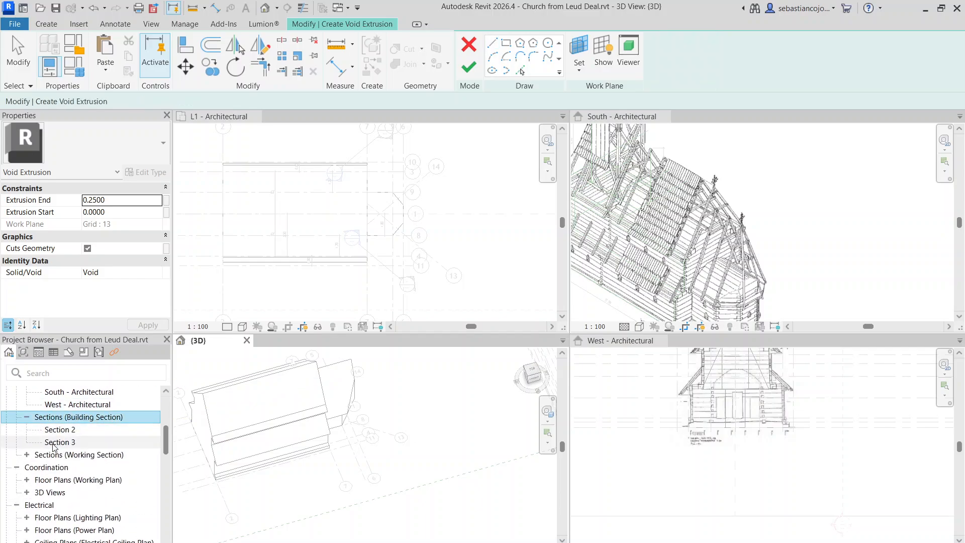
{"action": "double_click", "coordinate": [59, 429]}
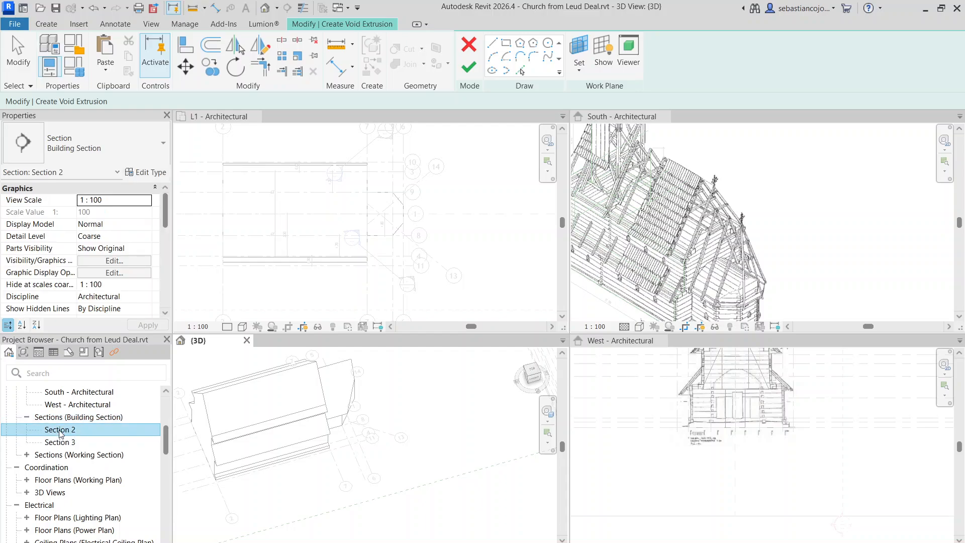
{"action": "scroll", "coordinate": [343, 462], "scroll_direction": "up", "scroll_amount": 3}
{"action": "scroll", "coordinate": [372, 425], "scroll_direction": "down", "scroll_amount": 3}
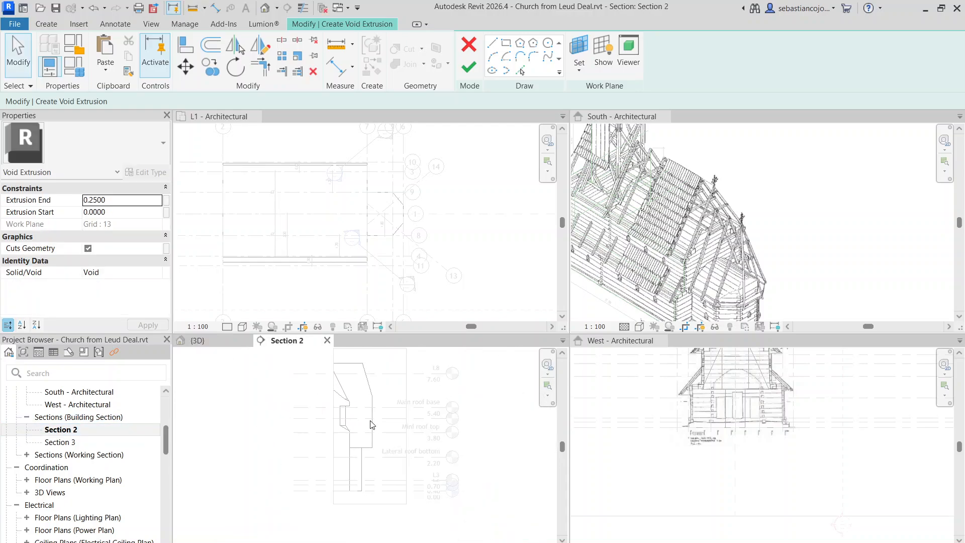
{"action": "scroll", "coordinate": [355, 446], "scroll_direction": "up", "scroll_amount": 4}
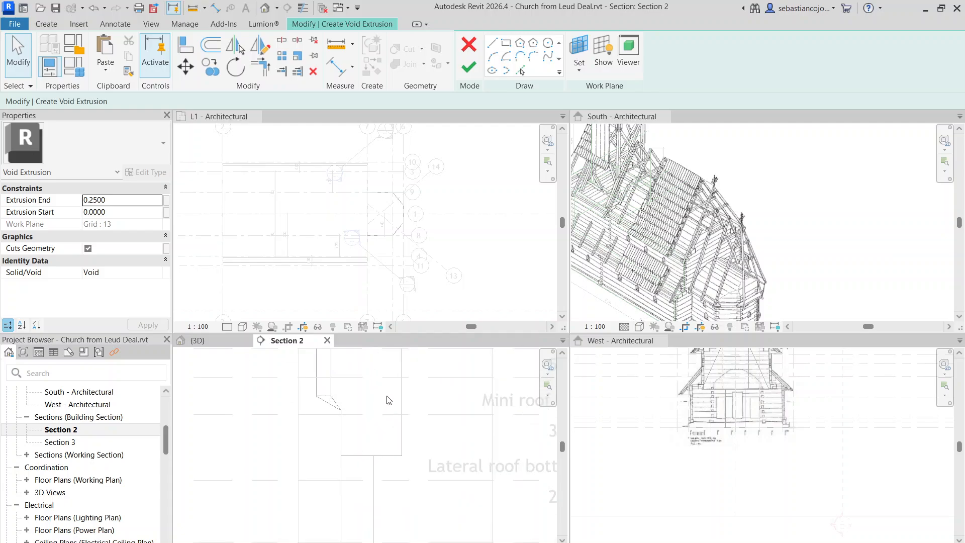
{"action": "scroll", "coordinate": [355, 402], "scroll_direction": "down", "scroll_amount": 2}
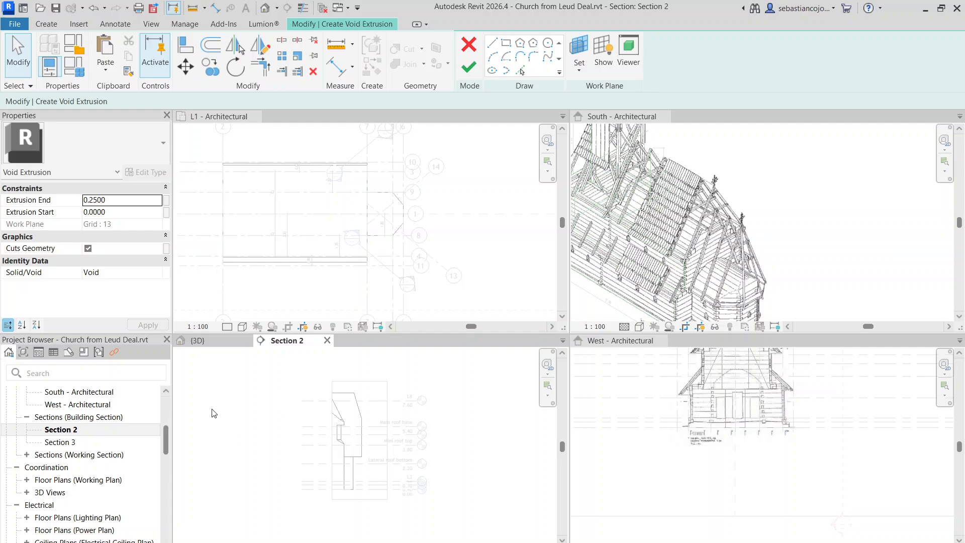
Leave the empty void extrusion sketch and finish the in-place model.
{"action": "left_click", "coordinate": [468, 66]}
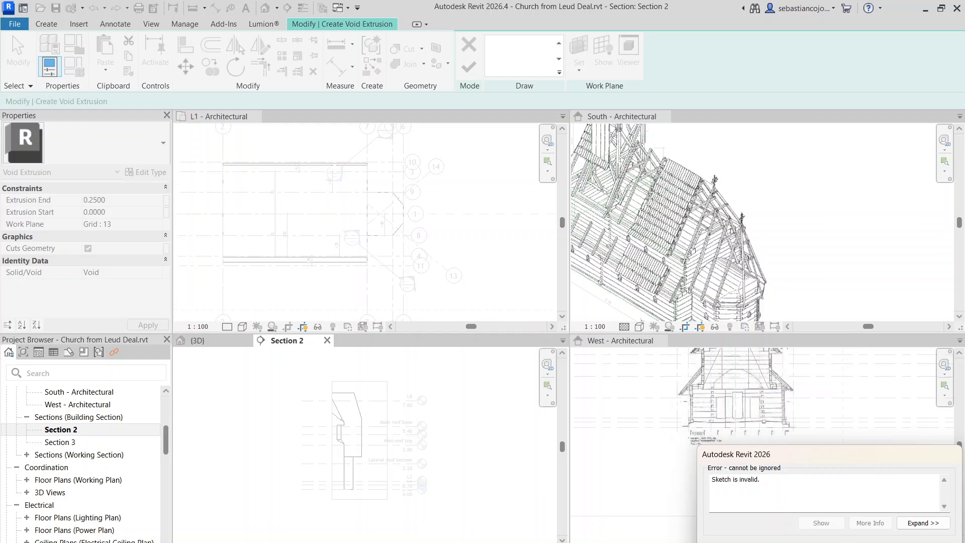
{"action": "key", "text": "Escape"}
{"action": "left_click", "coordinate": [517, 302]}
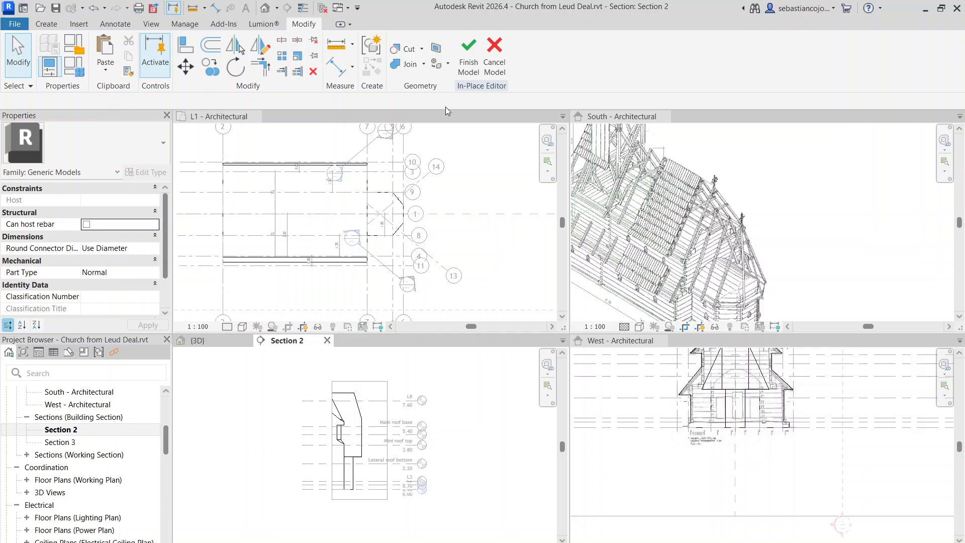
{"action": "left_click", "coordinate": [469, 55]}
Widen the Section 2 crop region toward the nave.
{"action": "left_click", "coordinate": [321, 440]}
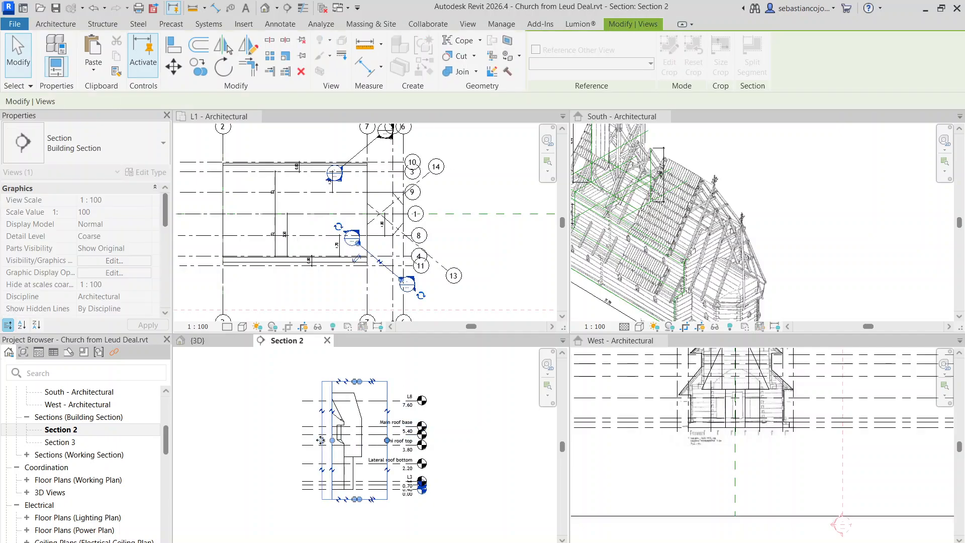
{"action": "left_click_drag", "start_coordinate": [320, 440], "coordinate": [269, 441]}
{"action": "left_click", "coordinate": [55, 433]}
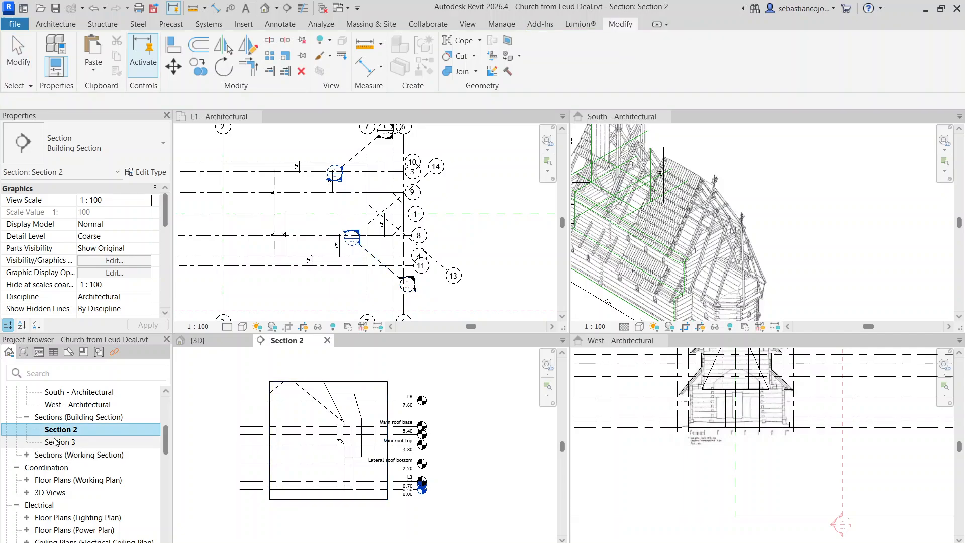
Open Section 3 and widen its crop region on both sides around the altar and nave.
{"action": "double_click", "coordinate": [56, 443]}
{"action": "left_click", "coordinate": [392, 415]}
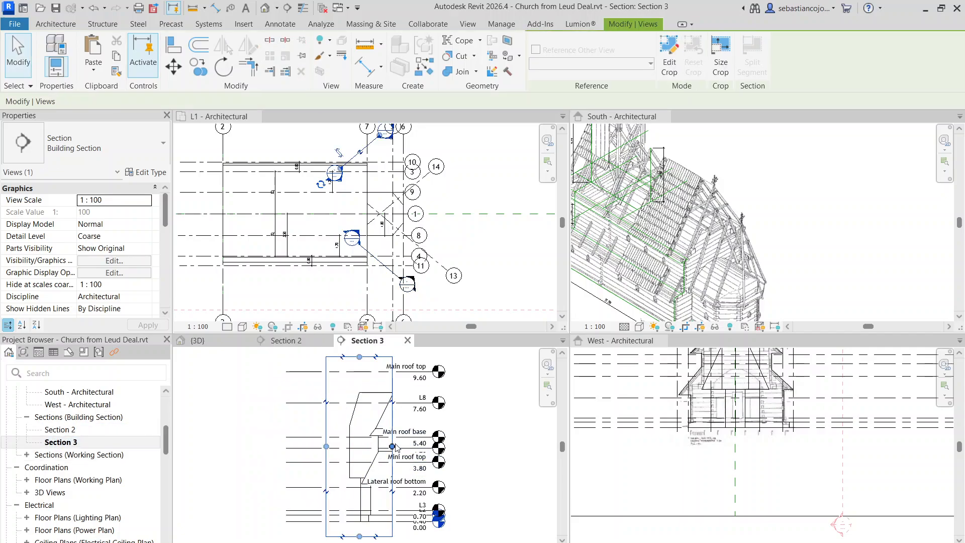
{"action": "left_click_drag", "start_coordinate": [392, 445], "coordinate": [538, 446]}
{"action": "left_click_drag", "start_coordinate": [326, 447], "coordinate": [287, 452]}
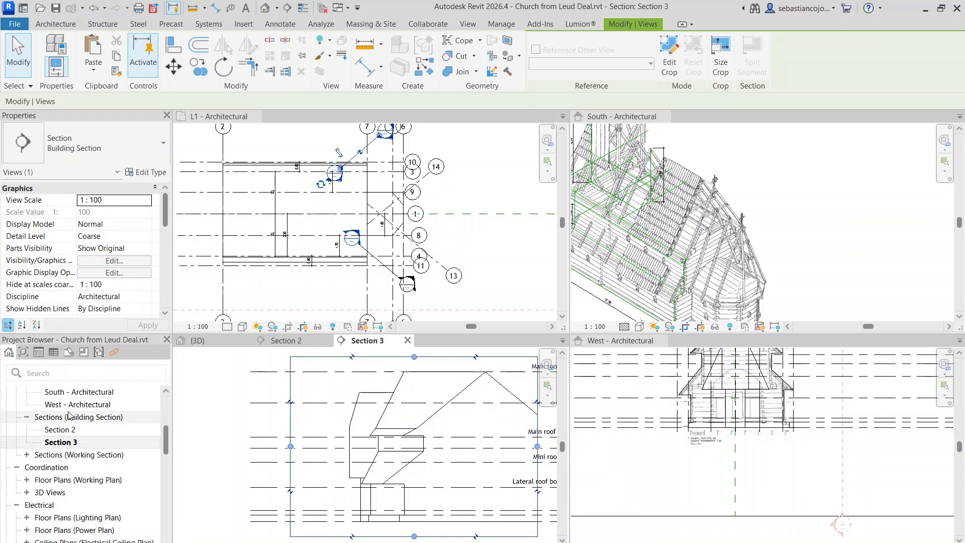
Extend the Section 2 crop region further across the nave and raise its upper edge above the main roof top.
{"action": "double_click", "coordinate": [61, 429]}
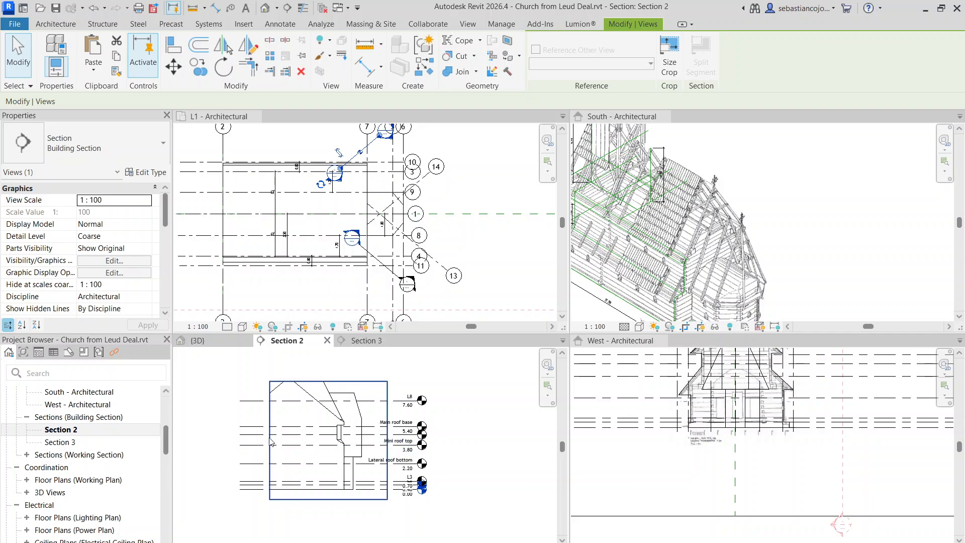
{"action": "left_click", "coordinate": [269, 446]}
{"action": "left_click_drag", "start_coordinate": [269, 440], "coordinate": [234, 440]}
{"action": "left_click_drag", "start_coordinate": [313, 364], "coordinate": [310, 353]}
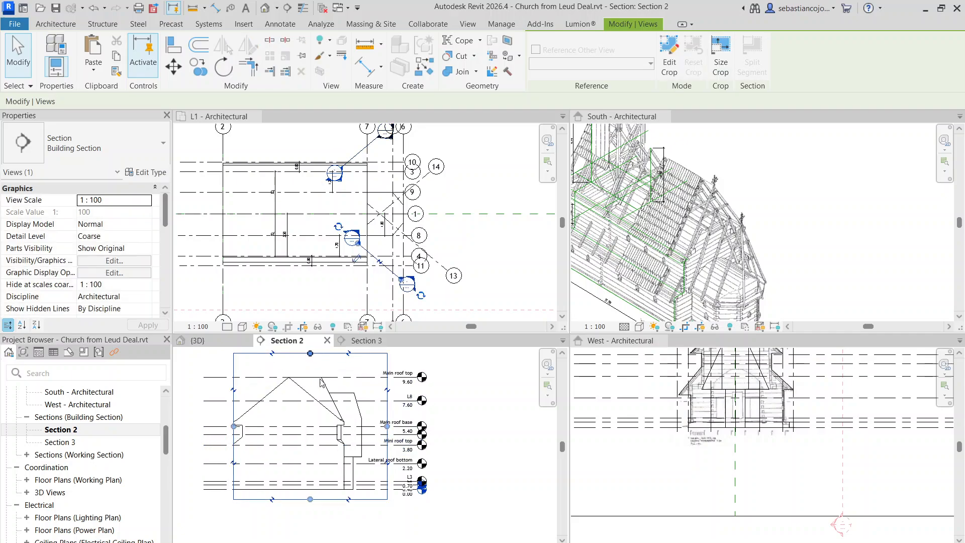
Extend the Section 3 crop region further across the nave to take in its full width.
{"action": "left_click", "coordinate": [65, 429]}
{"action": "double_click", "coordinate": [60, 442]}
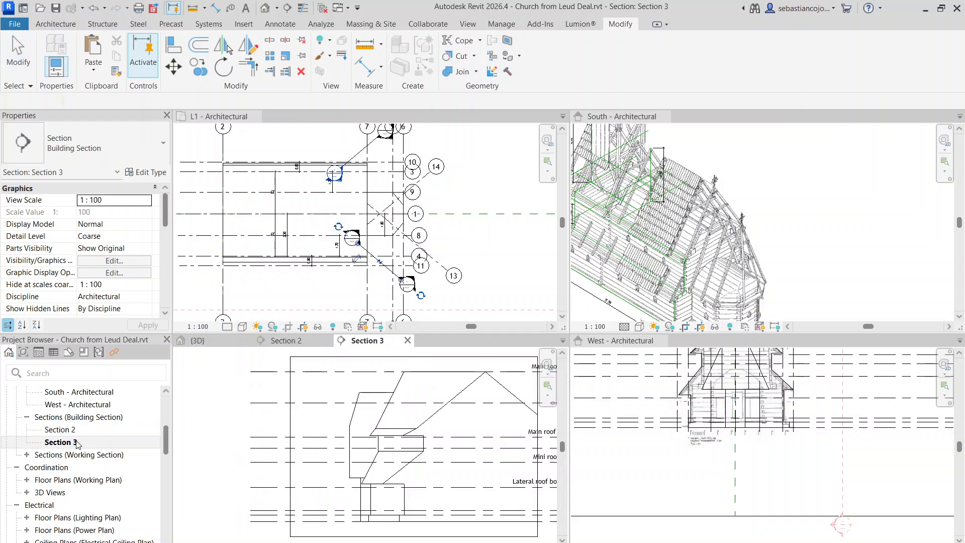
{"action": "left_click", "coordinate": [425, 441]}
{"action": "left_click_drag", "start_coordinate": [431, 440], "coordinate": [486, 440]}
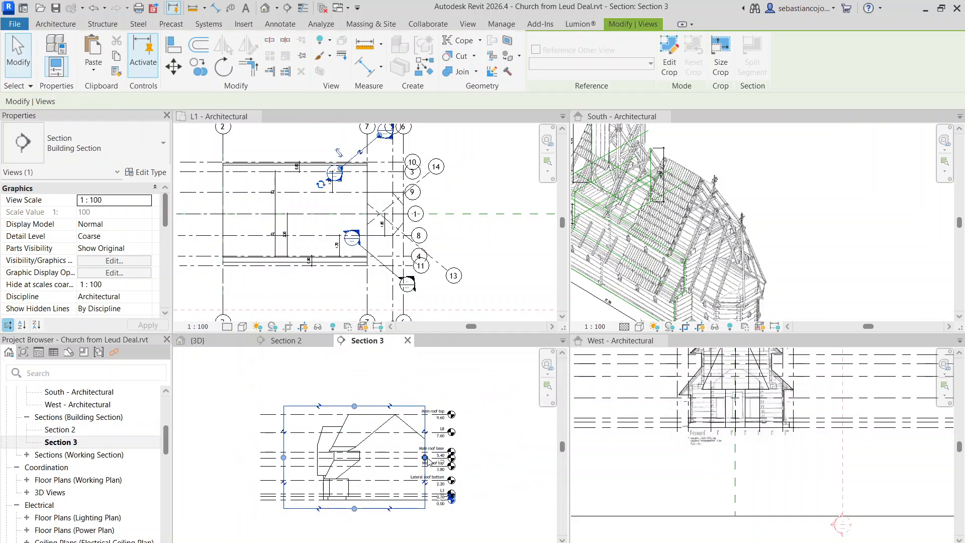
{"action": "left_click", "coordinate": [272, 505]}
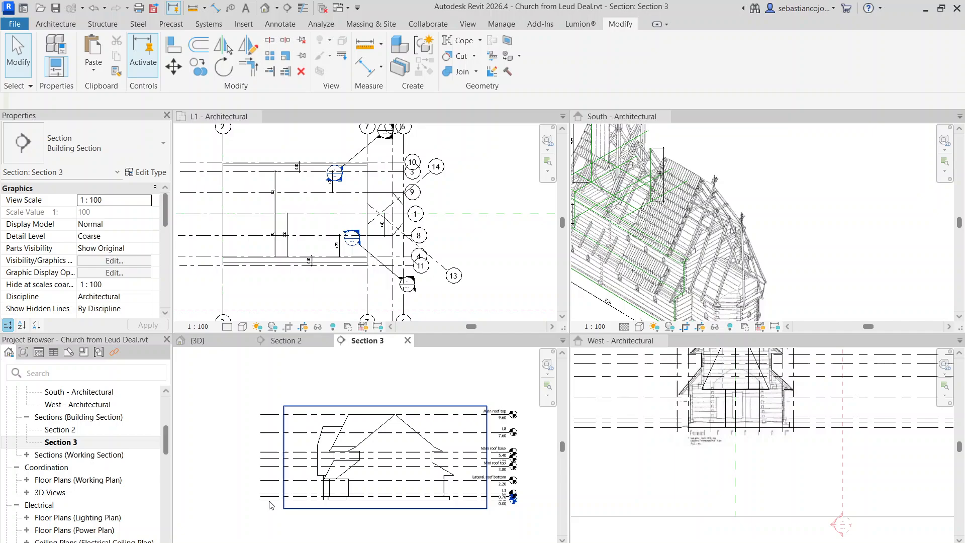
Check the altar profile in Section 2, and reopen the nave and altar generic model for in-place editing from the 3D view.
{"action": "double_click", "coordinate": [61, 430]}
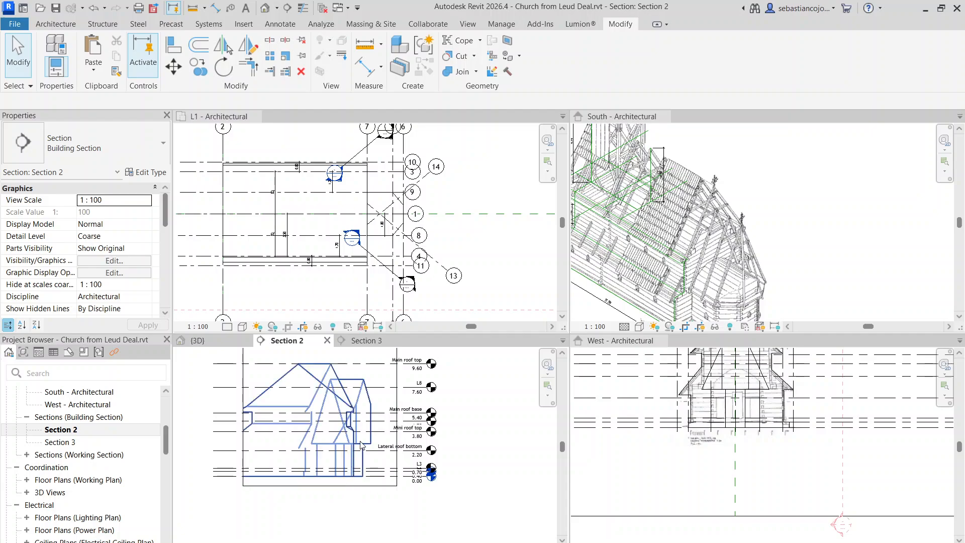
{"action": "scroll", "coordinate": [361, 471], "scroll_direction": "up", "scroll_amount": 5}
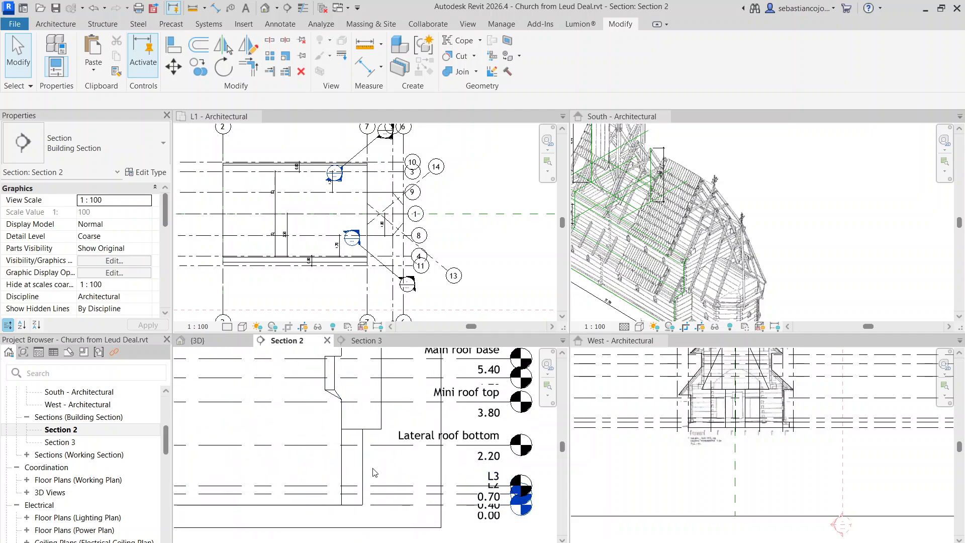
{"action": "scroll", "coordinate": [360, 471], "scroll_direction": "down", "scroll_amount": 5}
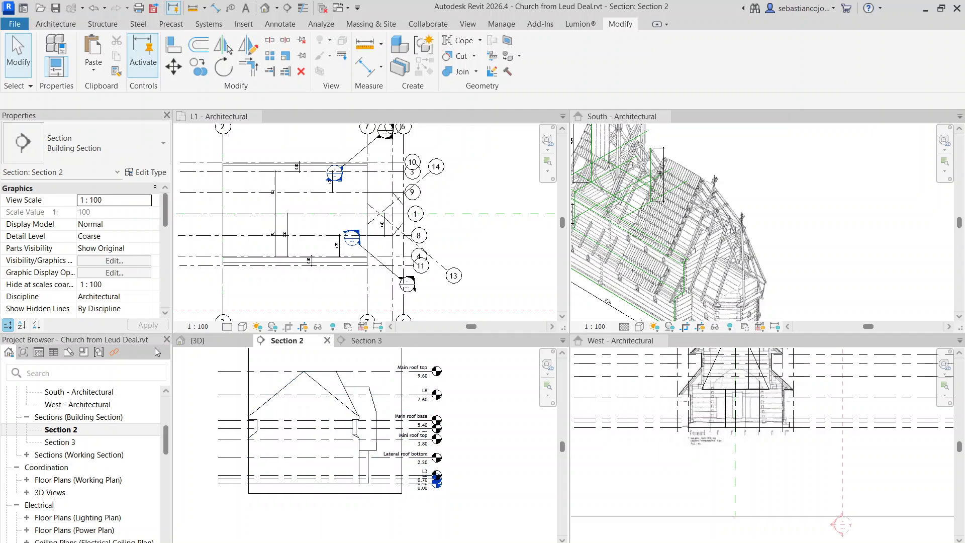
{"action": "left_click", "coordinate": [214, 344]}
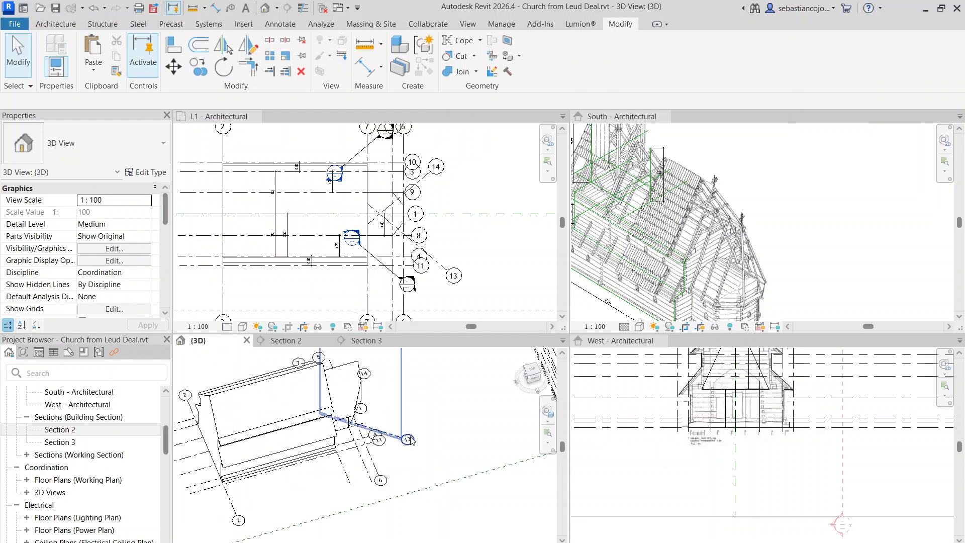
{"action": "double_click", "coordinate": [310, 368]}
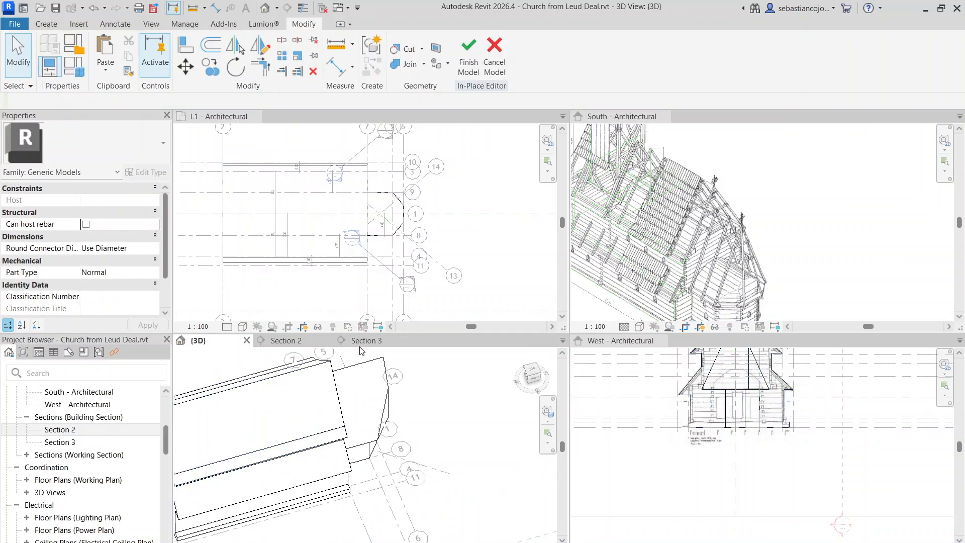
Start a new void extrusion and pick grid 13 as its work plane in the 3D view.
{"action": "left_click", "coordinate": [44, 24]}
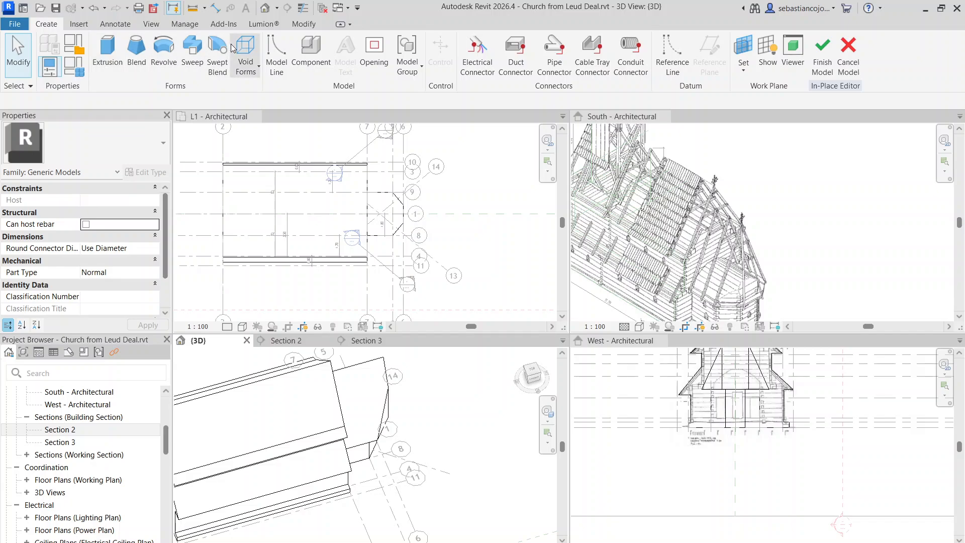
{"action": "left_click", "coordinate": [245, 55]}
{"action": "left_click", "coordinate": [259, 92]}
{"action": "left_click", "coordinate": [579, 70]}
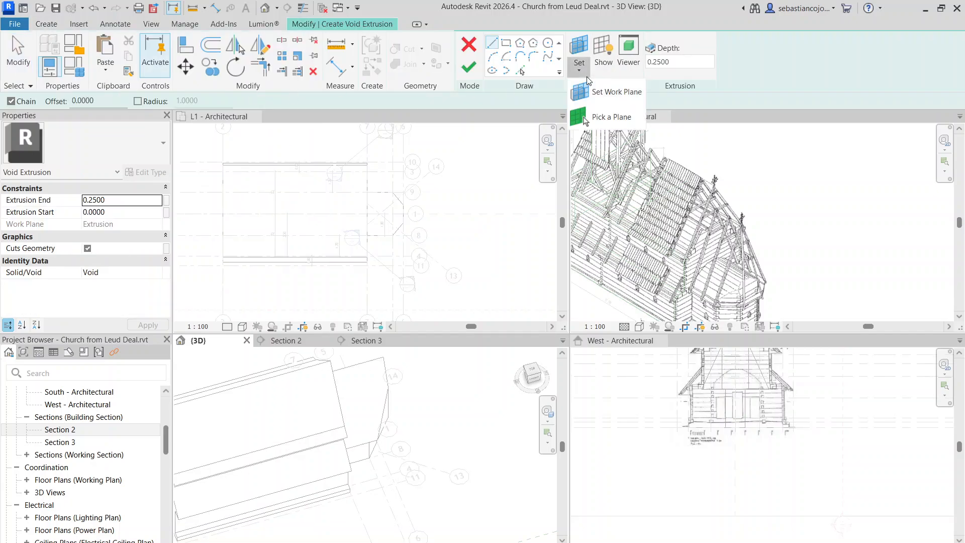
{"action": "left_click", "coordinate": [591, 116]}
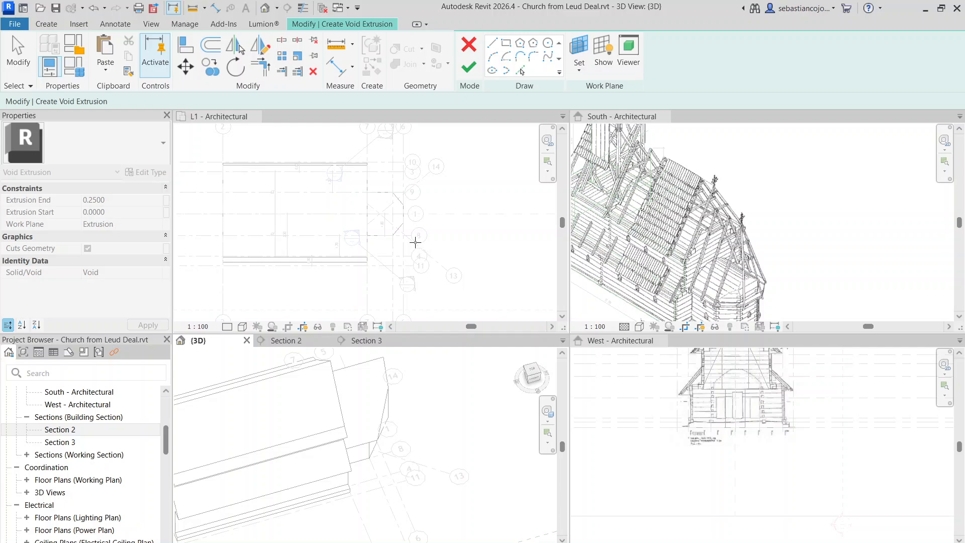
{"action": "scroll", "coordinate": [394, 460], "scroll_direction": "up", "scroll_amount": 1}
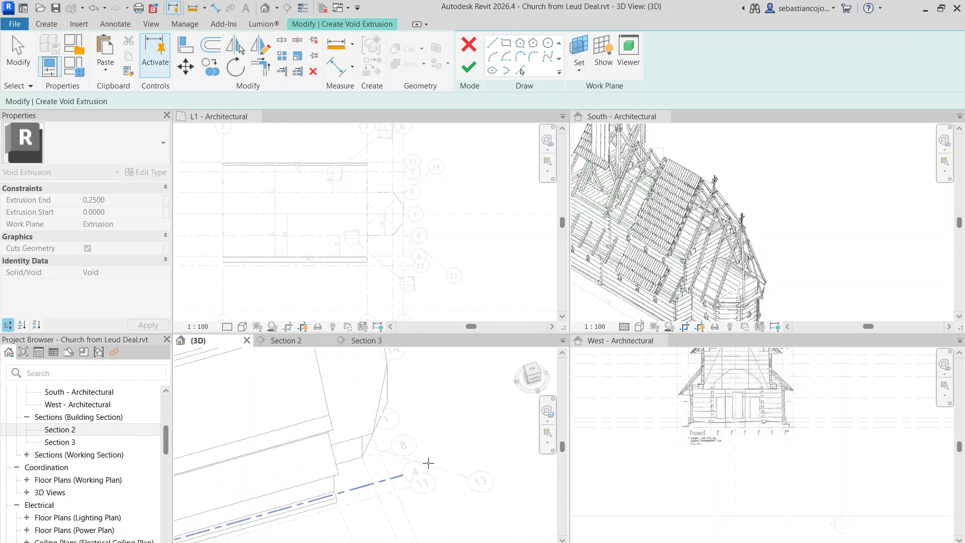
{"action": "left_click", "coordinate": [436, 468]}
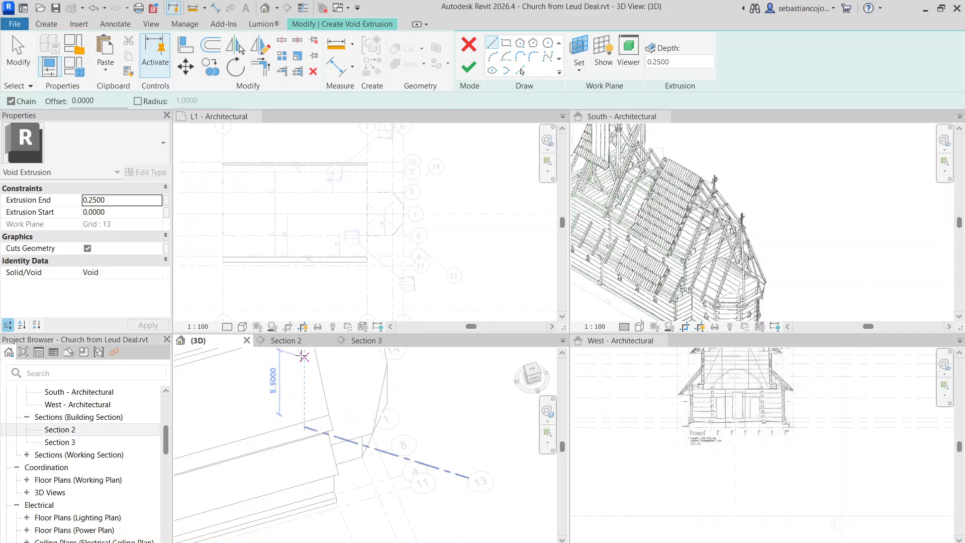
In Section 2, sketch a sloped line about 6 m long from the altar roof's lower outer corner up to its ridge at the nave roof.
{"action": "left_click", "coordinate": [373, 342]}
{"action": "left_click", "coordinate": [320, 342]}
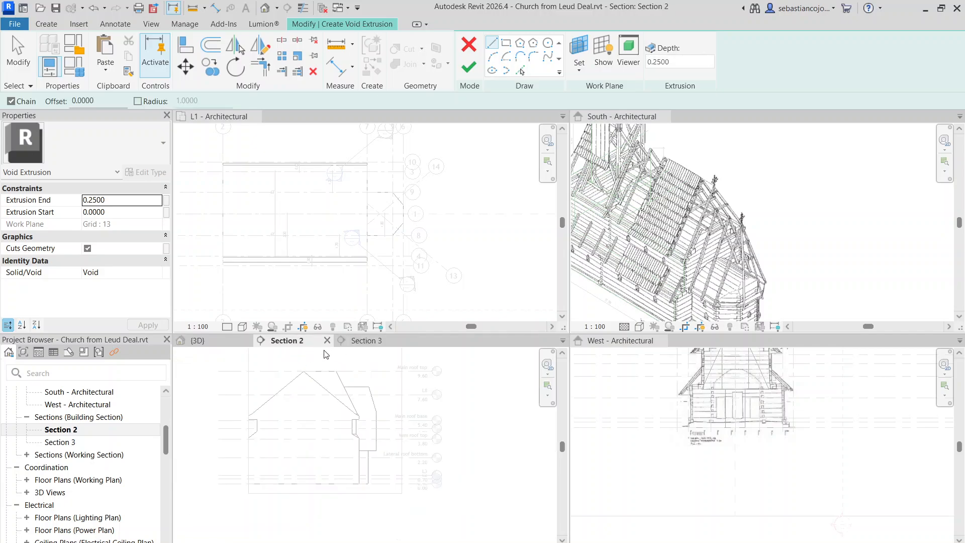
{"action": "scroll", "coordinate": [381, 431], "scroll_direction": "up", "scroll_amount": 2}
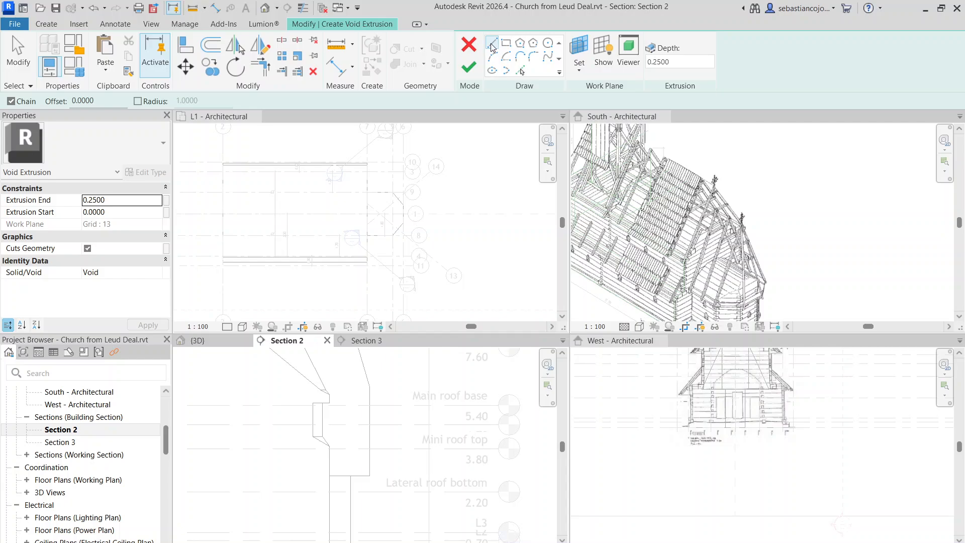
{"action": "left_click", "coordinate": [369, 475]}
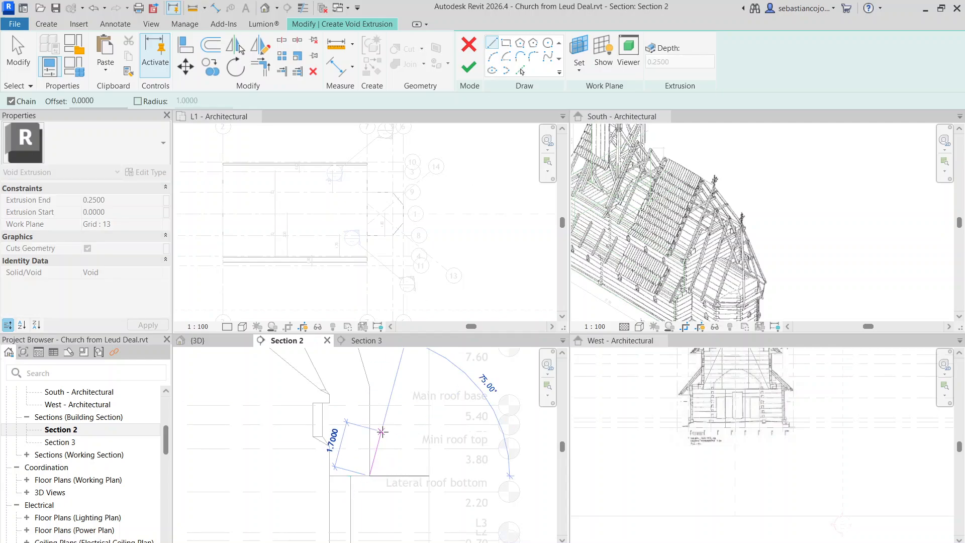
{"action": "scroll", "coordinate": [372, 477], "scroll_direction": "down", "scroll_amount": 1}
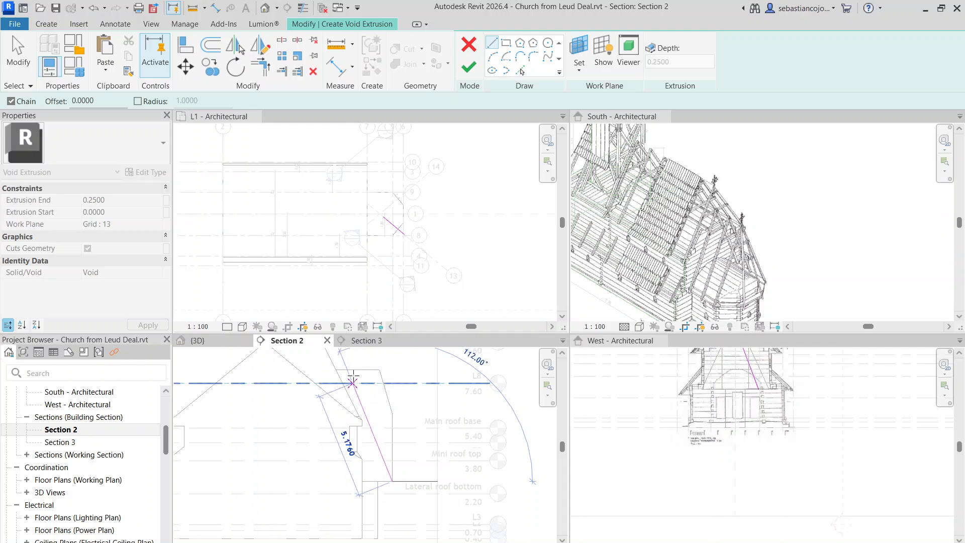
{"action": "scroll", "coordinate": [361, 417], "scroll_direction": "down", "scroll_amount": 1}
{"action": "scroll", "coordinate": [344, 370], "scroll_direction": "up", "scroll_amount": 1}
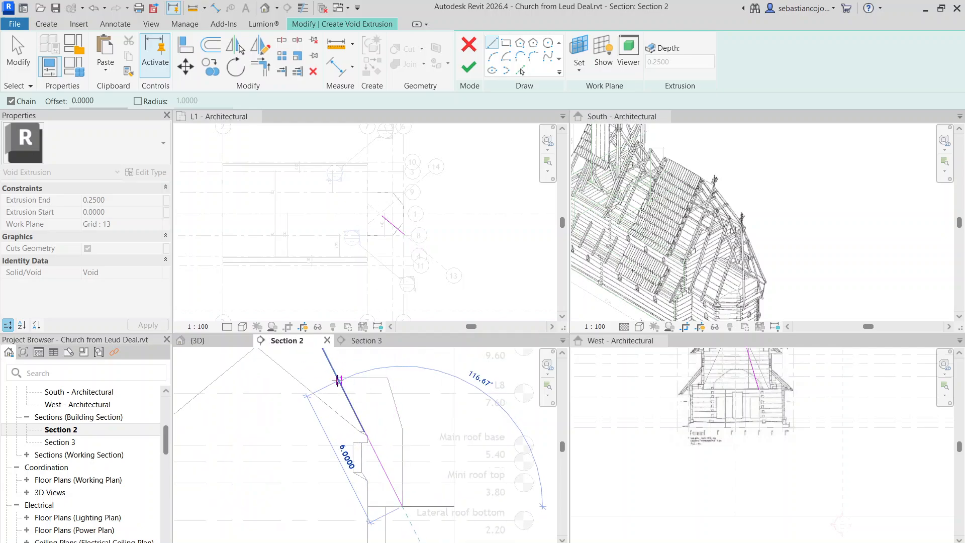
{"action": "left_click", "coordinate": [338, 380]}
Close the triangular void profile with a horizontal ridge-level line about 2.74 m long and a vertical line about 5.45 m high from the lower corner.
{"action": "left_click", "coordinate": [341, 376]}
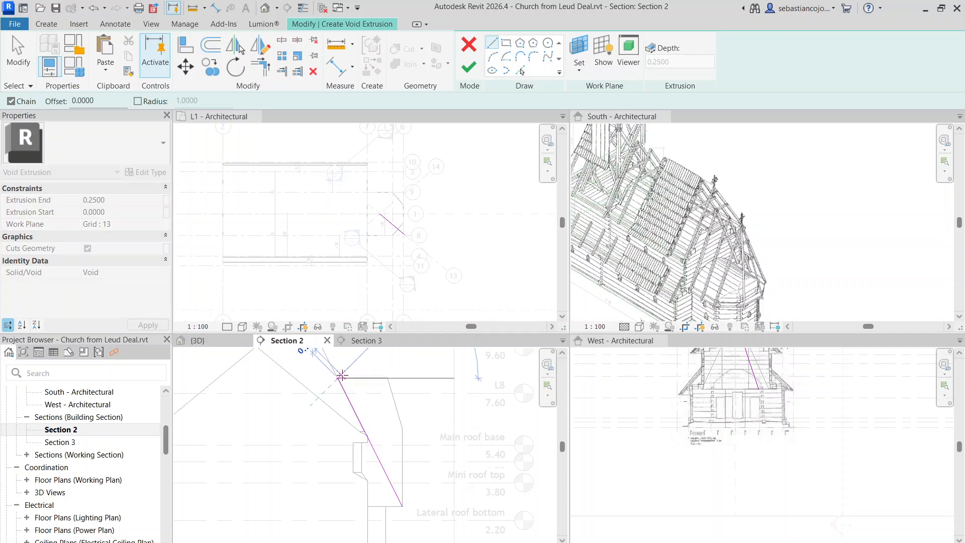
{"action": "left_click", "coordinate": [408, 378]}
{"action": "key", "text": "Escape"}
{"action": "left_click", "coordinate": [402, 506]}
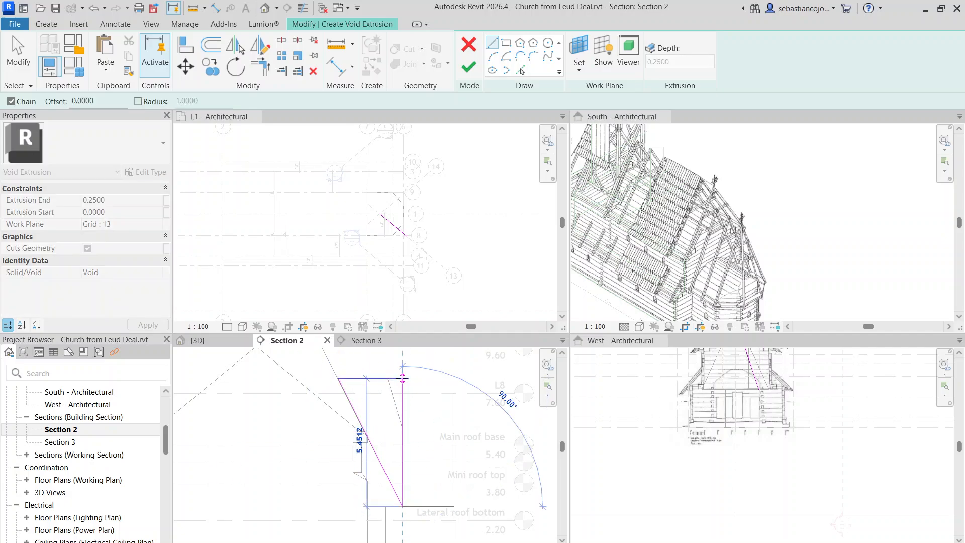
{"action": "left_click", "coordinate": [403, 378]}
{"action": "key", "text": "Escape"}
{"action": "key", "text": "Escape"}
{"action": "left_click", "coordinate": [387, 378]}
{"action": "left_click_drag", "start_coordinate": [409, 377], "coordinate": [402, 379]}
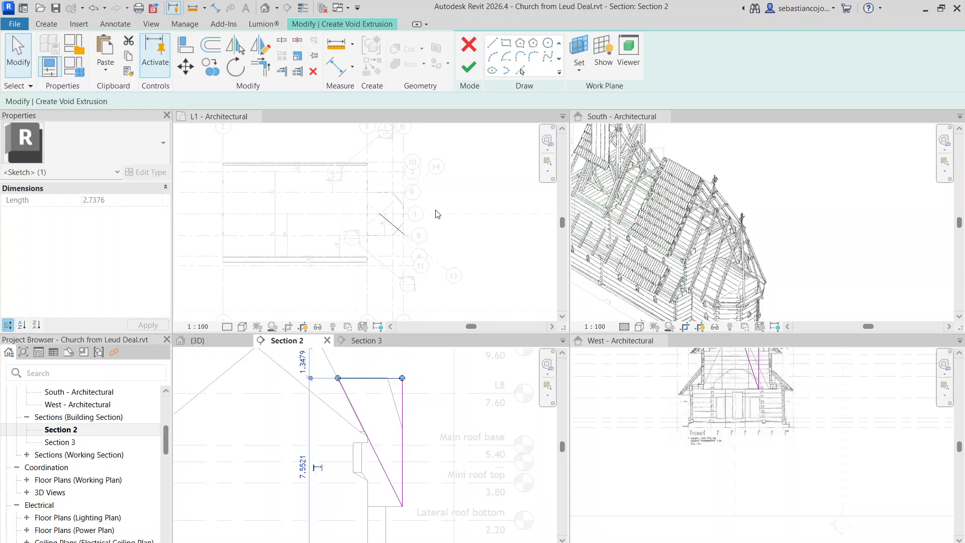
Examine the triangular void profile against the altar roof in the 3D view, Section 3 and Section 2.
{"action": "scroll", "coordinate": [265, 294], "scroll_direction": "down", "scroll_amount": 1}
{"action": "left_click", "coordinate": [236, 344]}
{"action": "scroll", "coordinate": [383, 411], "scroll_direction": "down", "scroll_amount": 2}
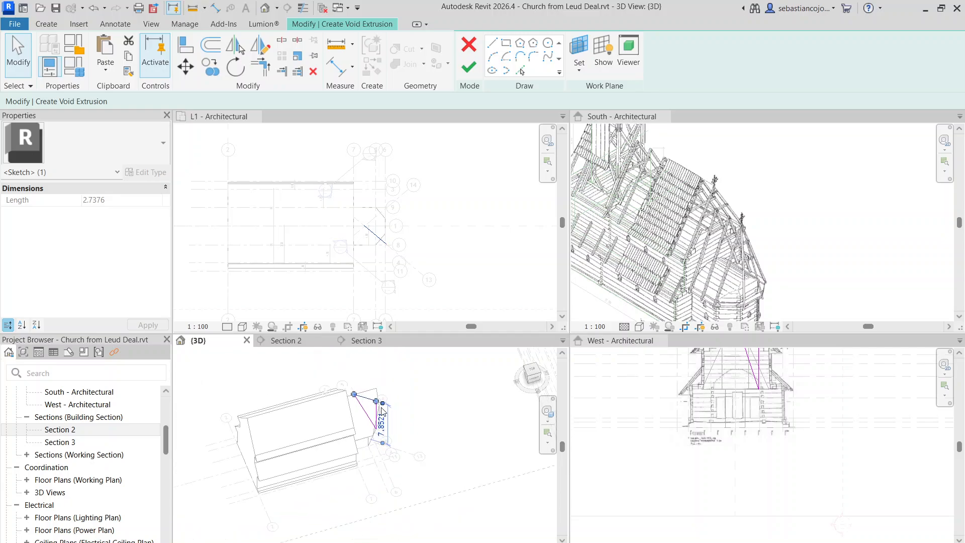
{"action": "middle_click_drag", "start_coordinate": [425, 471], "coordinate": [448, 367], "text": "shift"}
{"action": "scroll", "coordinate": [388, 436], "scroll_direction": "up", "scroll_amount": 3}
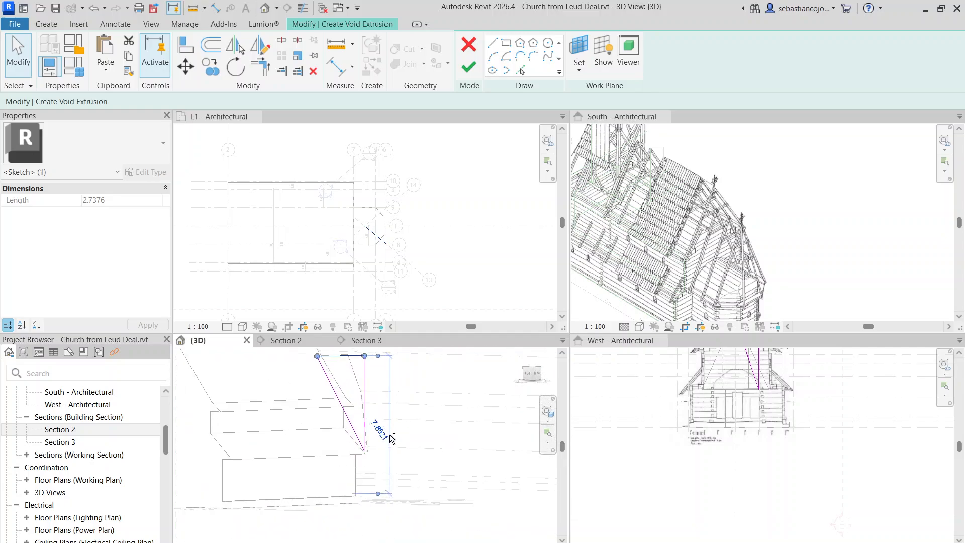
{"action": "mouse_move", "coordinate": [385, 432]}
{"action": "middle_mouse_down", "text": "shift"}
{"action": "mouse_move", "coordinate": [352, 421]}
{"action": "mouse_move", "coordinate": [323, 448]}
{"action": "mouse_move", "coordinate": [275, 394]}
{"action": "mouse_move", "coordinate": [248, 457]}
{"action": "mouse_move", "coordinate": [174, 467]}
{"action": "mouse_move", "coordinate": [313, 427]}
{"action": "mouse_move", "coordinate": [347, 456]}
{"action": "mouse_move", "coordinate": [322, 505]}
{"action": "middle_mouse_up", "text": "shift"}
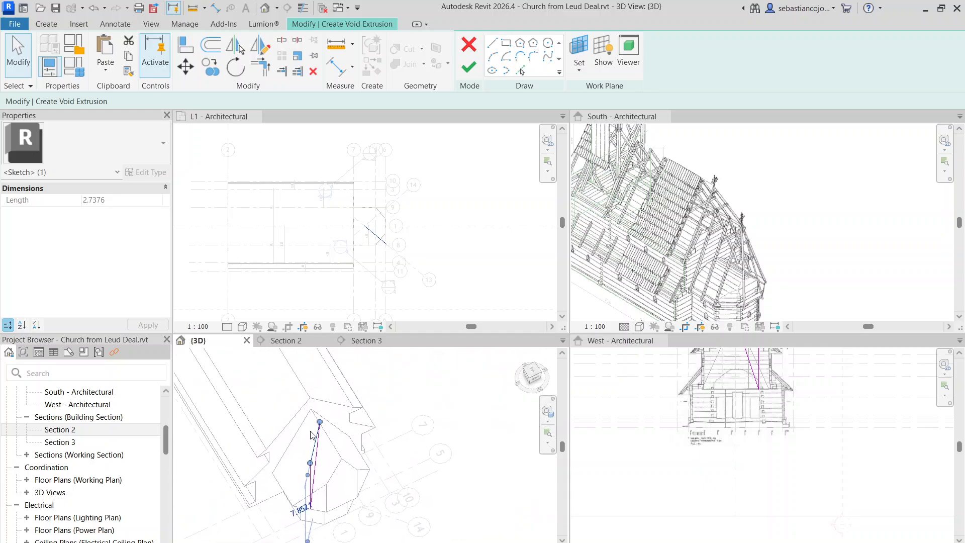
{"action": "scroll", "coordinate": [337, 417], "scroll_direction": "up", "scroll_amount": 4}
{"action": "left_click", "coordinate": [366, 340]}
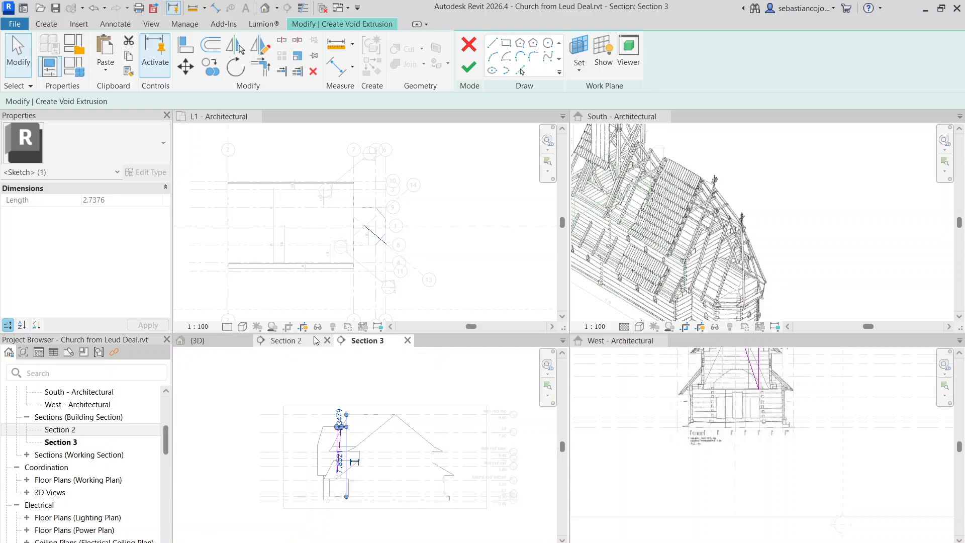
{"action": "left_click", "coordinate": [304, 341]}
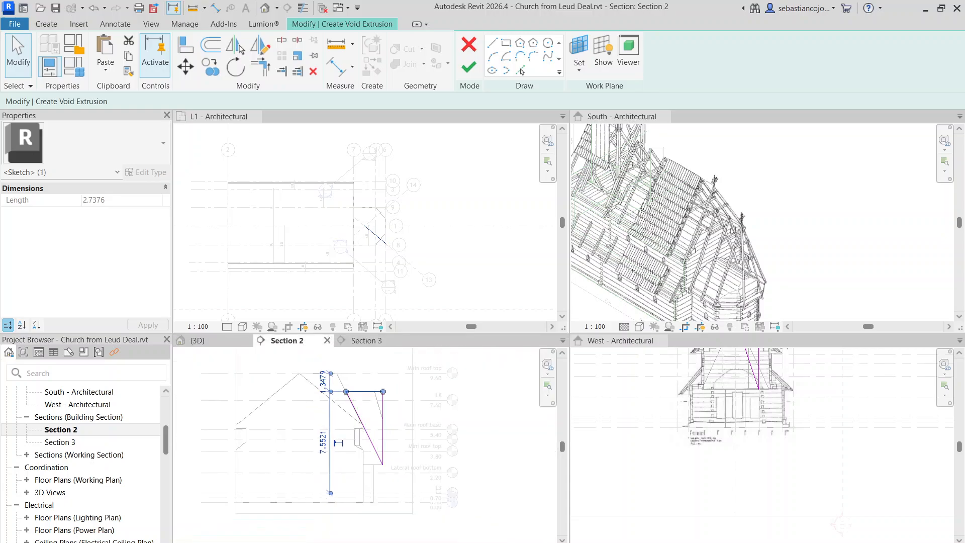
Show Section 2 in Wireframe and adjust the void profile's upper inner corner to meet the altar roof's ridge line.
{"action": "left_click", "coordinate": [242, 542]}
{"action": "left_click", "coordinate": [266, 474]}
{"action": "scroll", "coordinate": [342, 391], "scroll_direction": "up", "scroll_amount": 3}
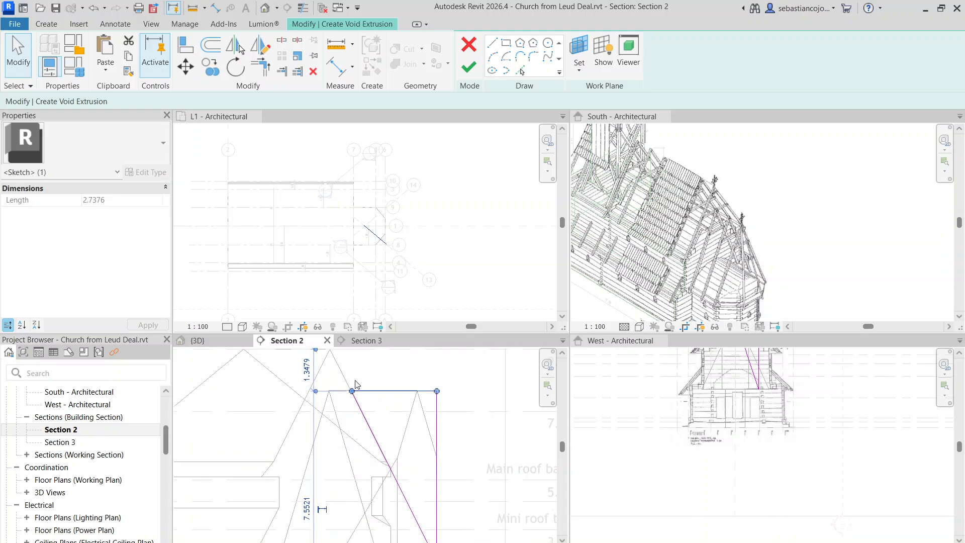
{"action": "scroll", "coordinate": [347, 391], "scroll_direction": "up", "scroll_amount": 5}
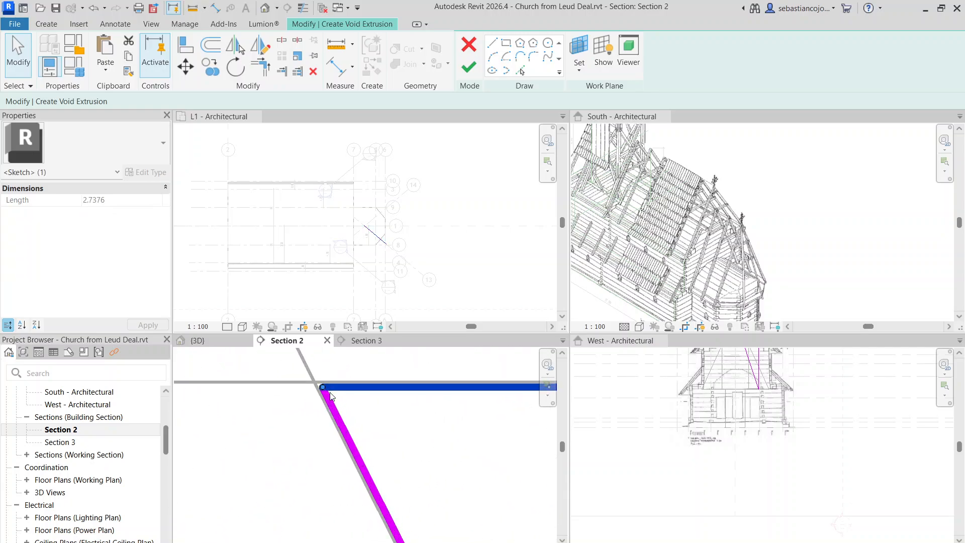
{"action": "mouse_move", "coordinate": [323, 387]}
{"action": "left_mouse_down"}
{"action": "mouse_move", "coordinate": [367, 357]}
{"action": "mouse_move", "coordinate": [369, 381]}
{"action": "left_mouse_up"}
{"action": "left_click", "coordinate": [337, 423]}
{"action": "left_click", "coordinate": [360, 395]}
{"action": "scroll", "coordinate": [365, 376], "scroll_direction": "down", "scroll_amount": 7}
{"action": "left_click", "coordinate": [388, 413]}
{"action": "scroll", "coordinate": [392, 420], "scroll_direction": "down", "scroll_amount": 3}
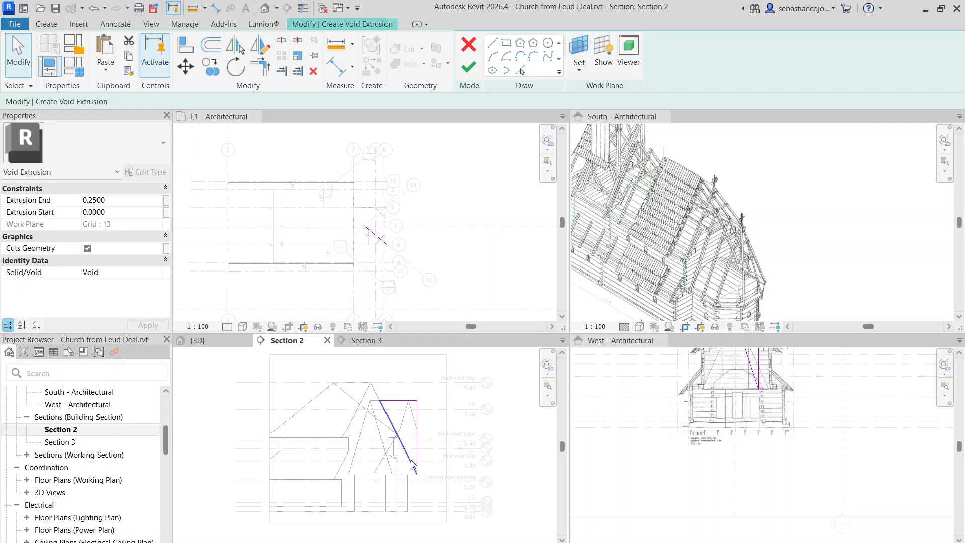
{"action": "scroll", "coordinate": [393, 402], "scroll_direction": "up", "scroll_amount": 2}
{"action": "scroll", "coordinate": [377, 380], "scroll_direction": "up", "scroll_amount": 1}
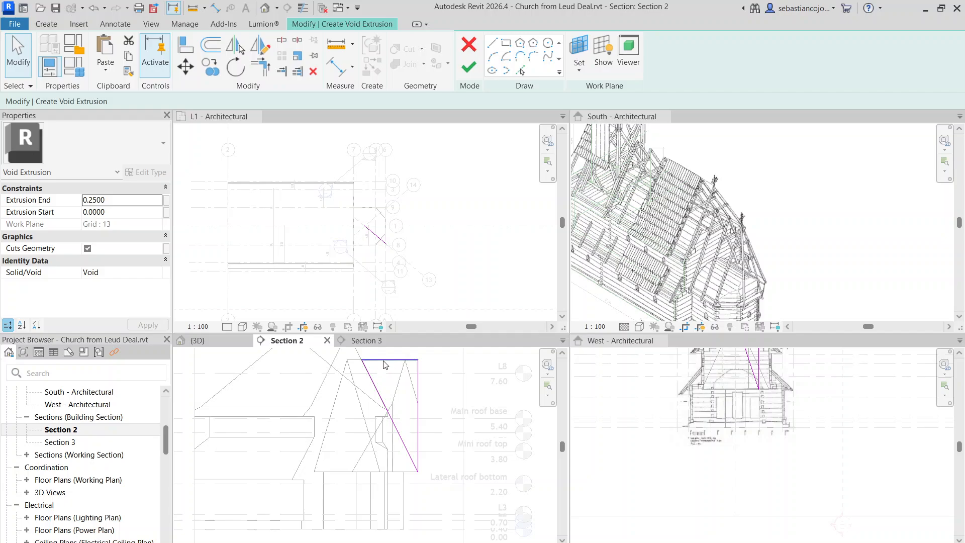
Finish the void sketch and stretch the extrusion in 3D to about 2.74 m on one side and past the altar on the other.
{"action": "left_click", "coordinate": [471, 67]}
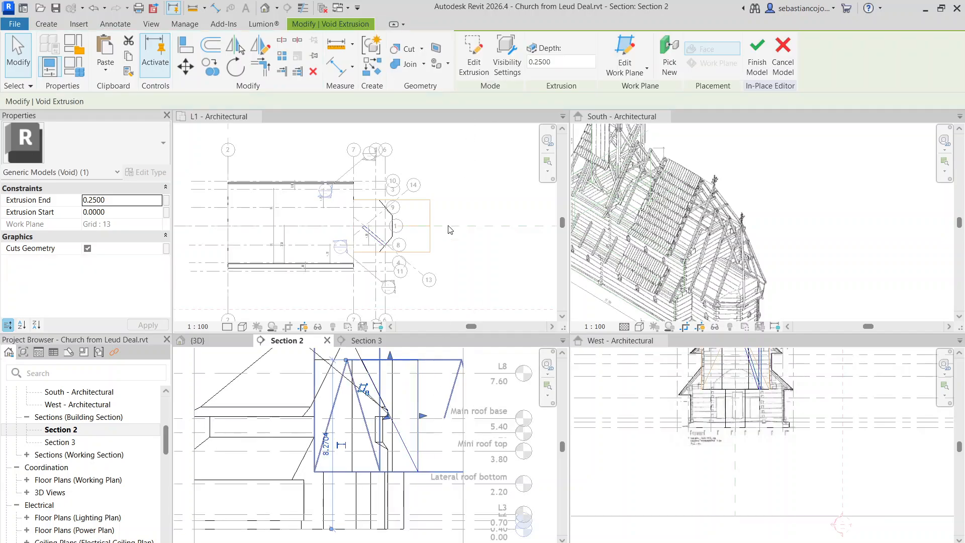
{"action": "left_click", "coordinate": [452, 211]}
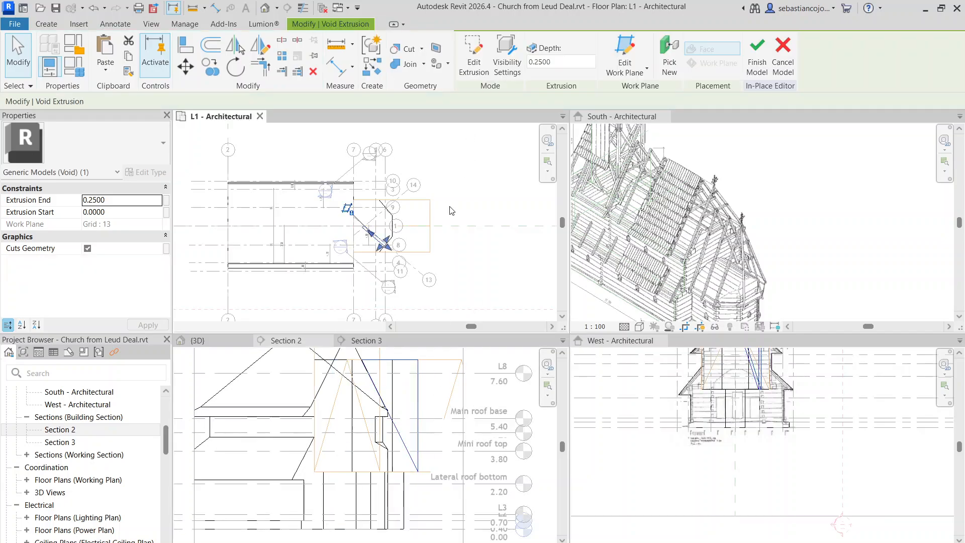
{"action": "left_click", "coordinate": [237, 341]}
{"action": "scroll", "coordinate": [358, 422], "scroll_direction": "up", "scroll_amount": 5}
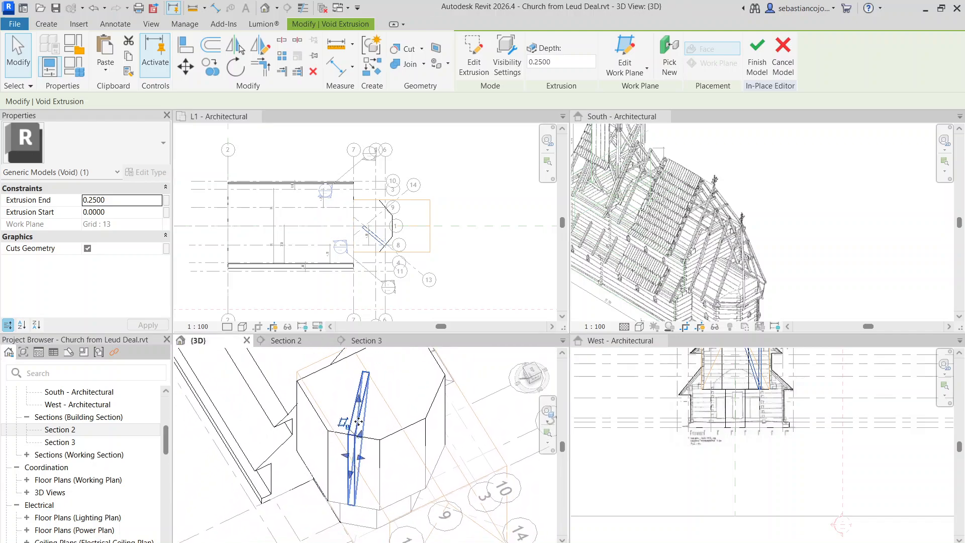
{"action": "left_click_drag", "start_coordinate": [345, 457], "coordinate": [280, 444]}
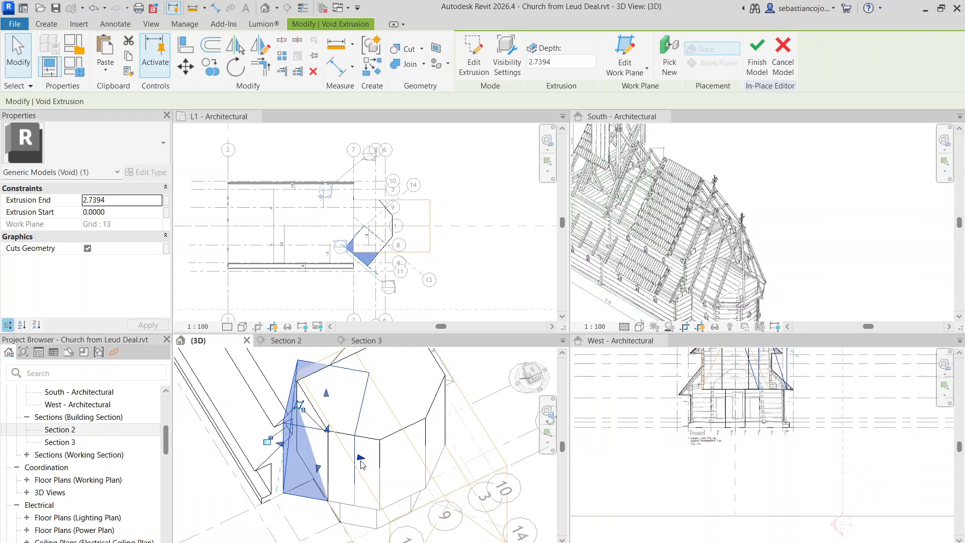
{"action": "left_click_drag", "start_coordinate": [360, 458], "coordinate": [460, 479]}
{"action": "left_click", "coordinate": [495, 430]}
{"action": "scroll", "coordinate": [437, 404], "scroll_direction": "down", "scroll_amount": 3}
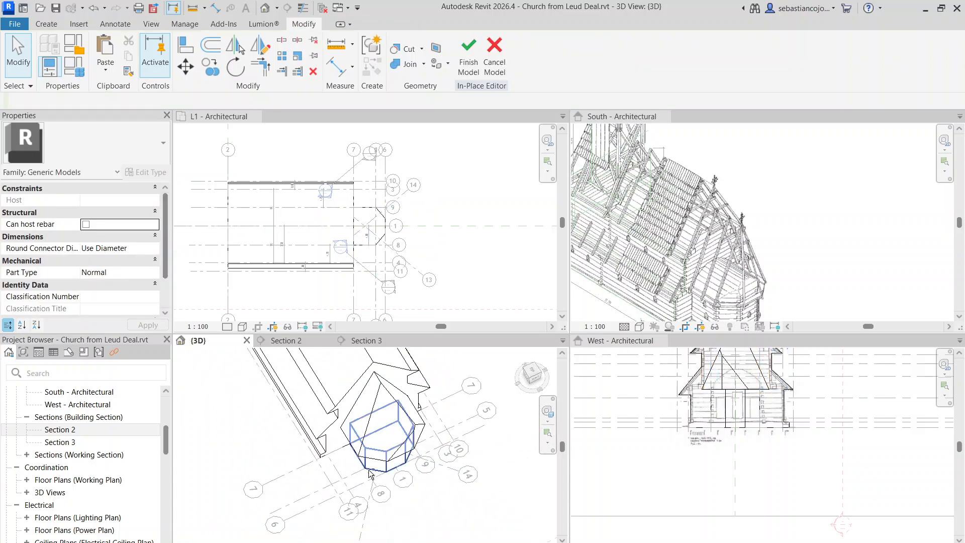
Start another void extrusion and pick grid 14 as its work plane in the 3D view.
{"action": "middle_click_drag", "start_coordinate": [386, 436], "coordinate": [299, 451], "text": "shift"}
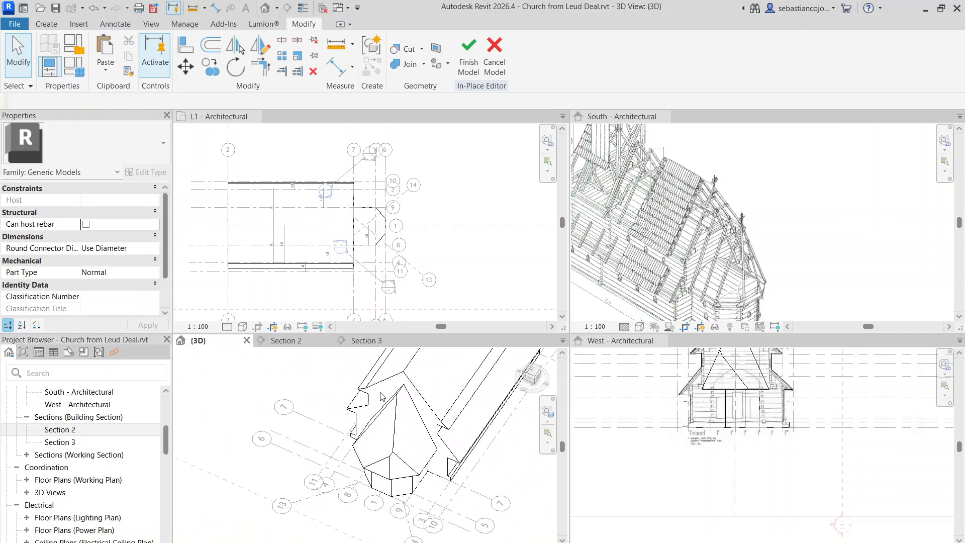
{"action": "middle_click_drag", "start_coordinate": [381, 397], "coordinate": [371, 455], "text": "shift"}
{"action": "left_click", "coordinate": [422, 421]}
{"action": "key", "text": "Escape"}
{"action": "scroll", "coordinate": [360, 379], "scroll_direction": "down", "scroll_amount": 3}
{"action": "scroll", "coordinate": [346, 444], "scroll_direction": "up", "scroll_amount": 4}
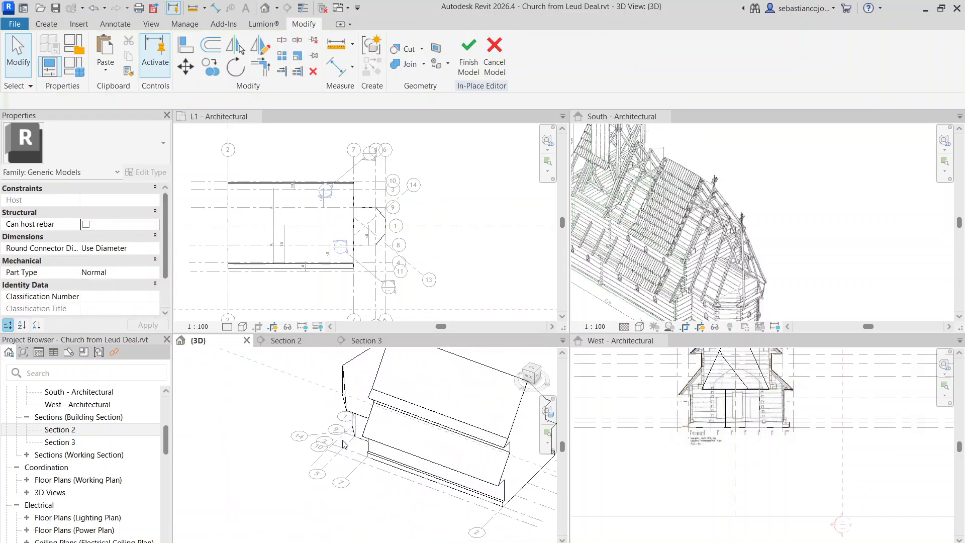
{"action": "left_click", "coordinate": [46, 24]}
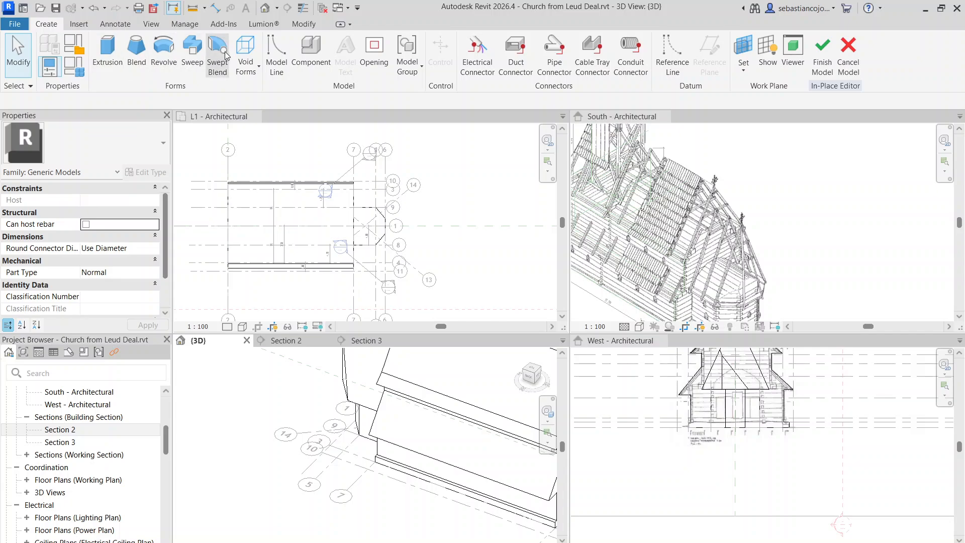
{"action": "left_click", "coordinate": [245, 55]}
{"action": "left_click", "coordinate": [267, 99]}
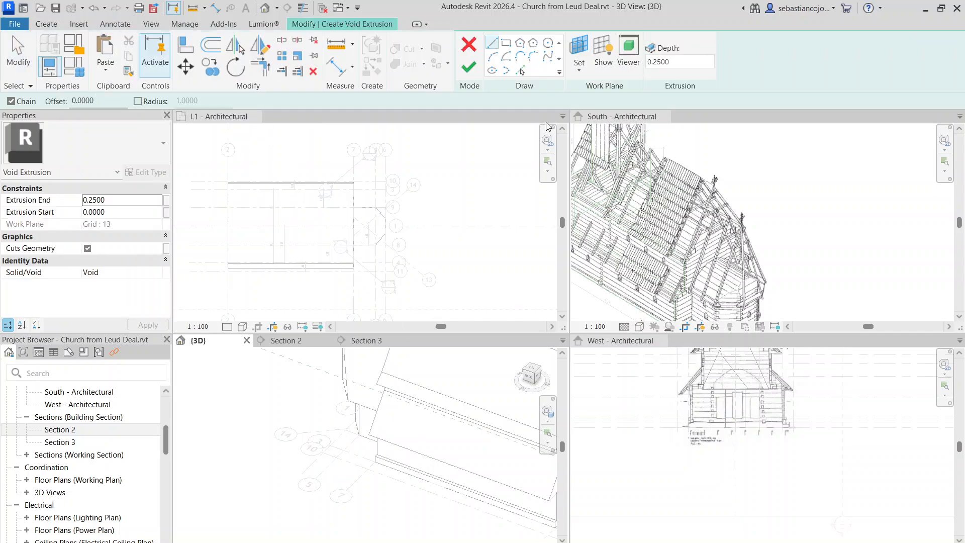
{"action": "left_click", "coordinate": [579, 71]}
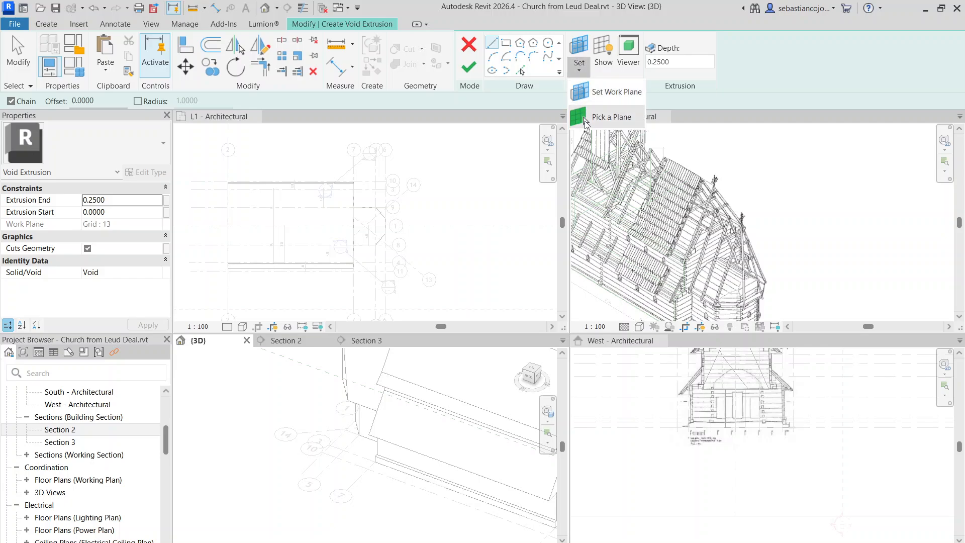
{"action": "left_click", "coordinate": [602, 119]}
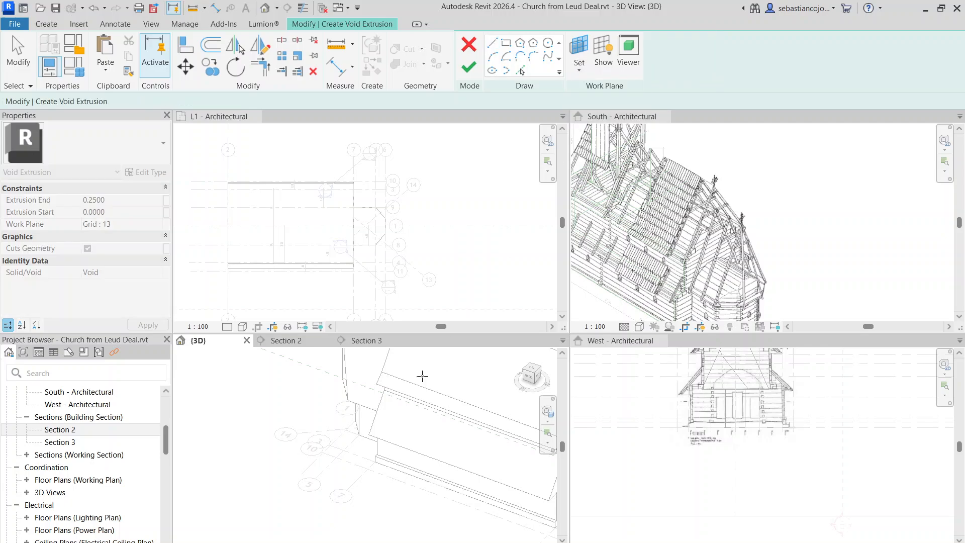
{"action": "left_click", "coordinate": [315, 429]}
{"action": "middle_click_drag", "start_coordinate": [371, 430], "coordinate": [396, 472]}
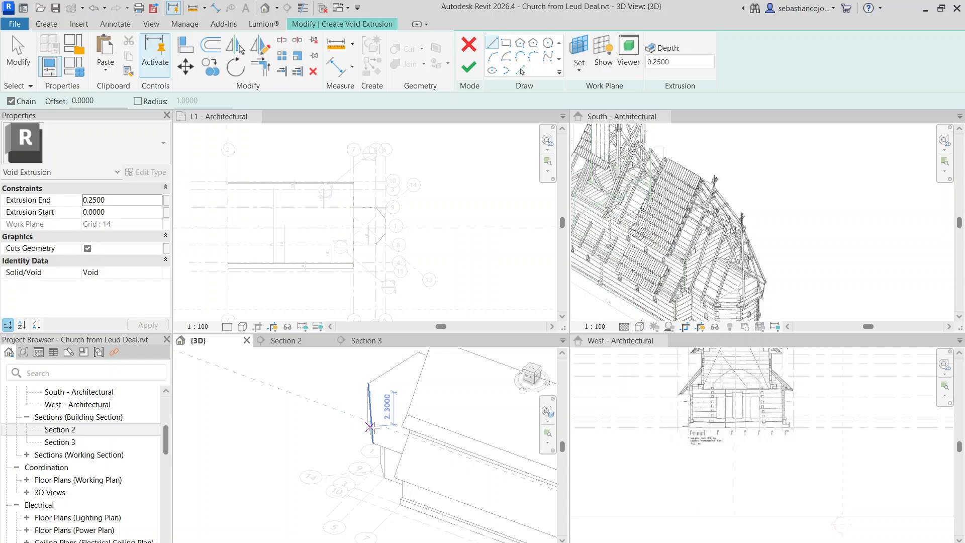
{"action": "mouse_move", "coordinate": [390, 423]}
{"action": "middle_mouse_down", "text": "shift"}
{"action": "mouse_move", "coordinate": [394, 413]}
{"action": "mouse_move", "coordinate": [383, 413]}
{"action": "middle_mouse_up", "text": "shift"}
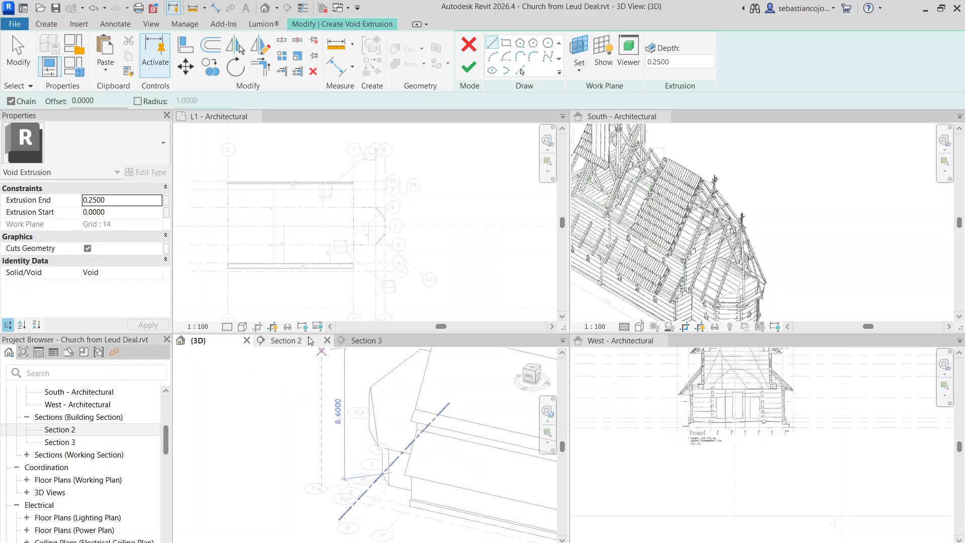
In Section 3, sketch a vertical line about 6.8 m high from the altar roof's lower outer corner.
{"action": "left_click", "coordinate": [359, 342]}
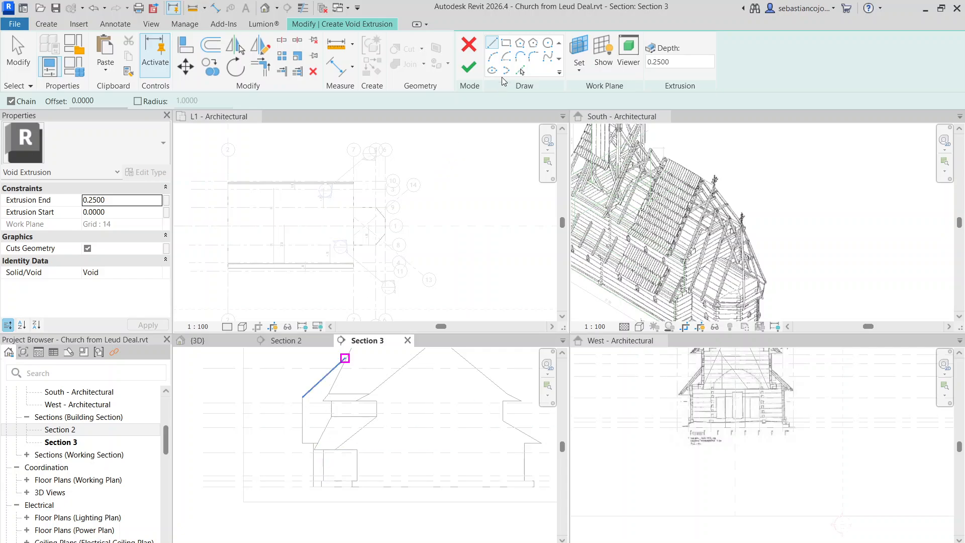
{"action": "left_click", "coordinate": [302, 443]}
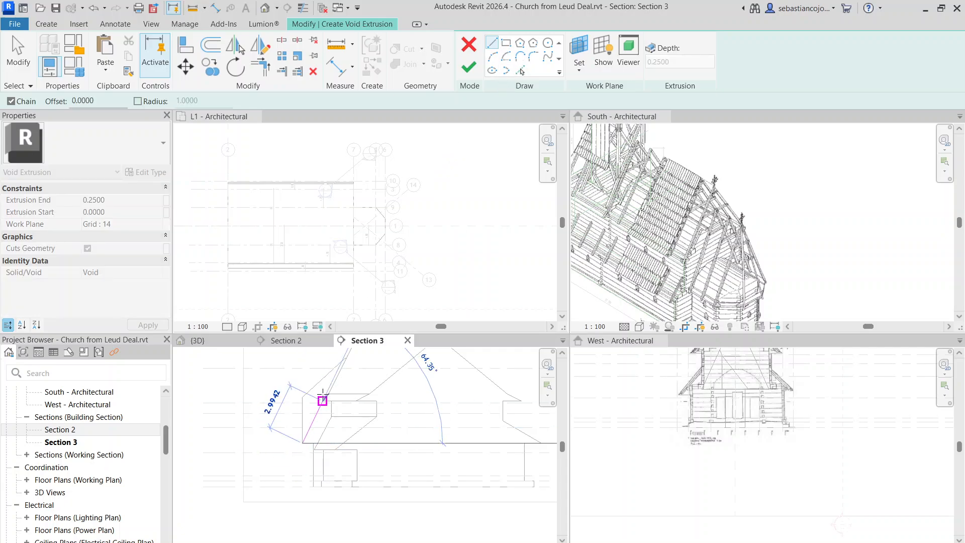
{"action": "scroll", "coordinate": [301, 427], "scroll_direction": "up", "scroll_amount": 4}
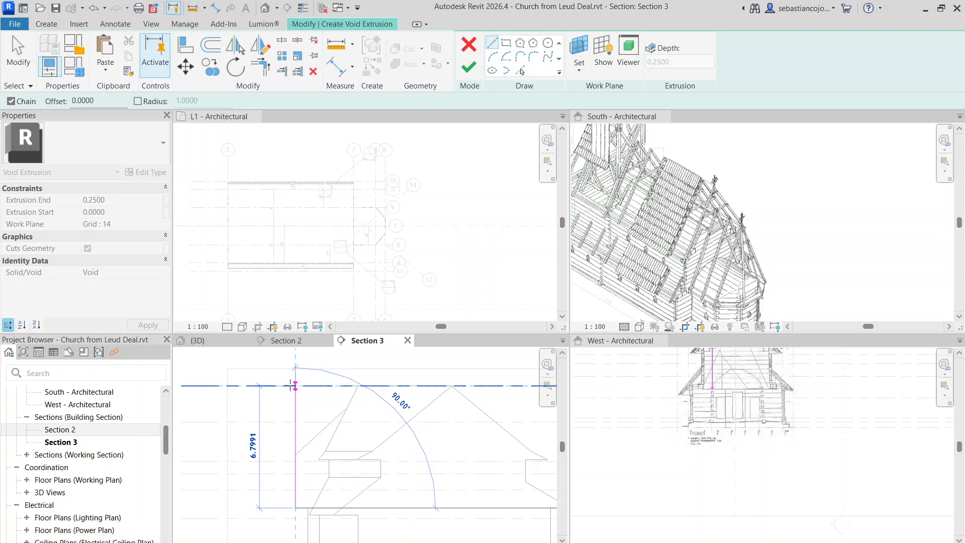
{"action": "left_click", "coordinate": [291, 385]}
{"action": "key", "text": "Escape"}
Show Section 3 in Wireframe and shorten the vertical void line to 5.5 m, level with the altar roof ridge.
{"action": "left_click", "coordinate": [243, 542]}
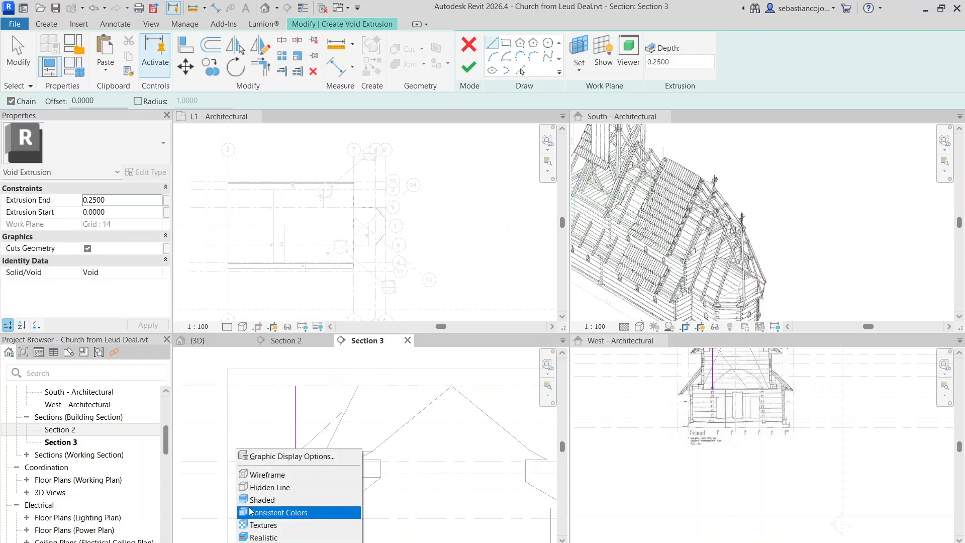
{"action": "left_click", "coordinate": [257, 475]}
{"action": "scroll", "coordinate": [302, 442], "scroll_direction": "down", "scroll_amount": 3}
{"action": "scroll", "coordinate": [332, 427], "scroll_direction": "up", "scroll_amount": 3}
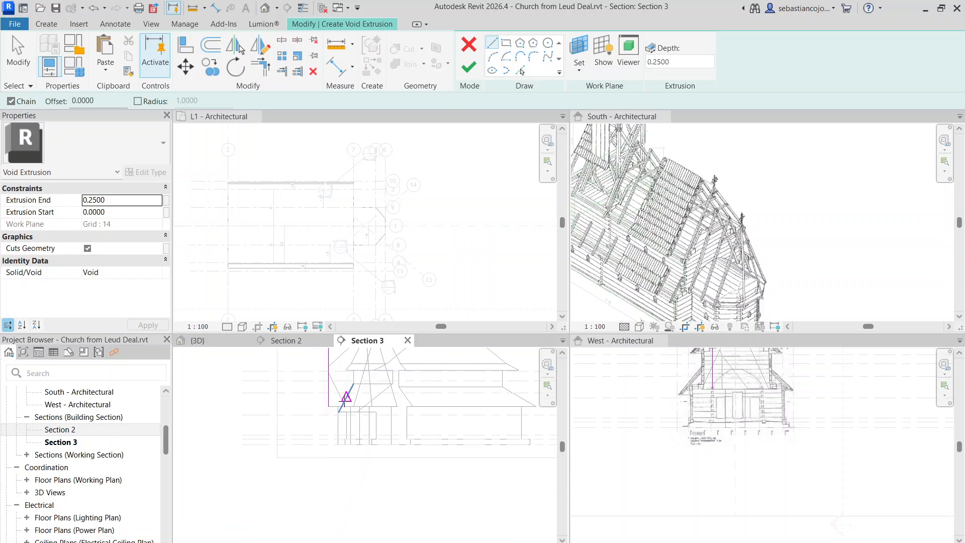
{"action": "scroll", "coordinate": [334, 452], "scroll_direction": "up", "scroll_amount": 5}
{"action": "key", "text": "Escape"}
{"action": "scroll", "coordinate": [305, 375], "scroll_direction": "up", "scroll_amount": 1}
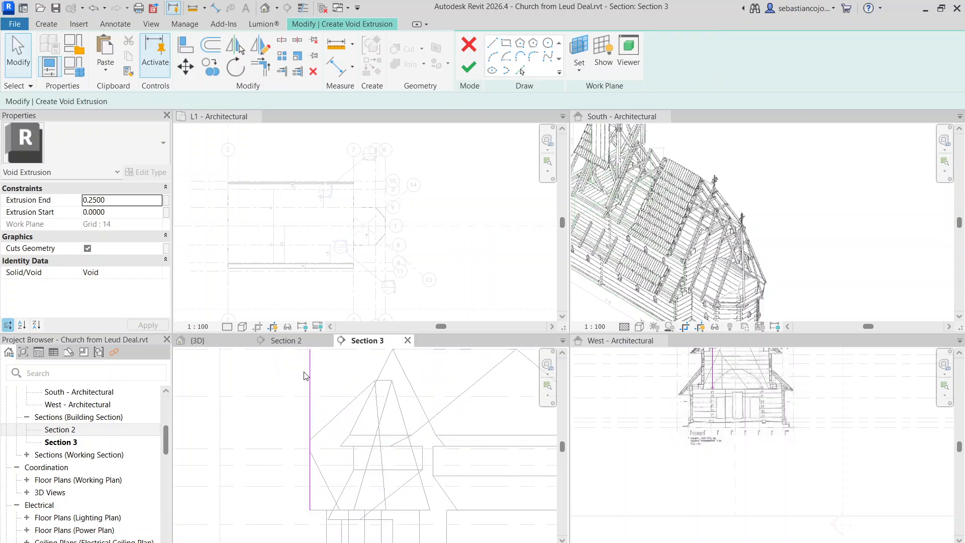
{"action": "left_click", "coordinate": [310, 389]}
{"action": "middle_click_drag", "start_coordinate": [310, 390], "coordinate": [317, 421]}
{"action": "left_click_drag", "start_coordinate": [318, 380], "coordinate": [317, 411]}
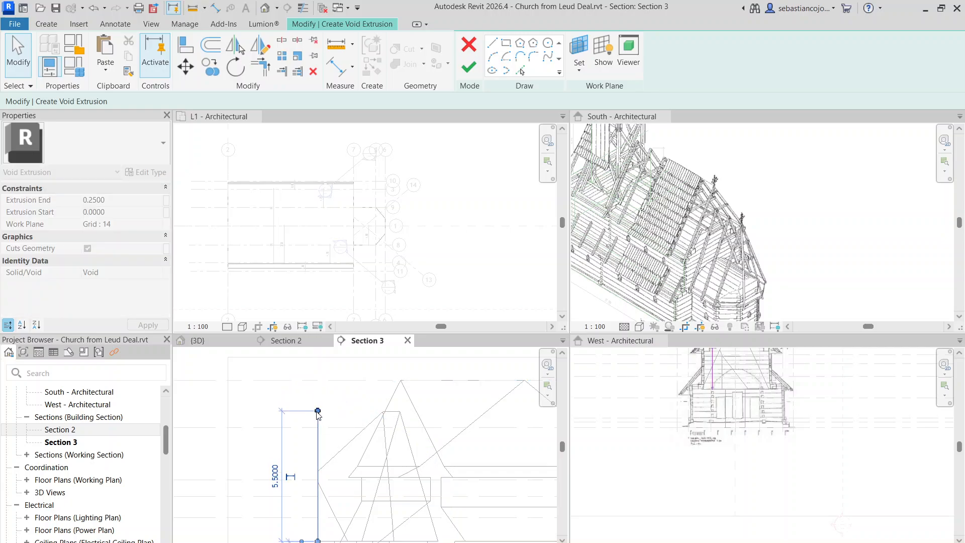
Close the triangular void profile with a horizontal ridge-level line about 2.73 m long and a sloped line down to the lower outer corner.
{"action": "left_click", "coordinate": [491, 44]}
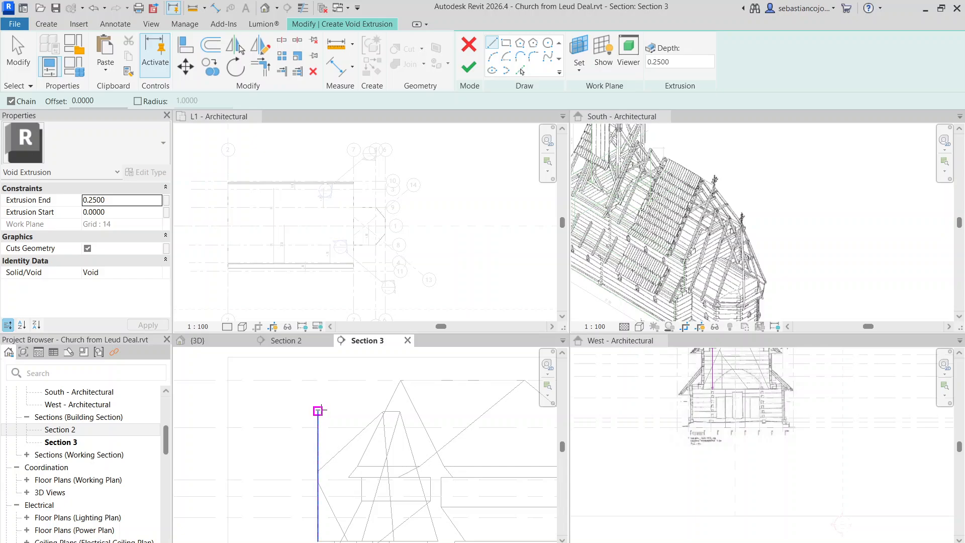
{"action": "left_click", "coordinate": [318, 411]}
{"action": "left_click", "coordinate": [383, 411]}
{"action": "middle_click_drag", "start_coordinate": [356, 471], "coordinate": [385, 392]}
{"action": "left_click", "coordinate": [348, 461]}
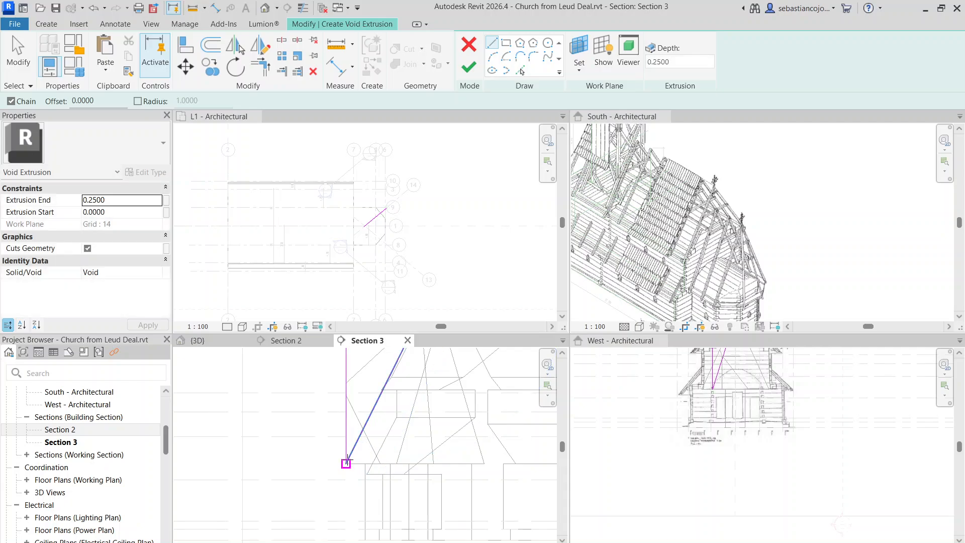
{"action": "scroll", "coordinate": [358, 428], "scroll_direction": "down", "scroll_amount": 5}
{"action": "key", "text": "Escape"}
{"action": "scroll", "coordinate": [368, 411], "scroll_direction": "up", "scroll_amount": 6}
{"action": "scroll", "coordinate": [391, 377], "scroll_direction": "up", "scroll_amount": 4}
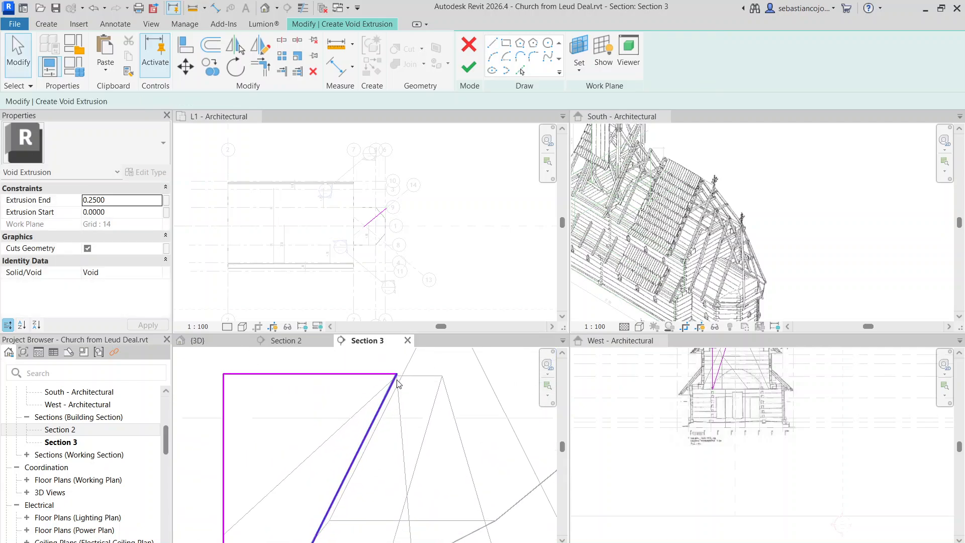
{"action": "scroll", "coordinate": [397, 384], "scroll_direction": "up", "scroll_amount": 2}
{"action": "left_click", "coordinate": [385, 377]}
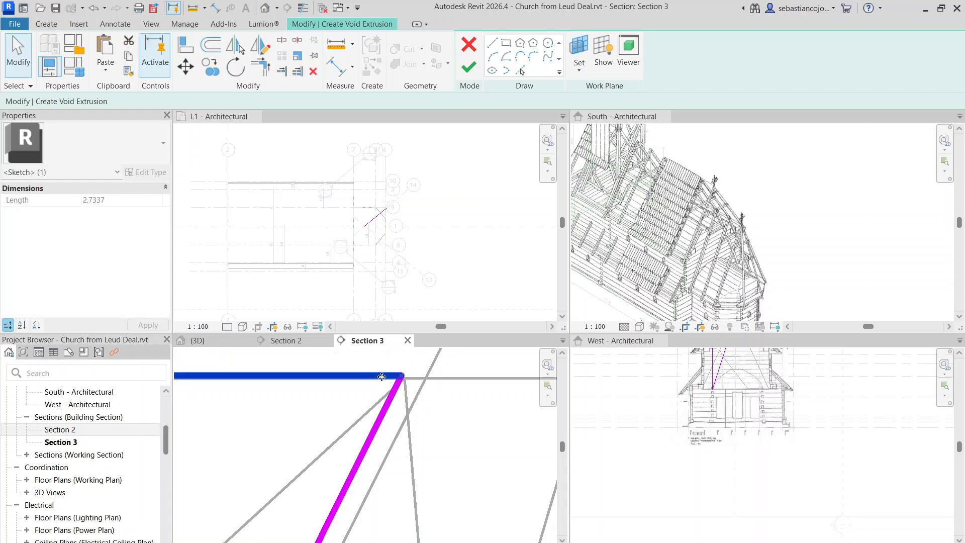
{"action": "scroll", "coordinate": [382, 377], "scroll_direction": "down", "scroll_amount": 5}
{"action": "key", "text": "Escape"}
Finish the triangular void sketch on grid 14 and show the altar roof in the 3D view.
{"action": "left_click", "coordinate": [471, 69]}
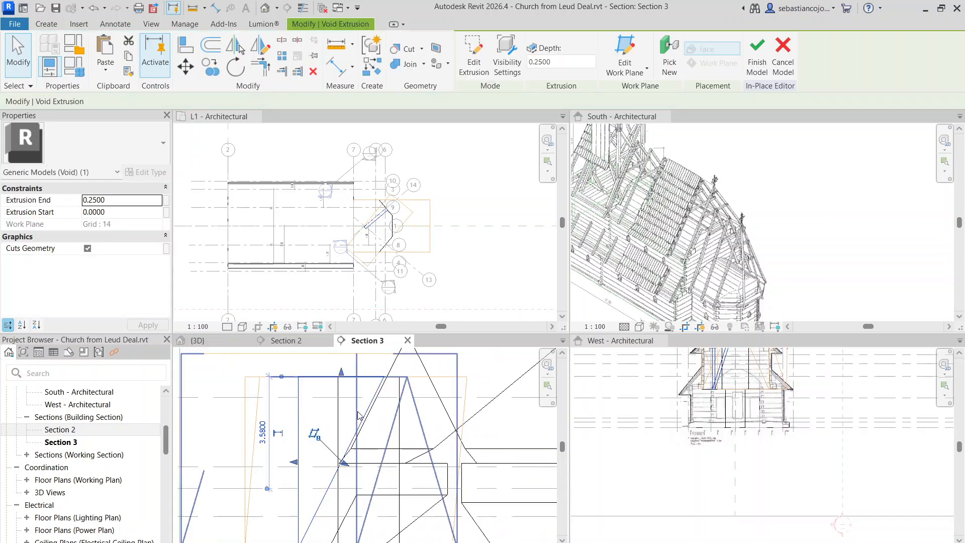
{"action": "left_click", "coordinate": [203, 341]}
{"action": "scroll", "coordinate": [352, 439], "scroll_direction": "down", "scroll_amount": 4}
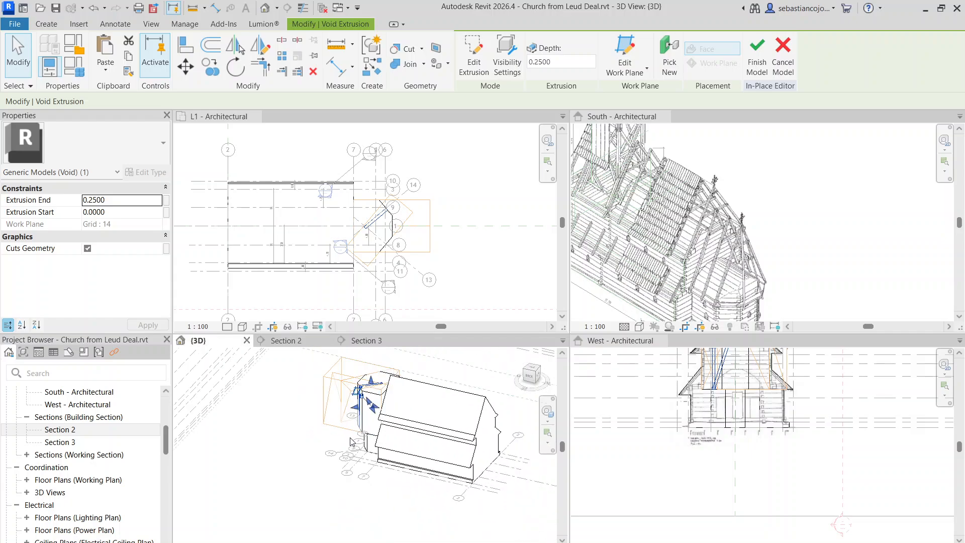
{"action": "middle_click_drag", "start_coordinate": [352, 440], "coordinate": [410, 447], "text": "shift"}
{"action": "scroll", "coordinate": [389, 401], "scroll_direction": "up", "scroll_amount": 3}
{"action": "key", "text": "Escape"}
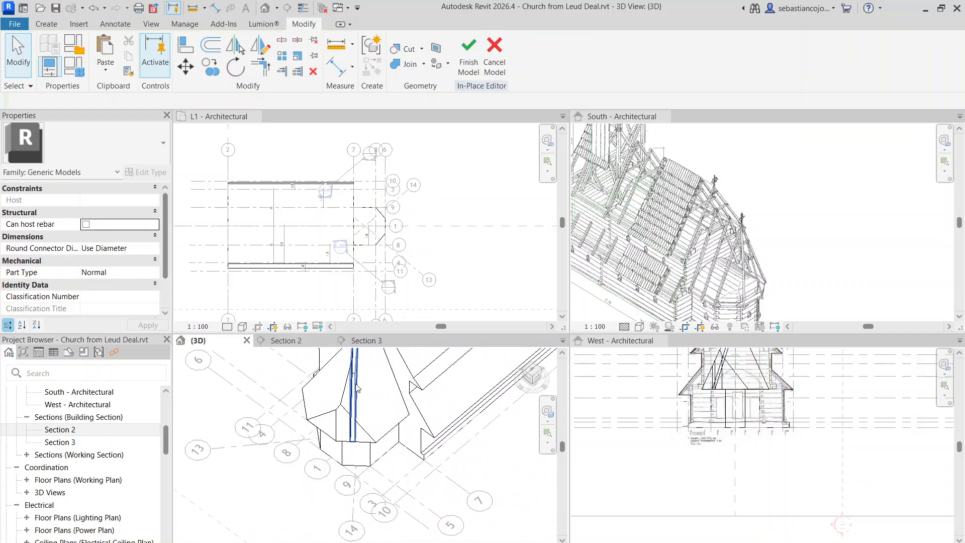
Stretch the grid 14 void in both directions, from about -1.34 m to about 2.39 m, to cut the altar roof's side.
{"action": "left_click", "coordinate": [351, 394]}
{"action": "left_click_drag", "start_coordinate": [349, 386], "coordinate": [307, 387]}
{"action": "left_click_drag", "start_coordinate": [413, 389], "coordinate": [391, 389]}
{"action": "scroll", "coordinate": [405, 407], "scroll_direction": "down", "scroll_amount": 2}
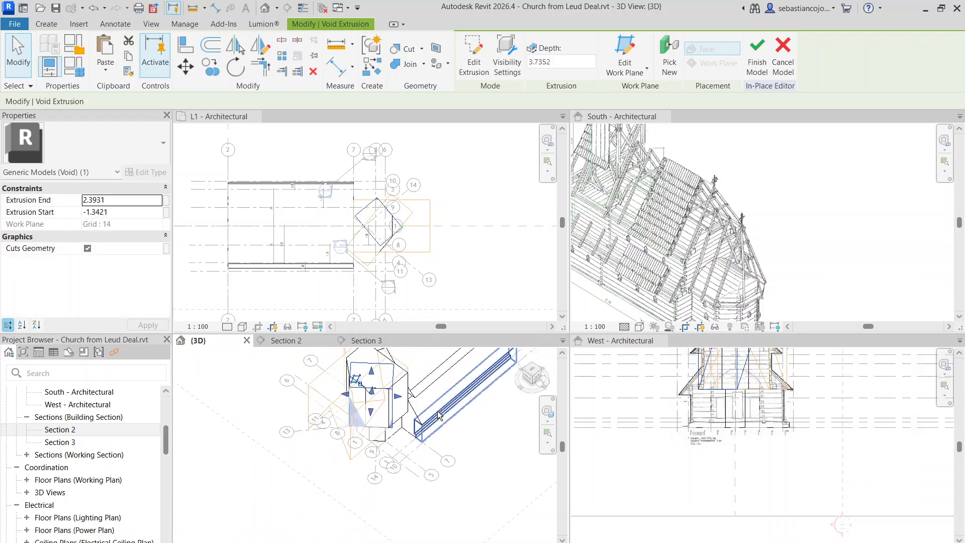
{"action": "left_click", "coordinate": [470, 447]}
Examine the cut altar roof from several angles and from the front in the 3D view.
{"action": "middle_click_drag", "start_coordinate": [470, 463], "coordinate": [403, 451], "text": "shift"}
{"action": "scroll", "coordinate": [396, 440], "scroll_direction": "up", "scroll_amount": 1}
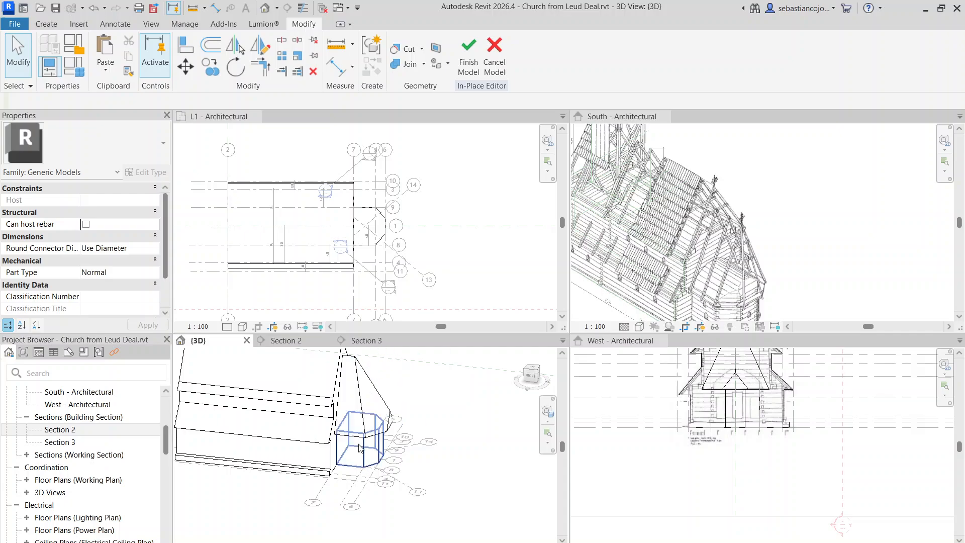
{"action": "middle_click_drag", "start_coordinate": [395, 396], "coordinate": [436, 460], "text": "shift"}
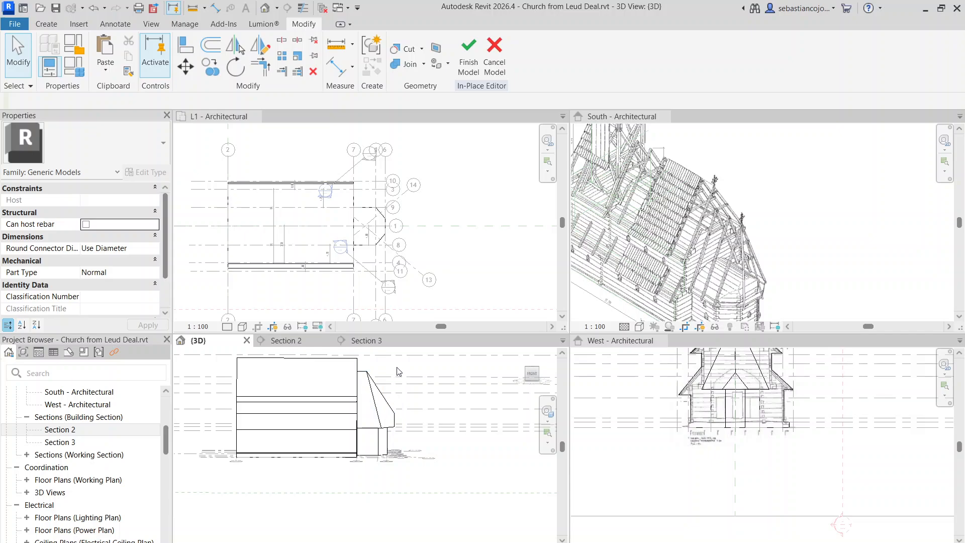
{"action": "middle_click_drag", "start_coordinate": [748, 253], "coordinate": [778, 313], "text": "shift"}
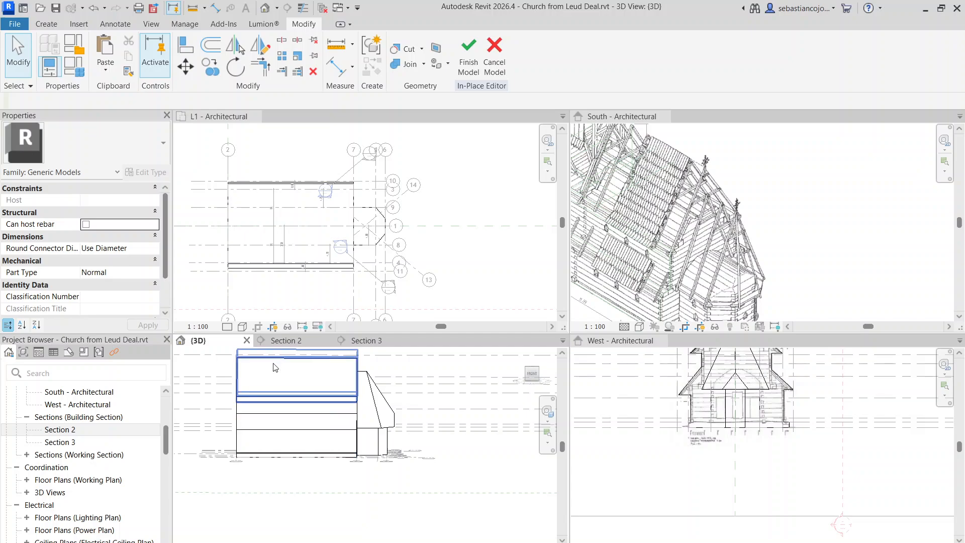
{"action": "left_click", "coordinate": [533, 375]}
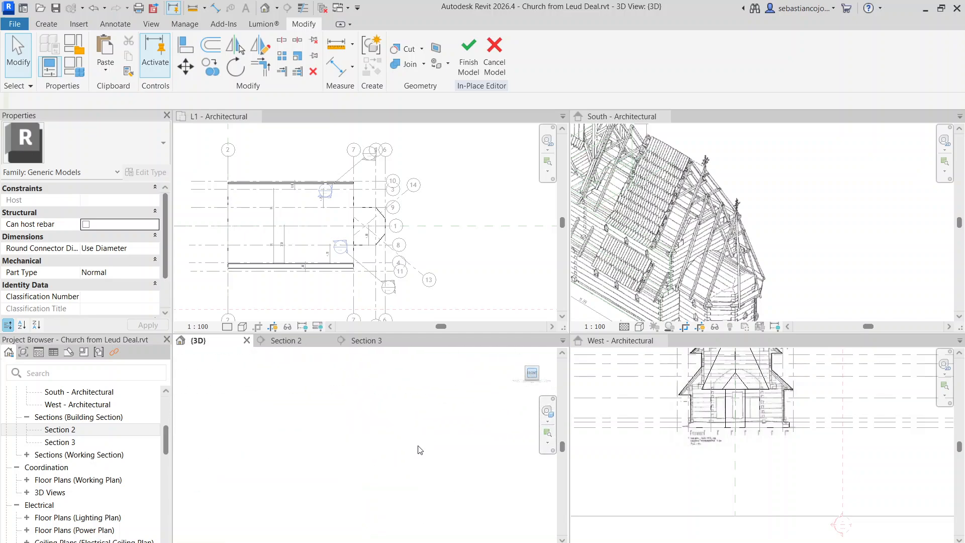
{"action": "scroll", "coordinate": [411, 513], "scroll_direction": "up", "scroll_amount": 5}
{"action": "scroll", "coordinate": [427, 533], "scroll_direction": "up", "scroll_amount": 2}
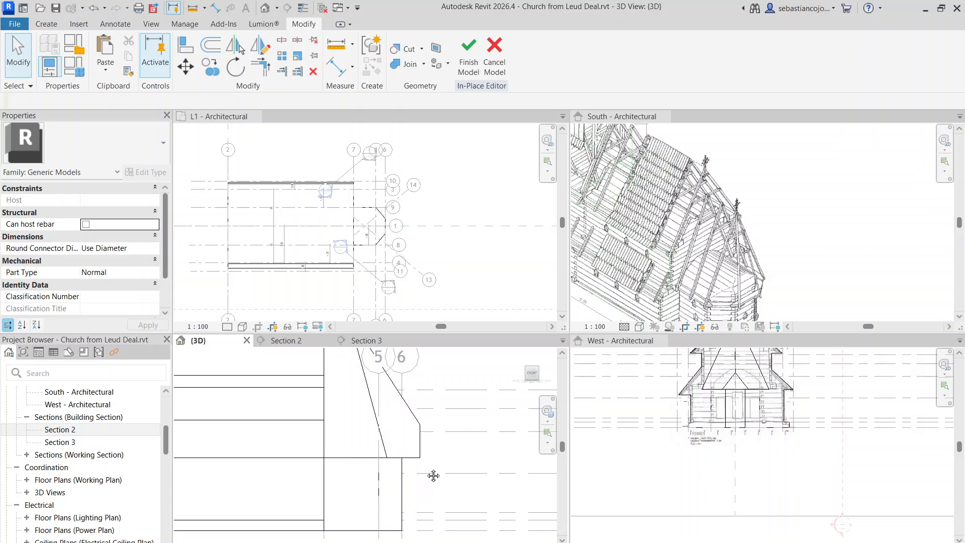
Start another void extrusion and pick grid 1 as its work plane in the 3D view.
{"action": "left_click", "coordinate": [46, 23]}
{"action": "left_click", "coordinate": [236, 49]}
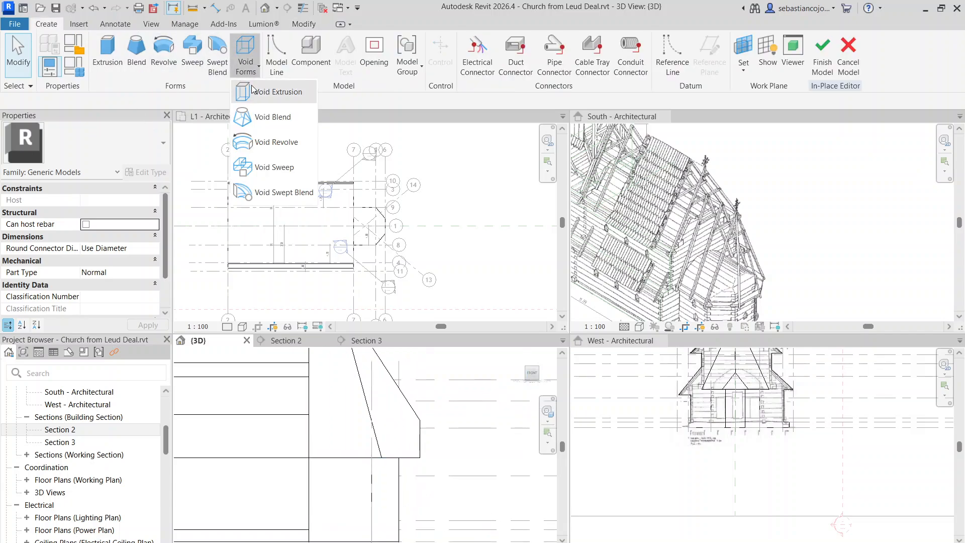
{"action": "left_click", "coordinate": [272, 92]}
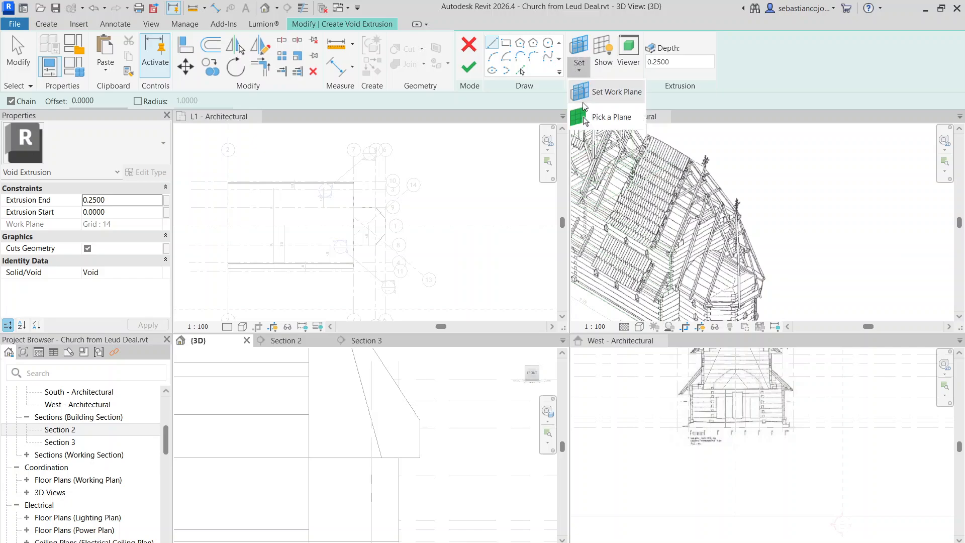
{"action": "left_click", "coordinate": [586, 116]}
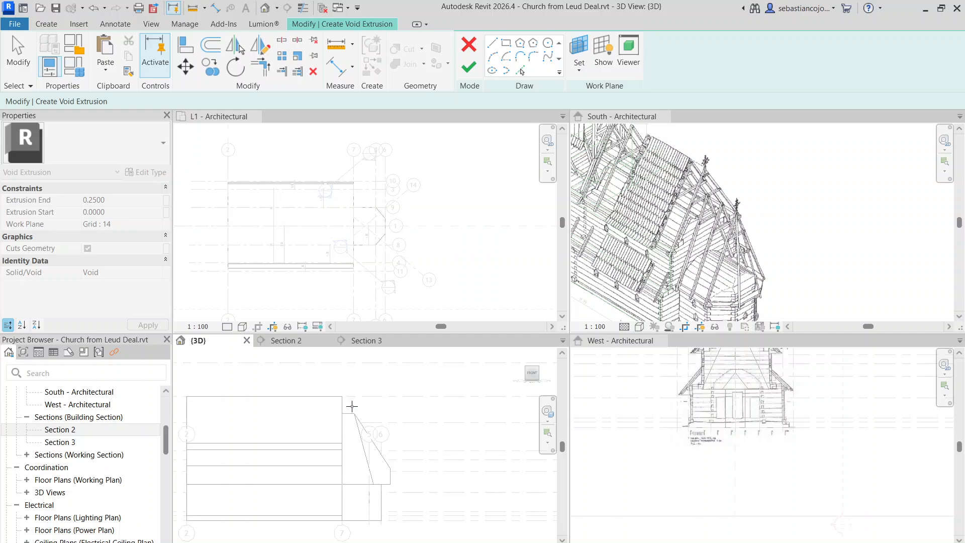
{"action": "scroll", "coordinate": [332, 480], "scroll_direction": "up", "scroll_amount": 2}
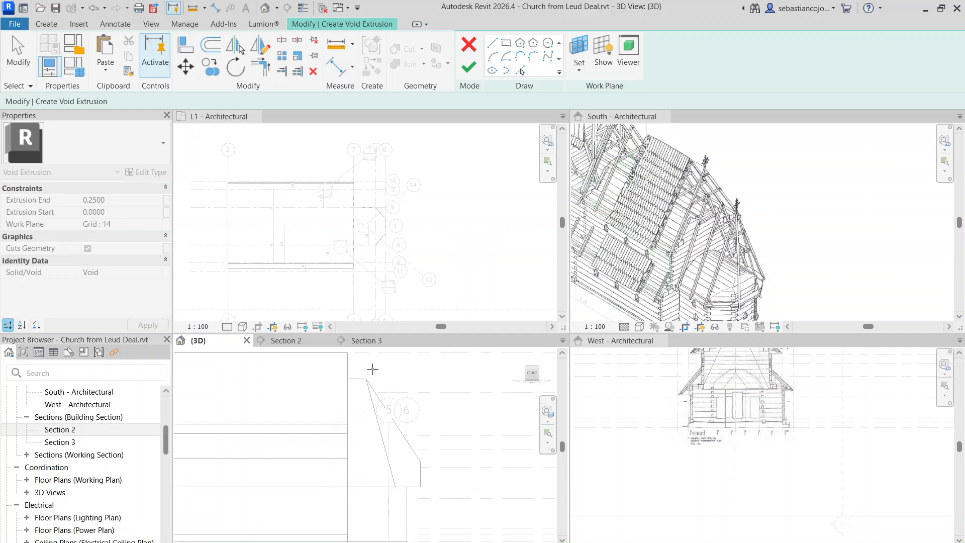
{"action": "scroll", "coordinate": [372, 370], "scroll_direction": "down", "scroll_amount": 1}
{"action": "middle_click_drag", "start_coordinate": [400, 514], "coordinate": [394, 413]}
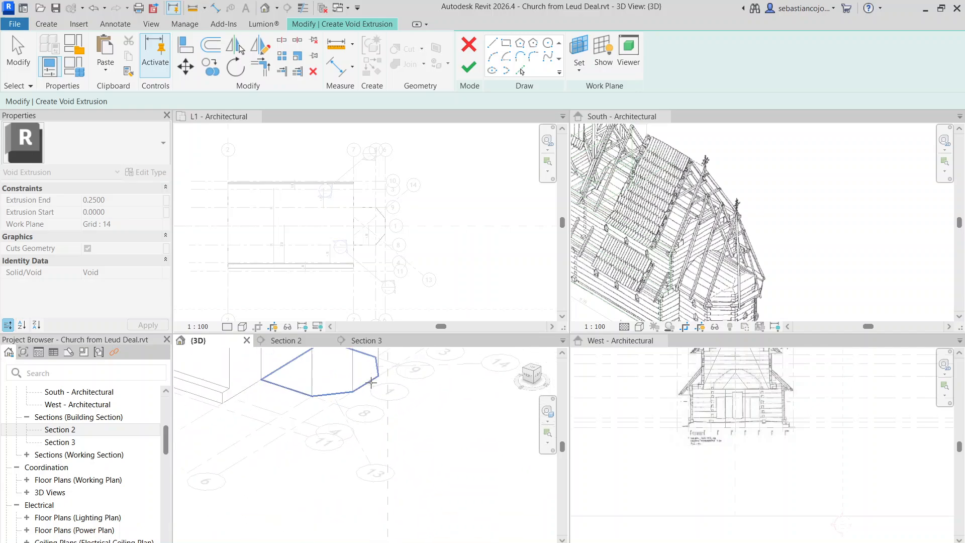
{"action": "scroll", "coordinate": [394, 370], "scroll_direction": "down", "scroll_amount": 5}
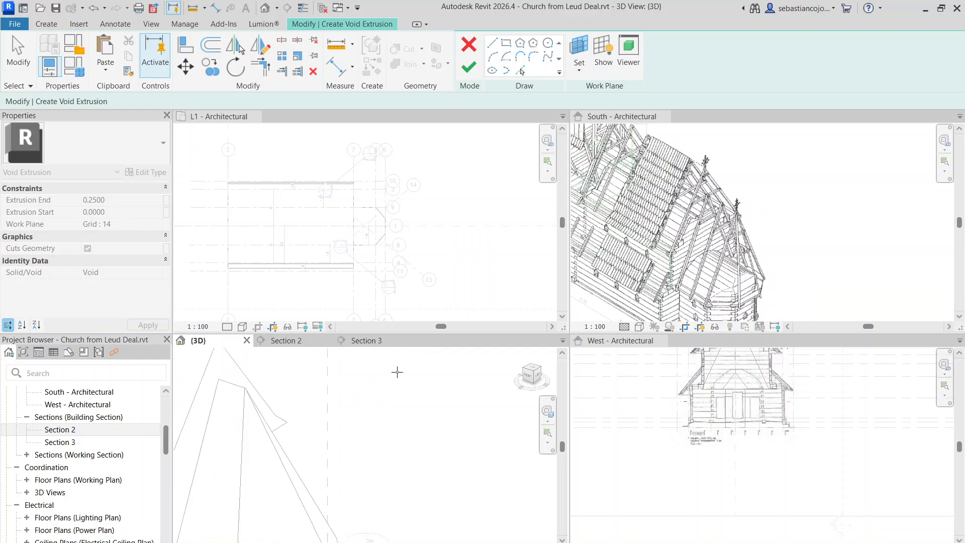
{"action": "scroll", "coordinate": [384, 431], "scroll_direction": "up", "scroll_amount": 5}
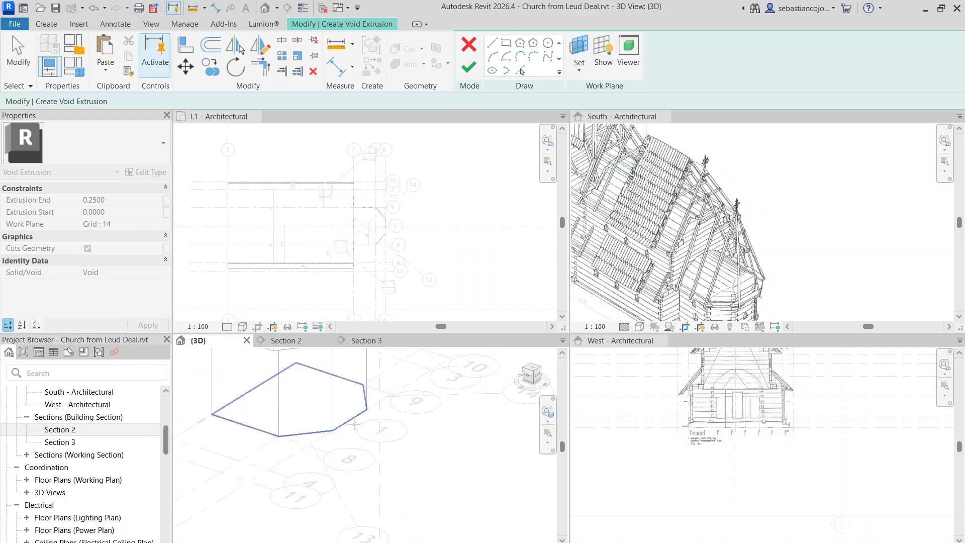
{"action": "scroll", "coordinate": [362, 437], "scroll_direction": "down", "scroll_amount": 4}
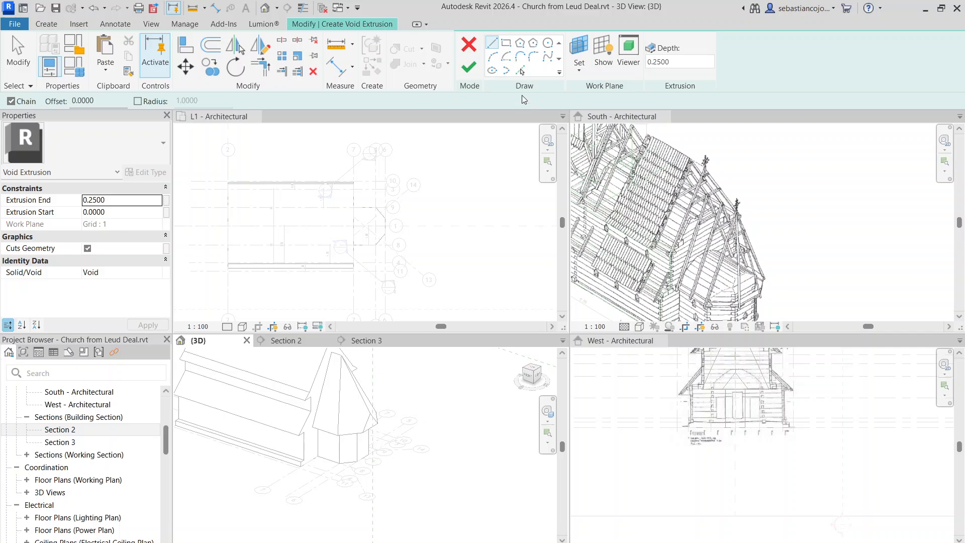
From the front, sketch a sloped void line from the altar ridge end to the lower outer corner and a vertical line up to ridge level.
{"action": "left_click", "coordinate": [529, 377]}
{"action": "scroll", "coordinate": [382, 442], "scroll_direction": "up", "scroll_amount": 6}
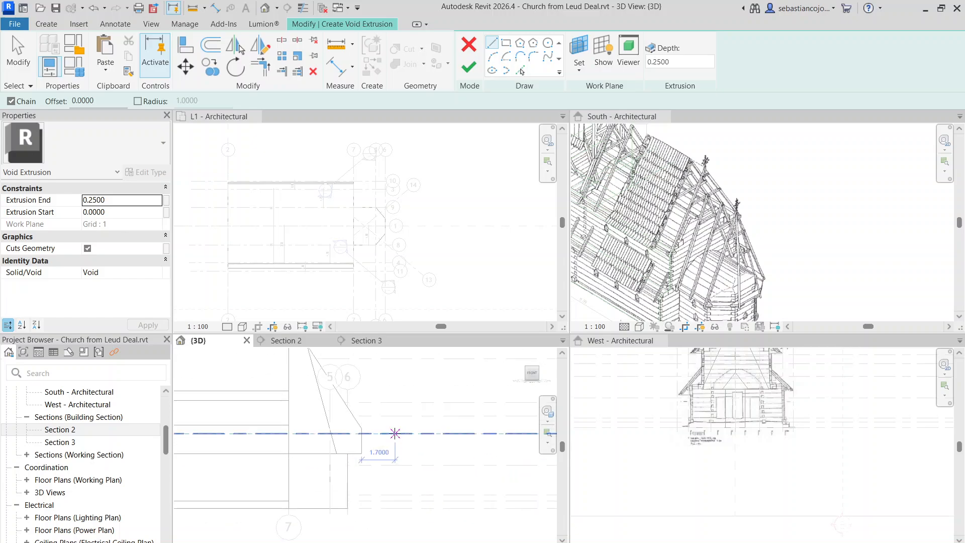
{"action": "scroll", "coordinate": [401, 433], "scroll_direction": "up", "scroll_amount": 2}
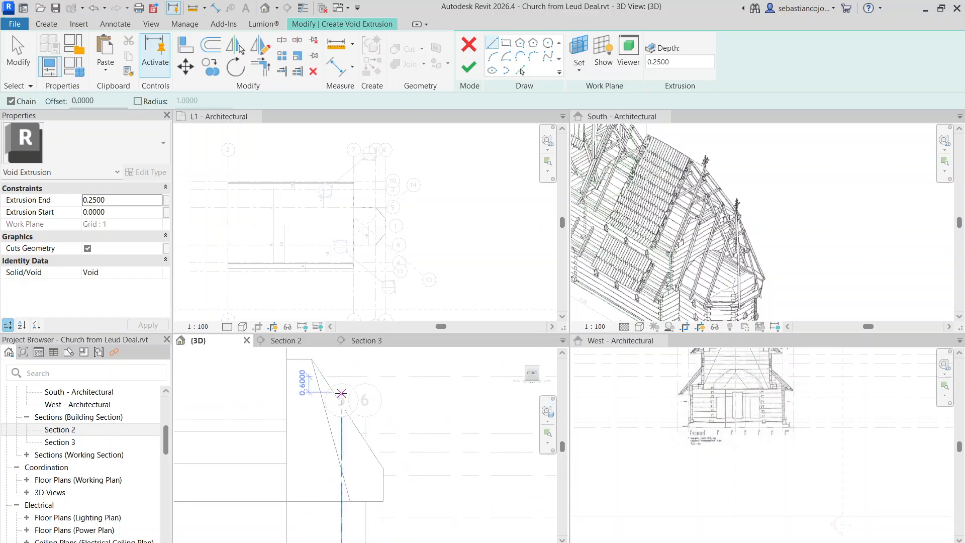
{"action": "left_click", "coordinate": [311, 358]}
{"action": "scroll", "coordinate": [382, 499], "scroll_direction": "up", "scroll_amount": 3}
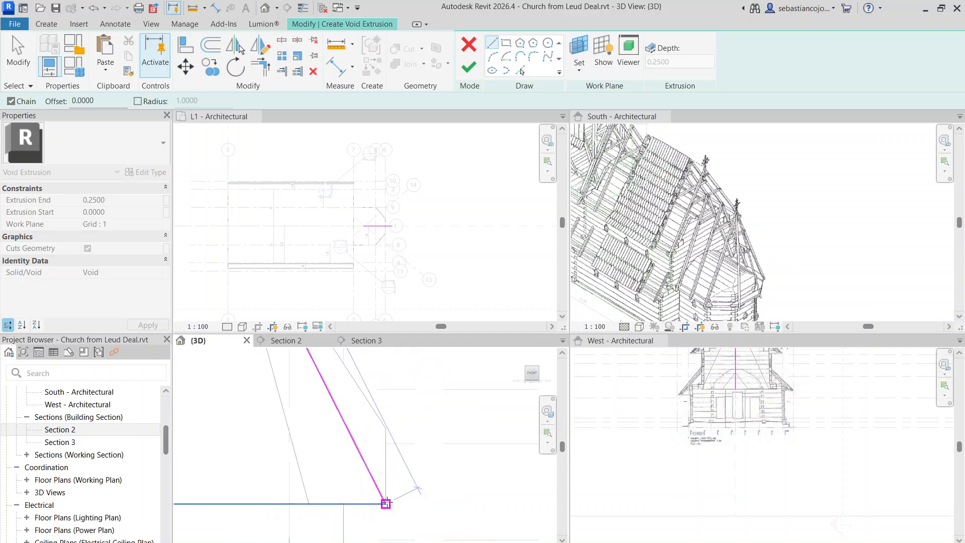
{"action": "left_click", "coordinate": [385, 503]}
{"action": "scroll", "coordinate": [394, 456], "scroll_direction": "down", "scroll_amount": 3}
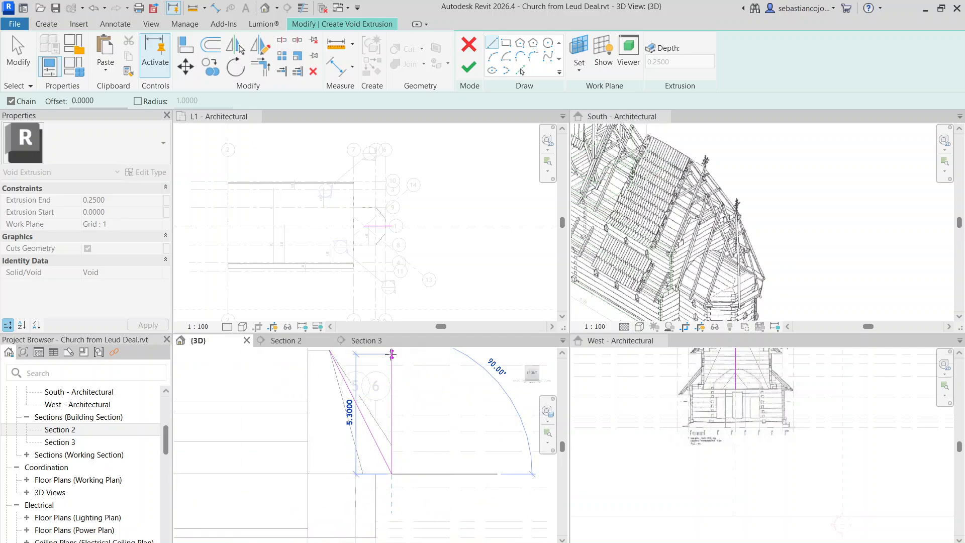
{"action": "middle_click_drag", "start_coordinate": [392, 354], "coordinate": [396, 374]}
{"action": "left_click", "coordinate": [397, 374]}
{"action": "key", "text": "Escape"}
{"action": "key", "text": "Escape"}
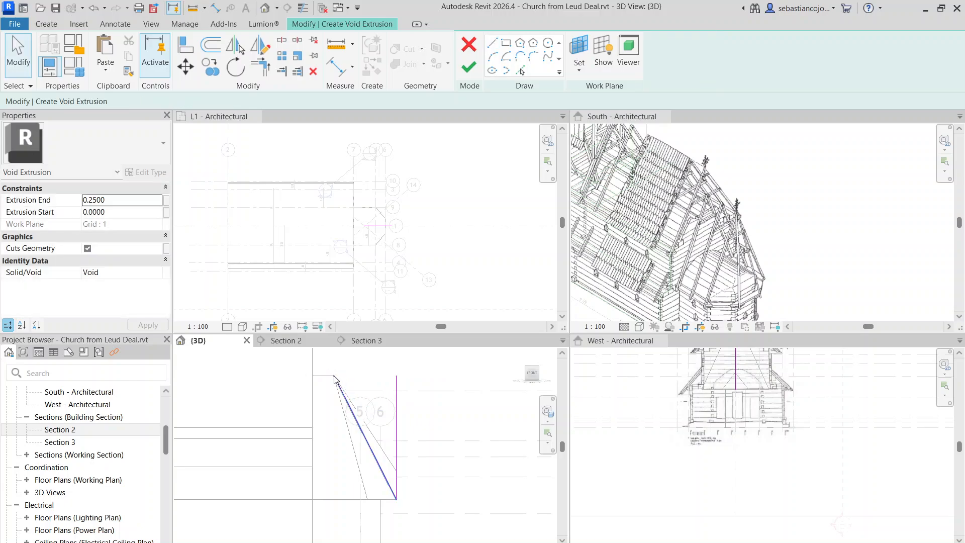
Close the void profile with a horizontal ridge-level line and finish the sketch.
{"action": "left_click", "coordinate": [495, 46]}
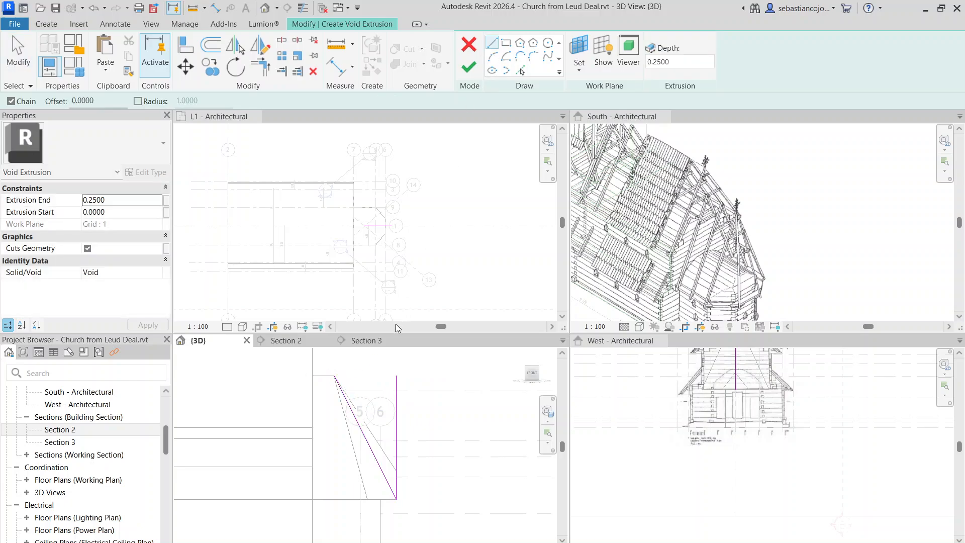
{"action": "left_click", "coordinate": [334, 374]}
{"action": "left_click", "coordinate": [397, 375]}
{"action": "key", "text": "Escape"}
{"action": "key", "text": "Escape"}
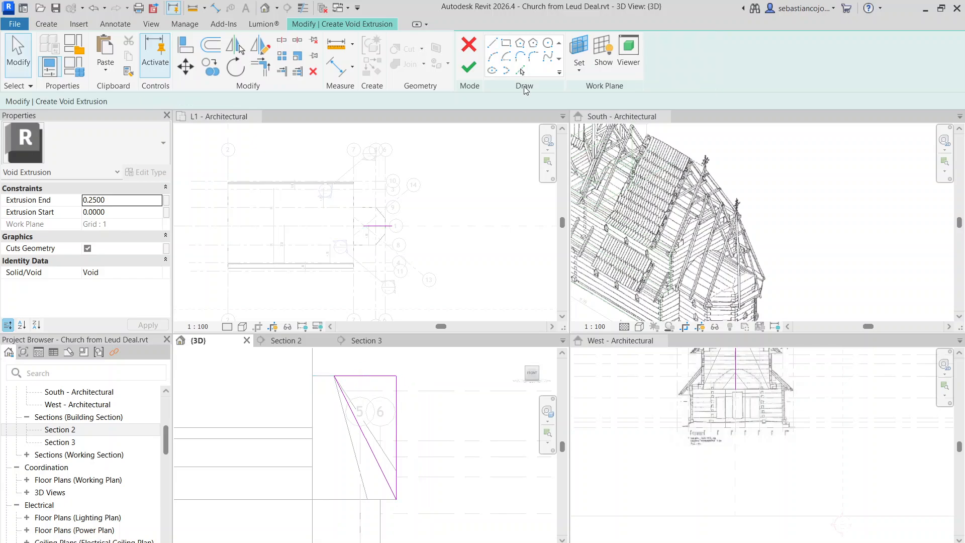
{"action": "left_click", "coordinate": [466, 65]}
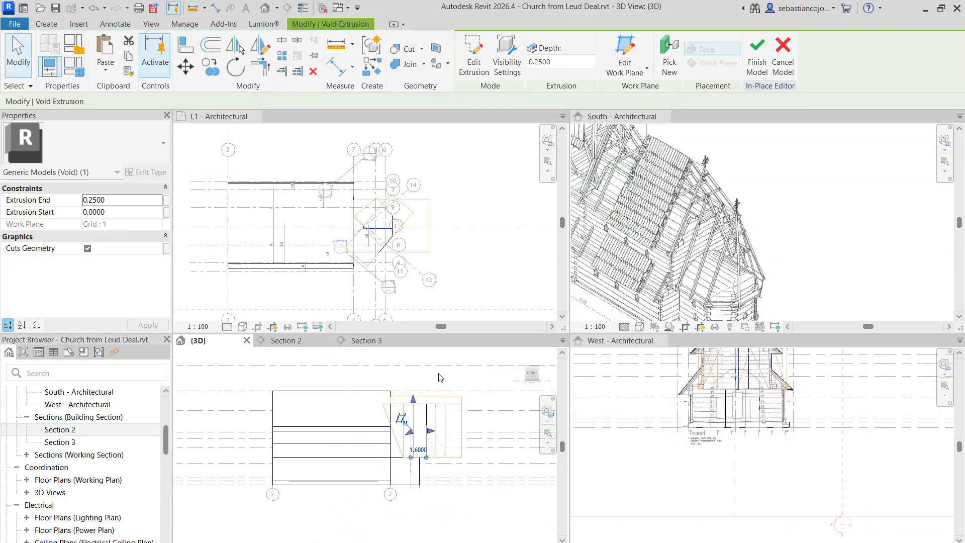
Stretch the grid 1 void in both directions past the altar roof so it cuts the full end face.
{"action": "middle_click_drag", "start_coordinate": [399, 378], "coordinate": [406, 470], "text": "shift"}
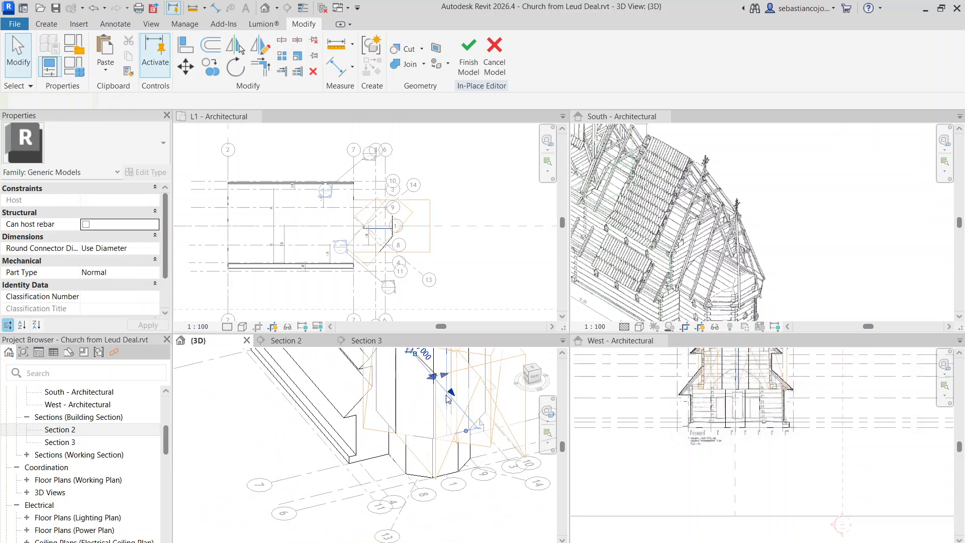
{"action": "left_click", "coordinate": [406, 470]}
{"action": "scroll", "coordinate": [393, 430], "scroll_direction": "up", "scroll_amount": 3}
{"action": "left_click_drag", "start_coordinate": [394, 428], "coordinate": [389, 434]}
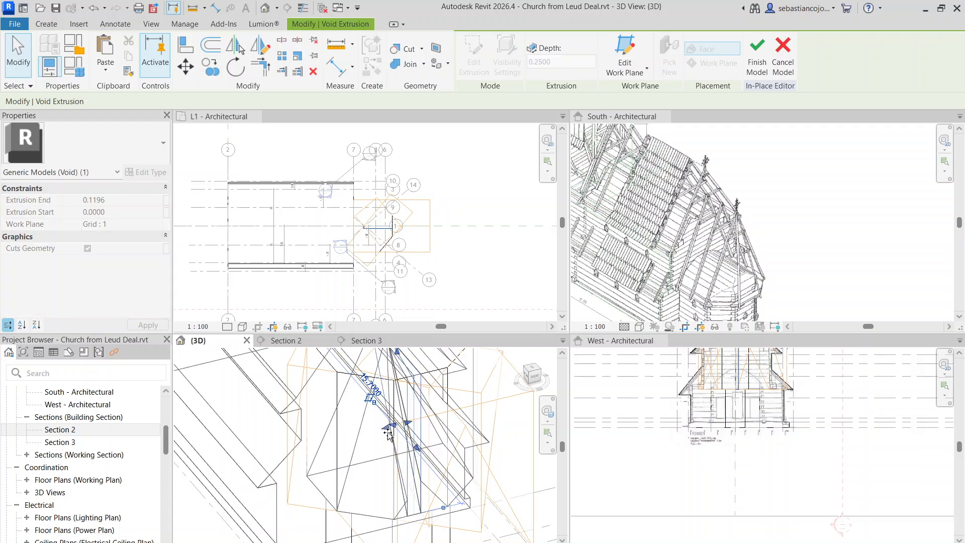
{"action": "left_click_drag", "start_coordinate": [345, 464], "coordinate": [343, 462]}
{"action": "left_click_drag", "start_coordinate": [407, 423], "coordinate": [472, 407]}
{"action": "scroll", "coordinate": [457, 417], "scroll_direction": "down", "scroll_amount": 1}
{"action": "key", "text": "Escape"}
Examine the faceted altar roof and the whole church massing from several angles in the 3D view.
{"action": "scroll", "coordinate": [452, 442], "scroll_direction": "down", "scroll_amount": 5}
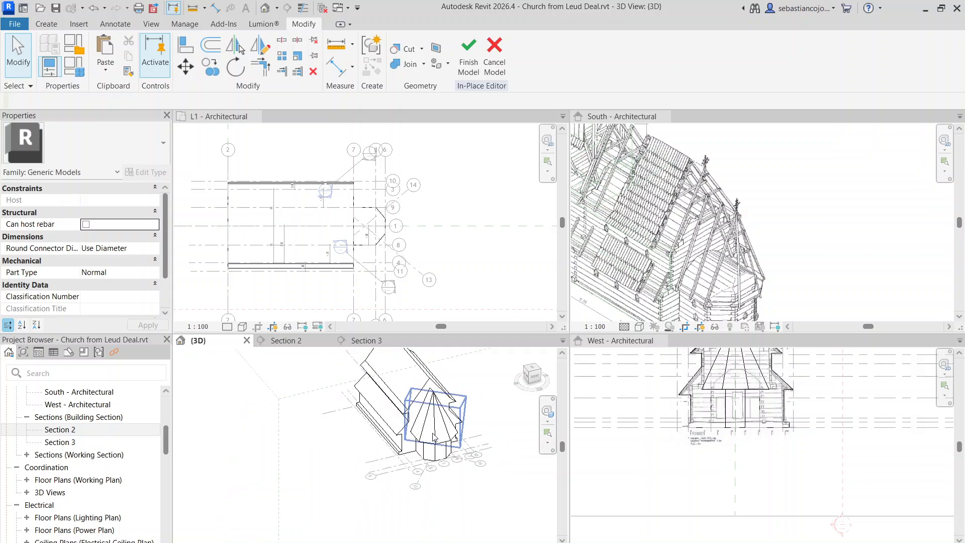
{"action": "middle_click_drag", "start_coordinate": [437, 452], "coordinate": [469, 442], "text": "shift"}
{"action": "middle_click_drag", "start_coordinate": [461, 513], "coordinate": [420, 440], "text": "shift"}
{"action": "scroll", "coordinate": [441, 457], "scroll_direction": "up", "scroll_amount": 2}
{"action": "middle_click_drag", "start_coordinate": [489, 498], "coordinate": [523, 514]}
{"action": "scroll", "coordinate": [459, 457], "scroll_direction": "down", "scroll_amount": 2}
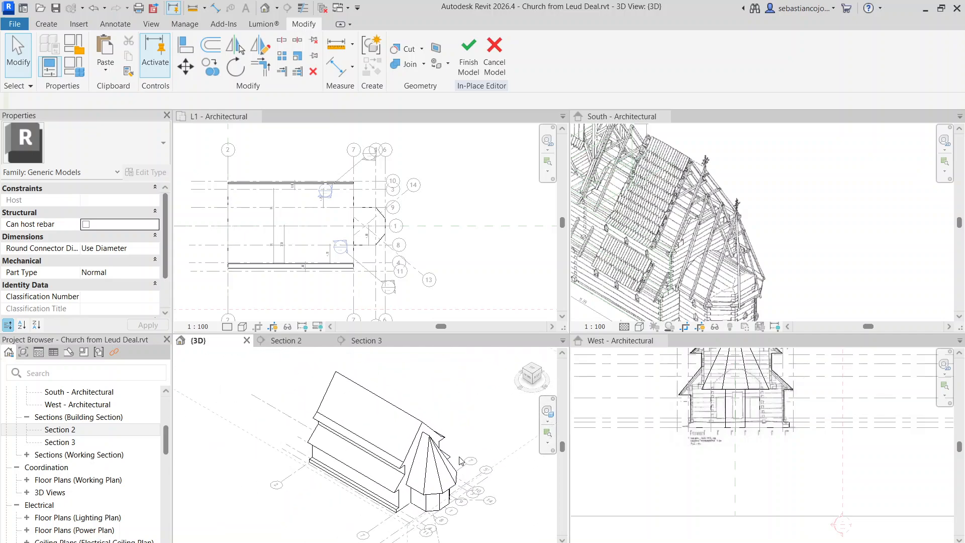
{"action": "middle_click_drag", "start_coordinate": [484, 463], "coordinate": [463, 453]}
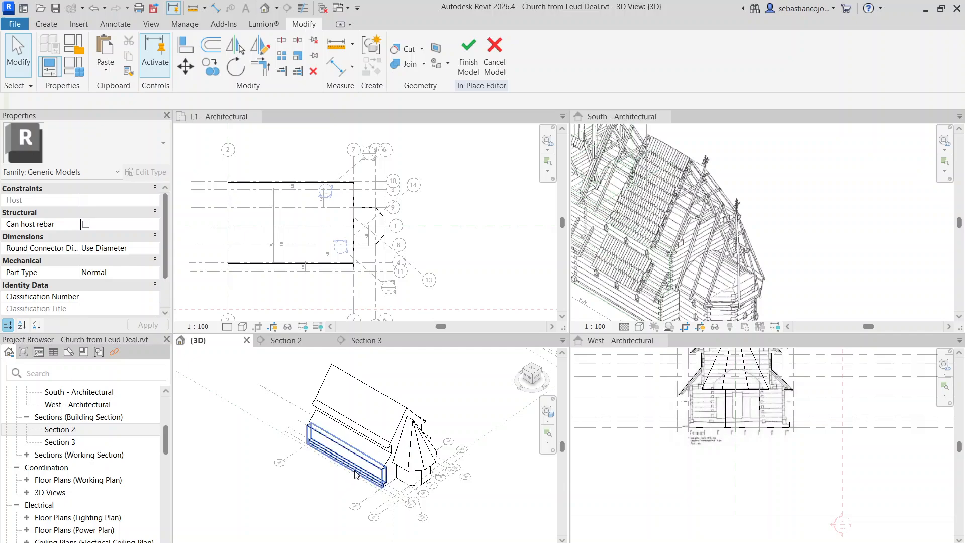
{"action": "middle_click_drag", "start_coordinate": [345, 469], "coordinate": [446, 451], "text": "shift"}
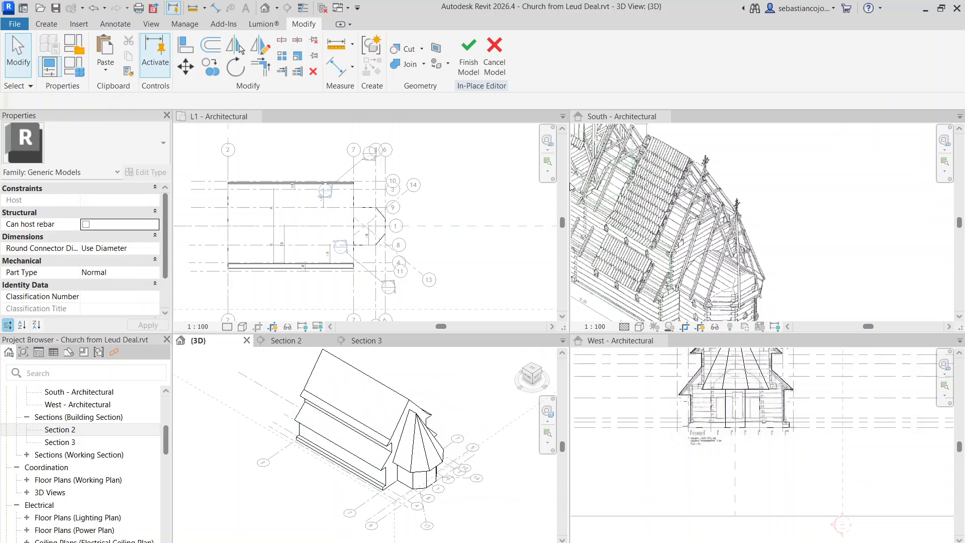
Regroup the view windows so the South elevation, L1 plan, 3D and section views share one pane beside the West elevation.
{"action": "left_click_drag", "start_coordinate": [207, 114], "coordinate": [404, 117]}
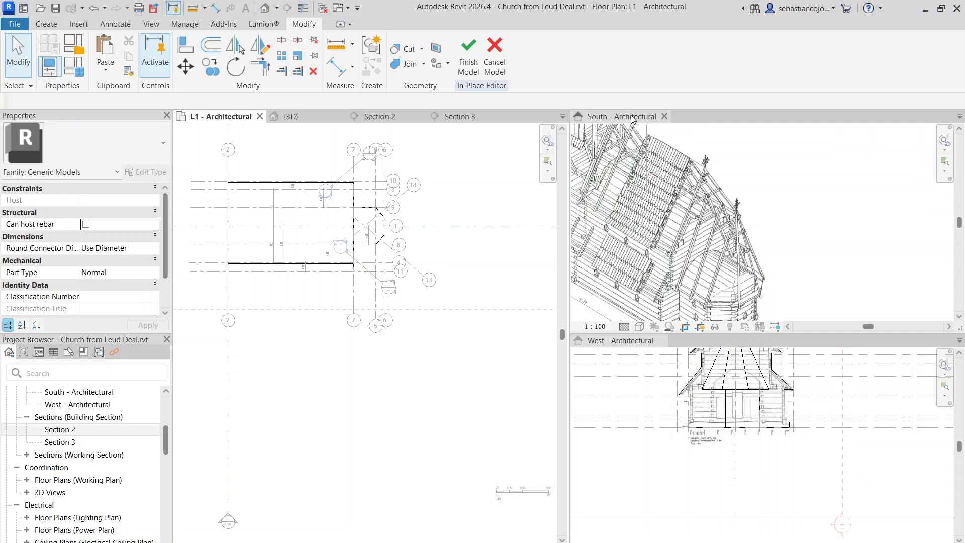
{"action": "left_click_drag", "start_coordinate": [632, 116], "coordinate": [473, 130]}
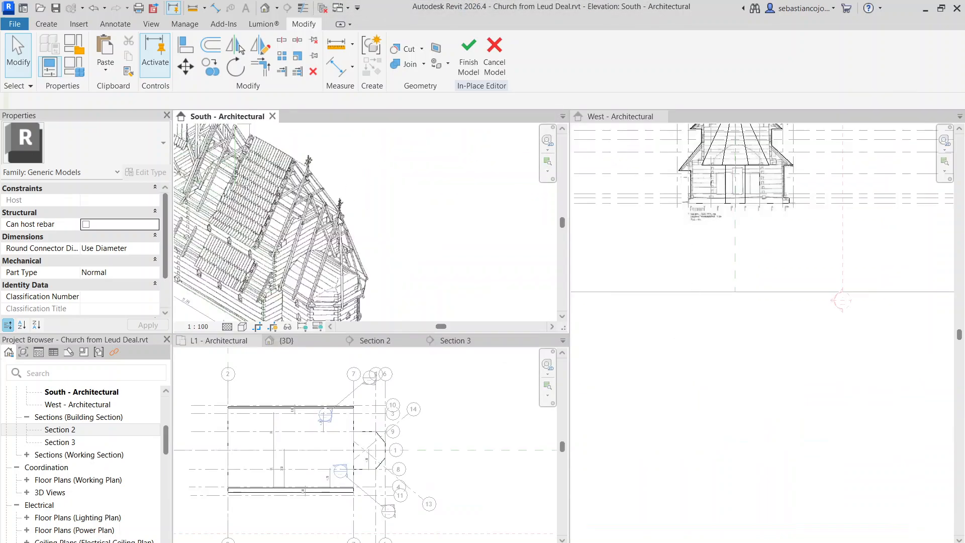
{"action": "scroll", "coordinate": [338, 220], "scroll_direction": "down", "scroll_amount": 5}
{"action": "left_click_drag", "start_coordinate": [215, 119], "coordinate": [491, 132]}
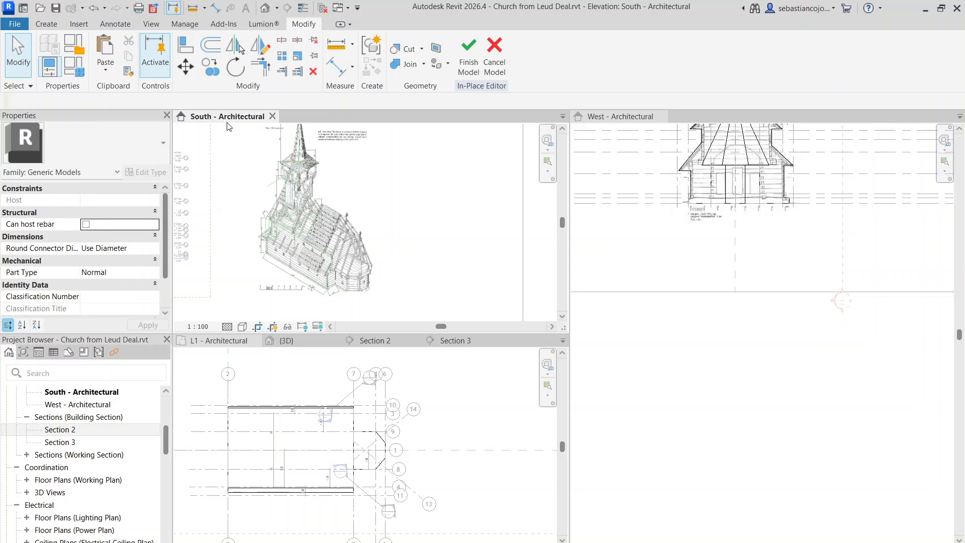
{"action": "left_click_drag", "start_coordinate": [229, 126], "coordinate": [306, 123]}
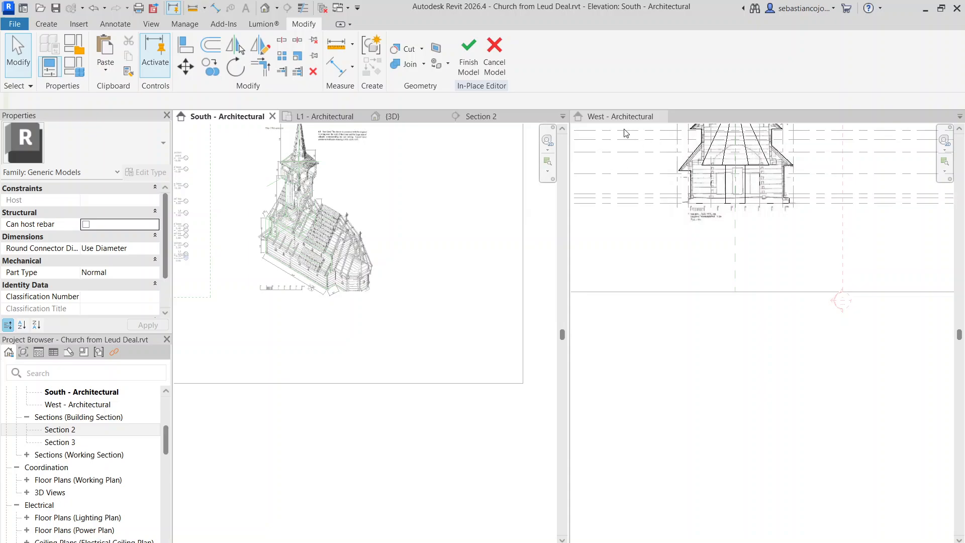
Merge the West elevation into the pane with the other views and frame the whole church massing in the 3D view.
{"action": "left_click_drag", "start_coordinate": [594, 116], "coordinate": [342, 119]}
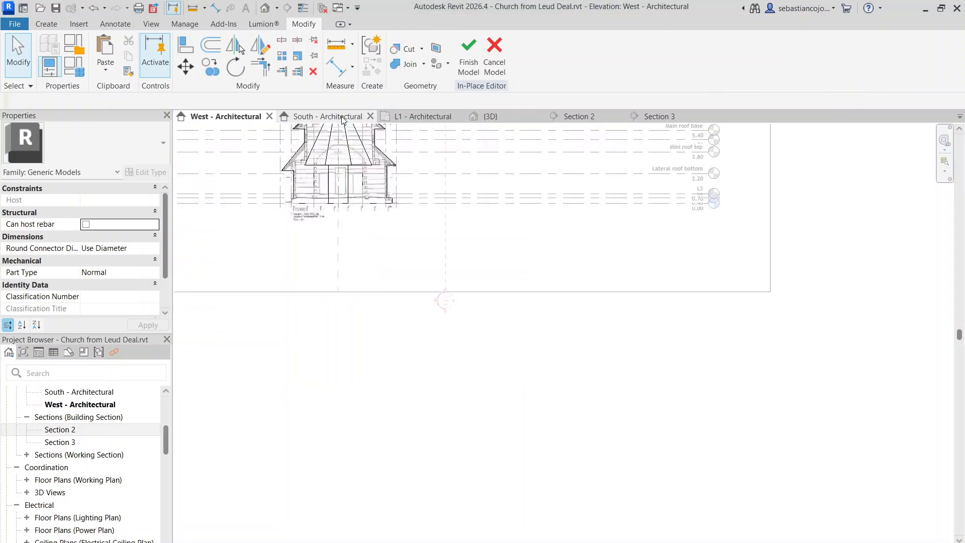
{"action": "left_click", "coordinate": [500, 117]}
{"action": "scroll", "coordinate": [421, 280], "scroll_direction": "up", "scroll_amount": 2}
{"action": "middle_click_drag", "start_coordinate": [420, 280], "coordinate": [613, 539]}
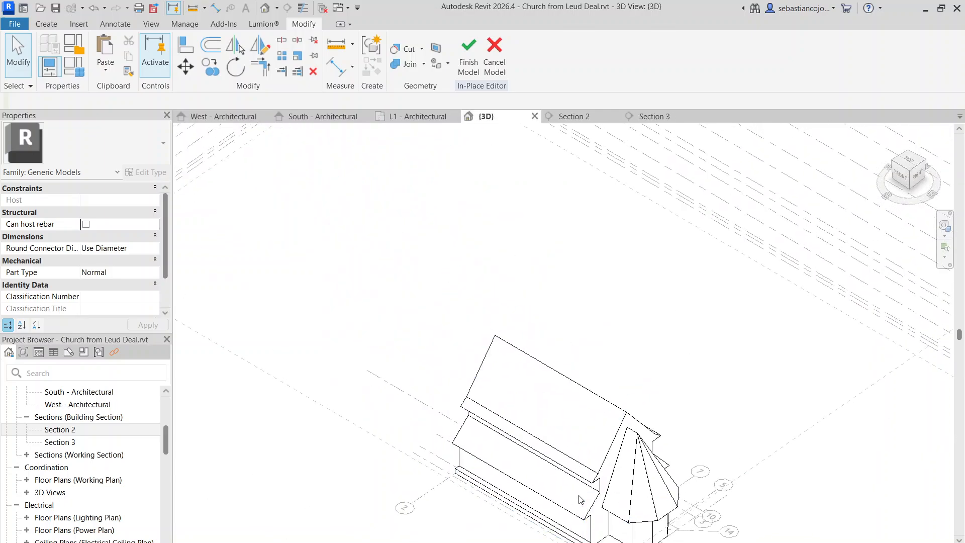
{"action": "scroll", "coordinate": [575, 495], "scroll_direction": "up", "scroll_amount": 5}
{"action": "scroll", "coordinate": [558, 423], "scroll_direction": "down", "scroll_amount": 3}
{"action": "middle_click_drag", "start_coordinate": [767, 363], "coordinate": [744, 345]}
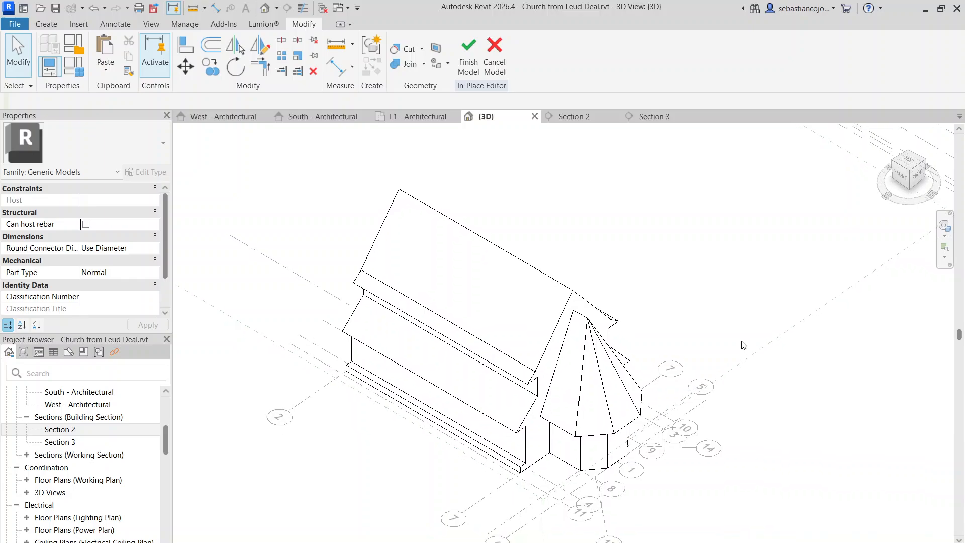
{"action": "scroll", "coordinate": [744, 345], "scroll_direction": "up", "scroll_amount": 2}
{"action": "scroll", "coordinate": [777, 350], "scroll_direction": "down", "scroll_amount": 1}
{"action": "middle_click_drag", "start_coordinate": [758, 376], "coordinate": [844, 370]}
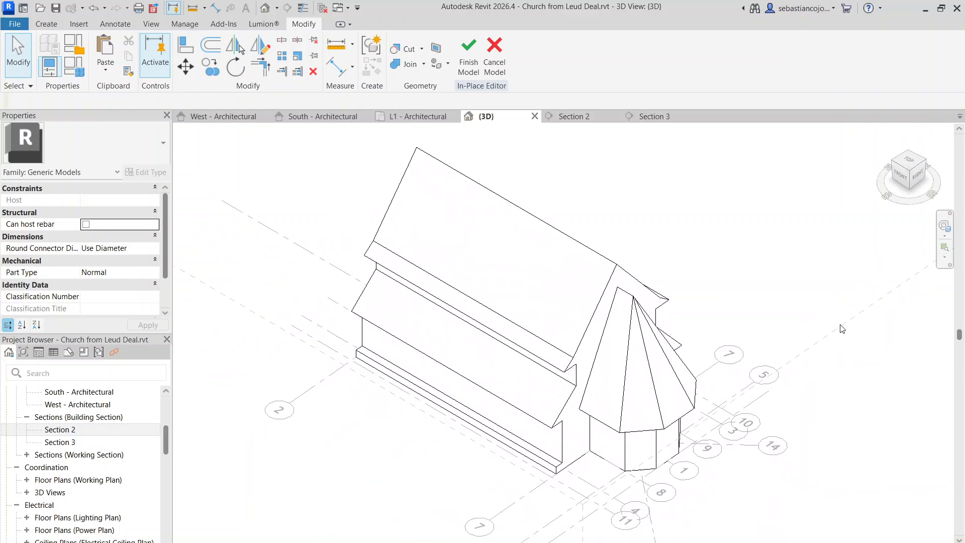
{"action": "middle_click_drag", "start_coordinate": [842, 328], "coordinate": [839, 318]}
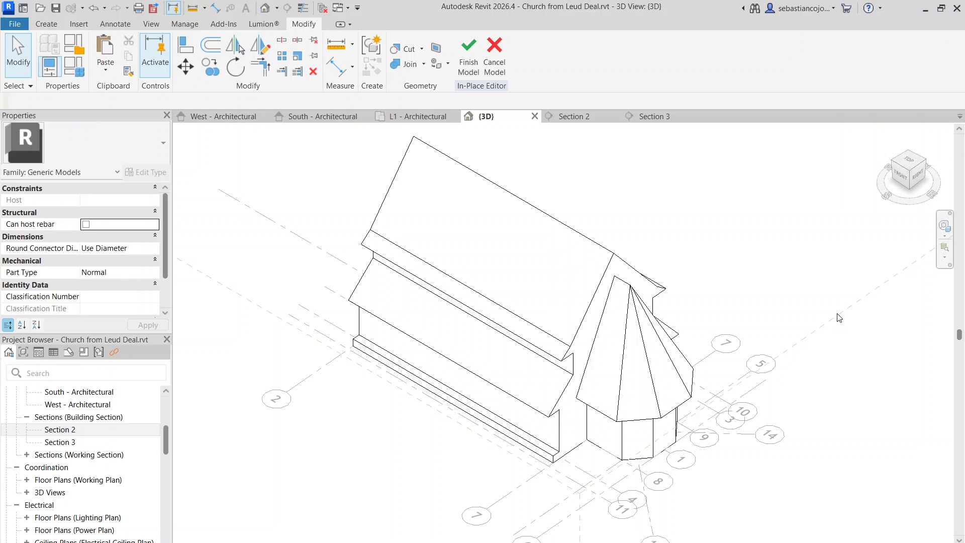
Capture a rectangular screenshot of the church massing in the 3D view and save it as a PNG in the Downloads folder.
{"action": "key", "text": "super+shift+s"}
{"action": "left_click_drag", "start_coordinate": [282, 131], "coordinate": [815, 534]}
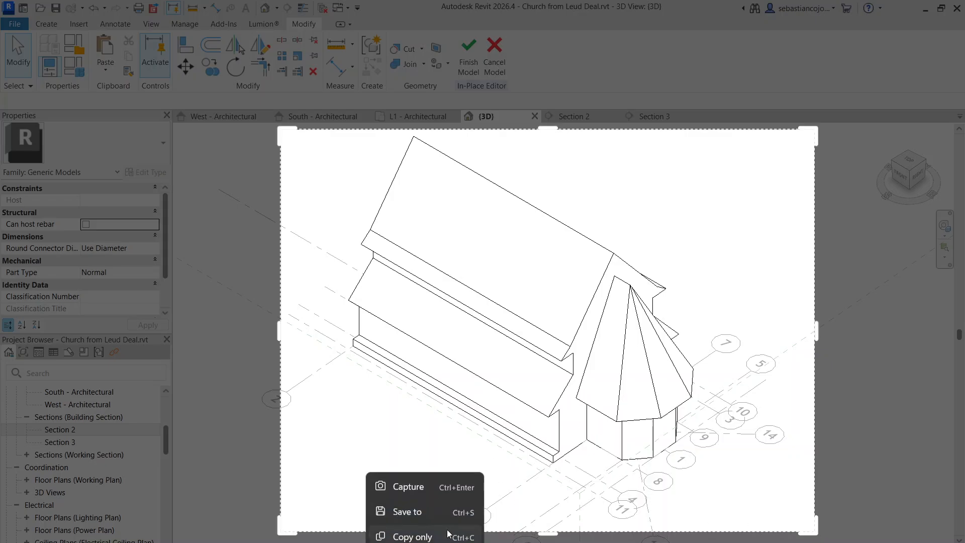
{"action": "left_click", "coordinate": [441, 508]}
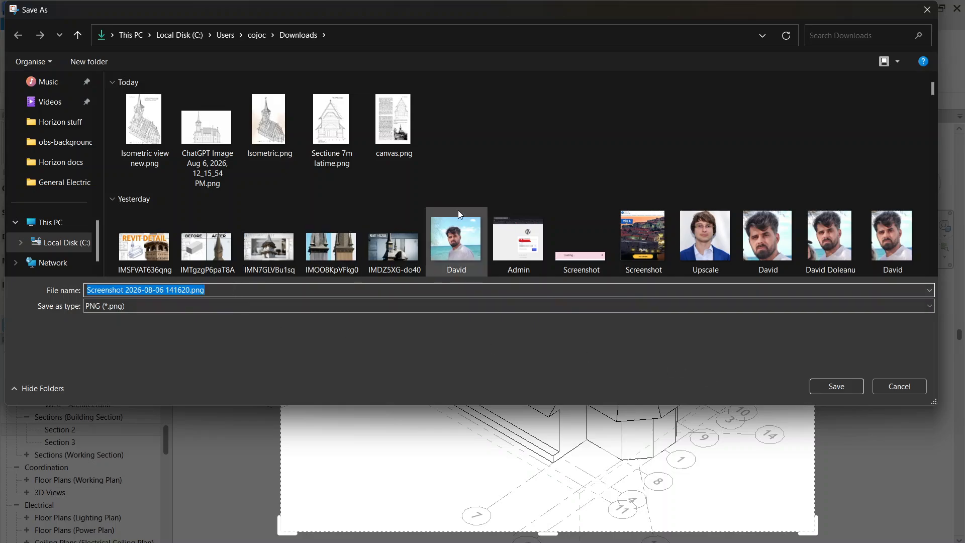
{"action": "scroll", "coordinate": [503, 216], "scroll_direction": "down", "scroll_amount": 10}
{"action": "scroll", "coordinate": [605, 257], "scroll_direction": "down", "scroll_amount": 2}
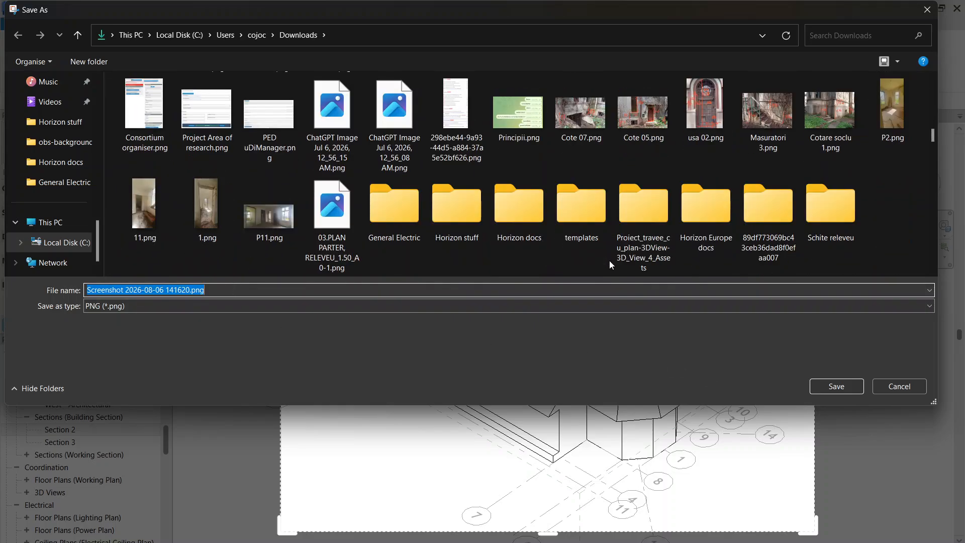
{"action": "left_click", "coordinate": [825, 386]}
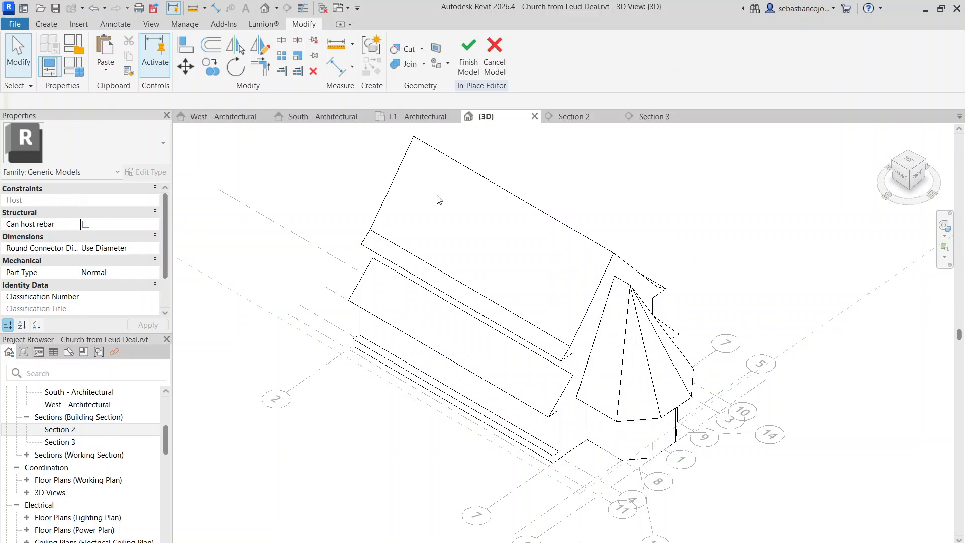
{"action": "middle_click_drag", "start_coordinate": [513, 180], "coordinate": [508, 195]}
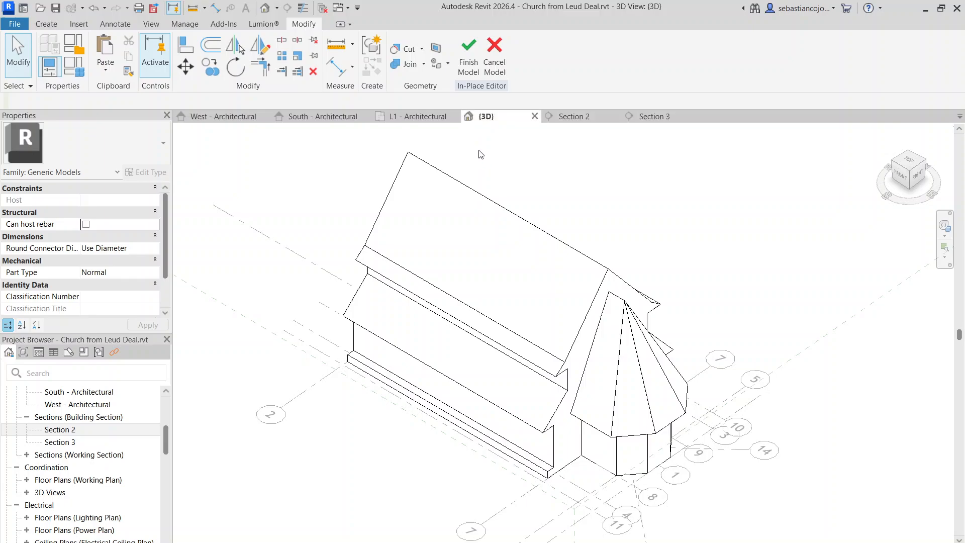